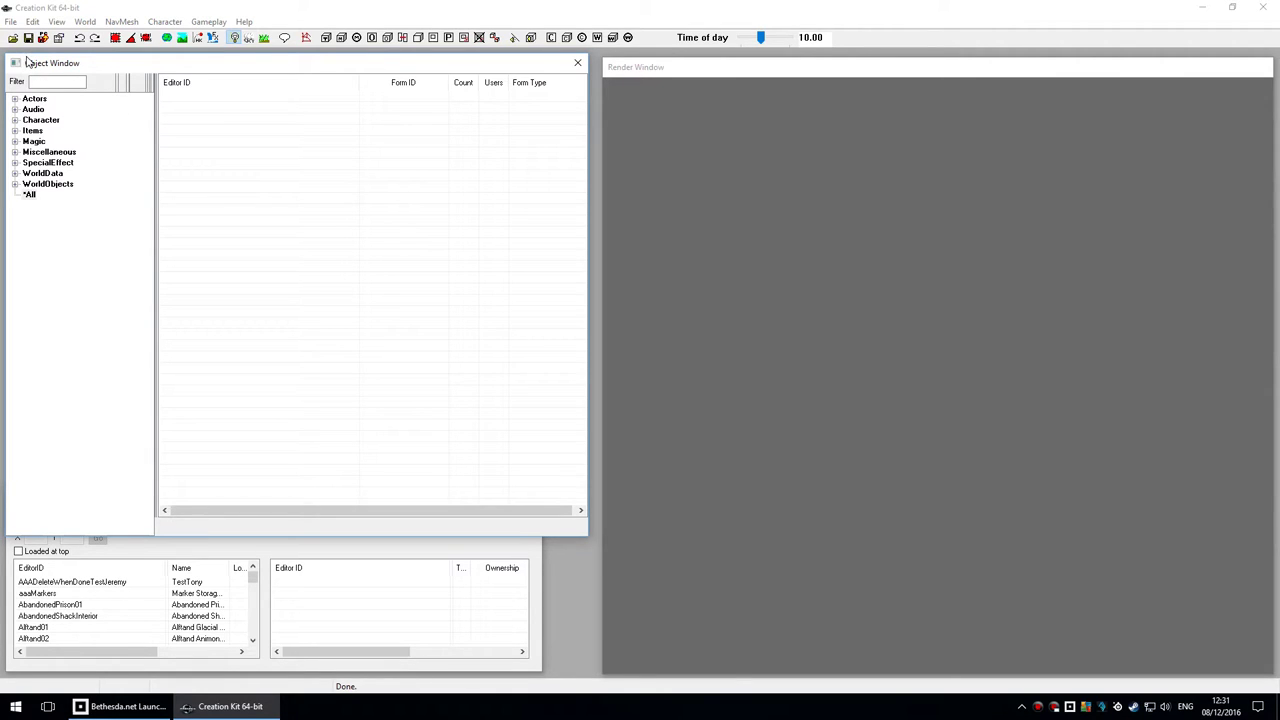
Open the plugin and master file list, review the entries from Skyrim.esm to Dragonborn.esm, and close it without loading.
left_click(33, 130)
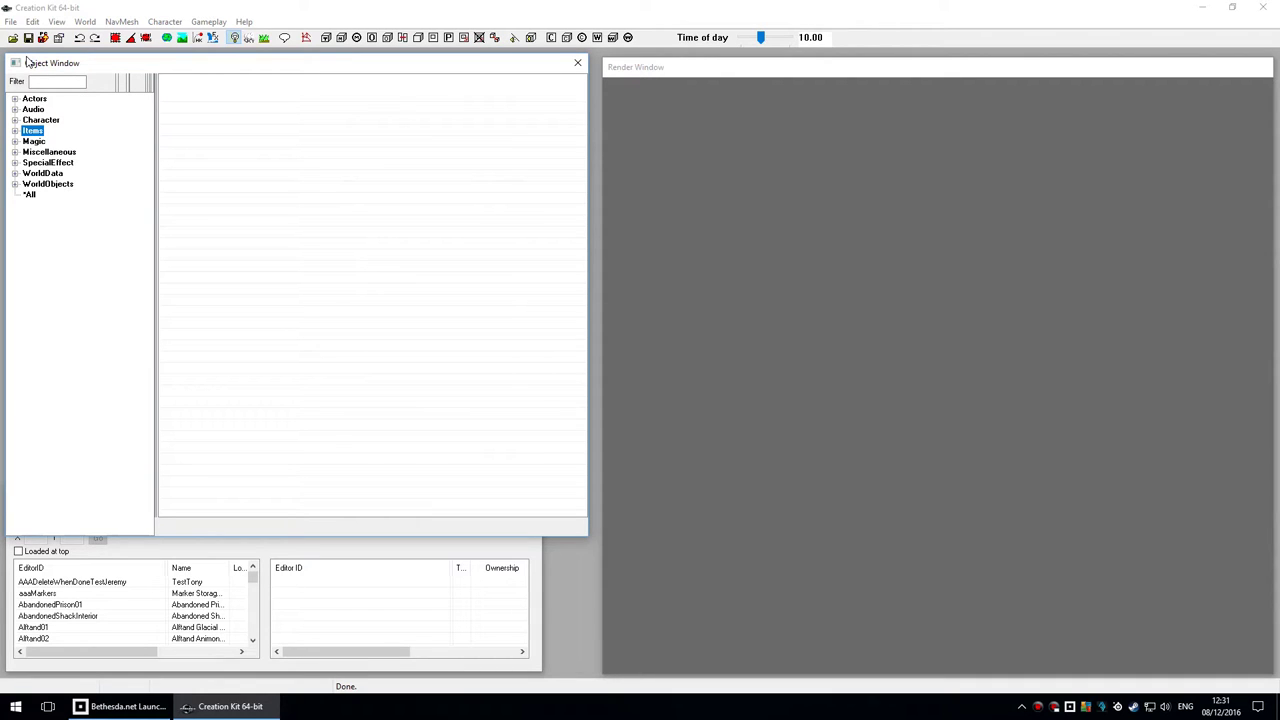
left_click(13, 37)
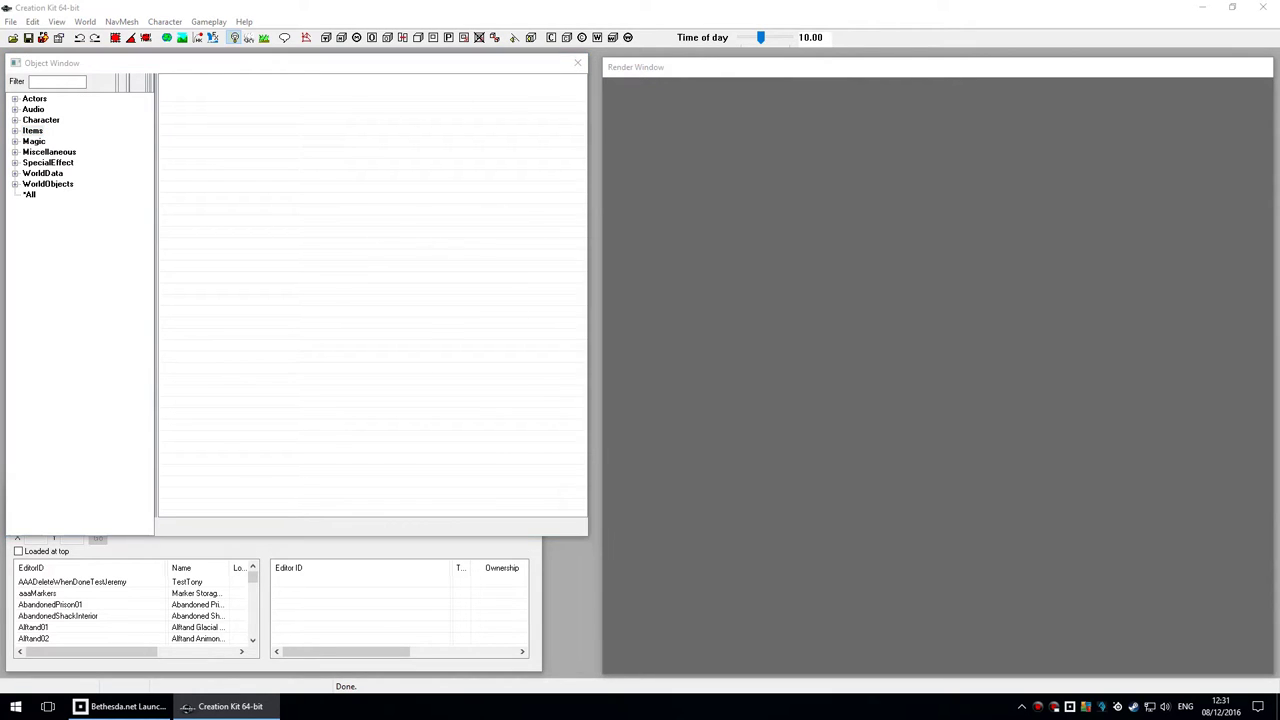
key("Down")
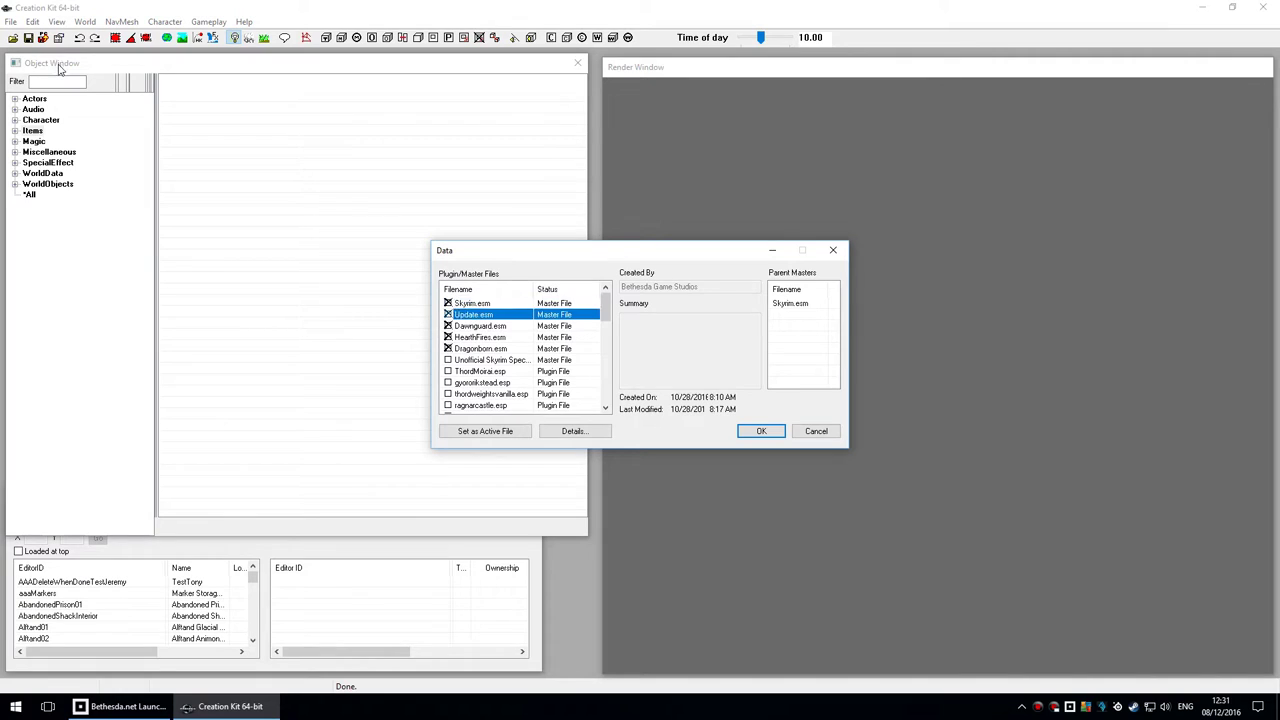
key("Up")
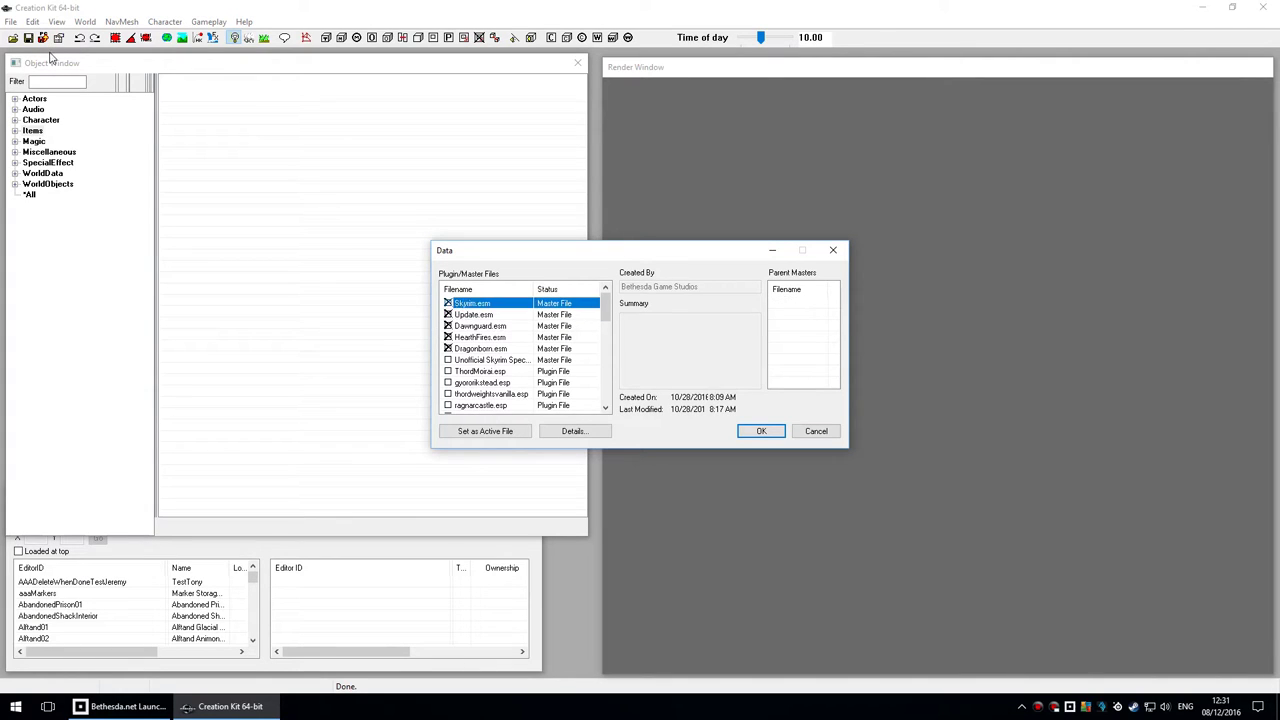
key("Down")
key("Down")
key("Down")
key("Down")
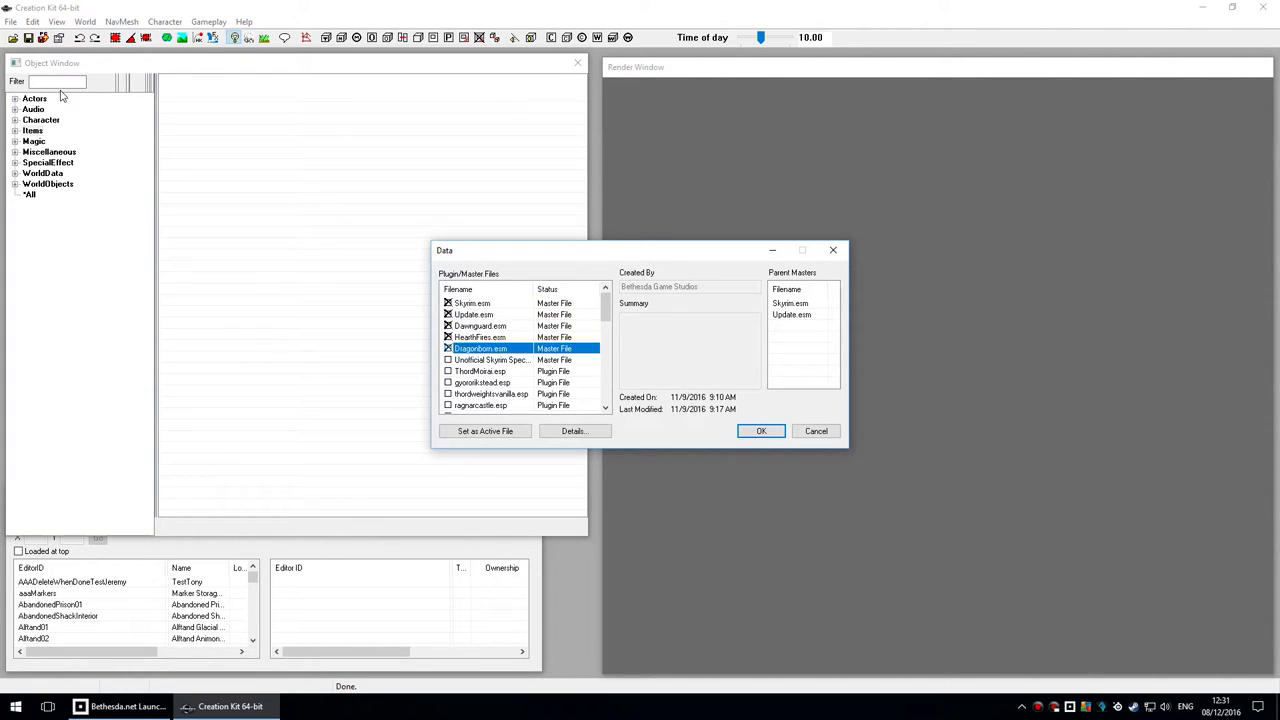
key("Down")
key("Up")
left_click(816, 431)
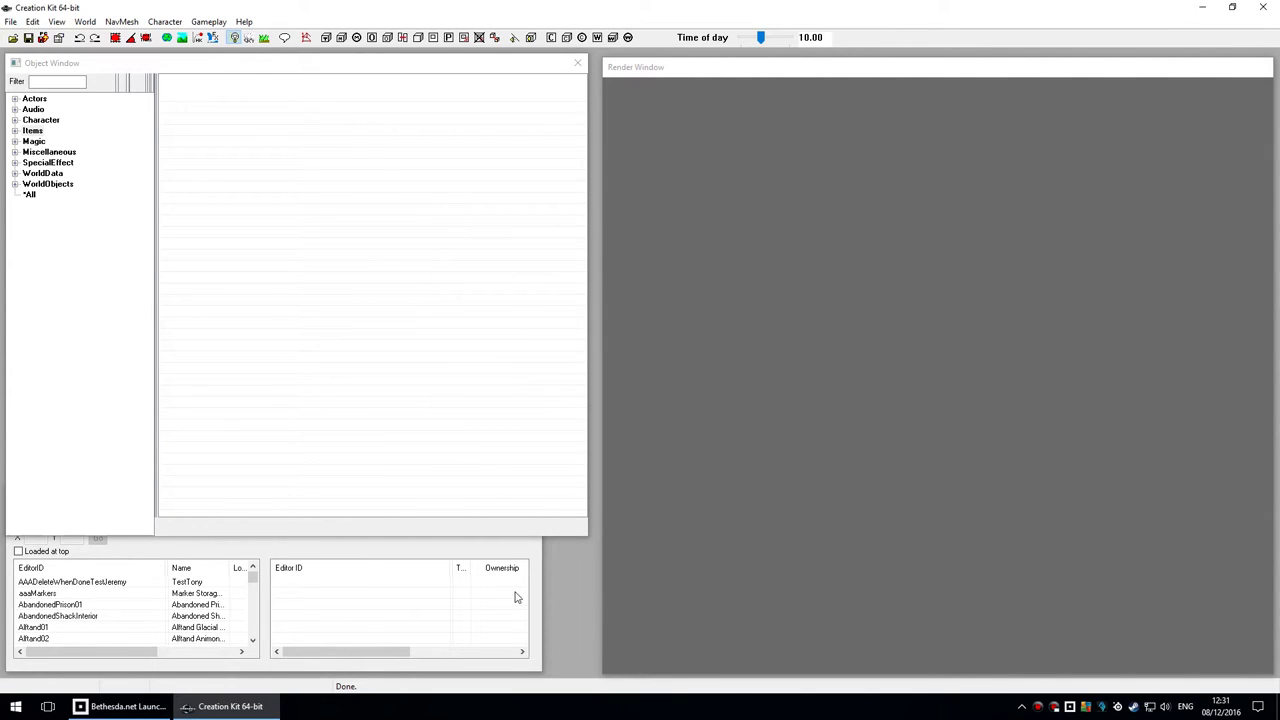
Widen the Cell View window to match the Object Window's width, and bring the Object Window back to the front.
left_click_drag(554, 651, 581, 651)
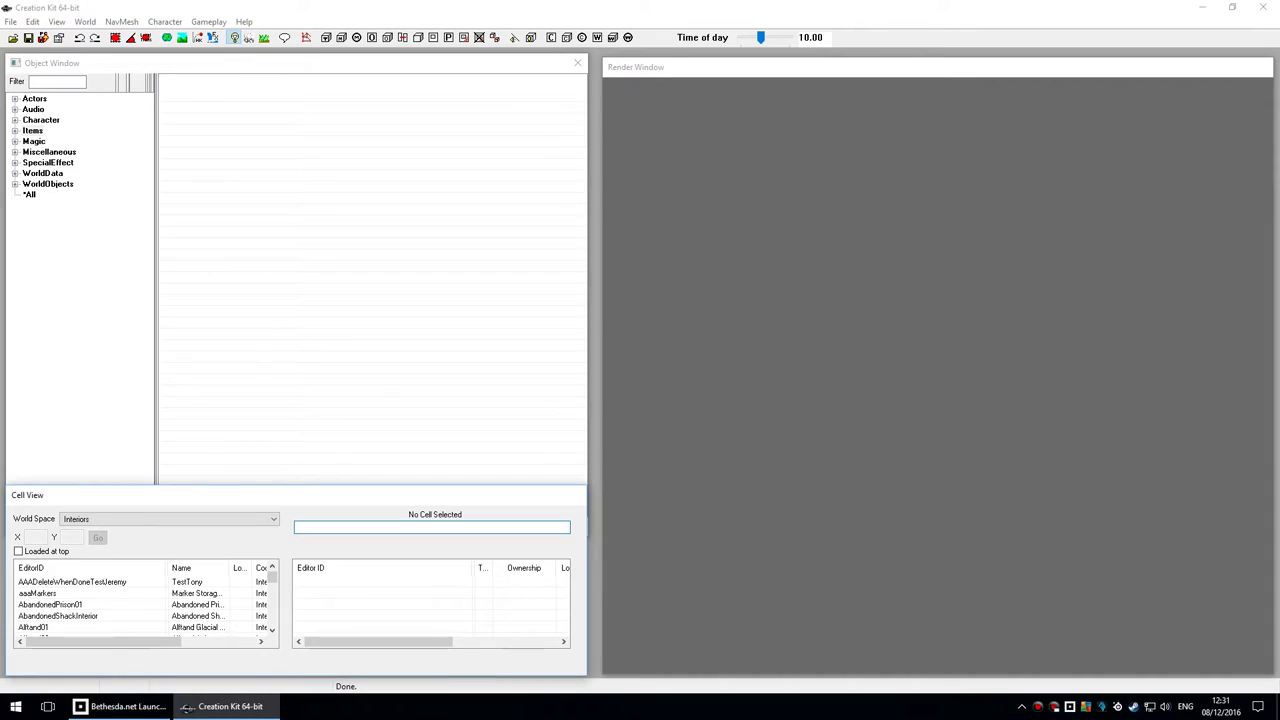
left_click(369, 266)
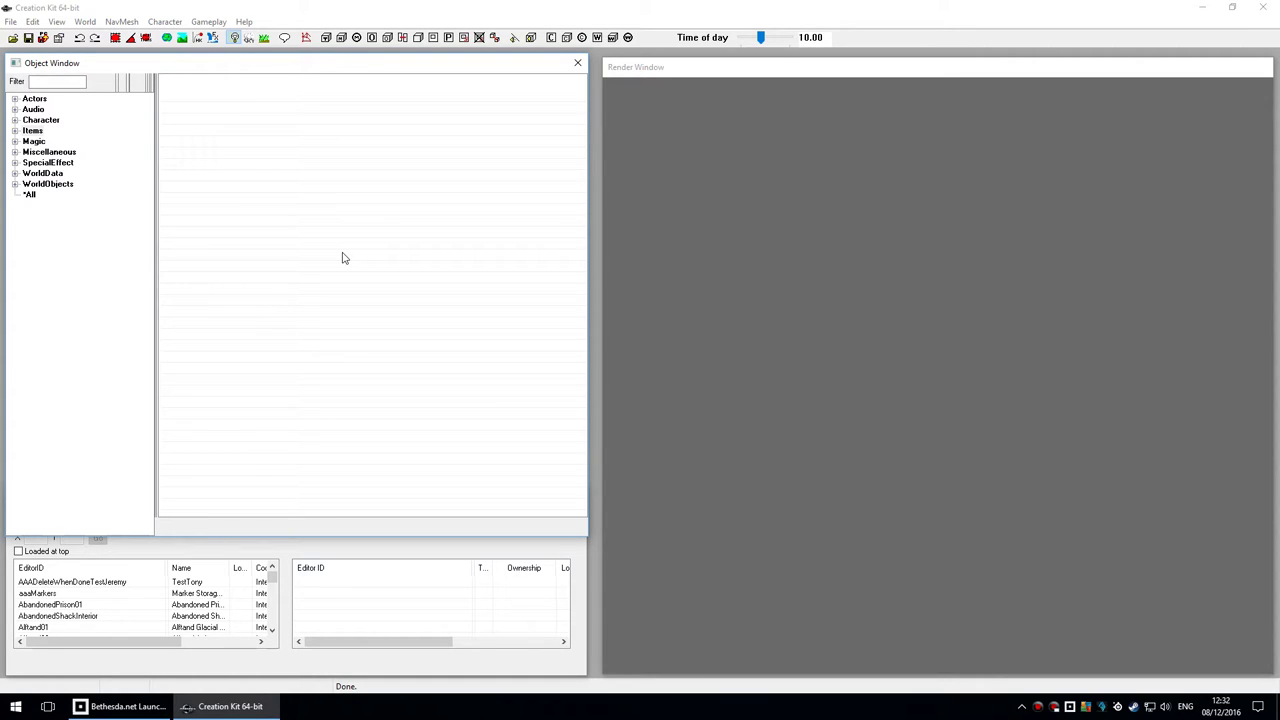
left_click(12, 167)
key("a")
Browse the list of interior cells in the Cell View and return to its beginning.
left_click(227, 592)
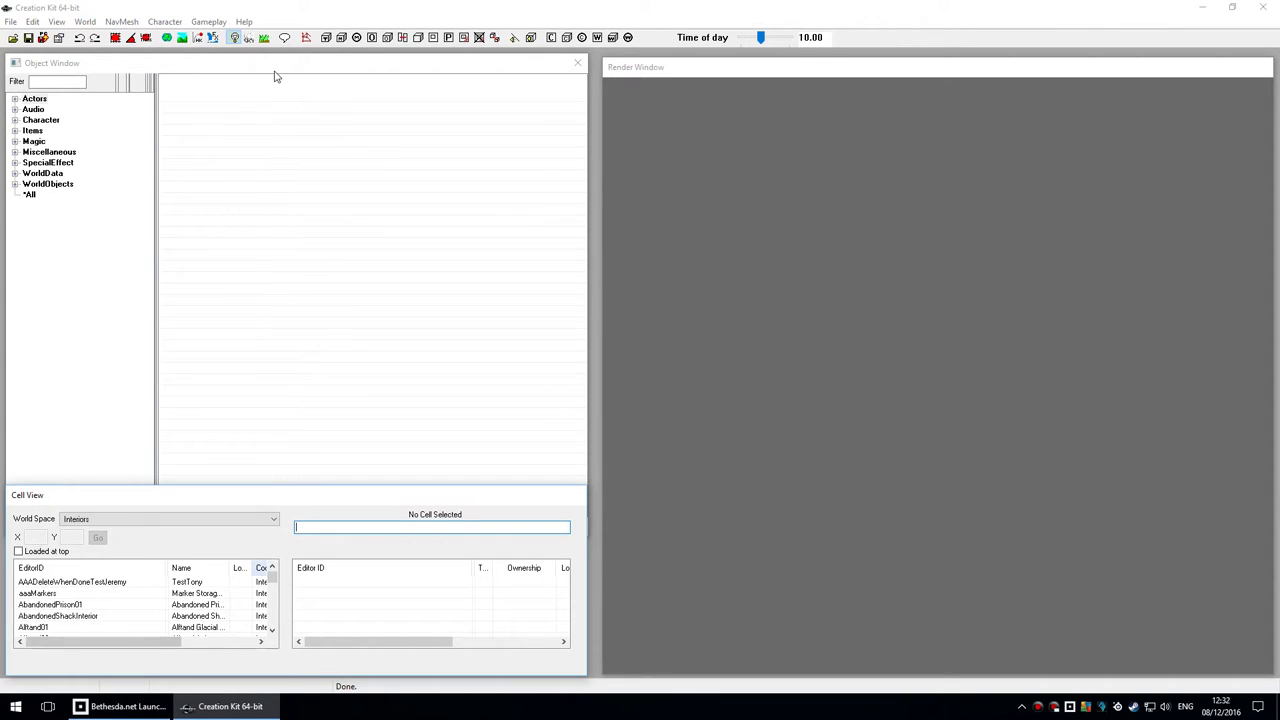
left_click_drag(272, 577, 272, 610)
scroll(265, 108, "down", 20)
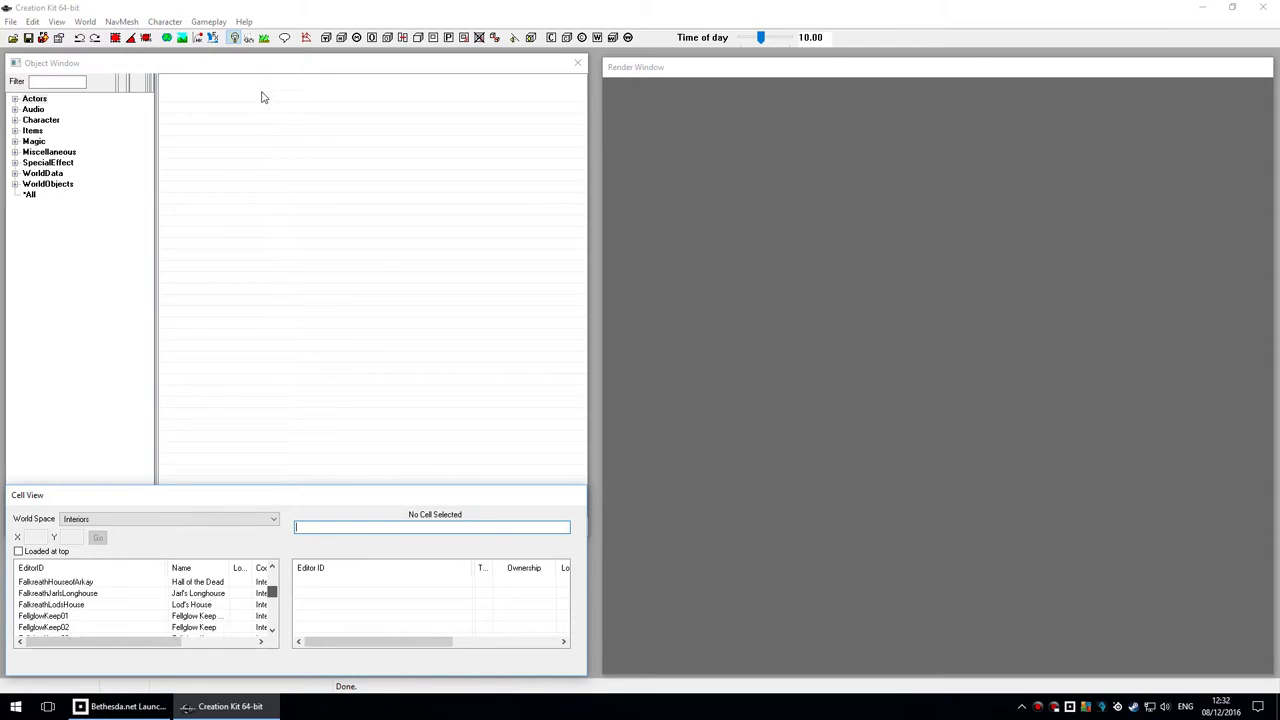
left_click_drag(272, 618, 272, 577)
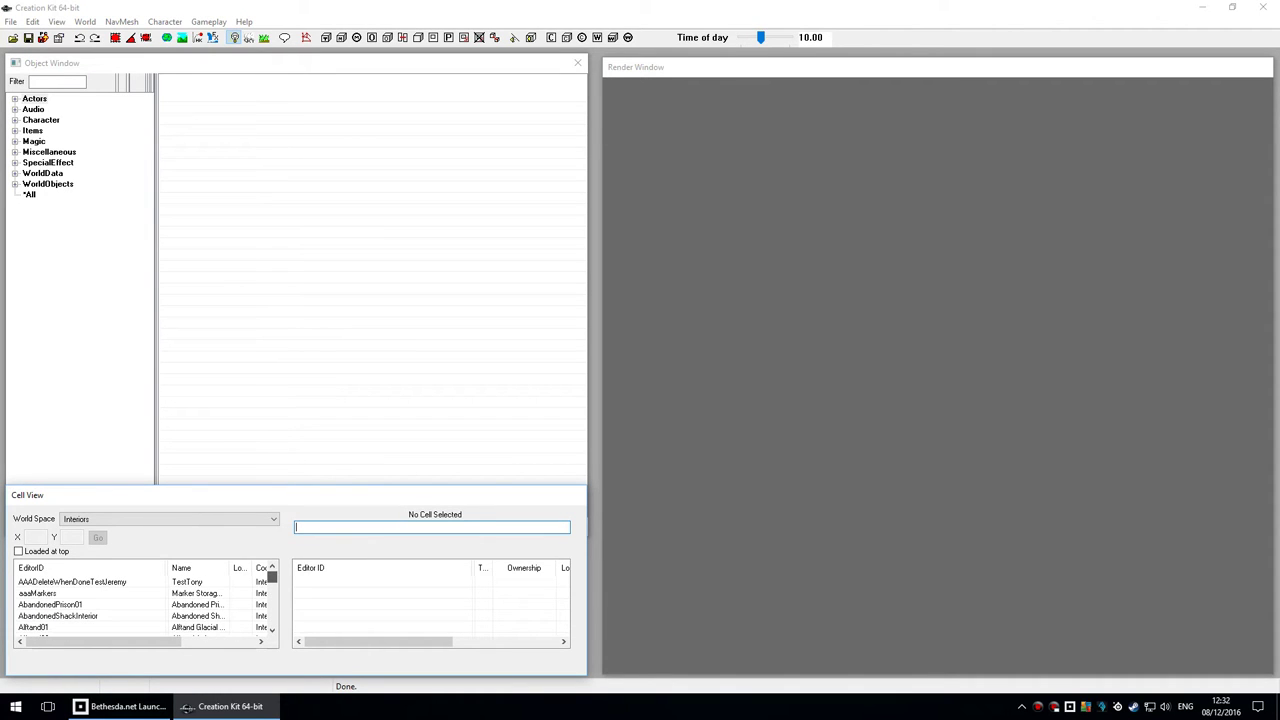
Enlarge the Object Window downward over the Cell View and expand its Items category.
left_click(105, 230)
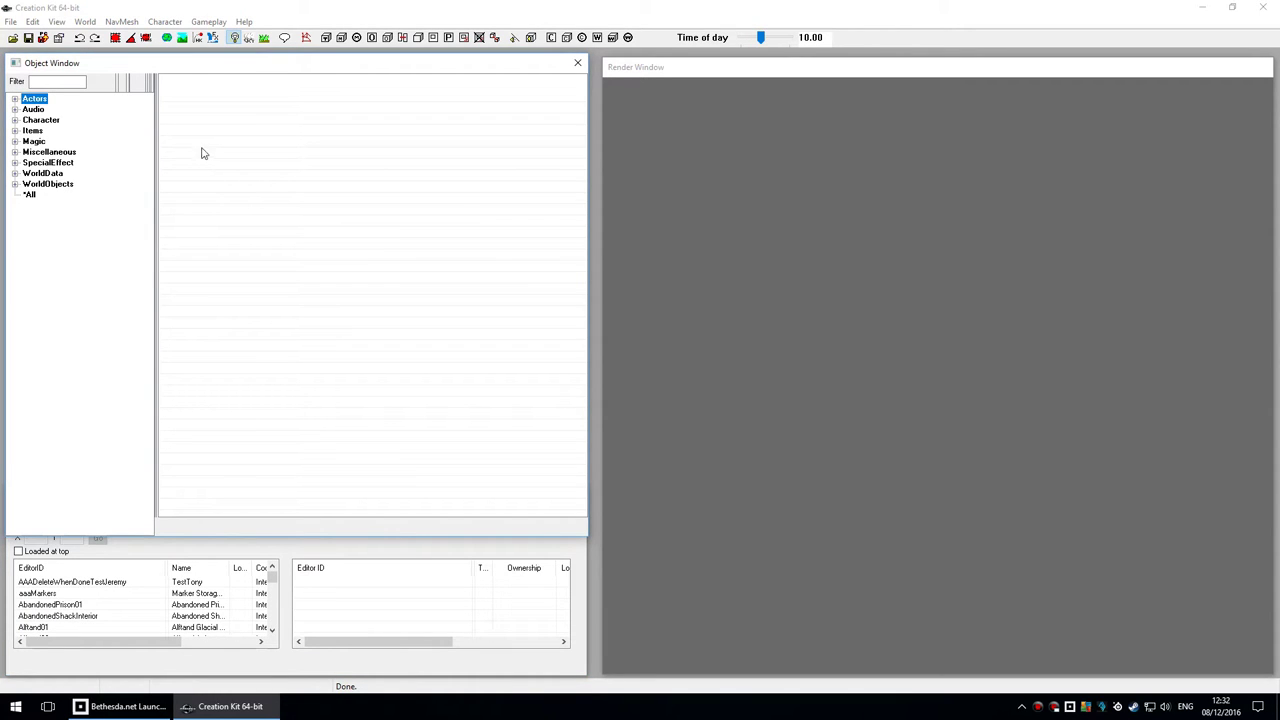
left_click_drag(460, 463, 471, 640)
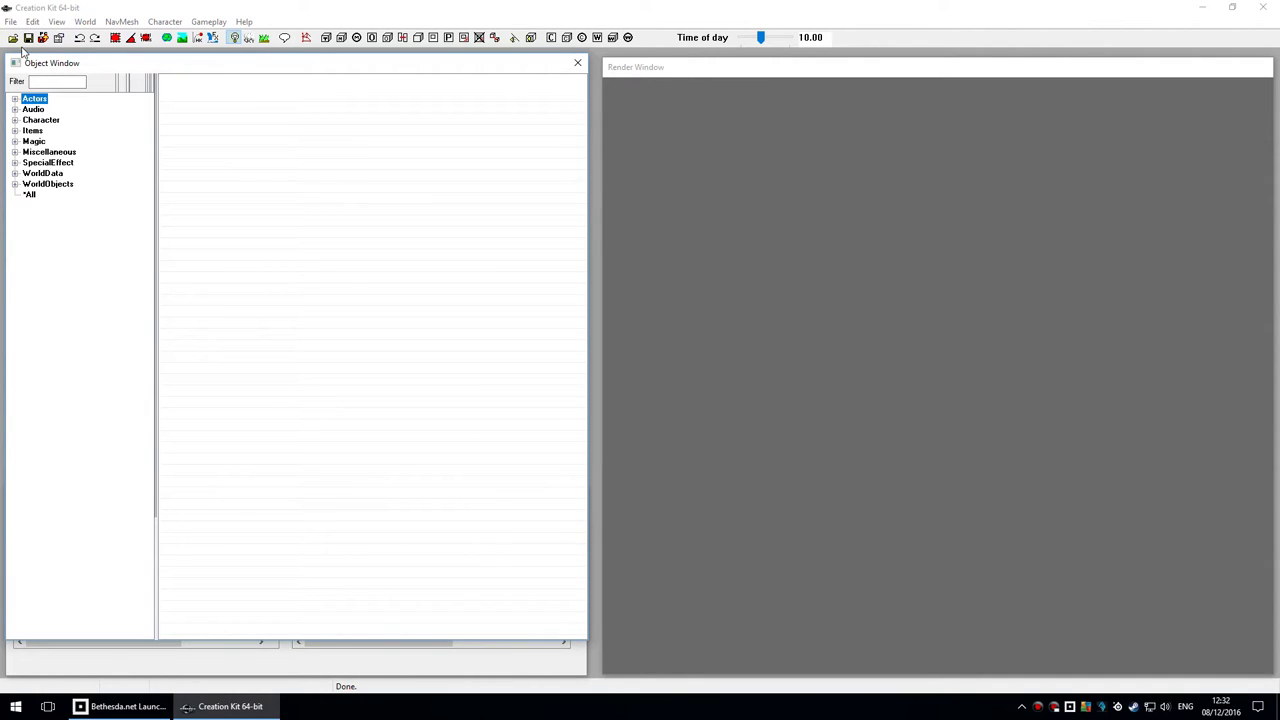
key("i")
left_click(15, 131)
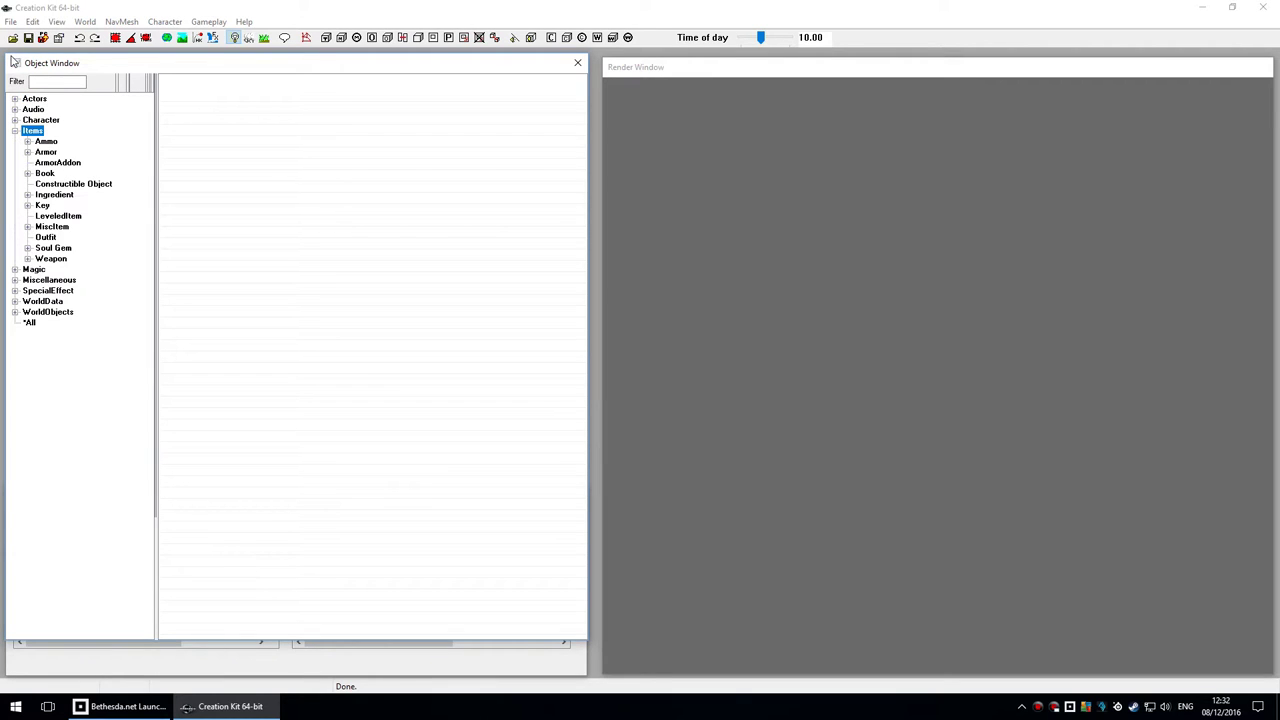
Expand the Armor category under Items, look through its records, and collapse it again.
left_click(27, 152)
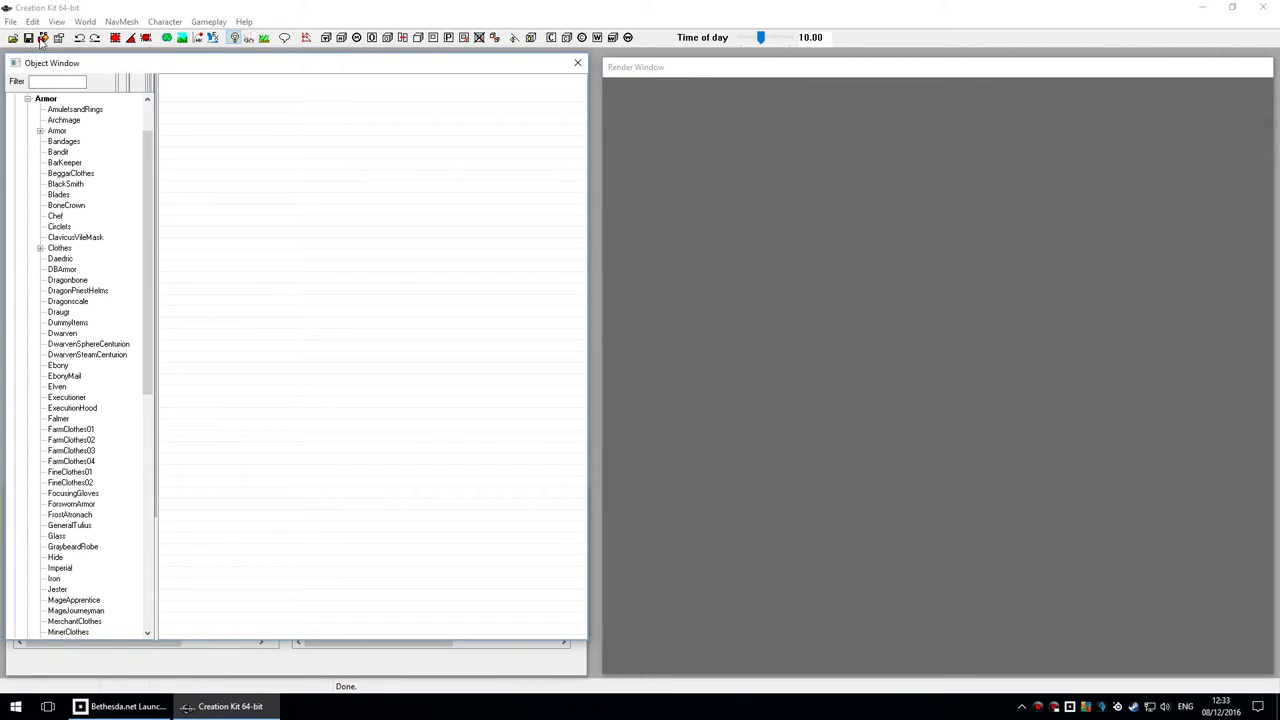
left_click(46, 98)
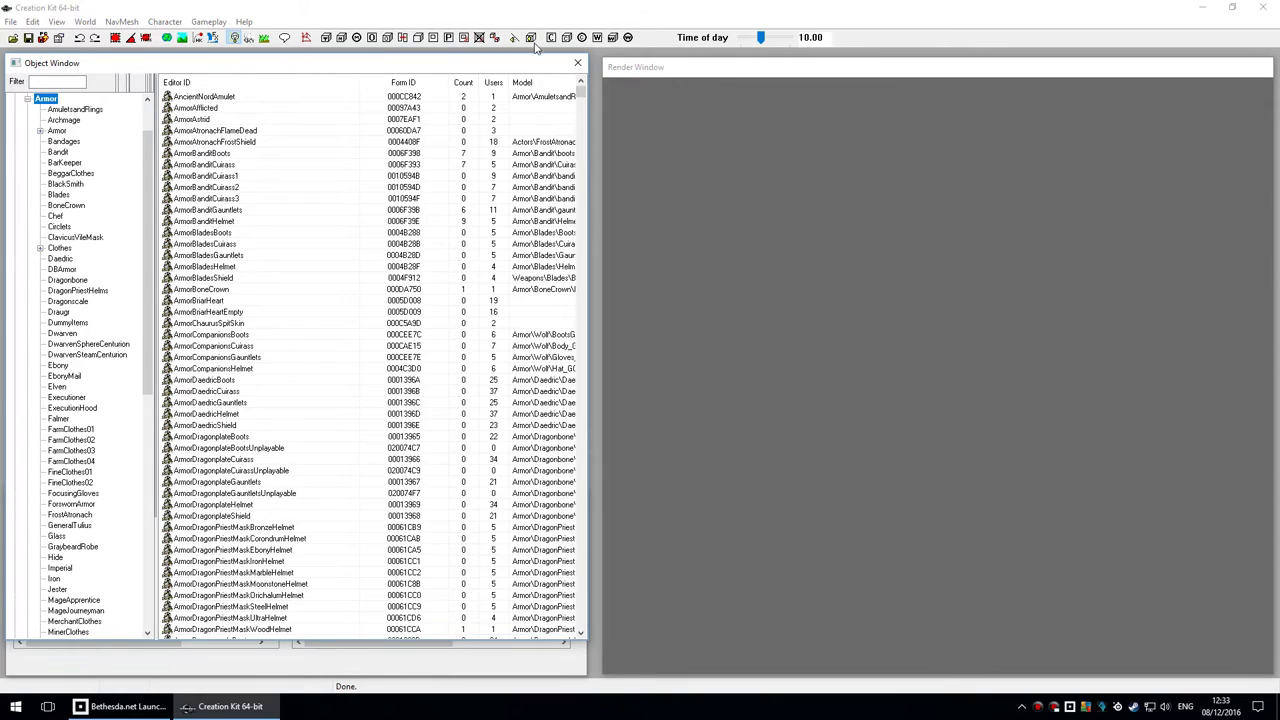
left_click_drag(580, 91, 580, 527)
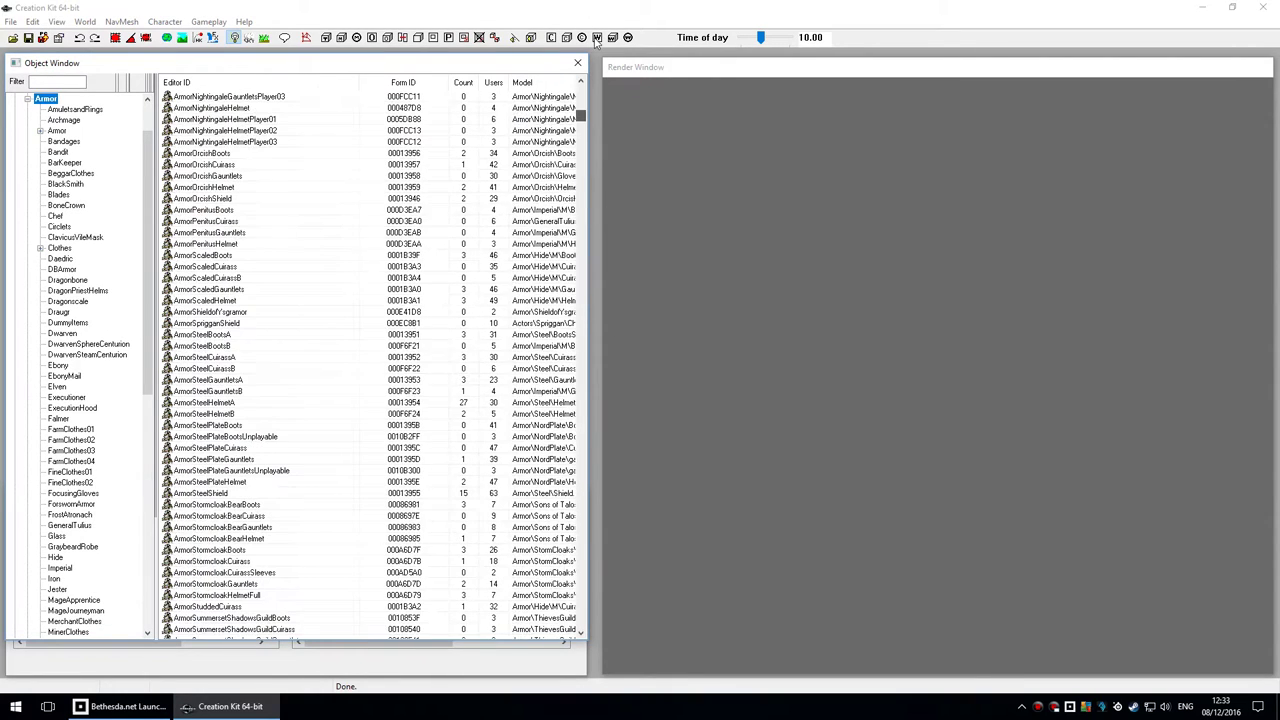
key("Left")
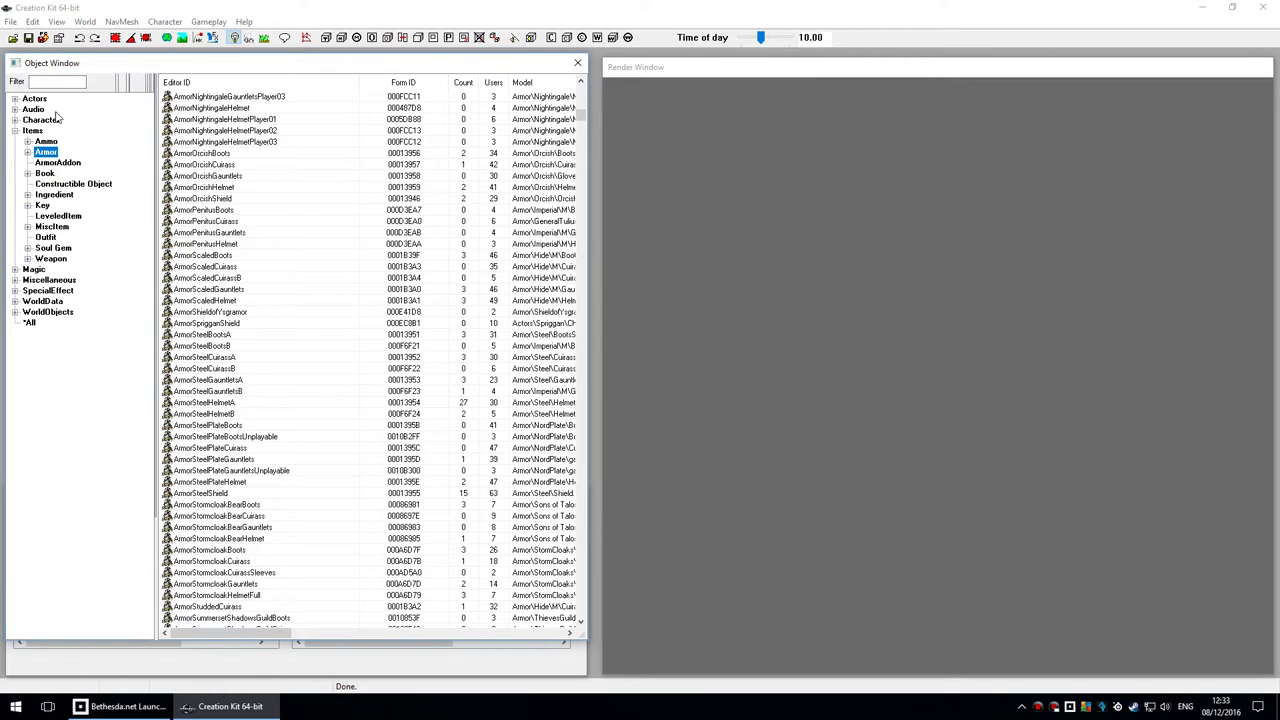
Browse the Constructible Object records, examining the armor, ingot, weapon and tempering recipes.
key("c")
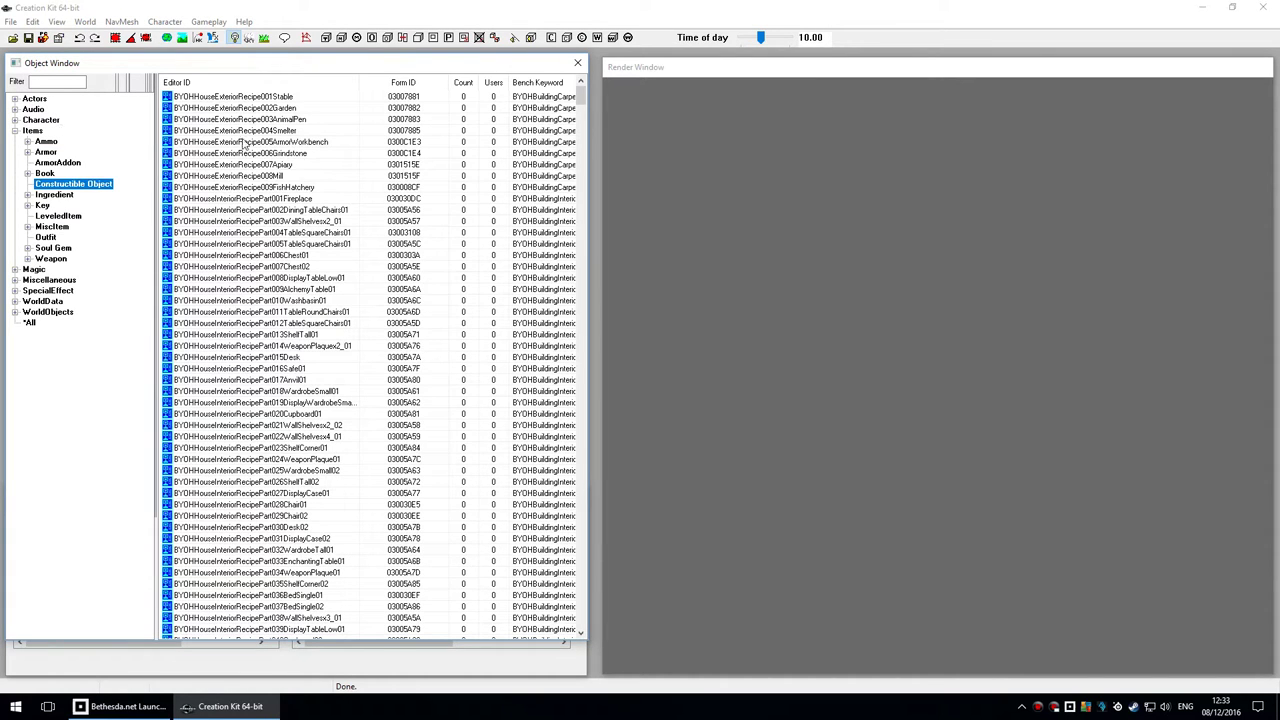
left_click_drag(580, 95, 588, 347)
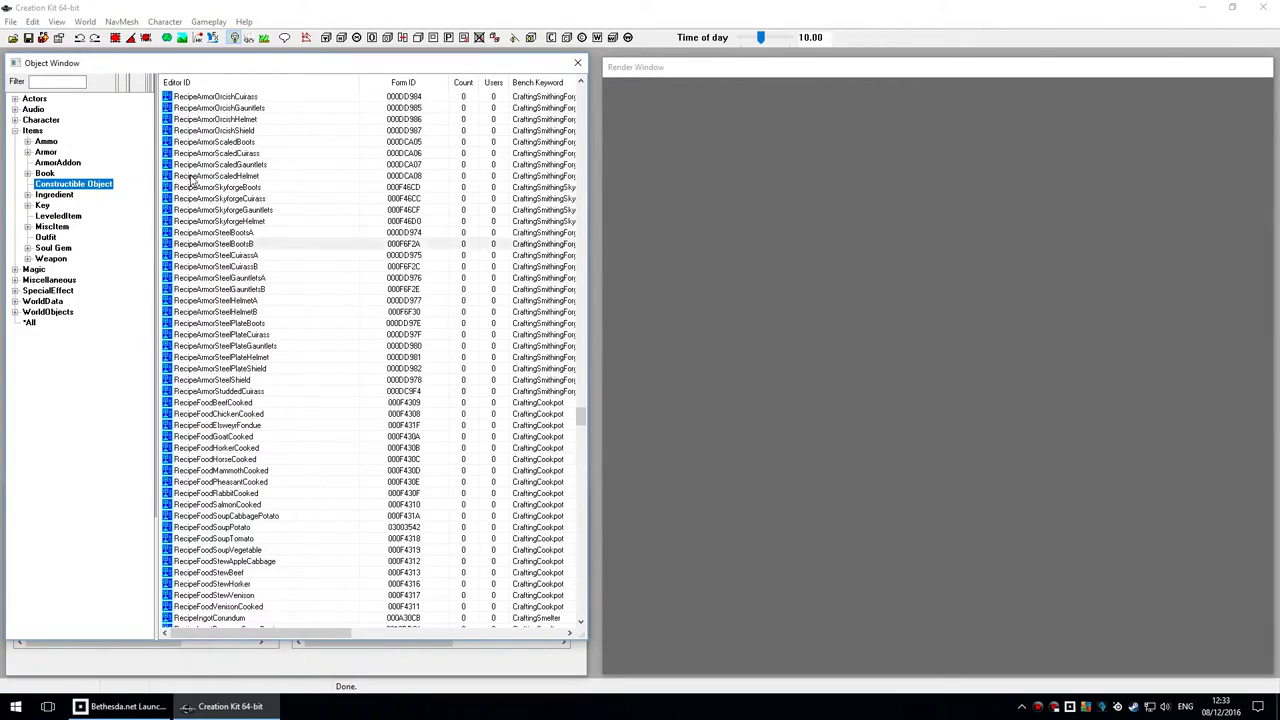
left_click(200, 244)
key("Up")
key("Up")
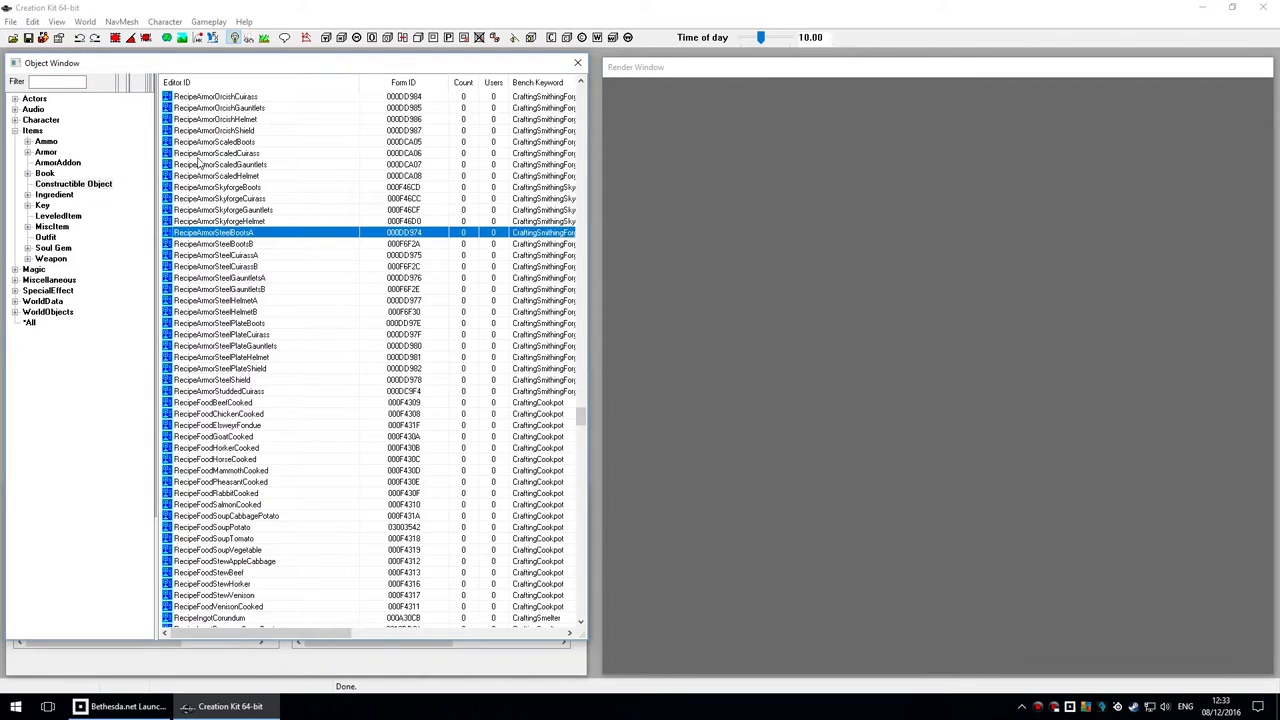
scroll(580, 413, "down", 20)
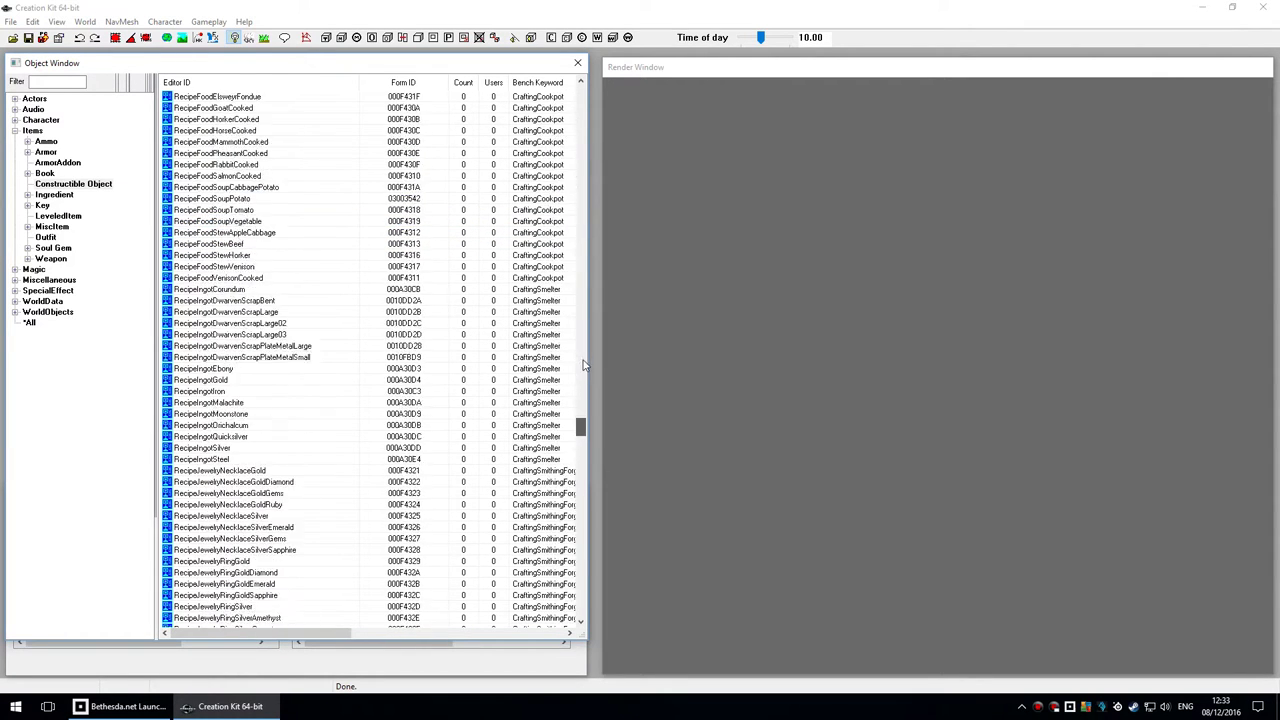
left_click(180, 448)
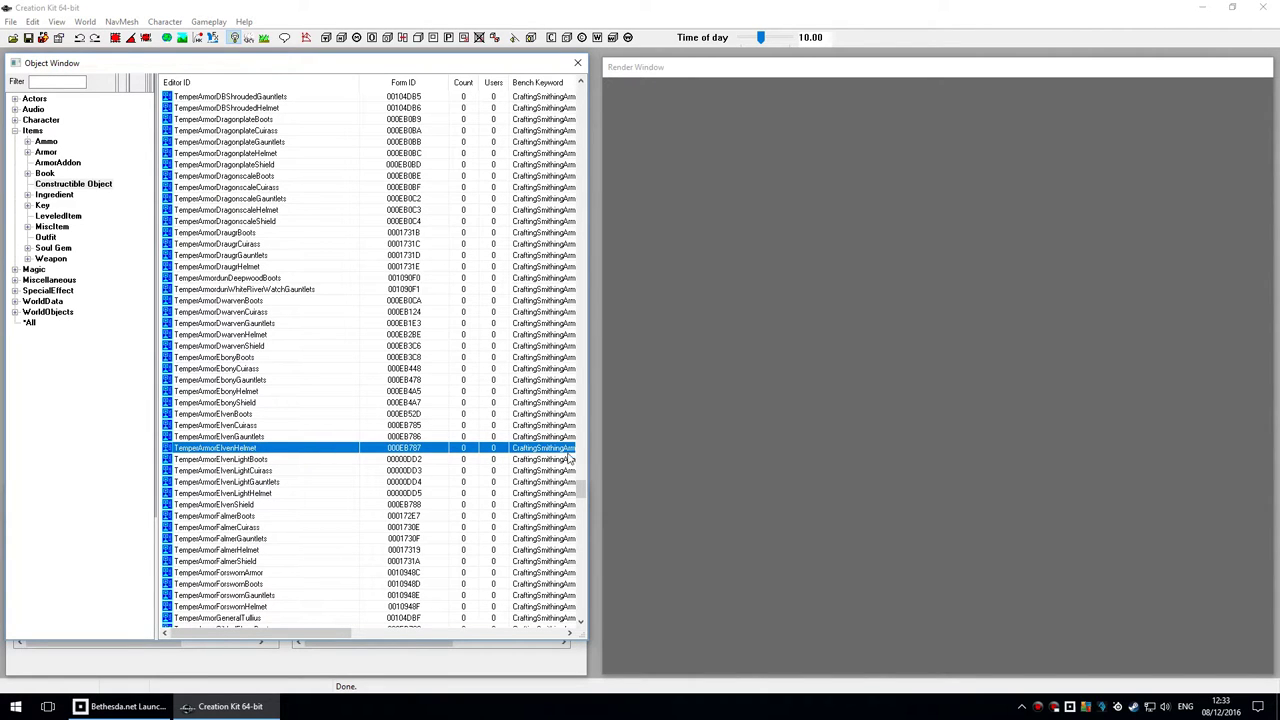
scroll(577, 421, "up", 20)
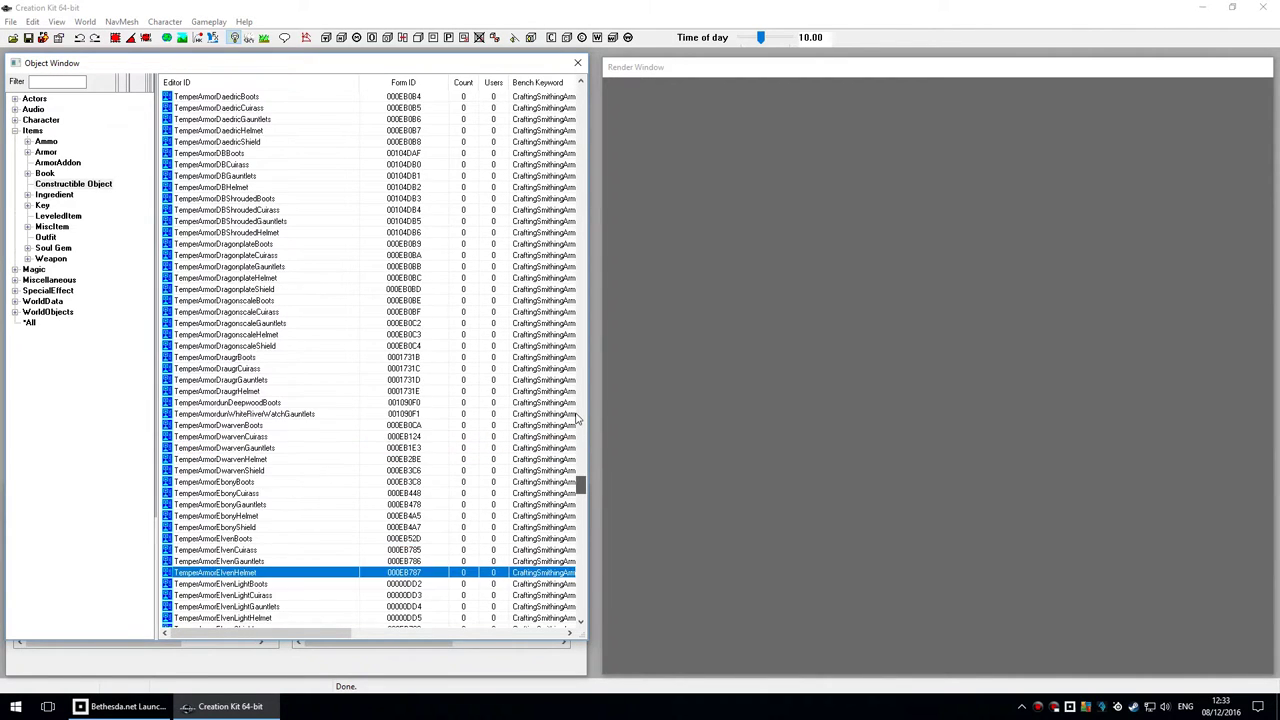
scroll(570, 380, "up", 5)
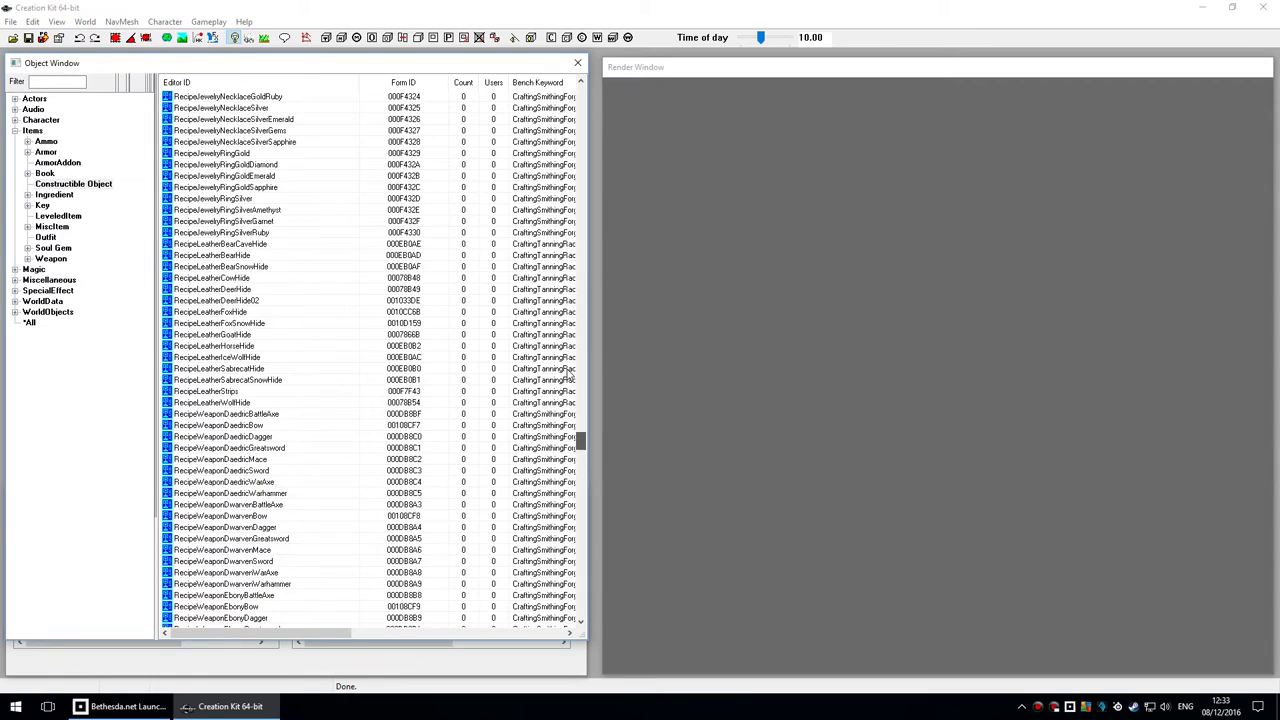
scroll(560, 372, "down", 7)
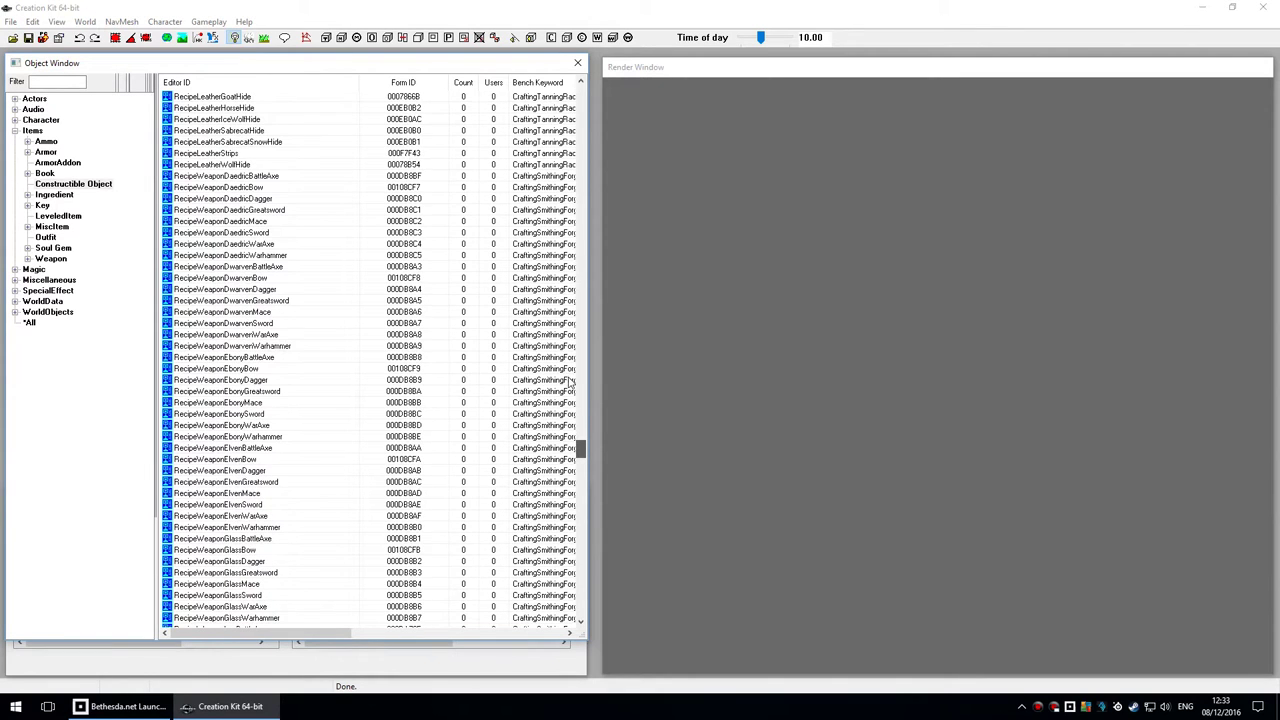
left_click(186, 278)
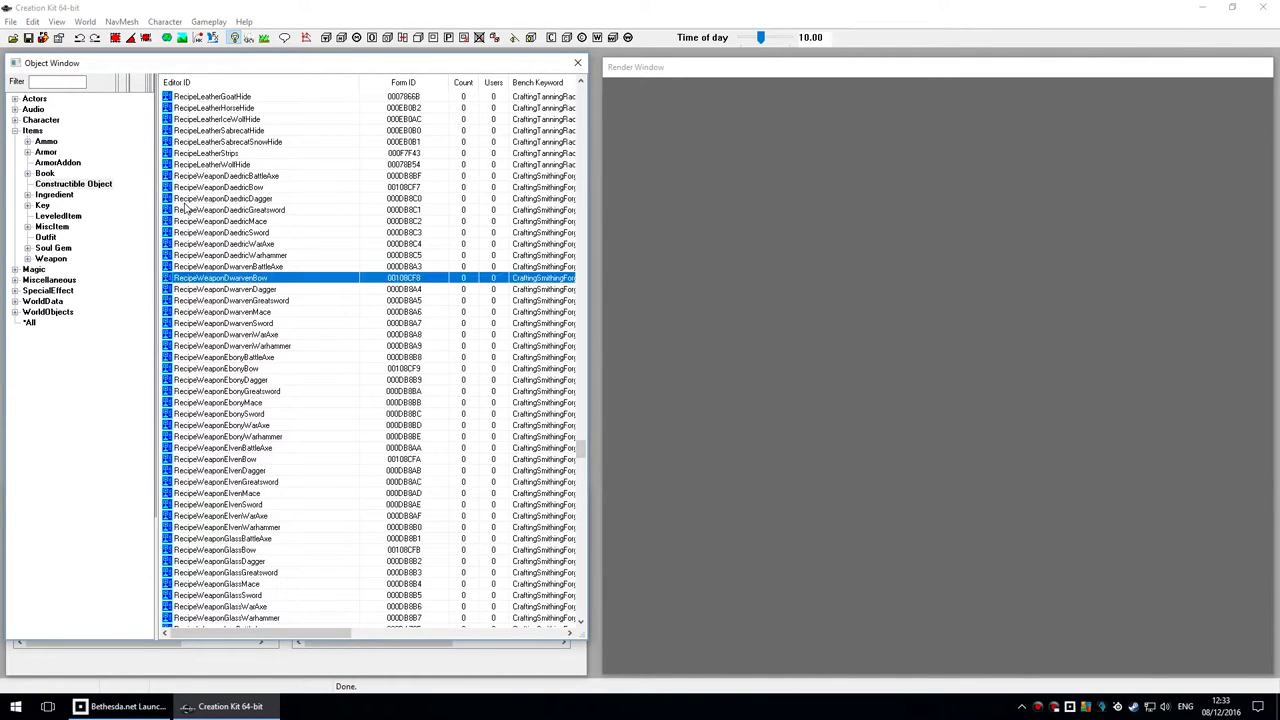
left_click(277, 255)
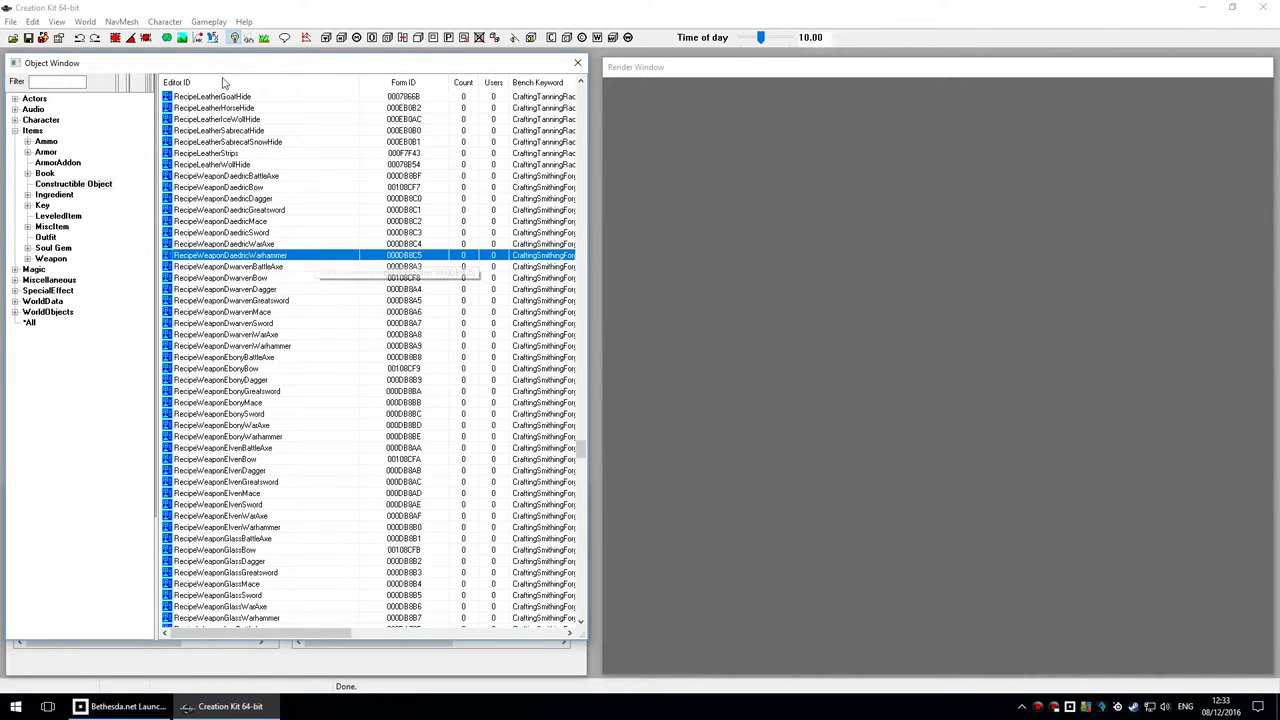
Open the RecipeLeatherWolfHide recipe, examine its required WolfPelt item and count, and close it without changes.
left_click(222, 164)
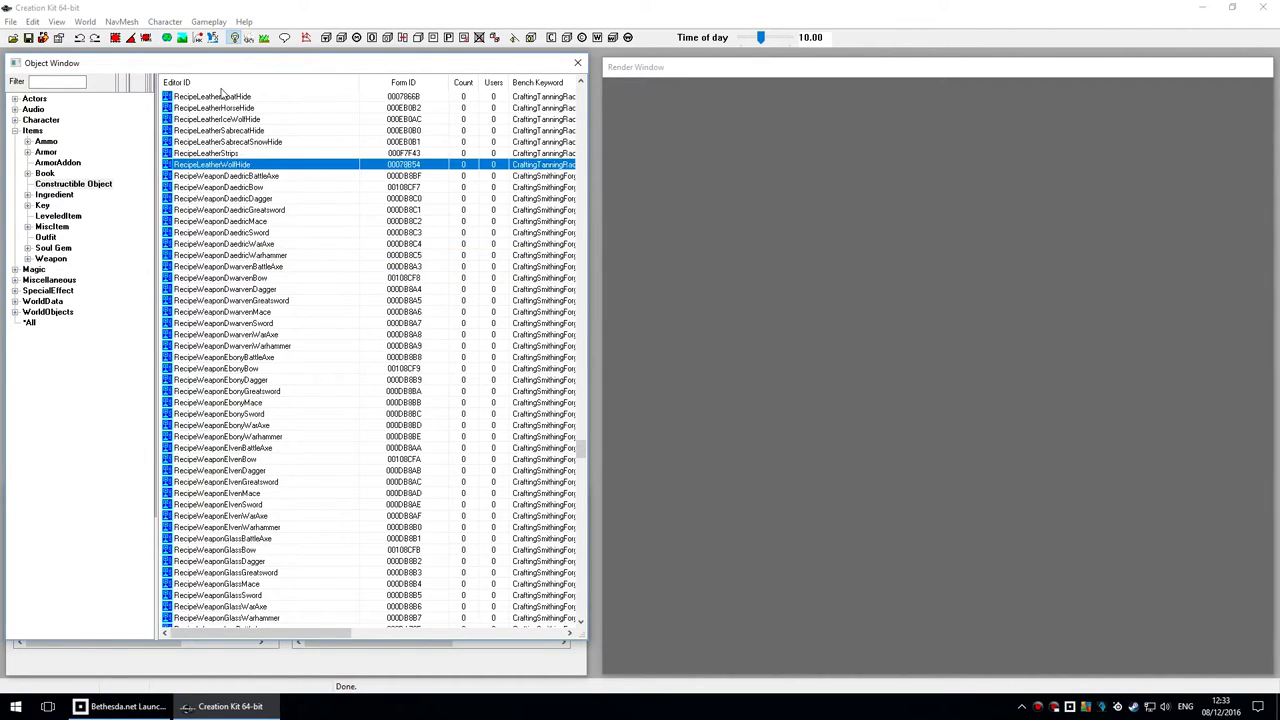
double_click(222, 164)
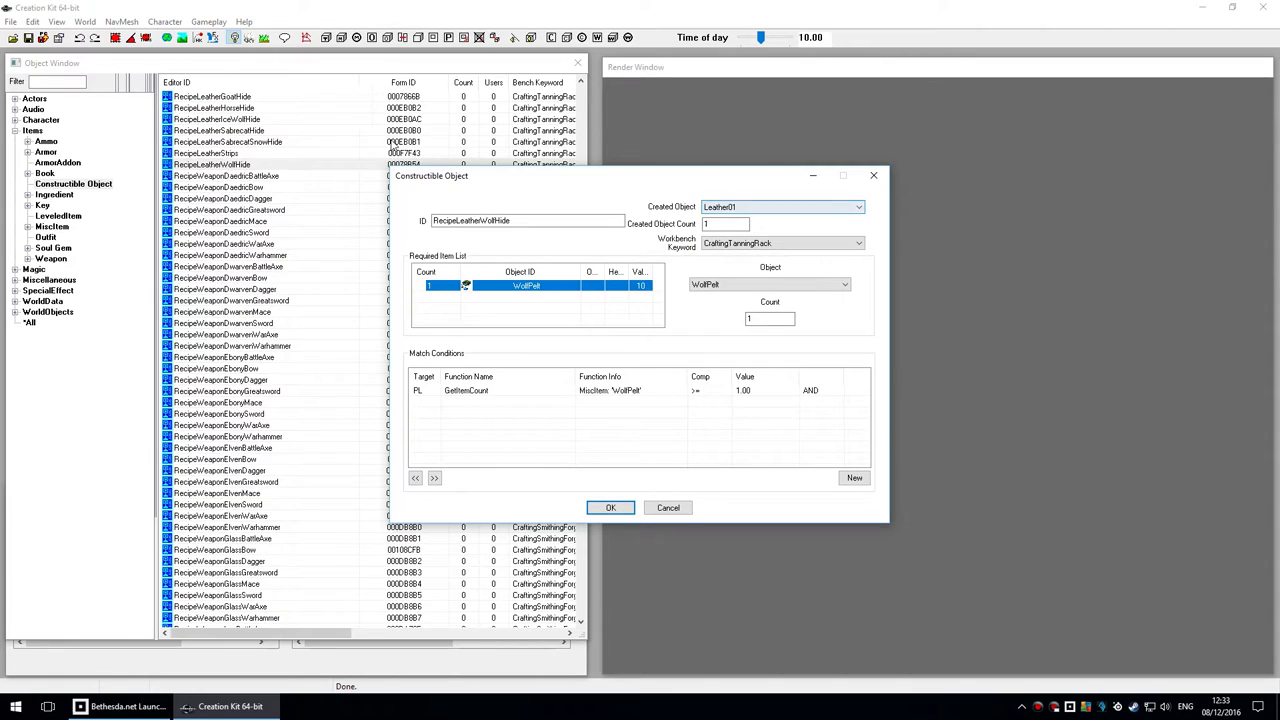
left_click(770, 319)
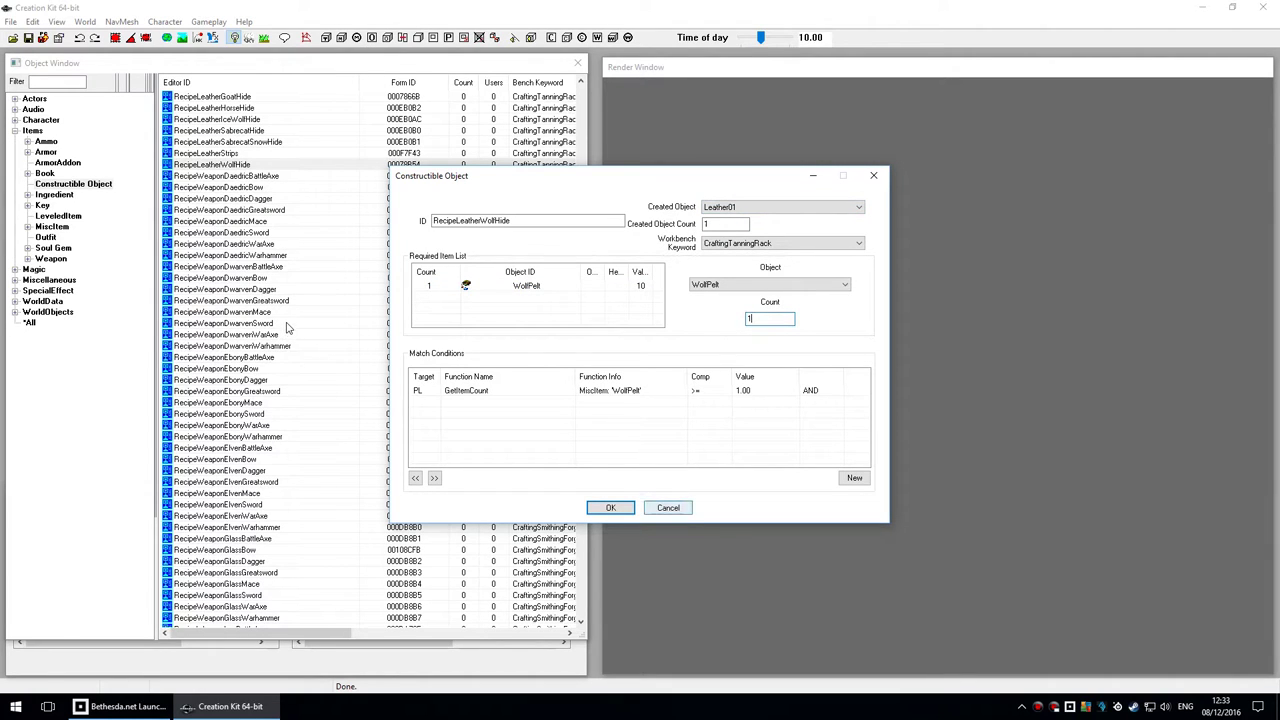
left_click(668, 507)
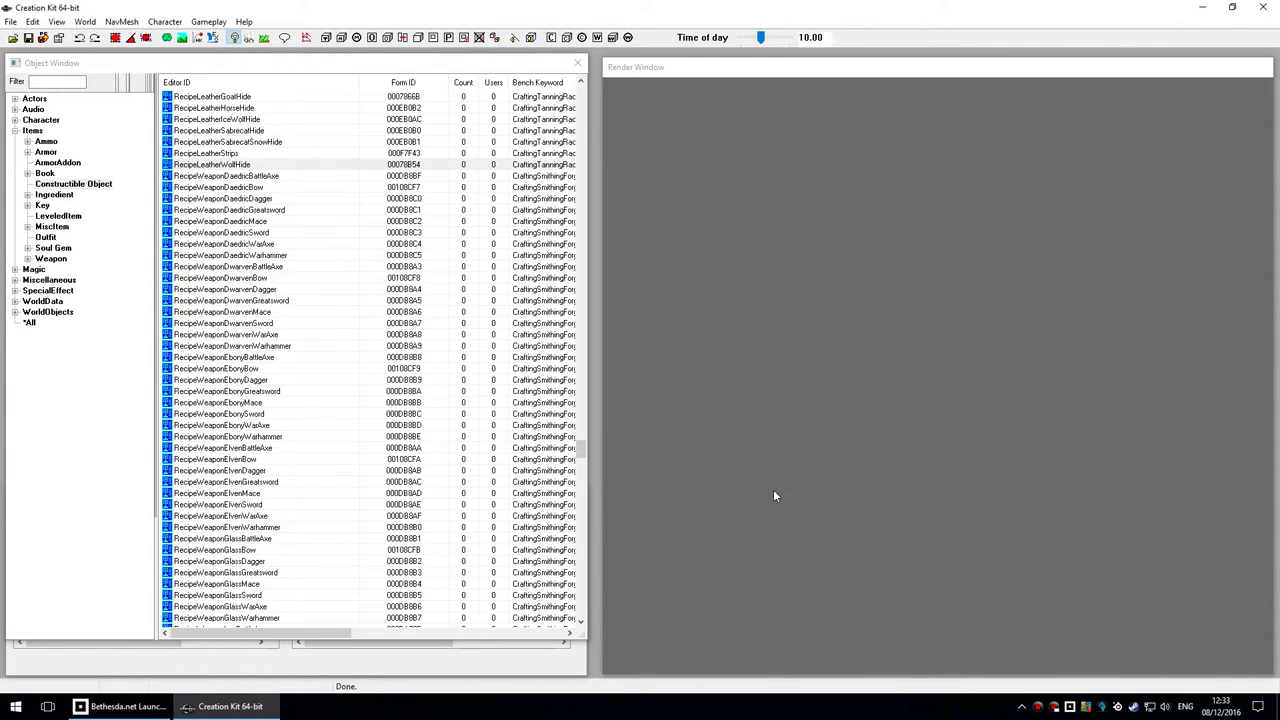
Filter the Armor records by "nighting" and select ArmorNightingaleCuirass.
left_click(27, 152)
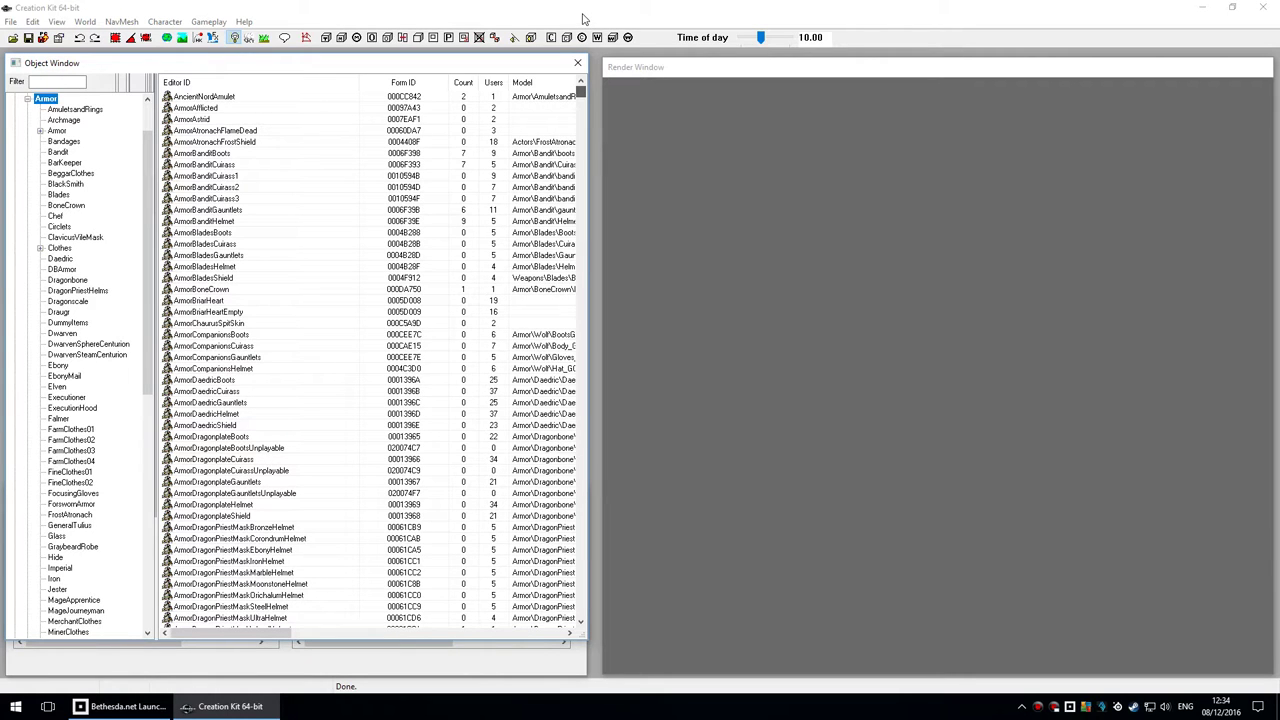
left_click_drag(581, 92, 600, 17)
left_click(57, 81)
type("nighting")
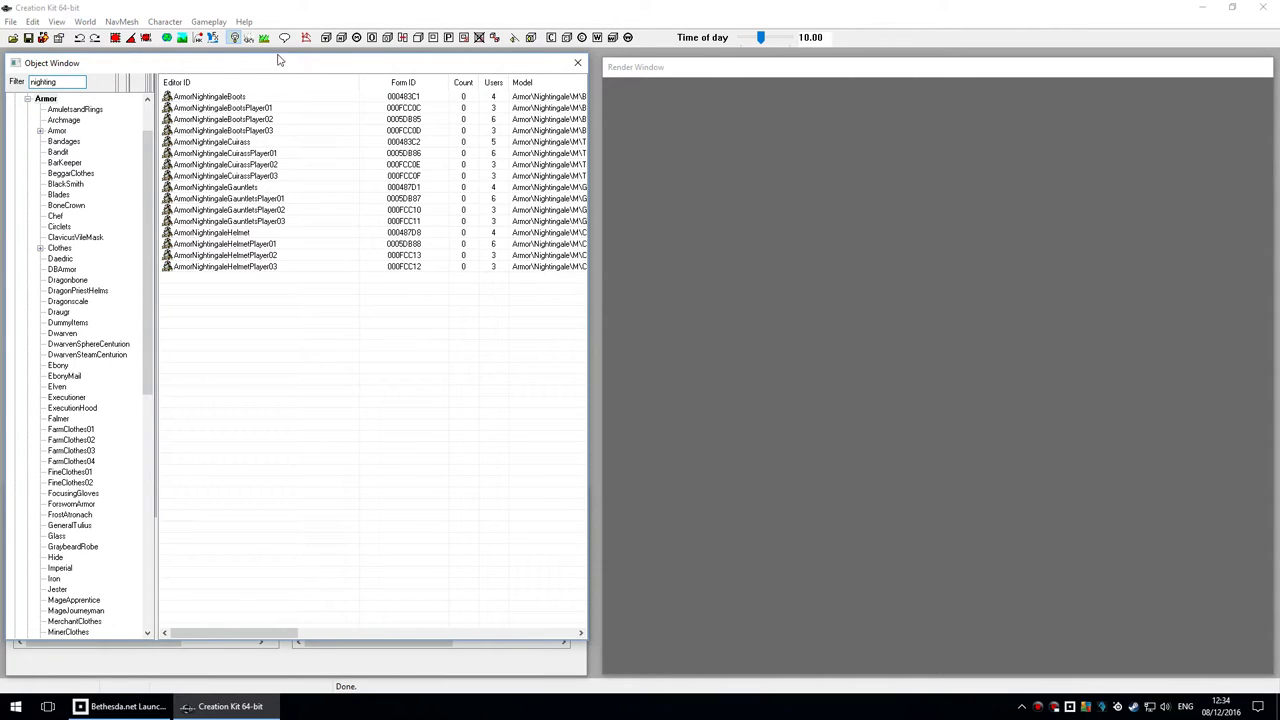
left_click(280, 141)
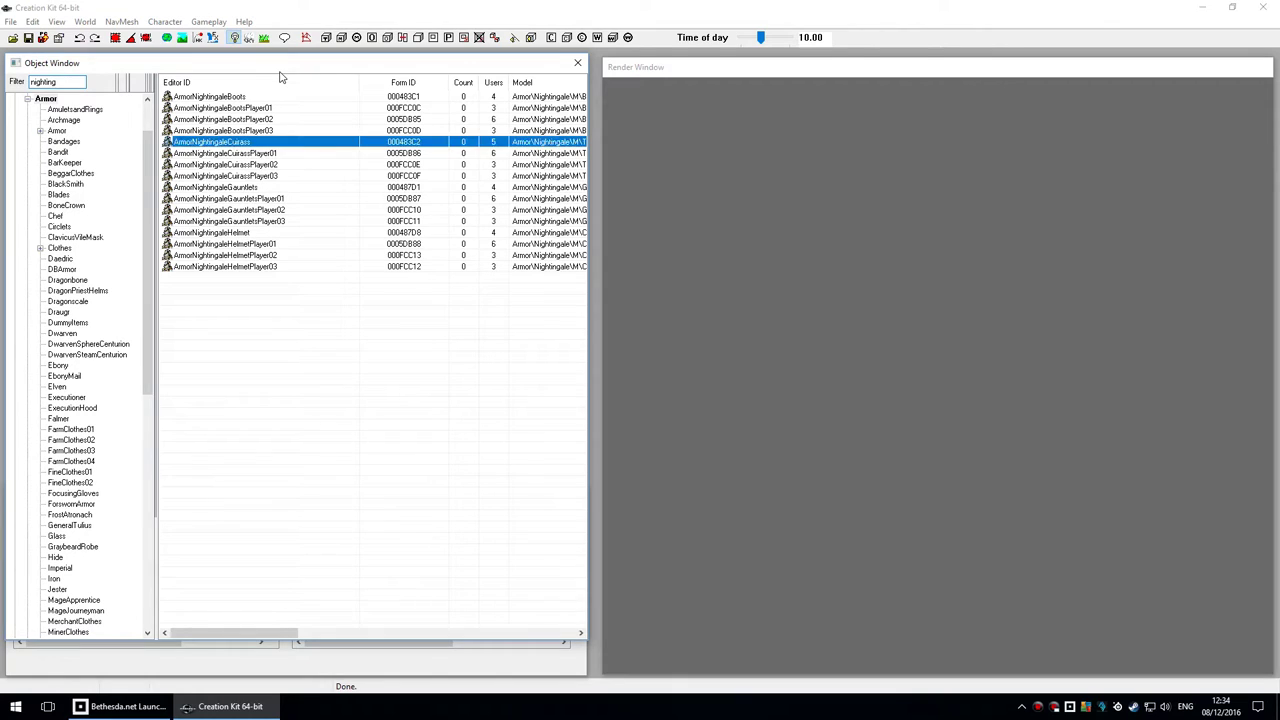
Open the ArmorNightingaleCuirass record, examine its armor properties, and close it without changes.
key("Down")
key("Down")
key("Down")
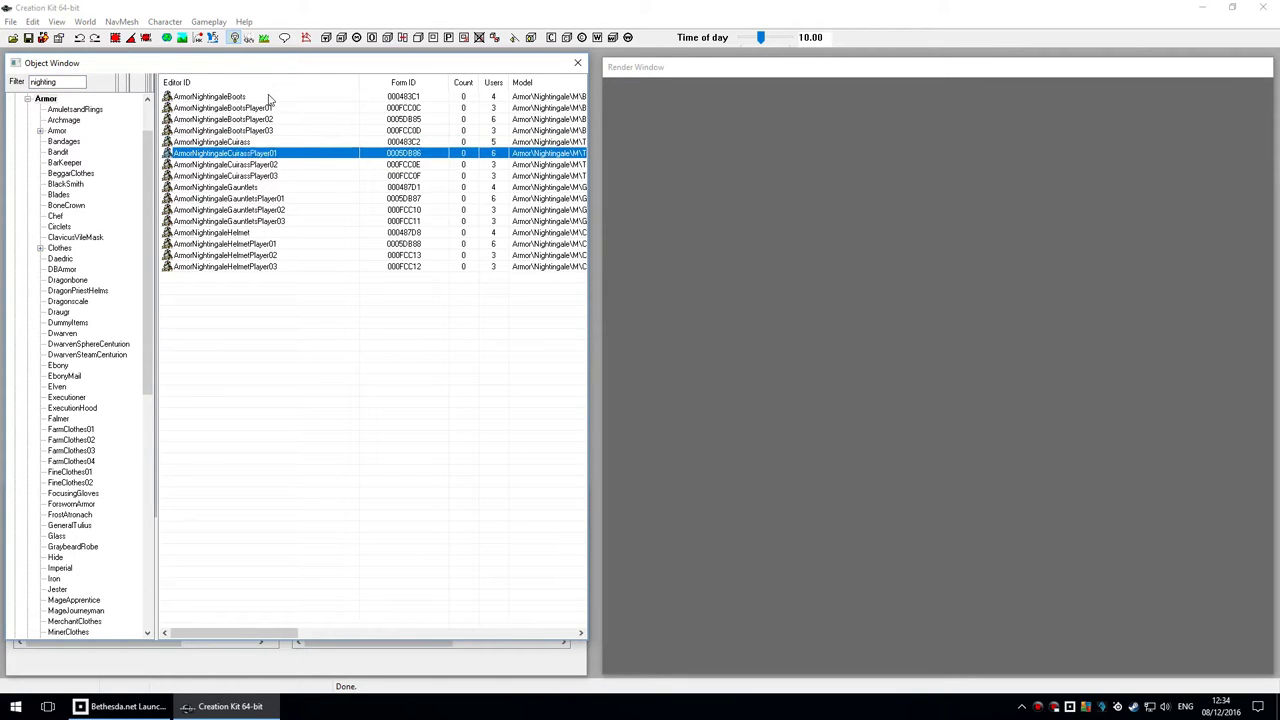
key("Up")
key("Up")
key("Up")
key("Return")
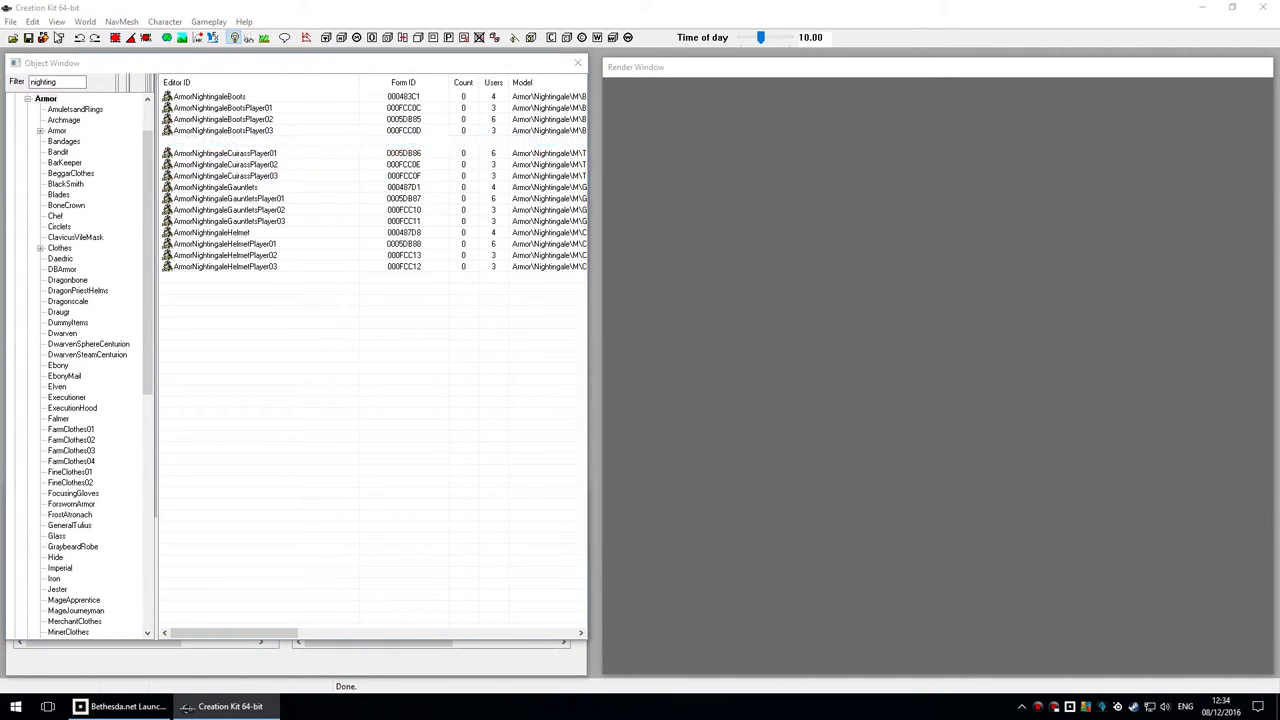
key("Right")
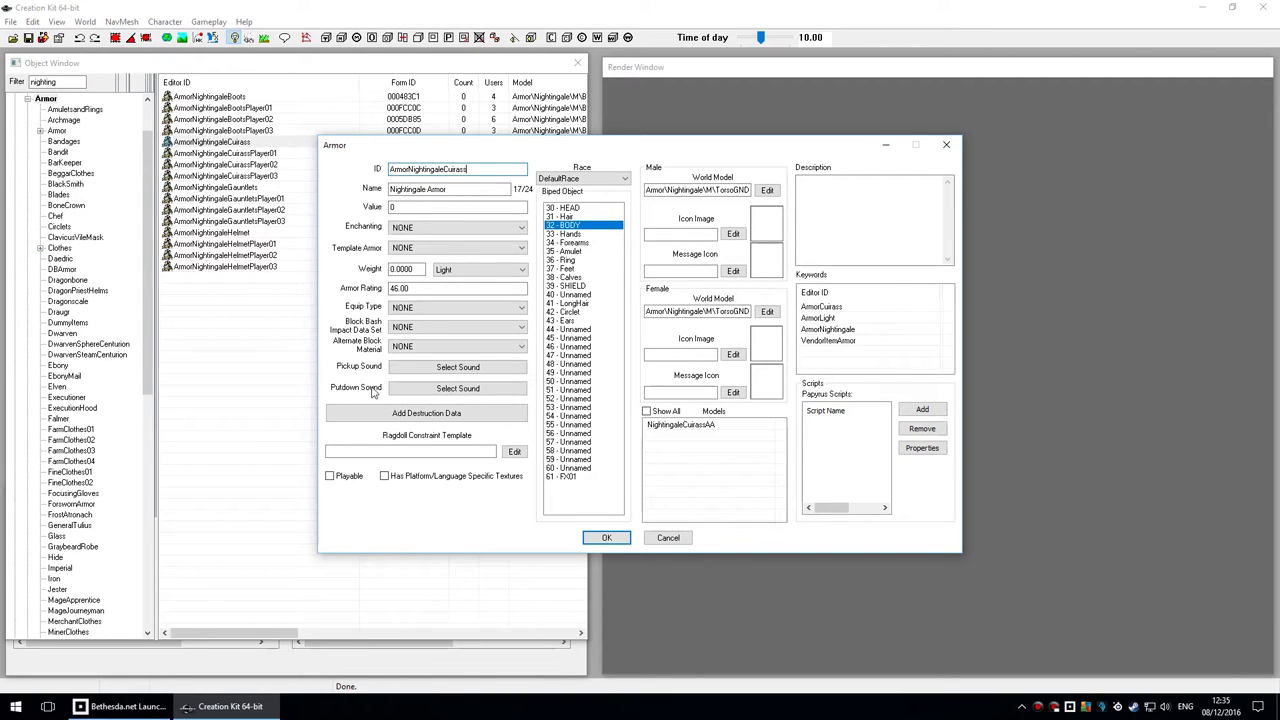
left_click(671, 538)
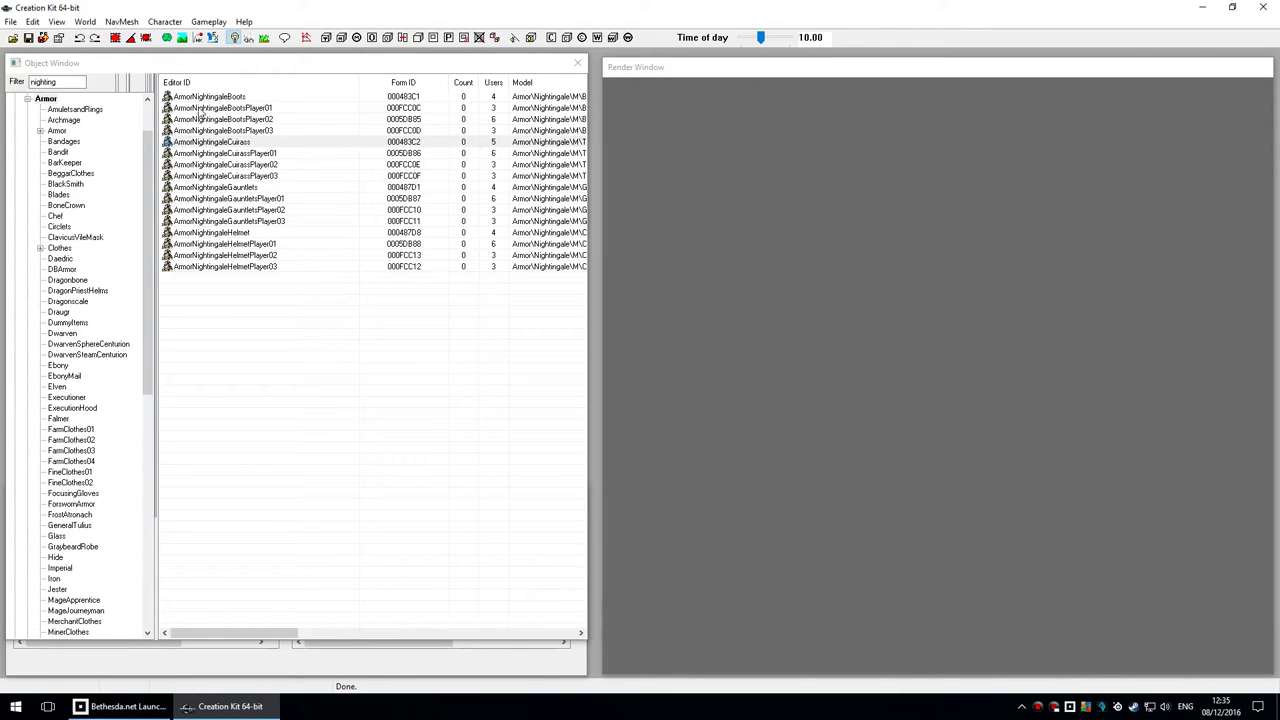
Open the ArmorNightingaleCuirassPlayer01 and ArmorNightingaleCuirassPlayer03 records in turn, compare their enchantment and armor rating, and close each without changes.
left_click(251, 153)
key("Return")
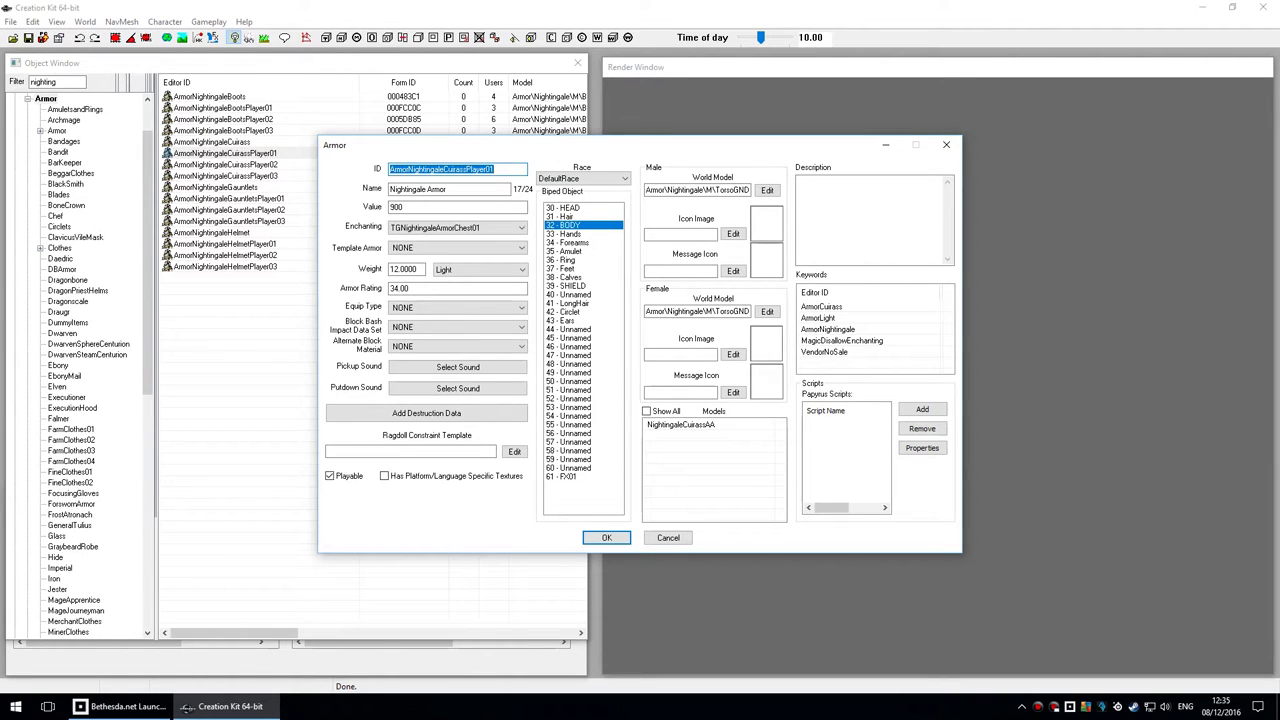
left_click(418, 288)
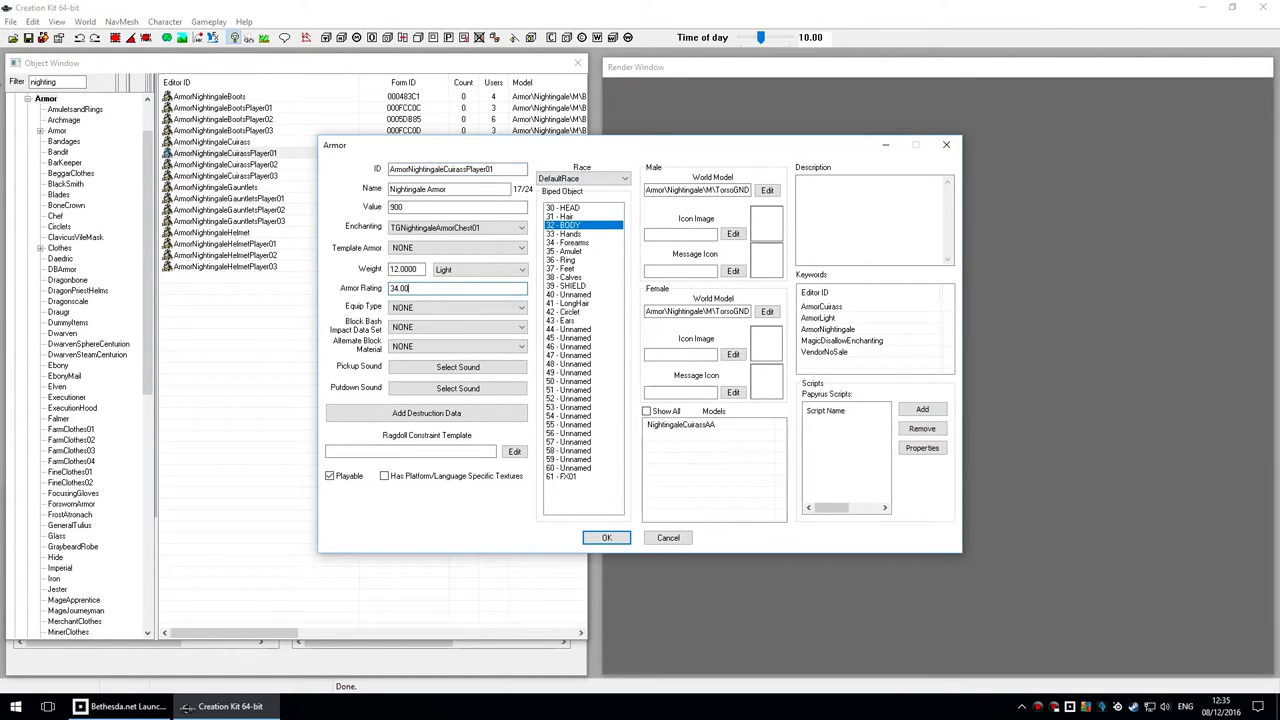
left_click(668, 537)
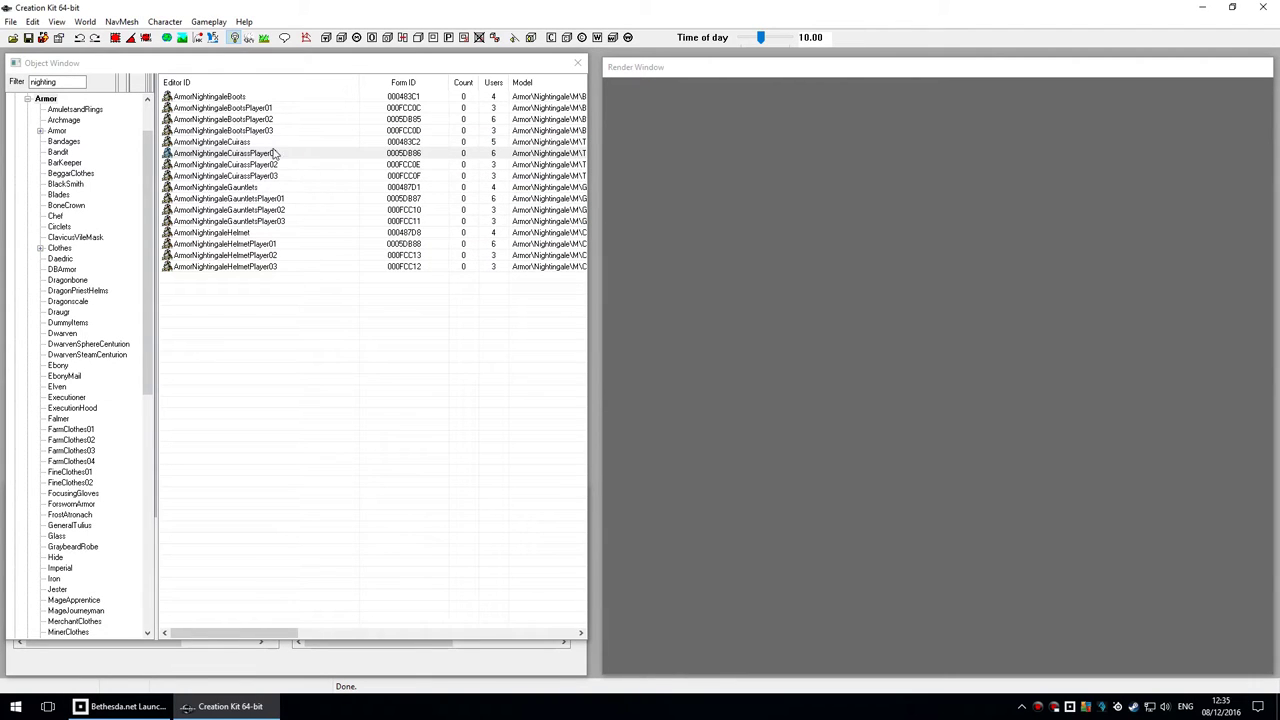
key("Return")
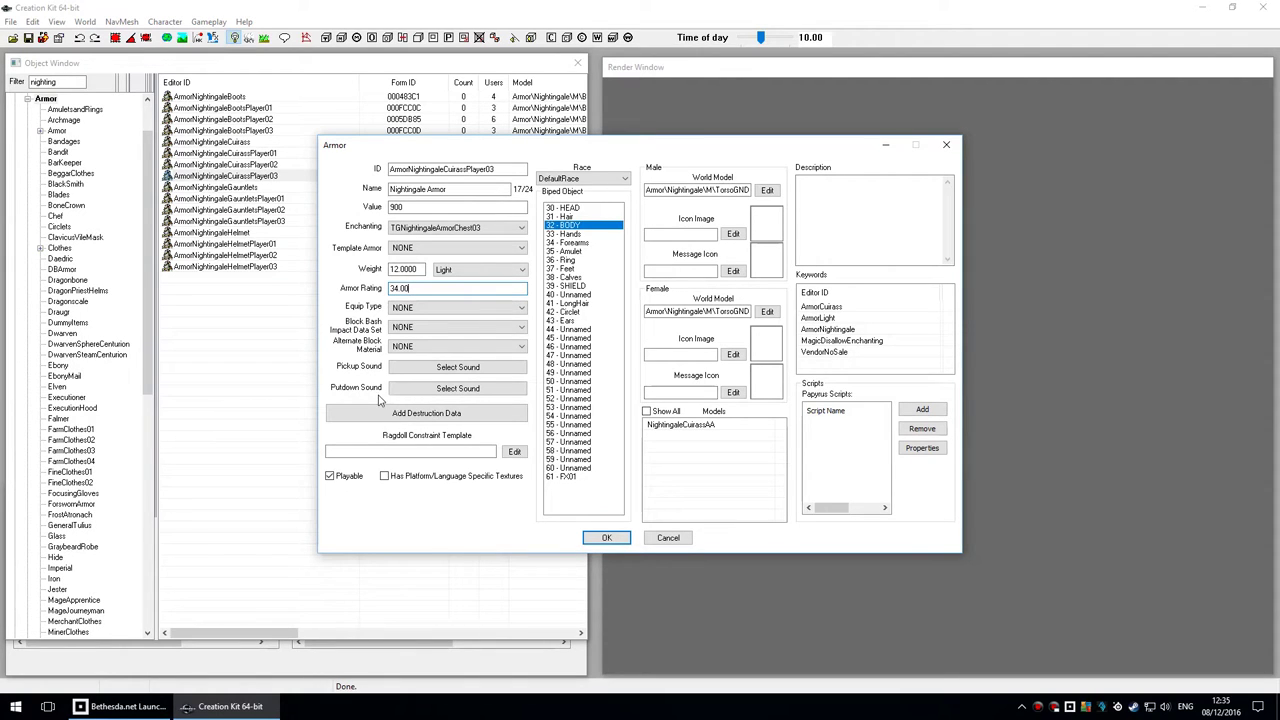
left_click(668, 537)
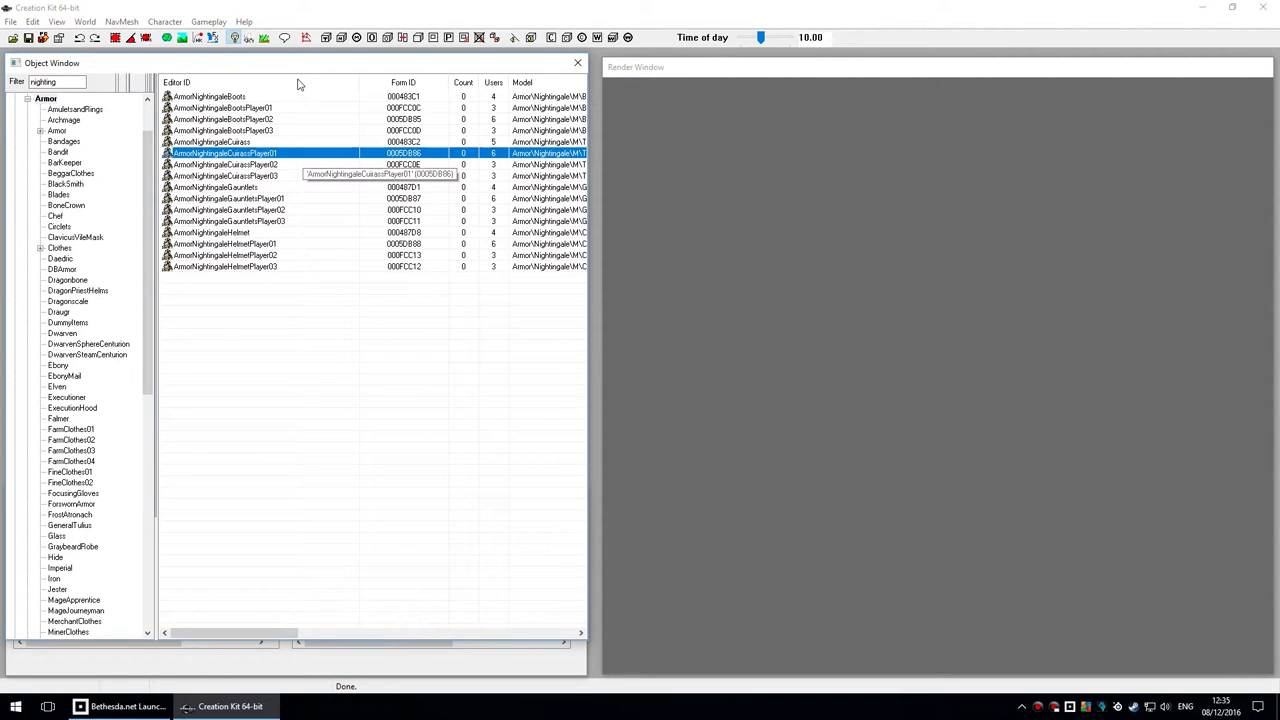
Reopen the ArmorNightingaleCuirassPlayer01 record, review its value, weight, rating and keywords, and close it without changes.
double_click(290, 153)
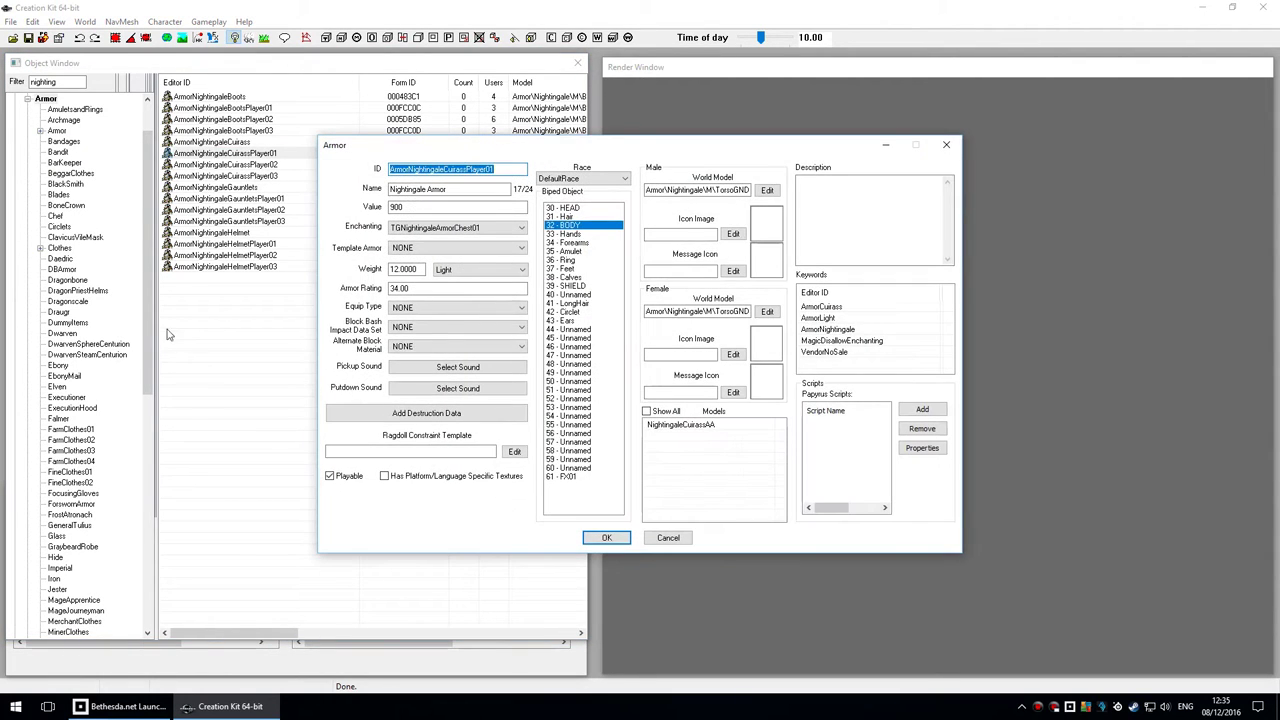
key("Right")
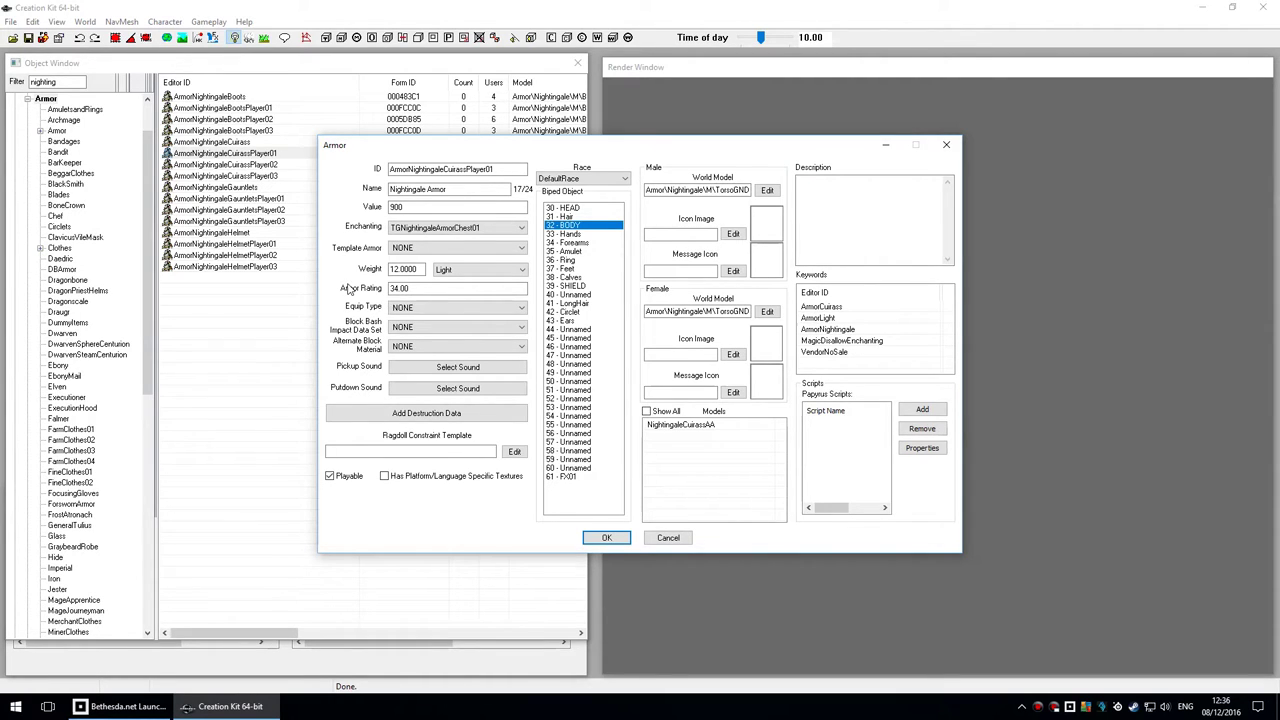
left_click(668, 537)
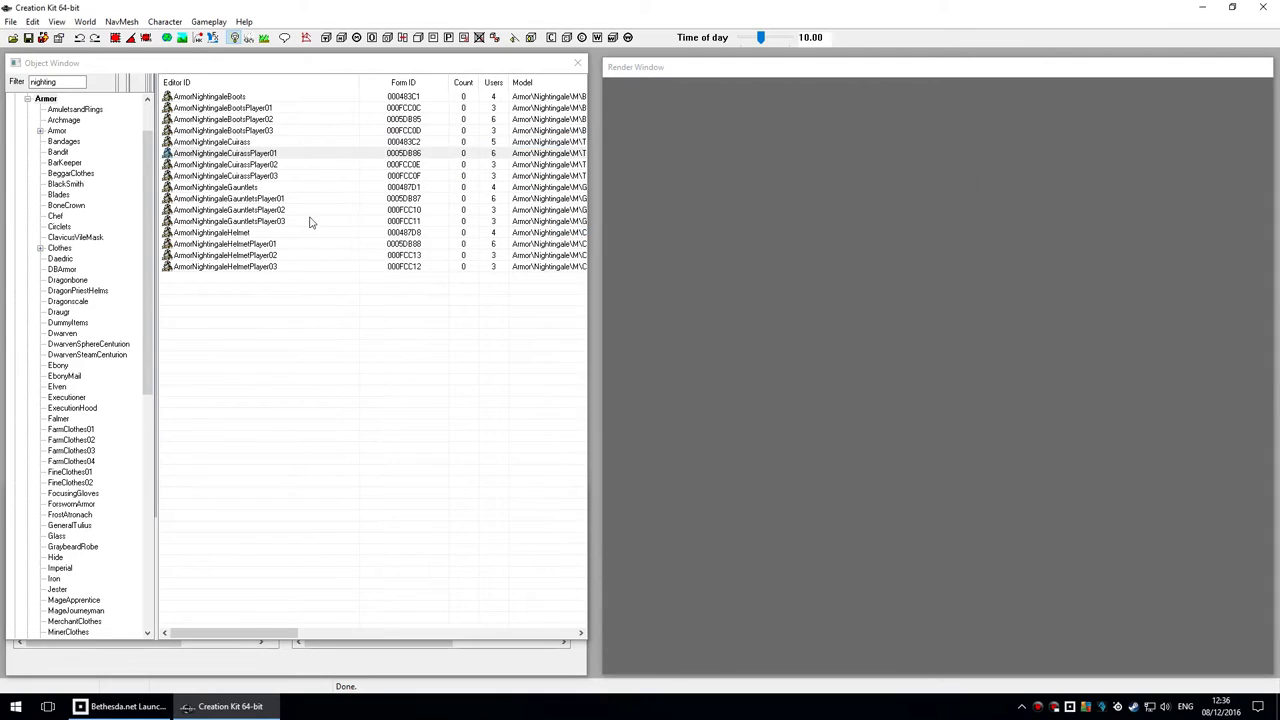
Duplicate the ArmorNightingaleCuirassPlayer01 armor record.
right_click(287, 153)
key("Down")
key("Down")
key("Down")
key("Return")
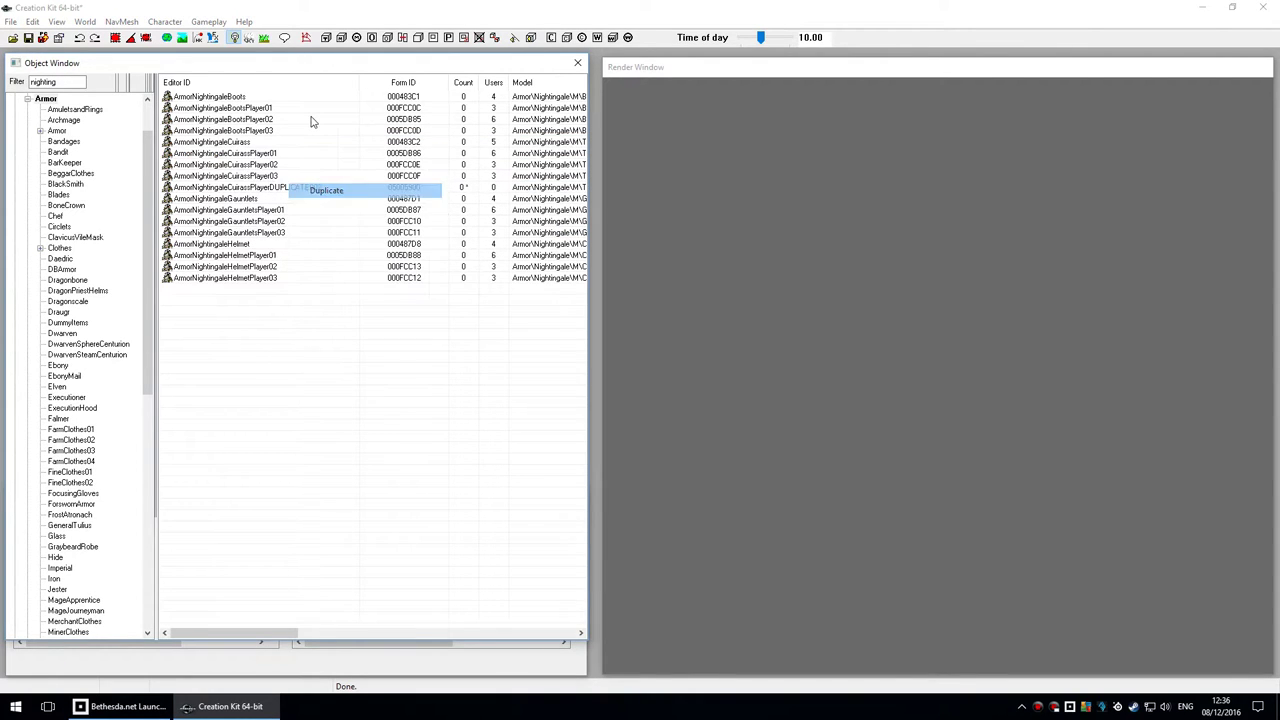
Change the duplicate's editor ID to ArmorNightingaleCuirassPlayerBBBBB, declining to create a new form, and select the renamed record.
key("Return")
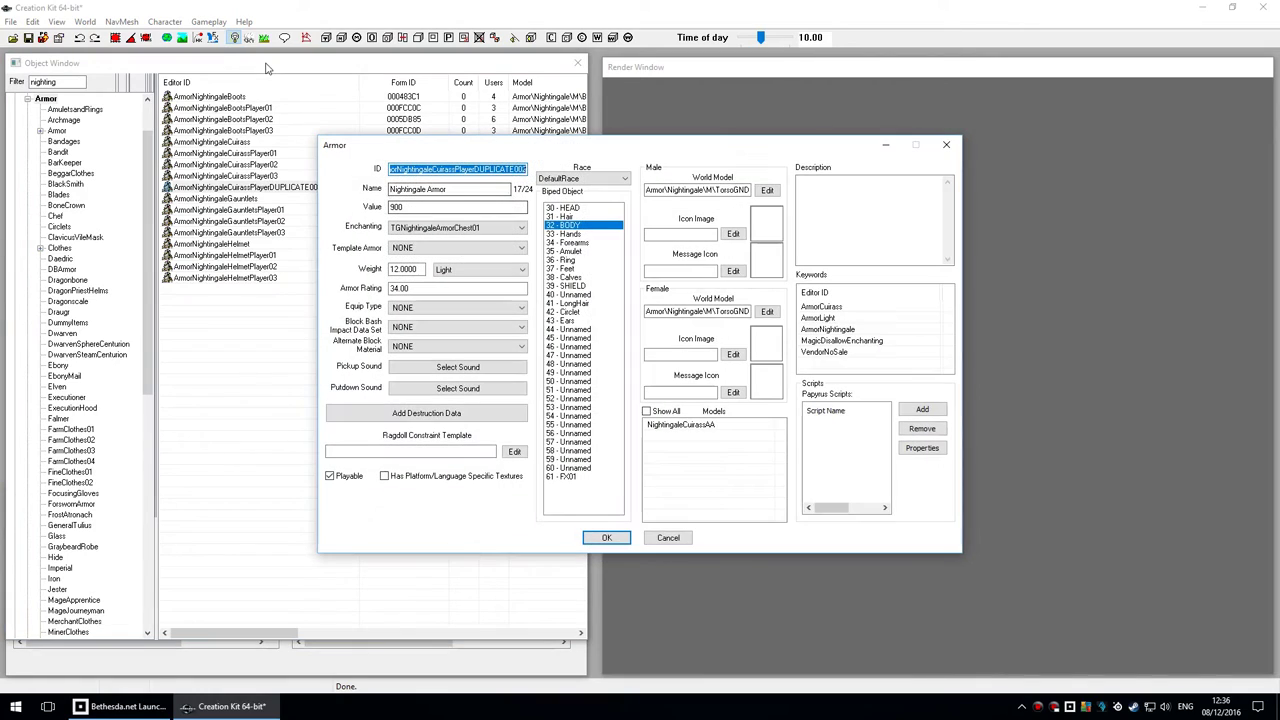
key("shift+End")
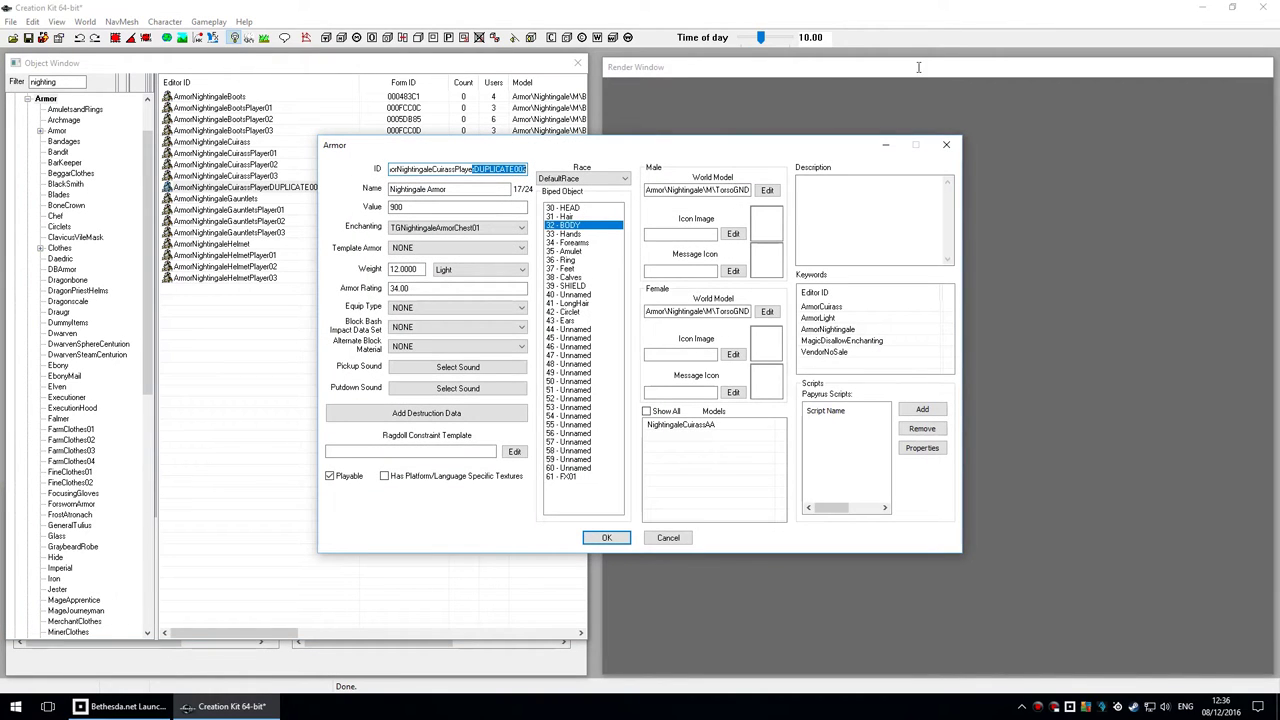
key("Delete")
type("BBBBB")
key("Return")
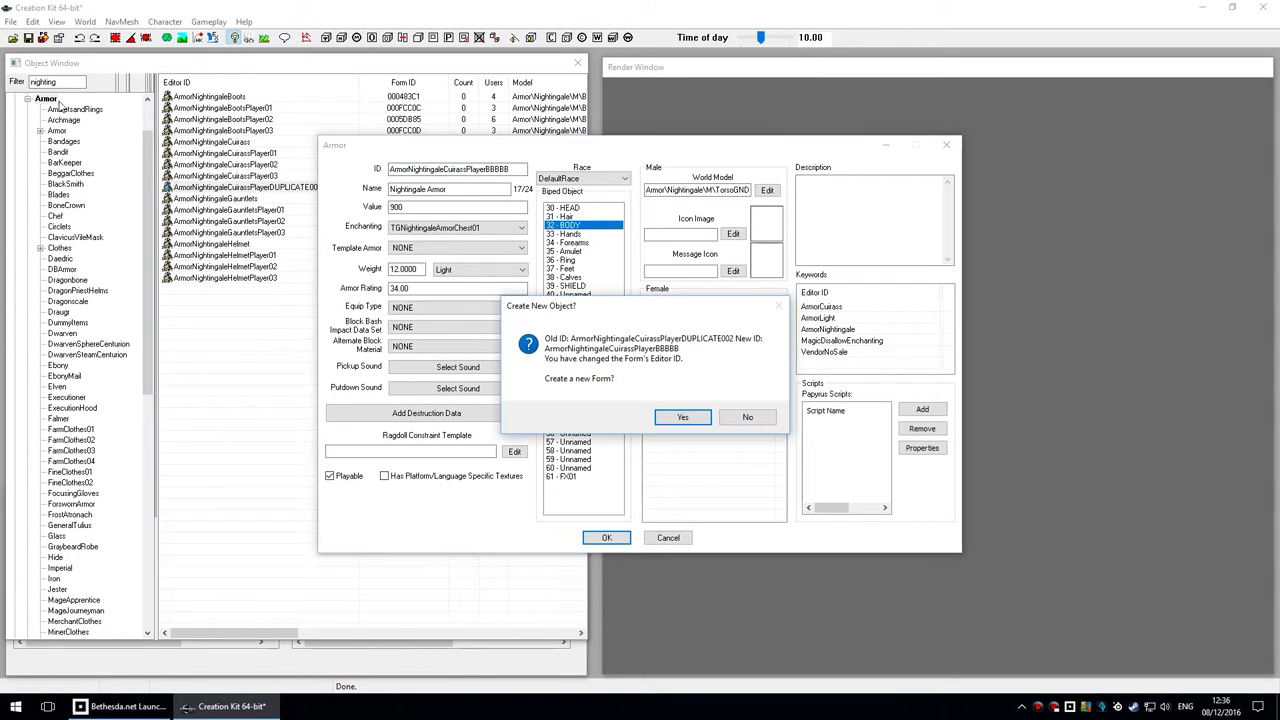
key("Tab")
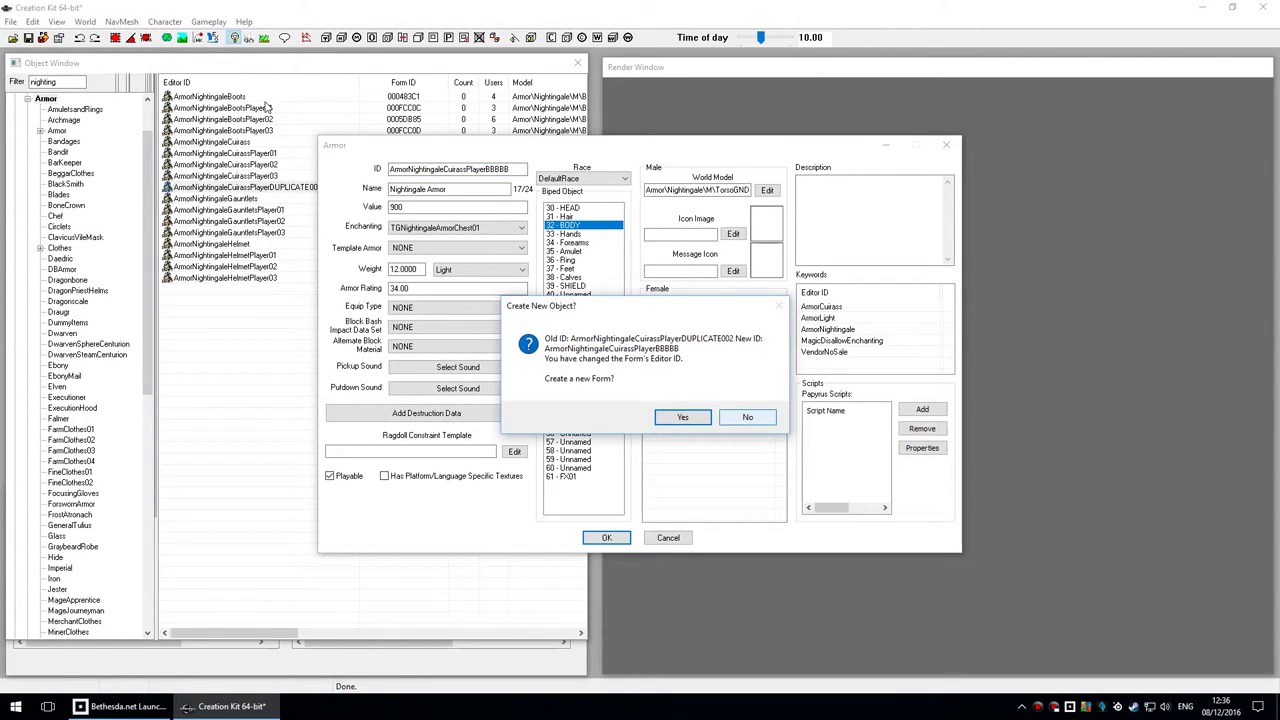
key("Tab")
key("Return")
left_click(681, 396)
left_click(456, 354)
left_click(285, 187)
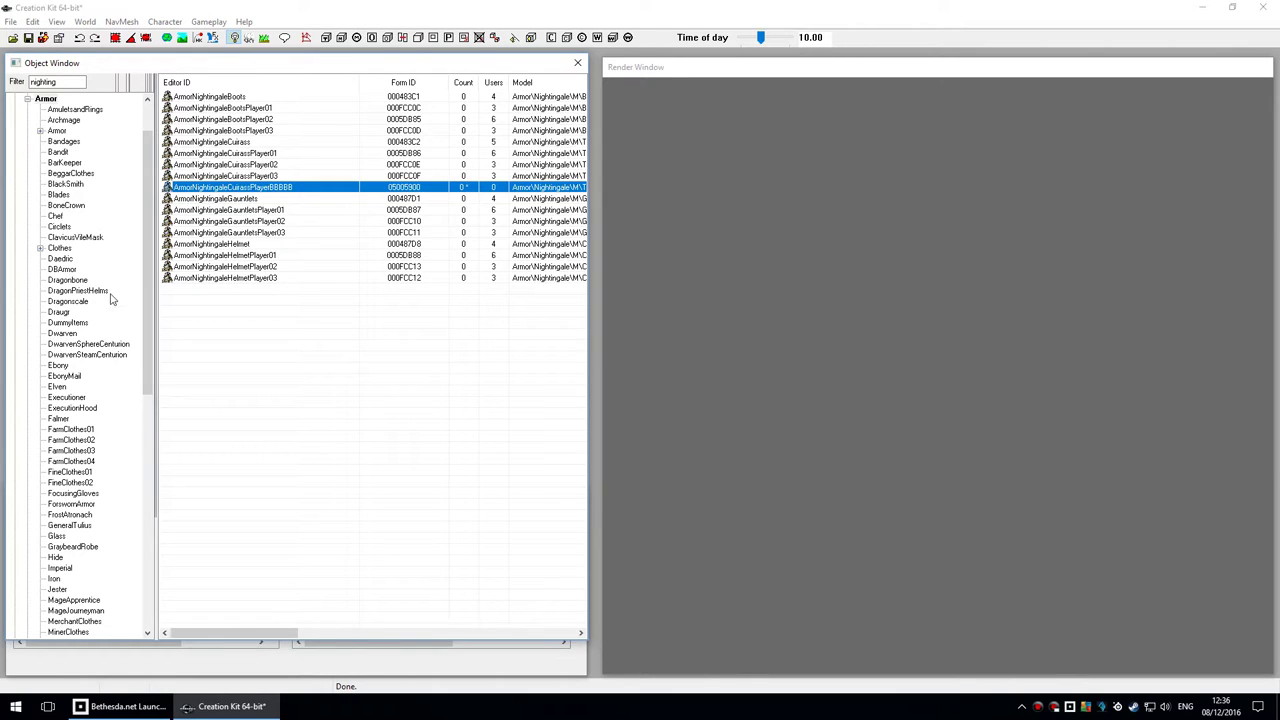
Filter the records of all categories by "bbbbb" and select ArmorNightingaleCuirassPlayerBBBBB.
left_click(88, 354)
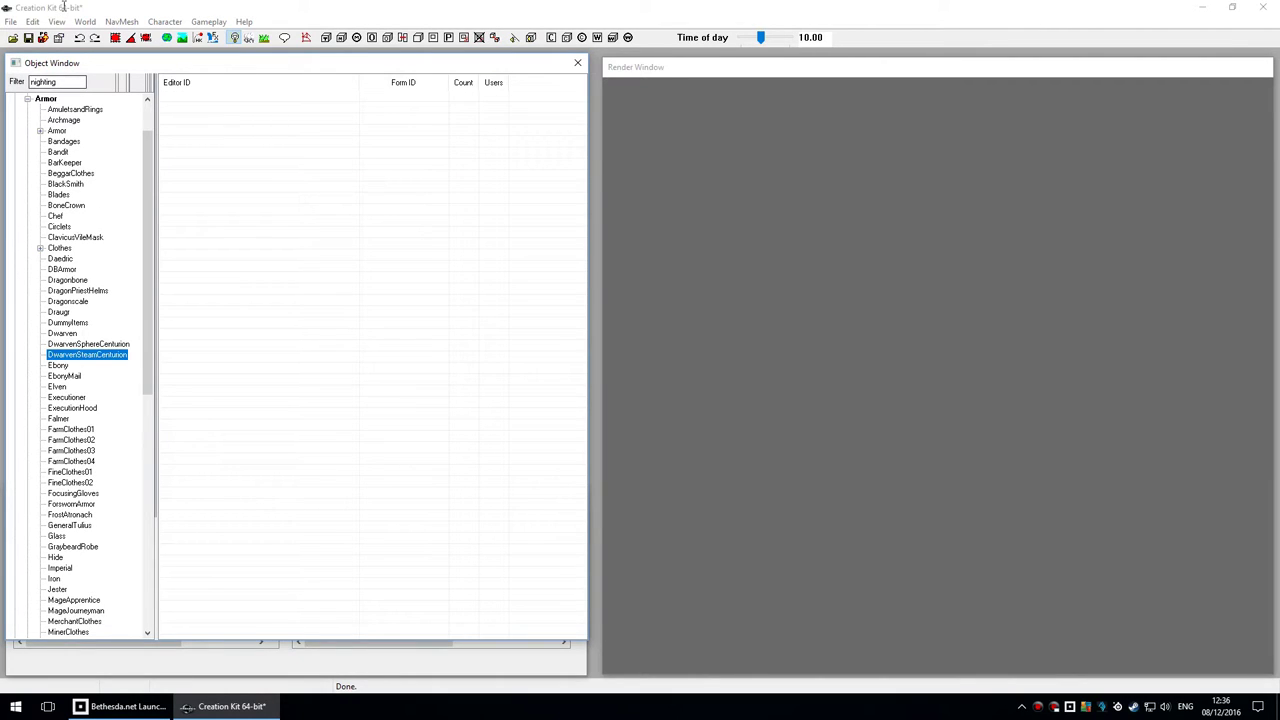
left_click_drag(65, 82, 29, 82)
type("bbb")
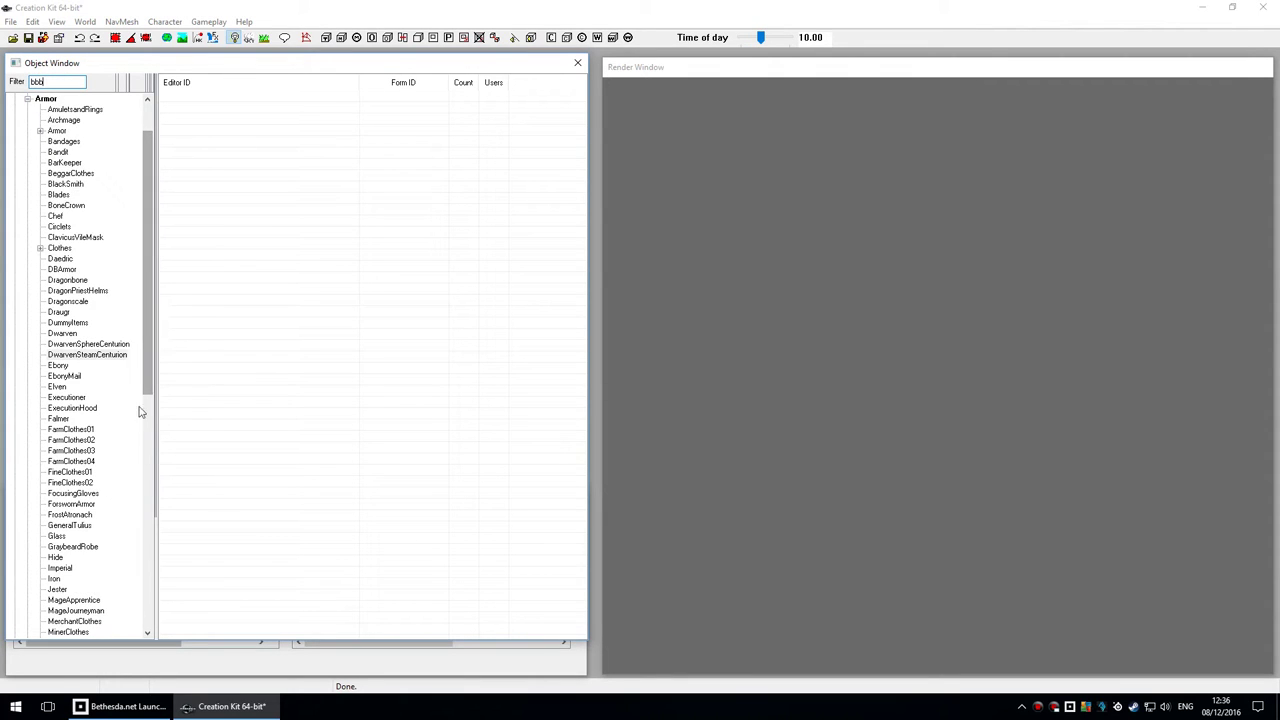
left_click_drag(148, 318, 144, 566)
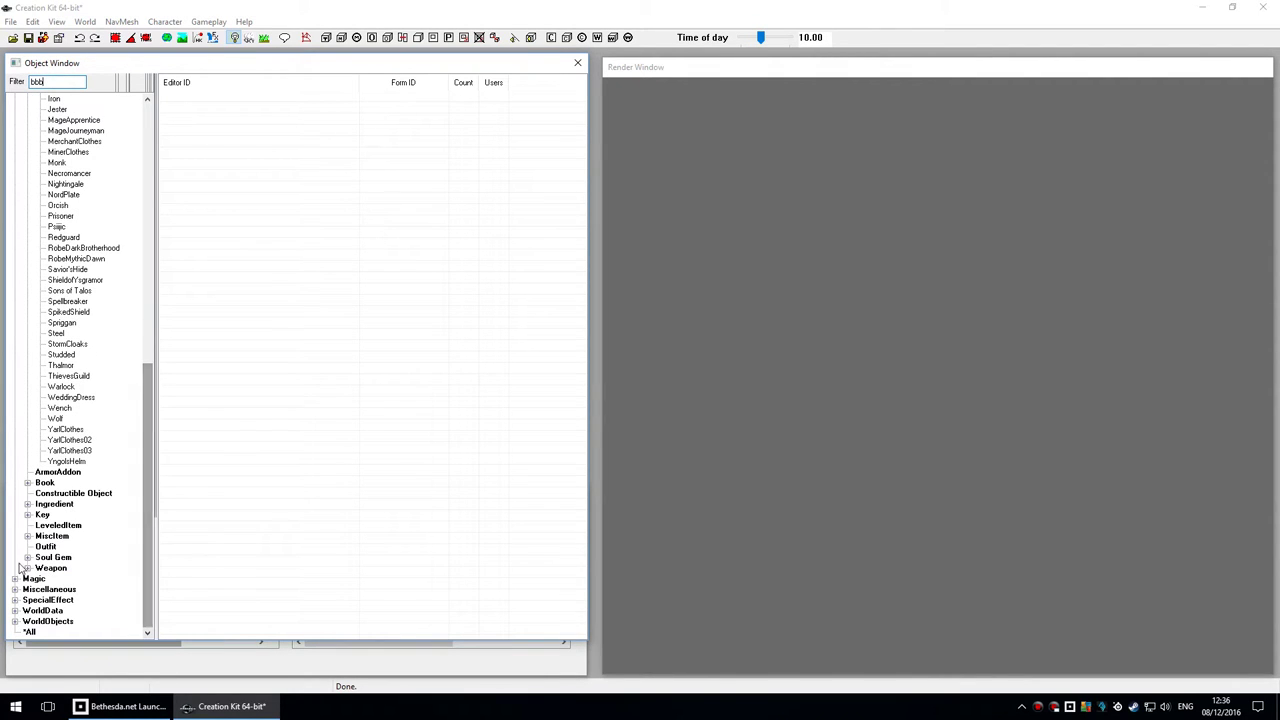
left_click(29, 632)
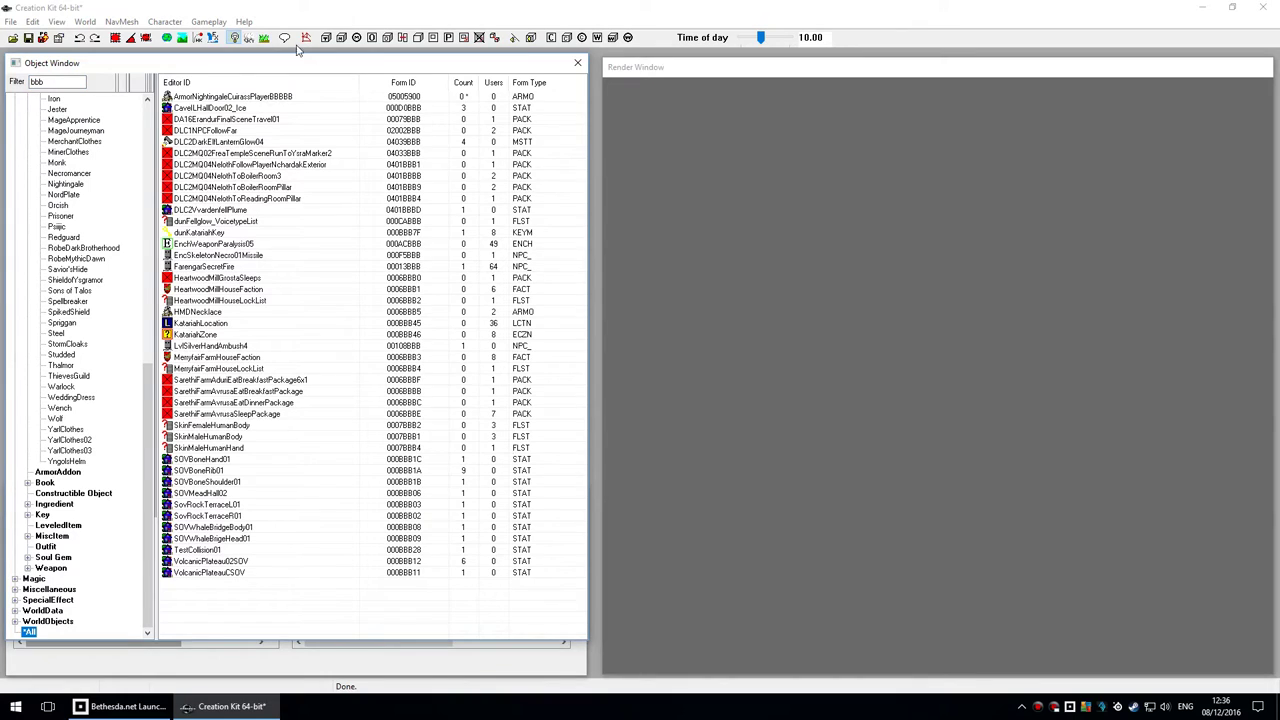
left_click(289, 96)
left_click(45, 82)
type("bbb")
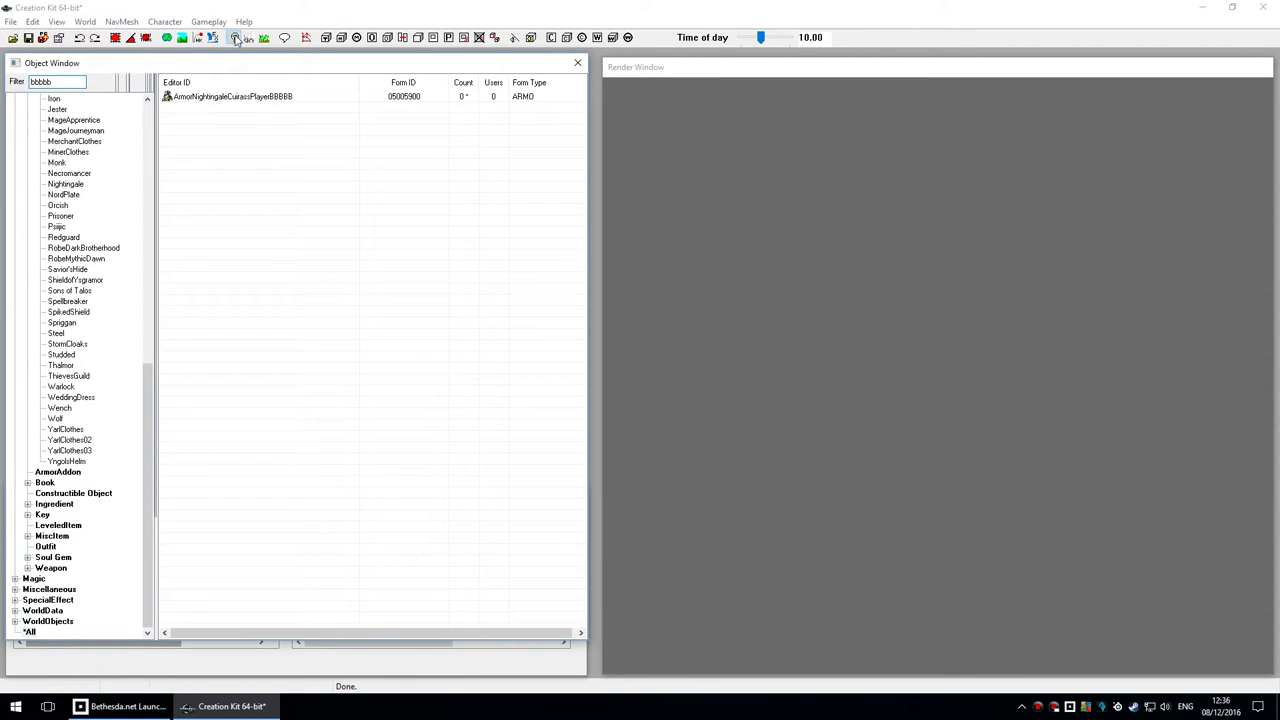
left_click(246, 96)
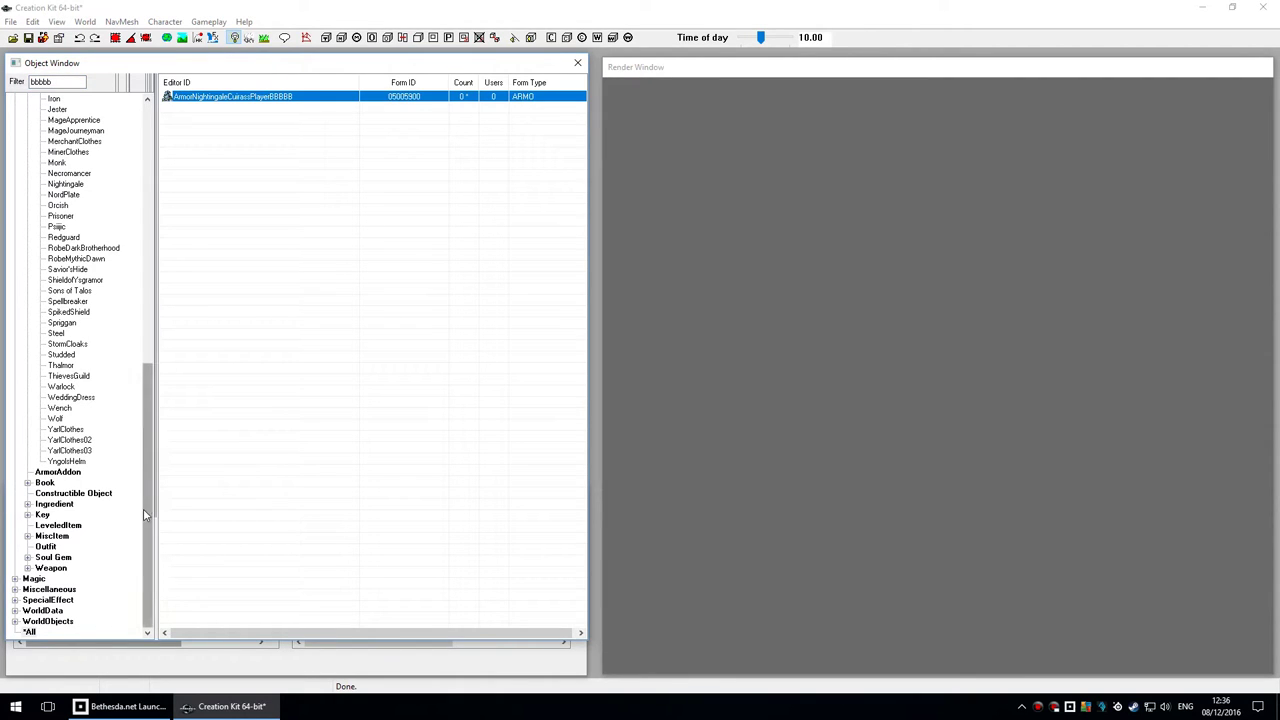
Open ArmorNightingaleCuirassPlayerBBBBB from the Armor category and set its display name to "Nightingale Armor BBBBB".
left_click_drag(143, 509, 174, 106)
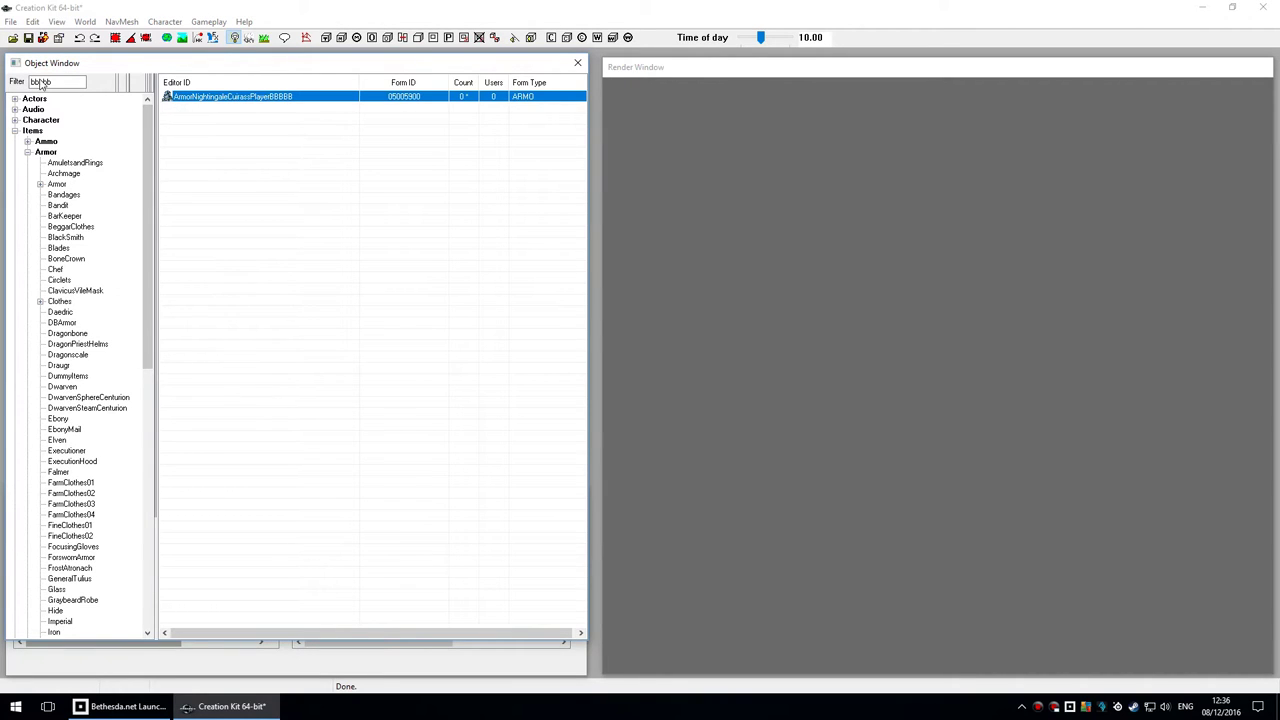
left_click(45, 152)
double_click(278, 96)
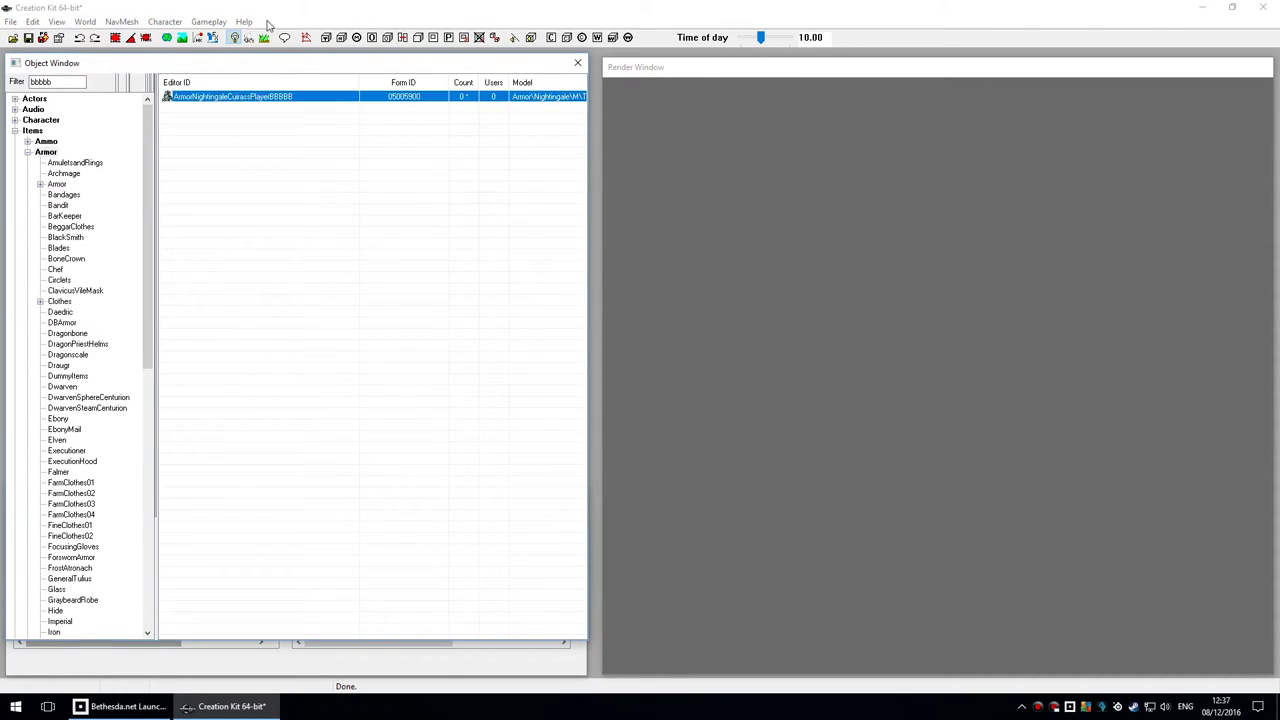
key("Tab")
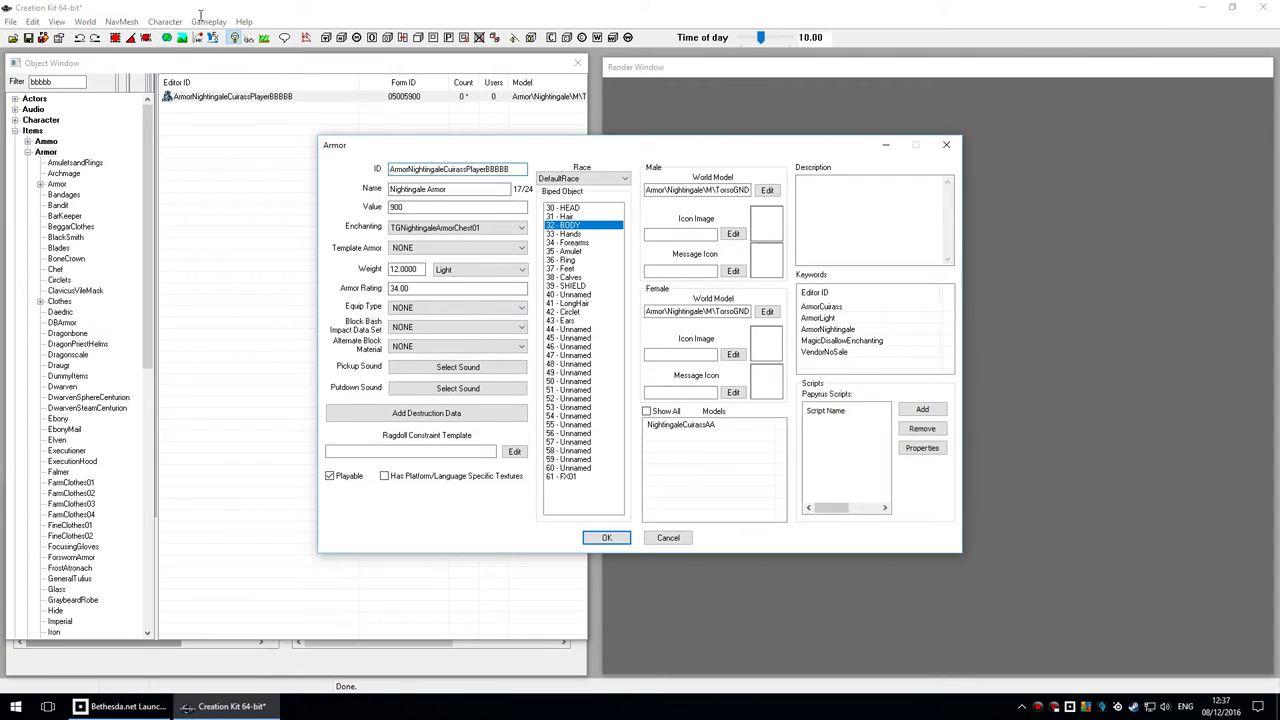
type("BBBBB")
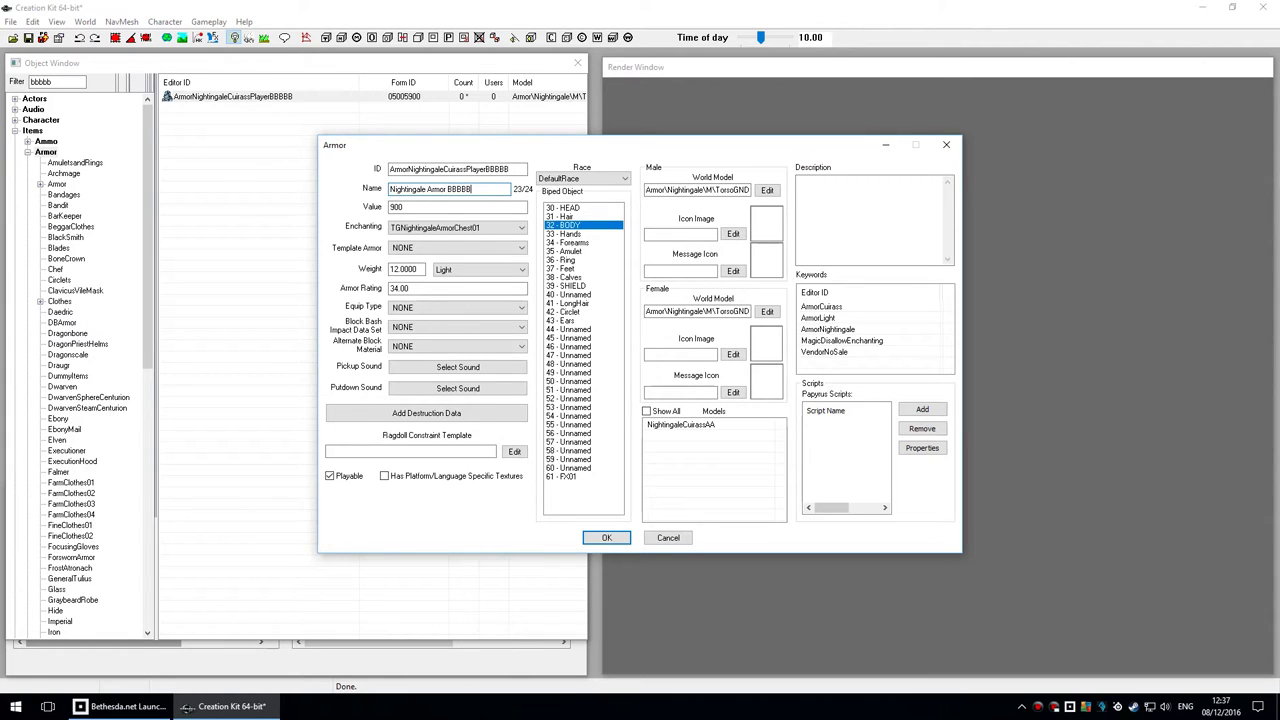
Enter 999999999 as the duplicated cuirass's value and 5555555 as its armor rating.
key("Tab")
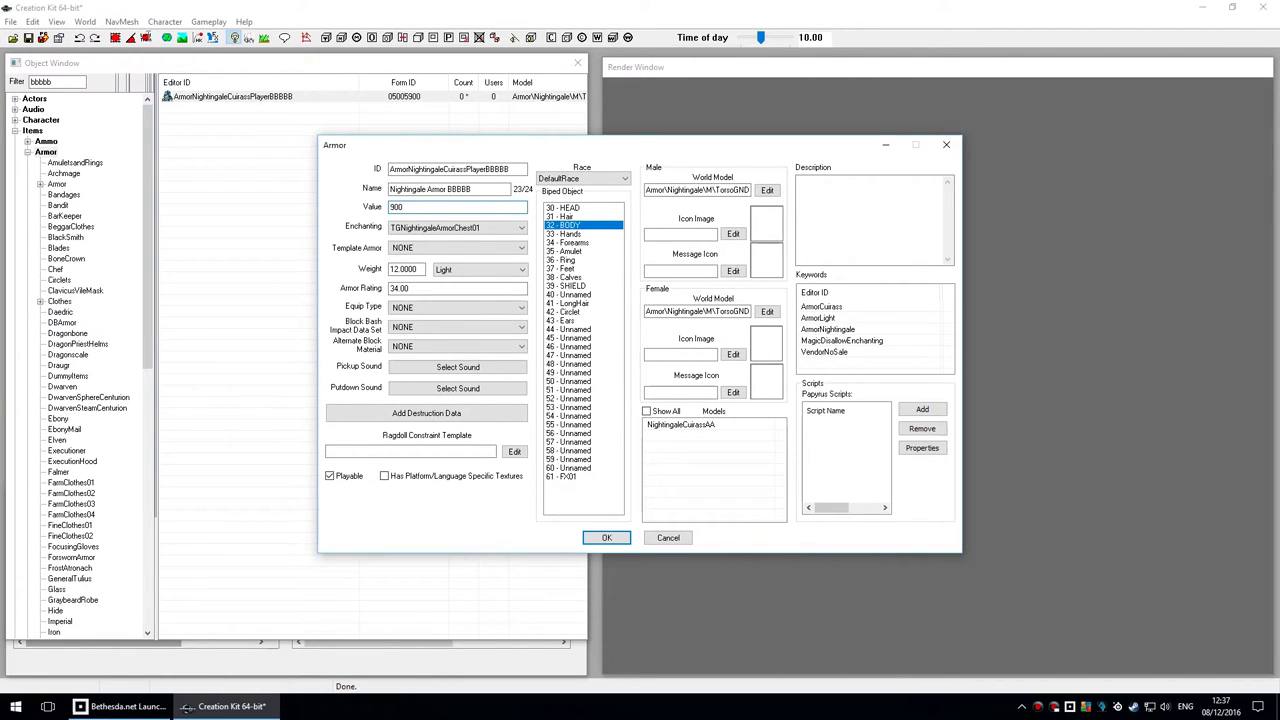
left_click(476, 189)
key("Tab")
type("999999999")
key("Tab")
key("Tab")
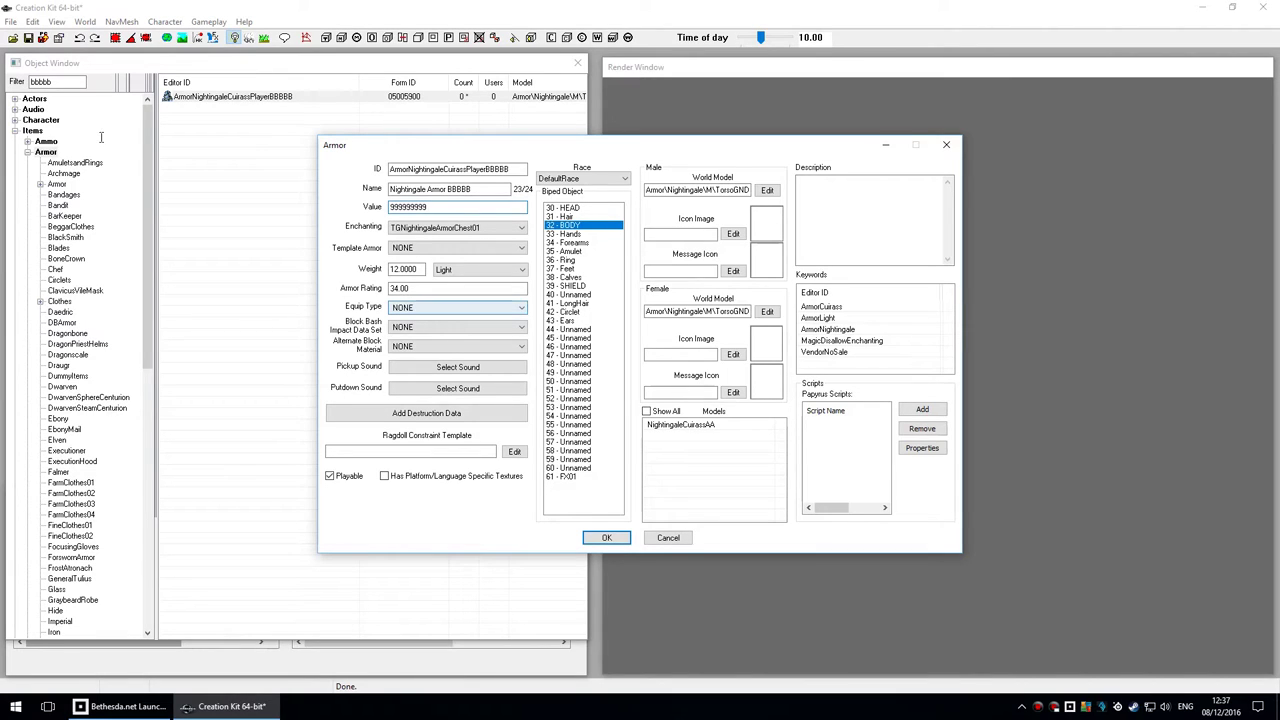
type("5555555")
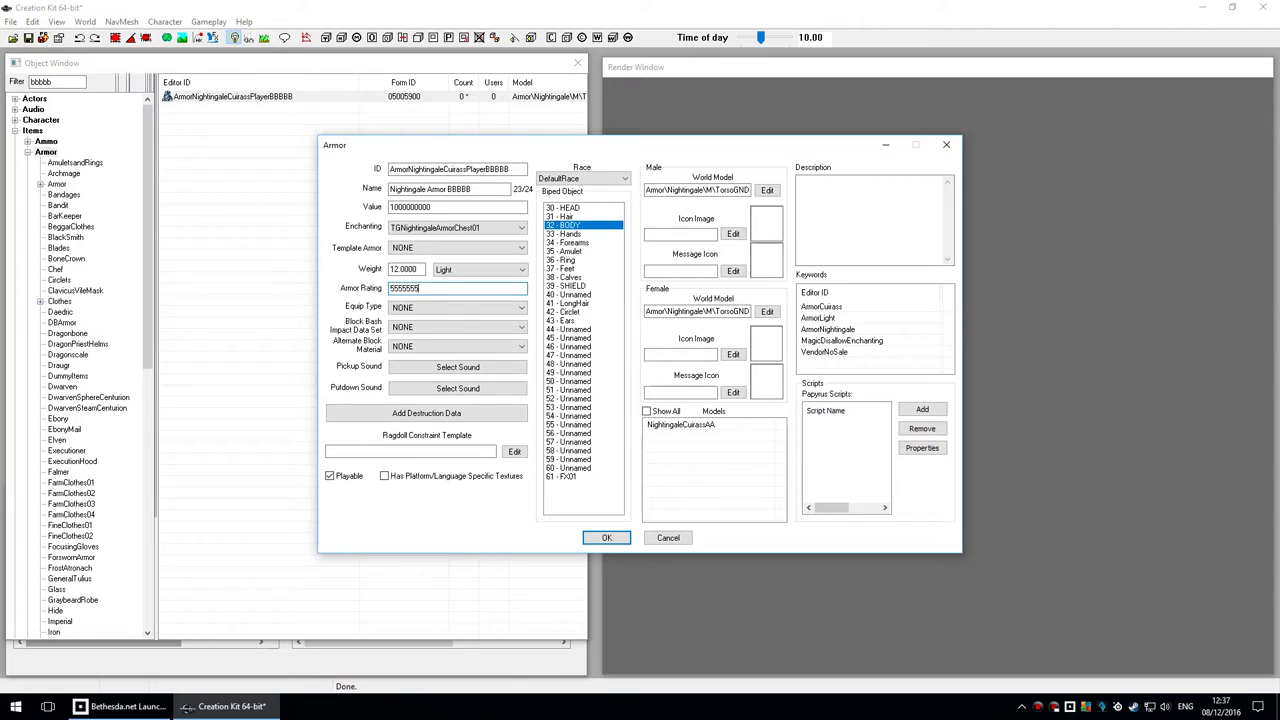
Remove the VendorNoSale and MagicDisallowEnchanting keywords from the duplicated cuirass.
left_click(826, 352)
key("Tab")
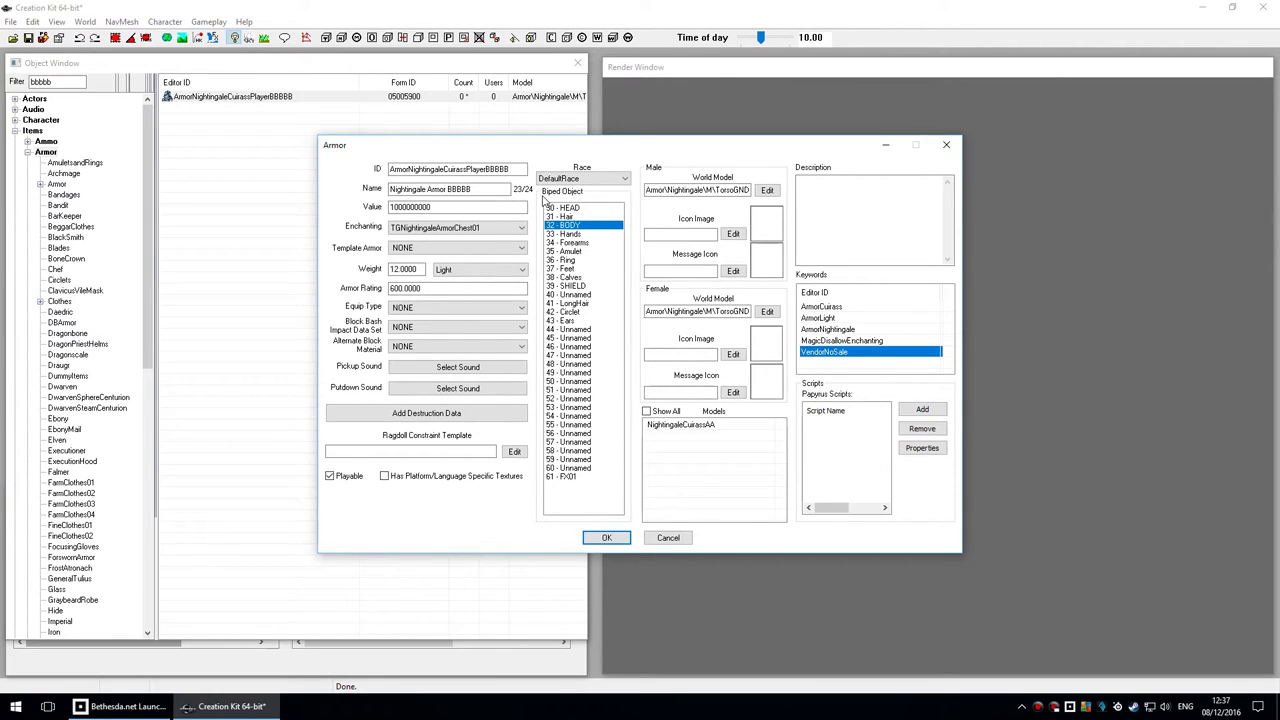
key("Delete")
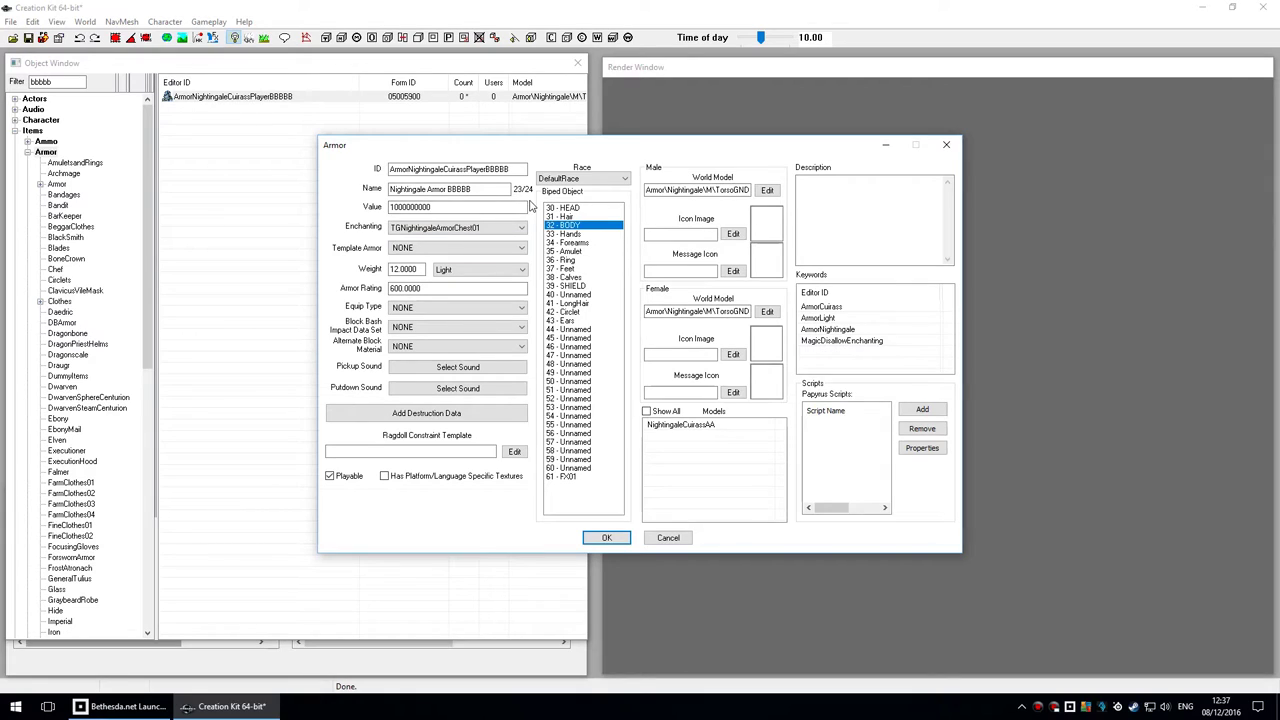
key("Down")
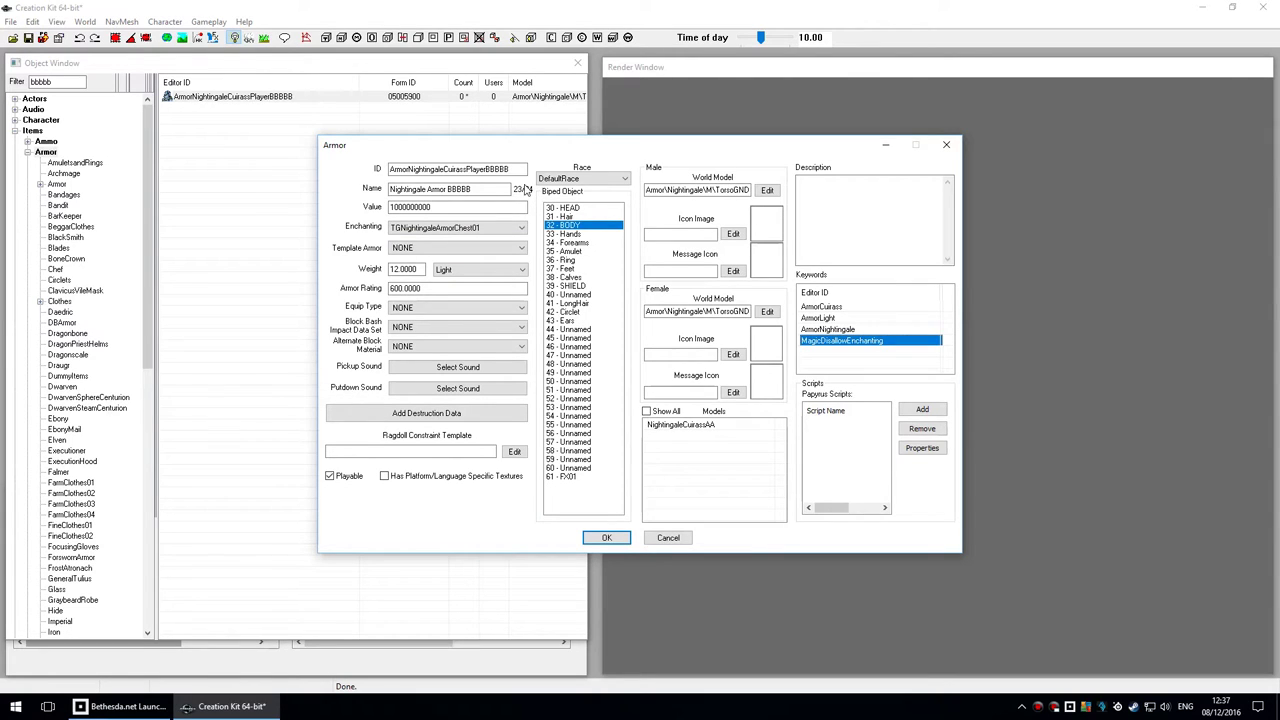
key("Delete")
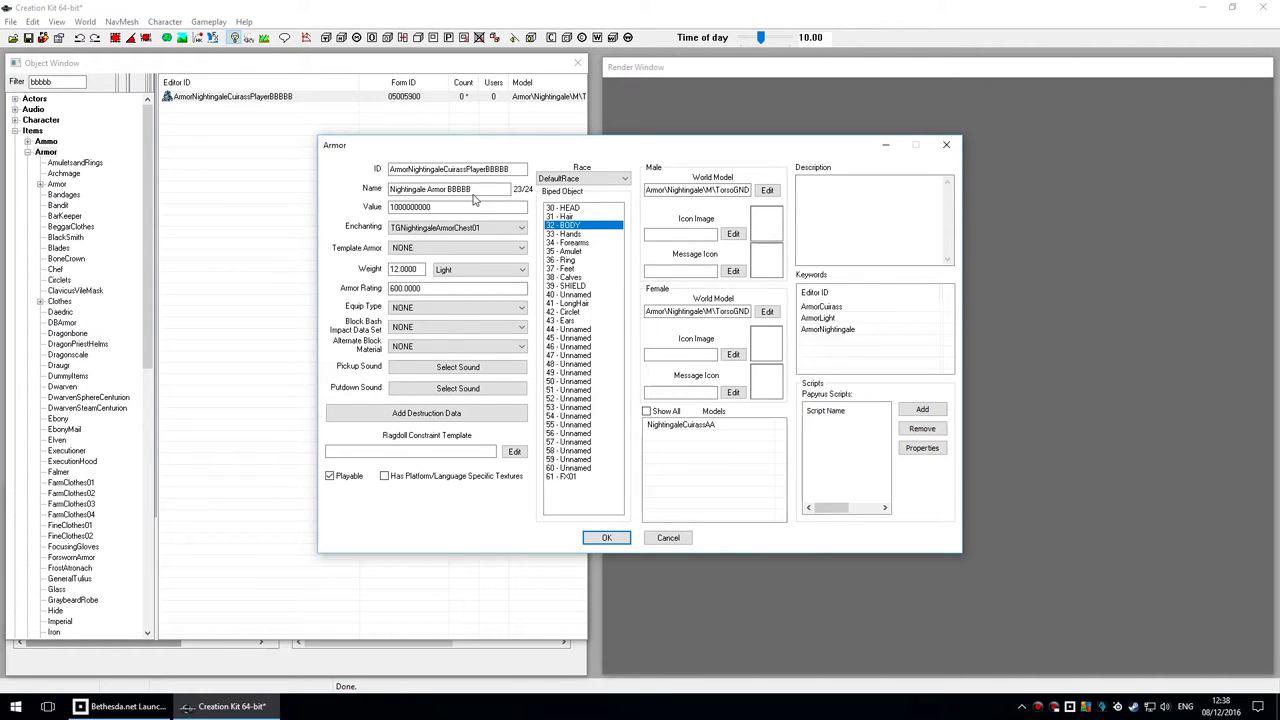
key("Tab")
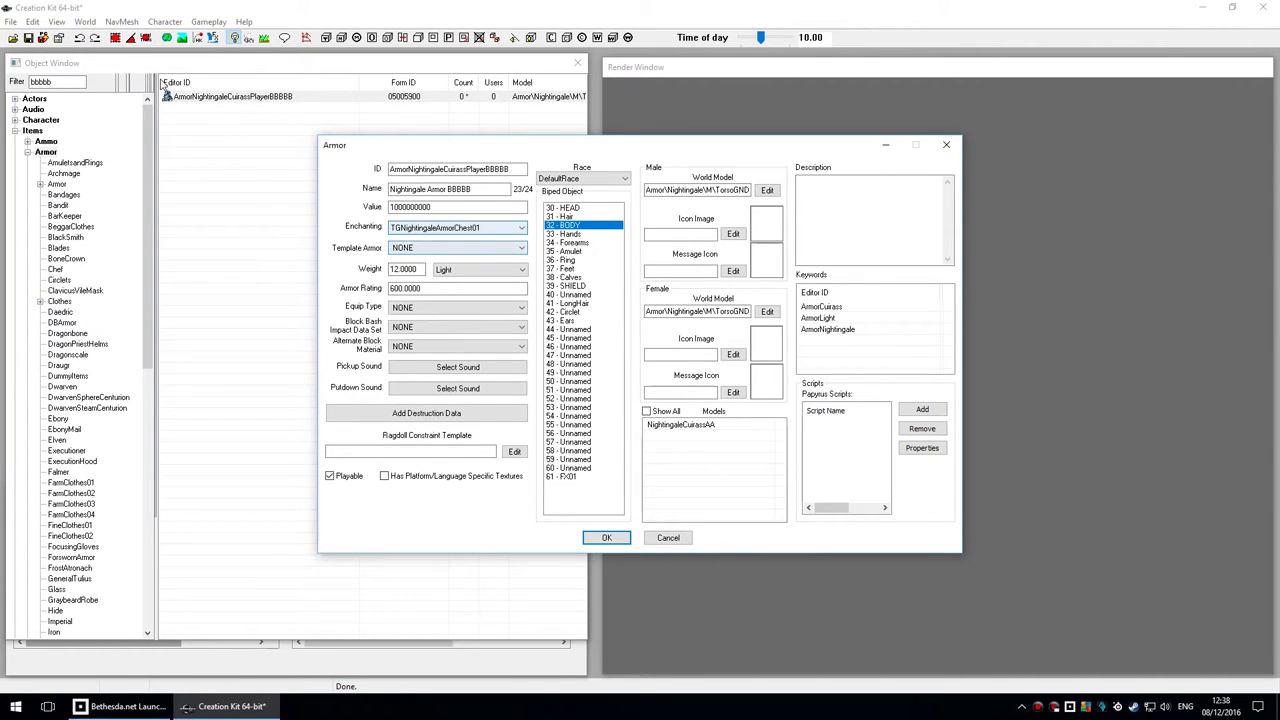
left_click(72, 85)
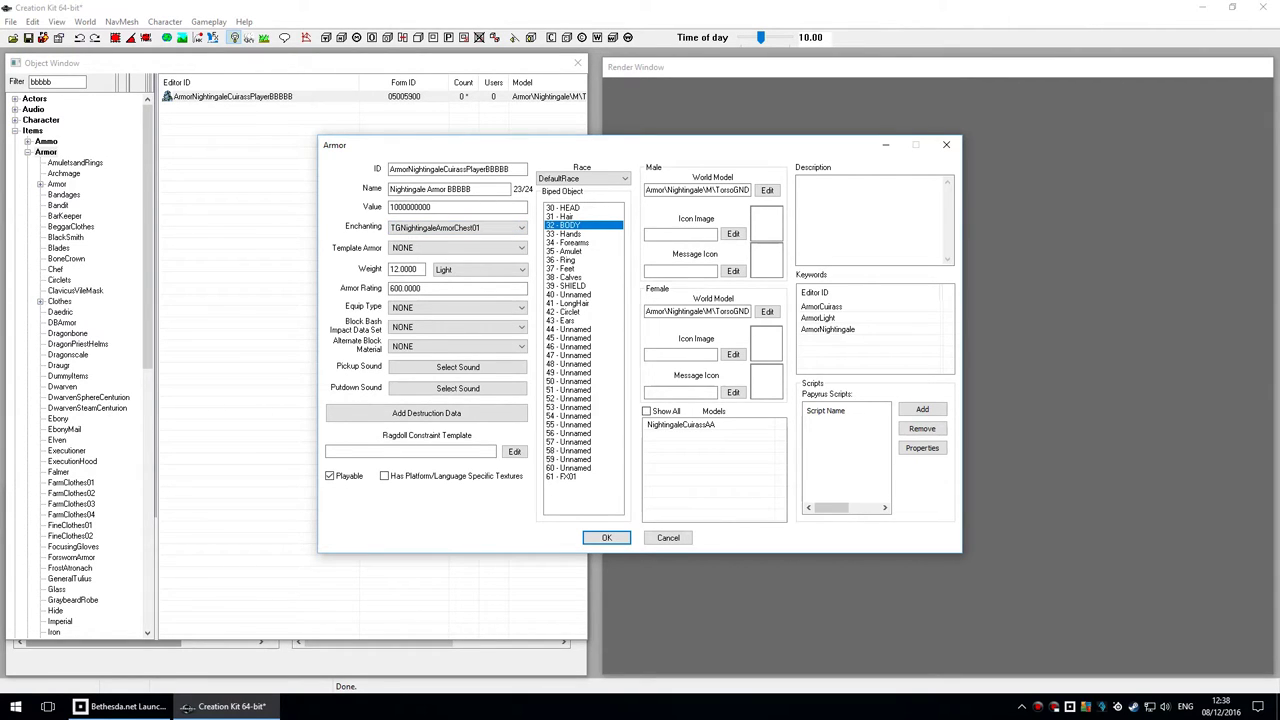
double_click(420, 169)
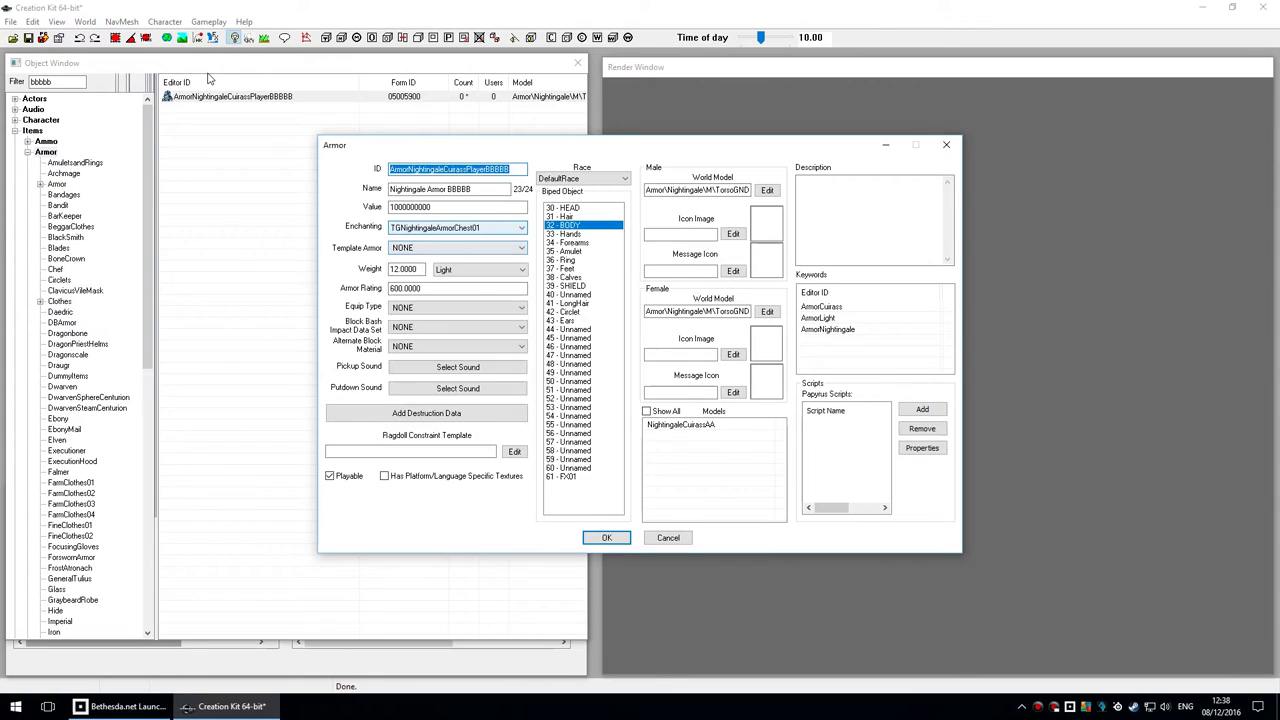
Set the duplicated Nightingale cuirass's enchantment to NONE.
left_click(470, 228)
left_click(470, 228)
left_click(211, 78)
left_click(186, 81)
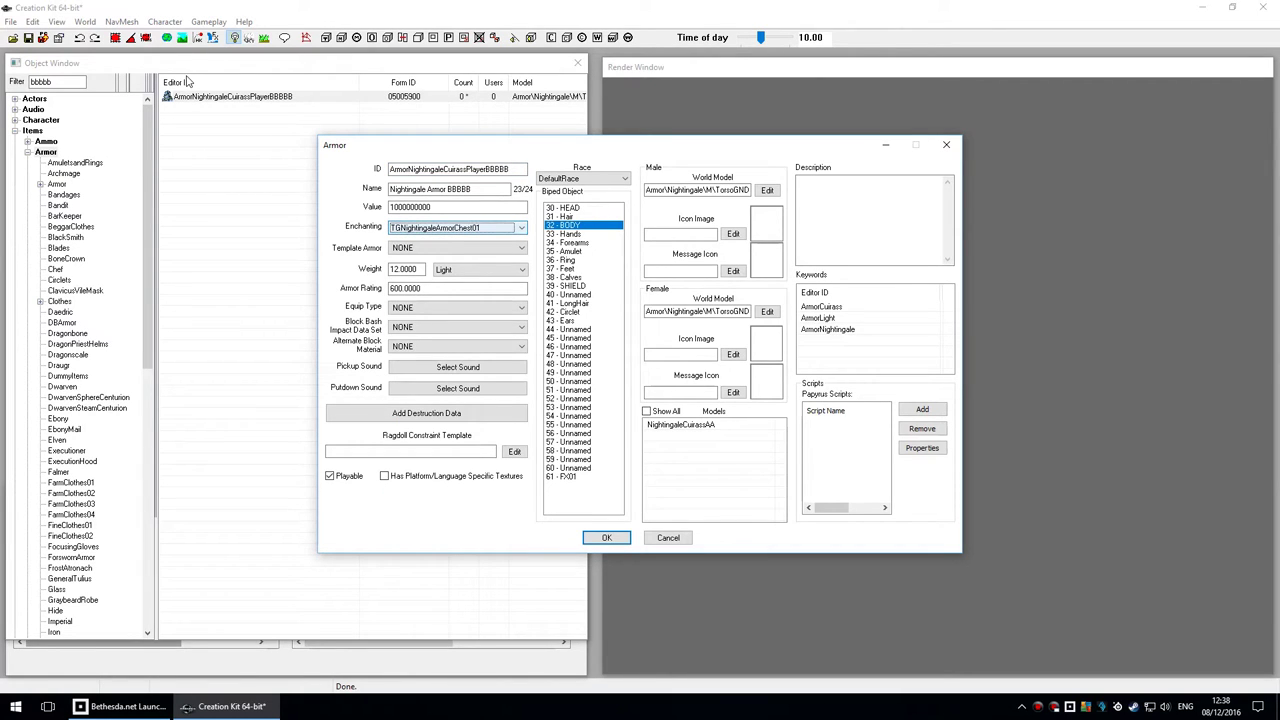
key("alt+Down")
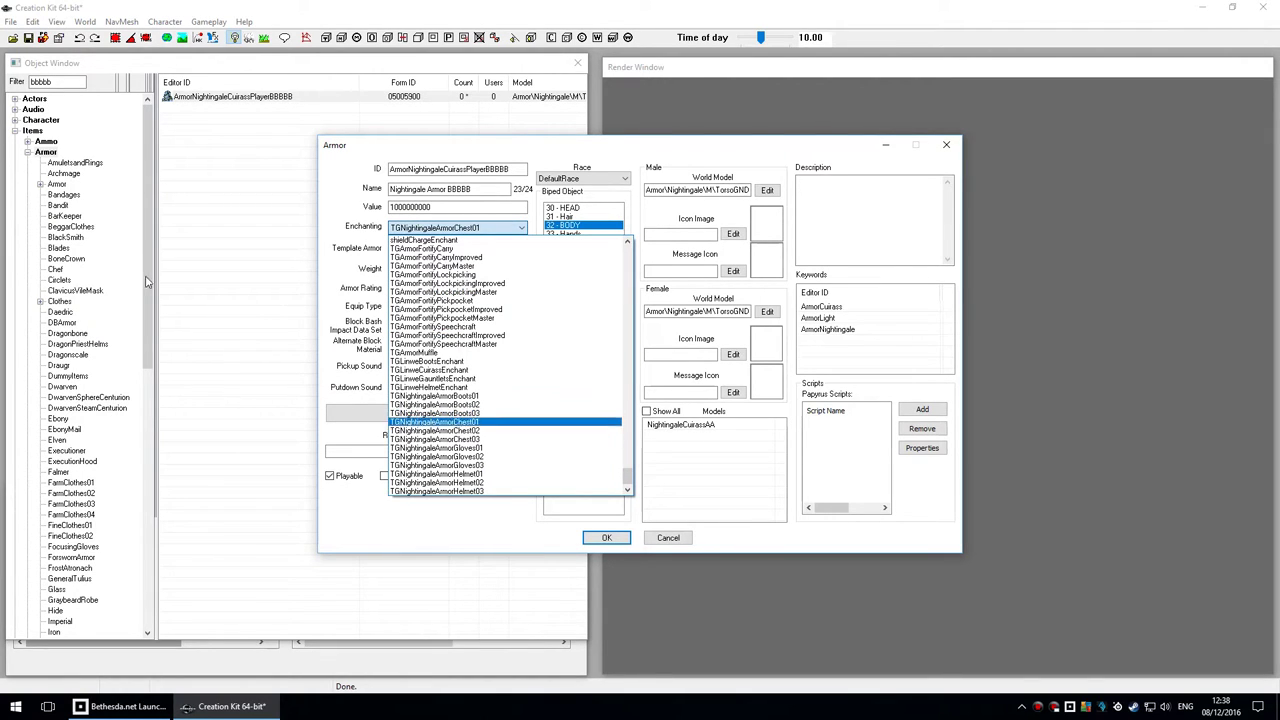
scroll(310, 289, "up", 8)
scroll(310, 289, "up", 15)
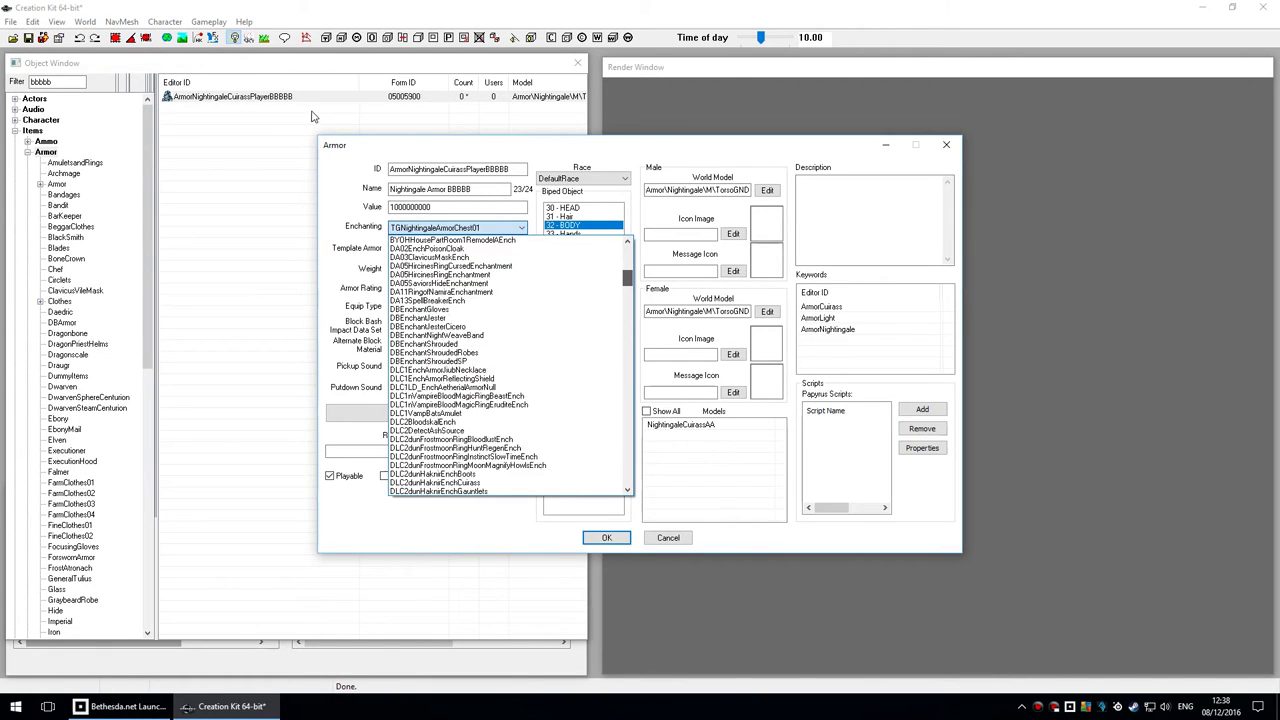
left_click(225, 90)
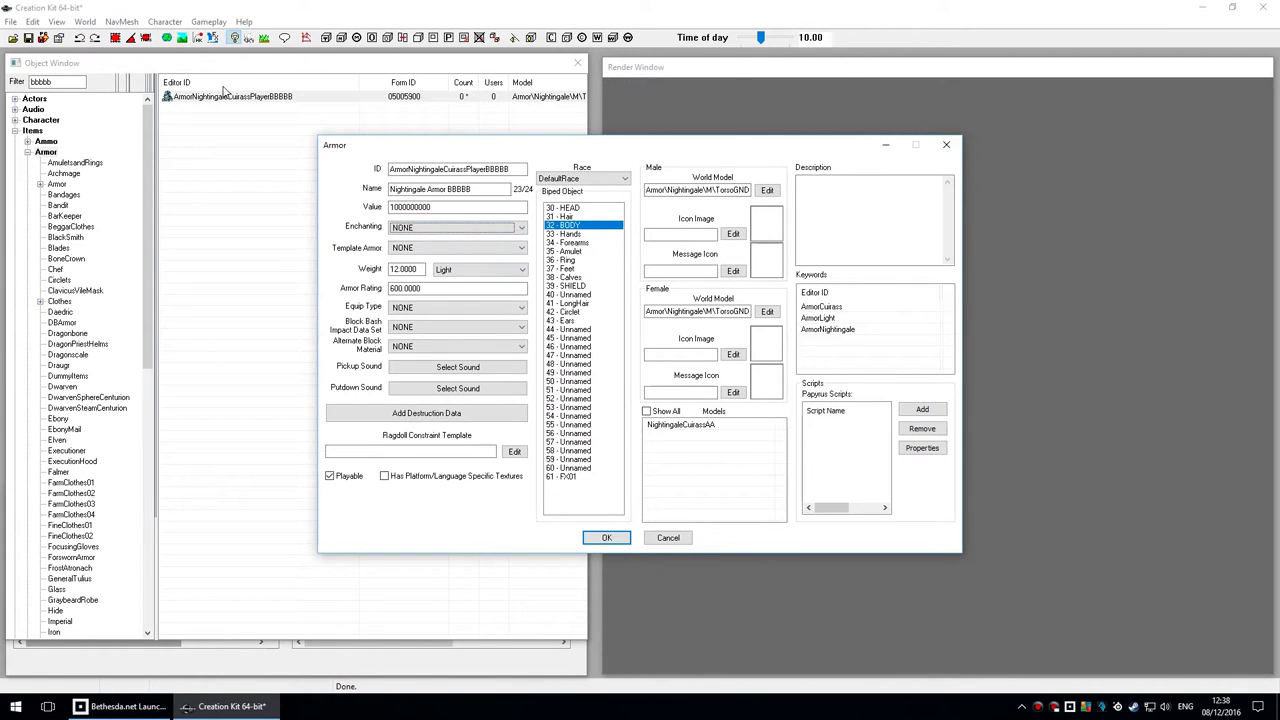
Check the weight classes available for the duplicated cuirass.
left_click(125, 74)
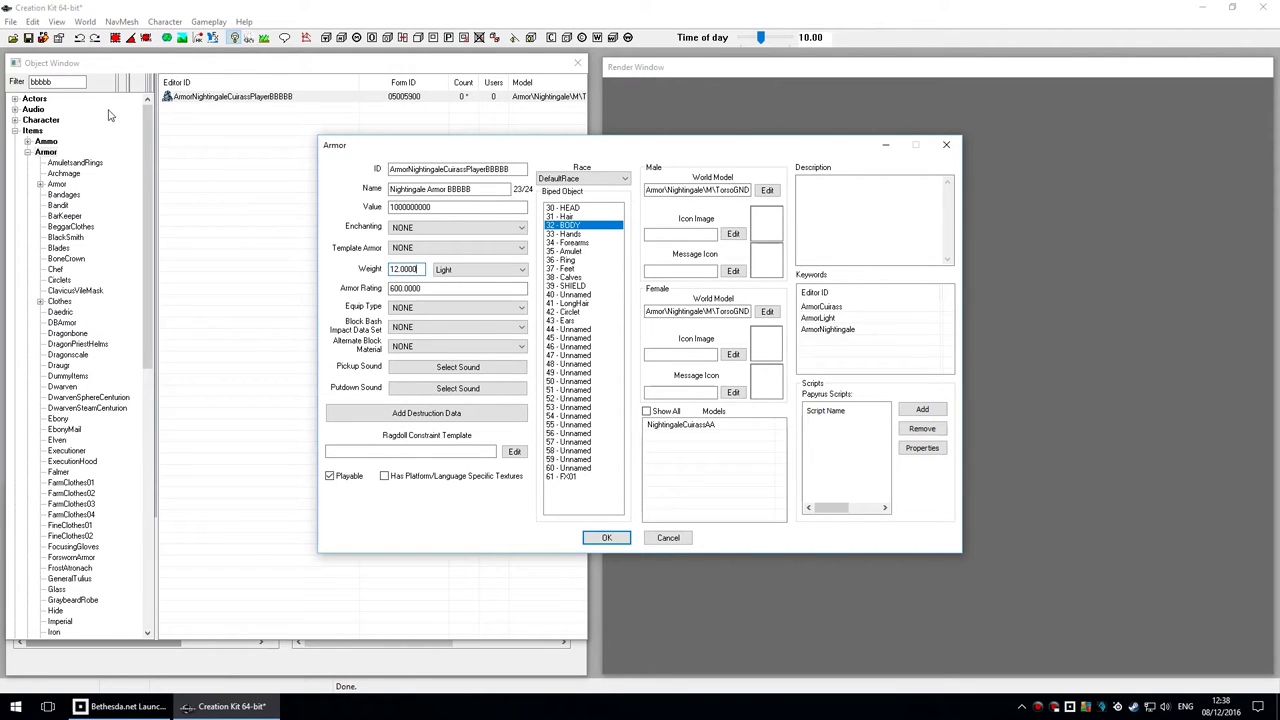
left_click(462, 269)
left_click(462, 269)
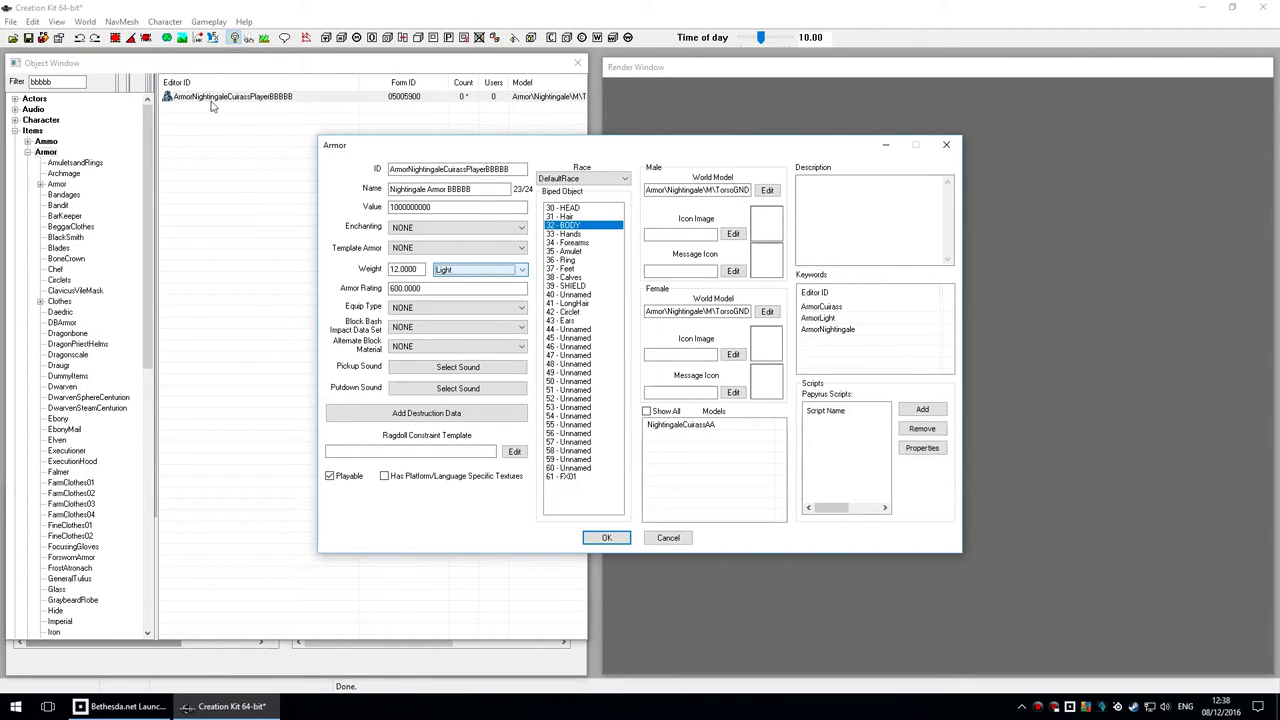
key("alt+Down")
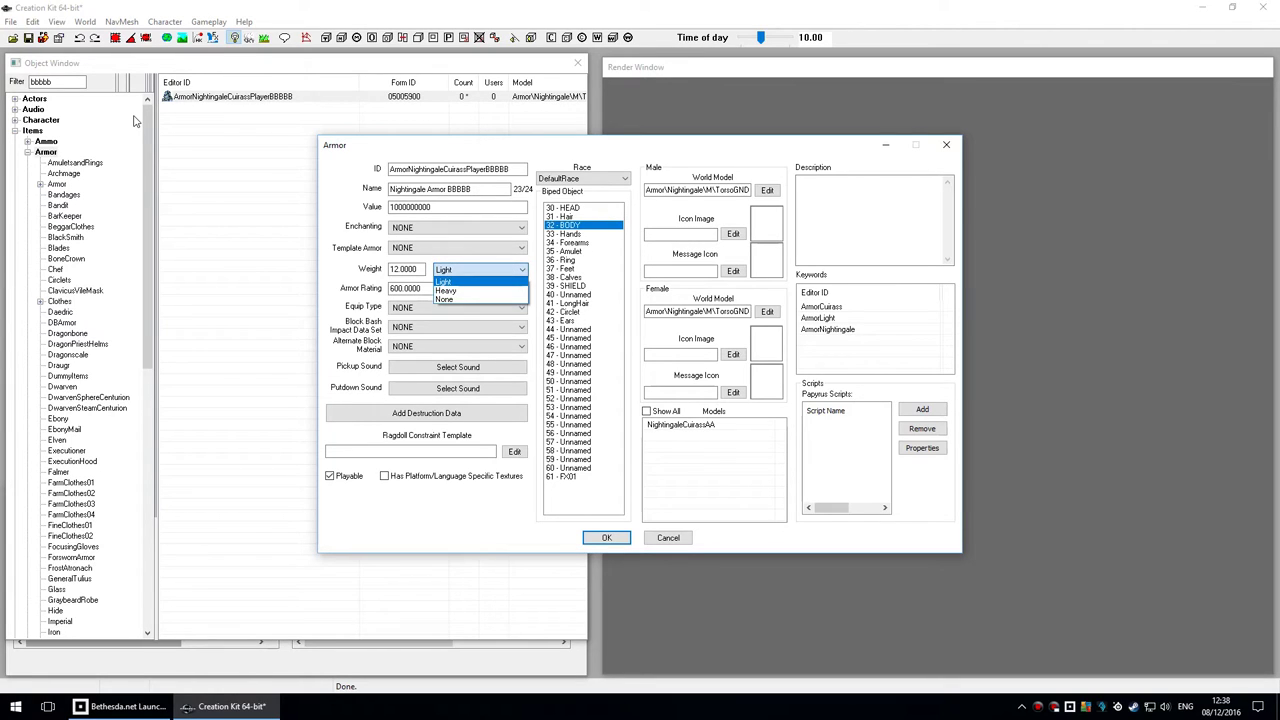
left_click(462, 269)
left_click(462, 269)
key("Return")
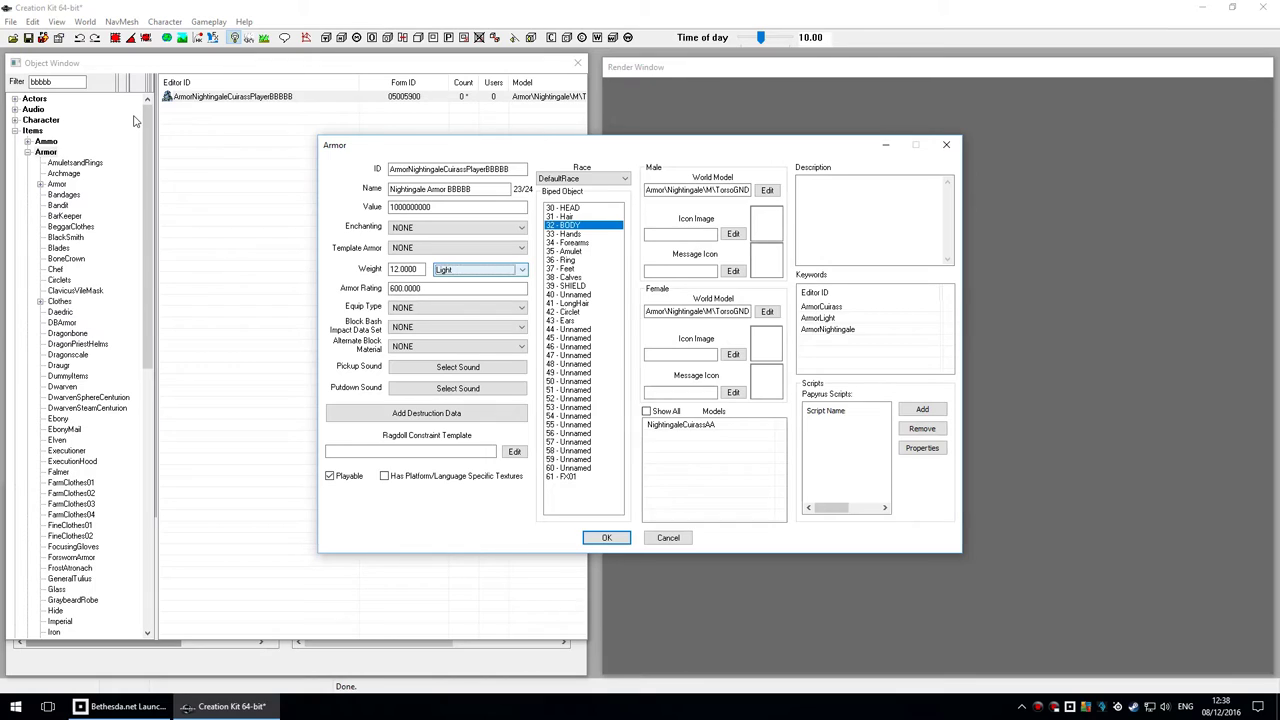
Save the cuirass's armor record with Playable enabled.
left_click(727, 453)
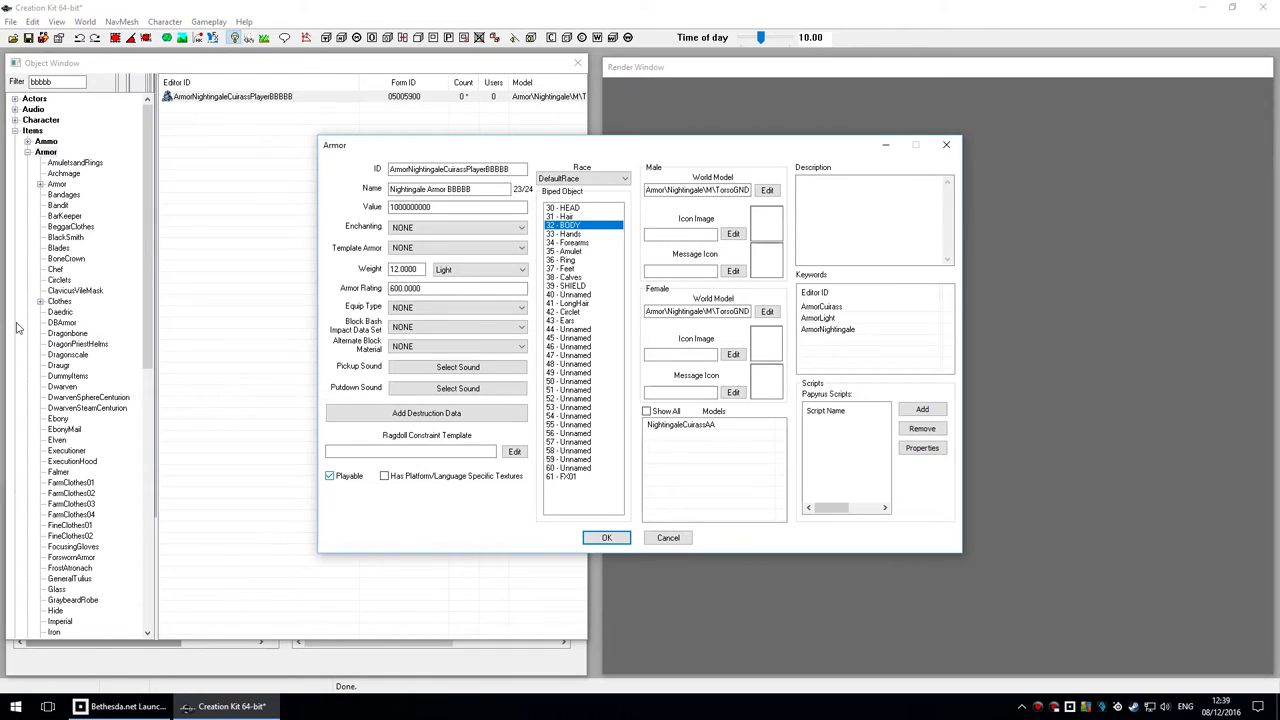
left_click(330, 476)
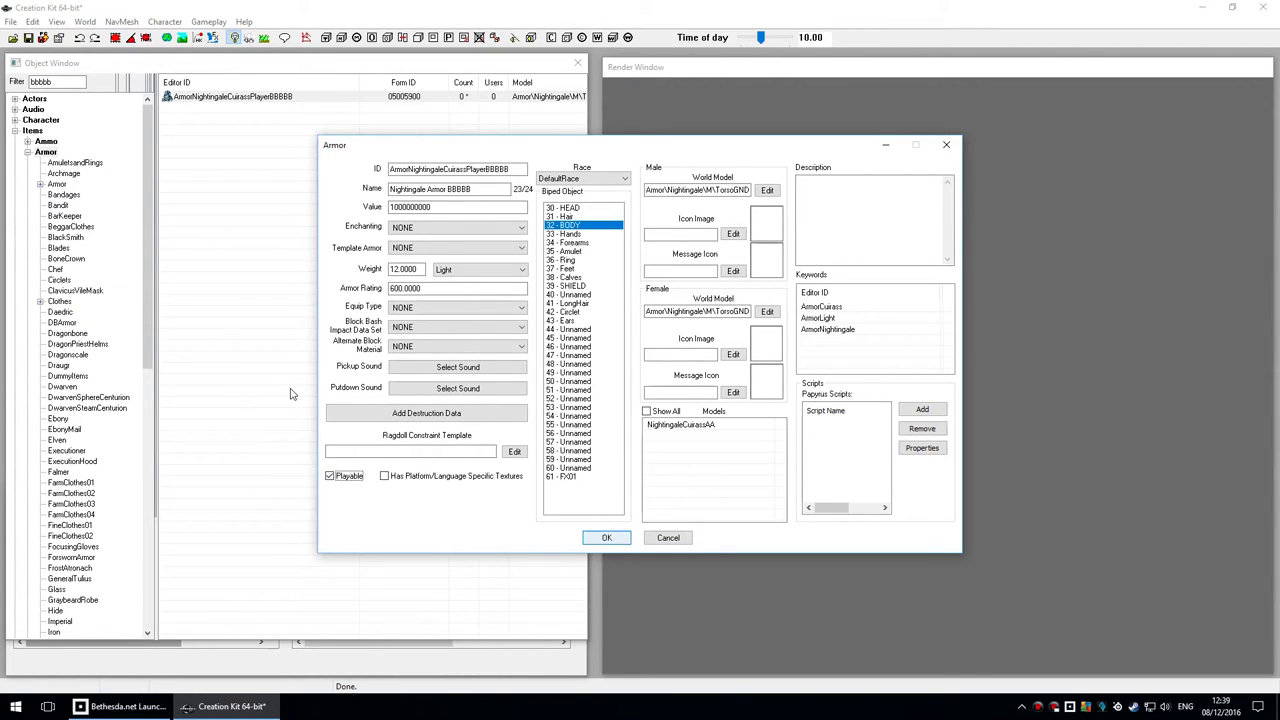
left_click(606, 537)
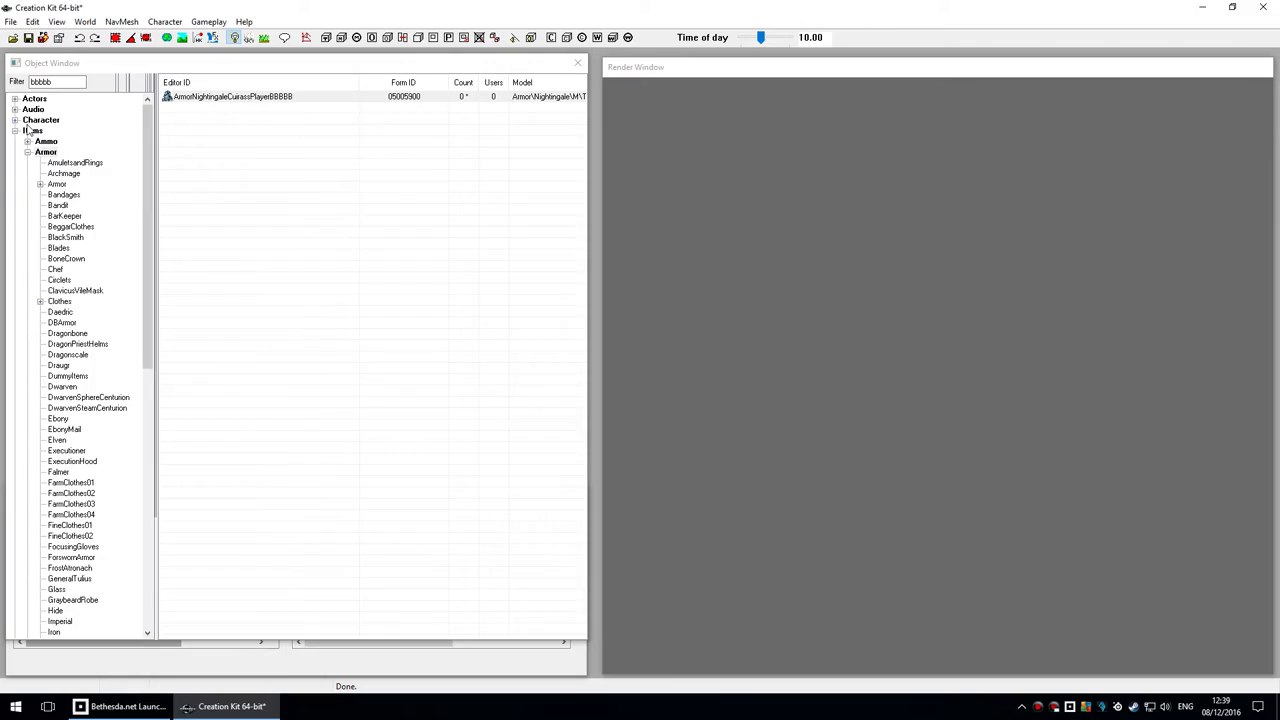
Show the Constructible Object records under Items and filter them by "leather".
left_click(28, 152)
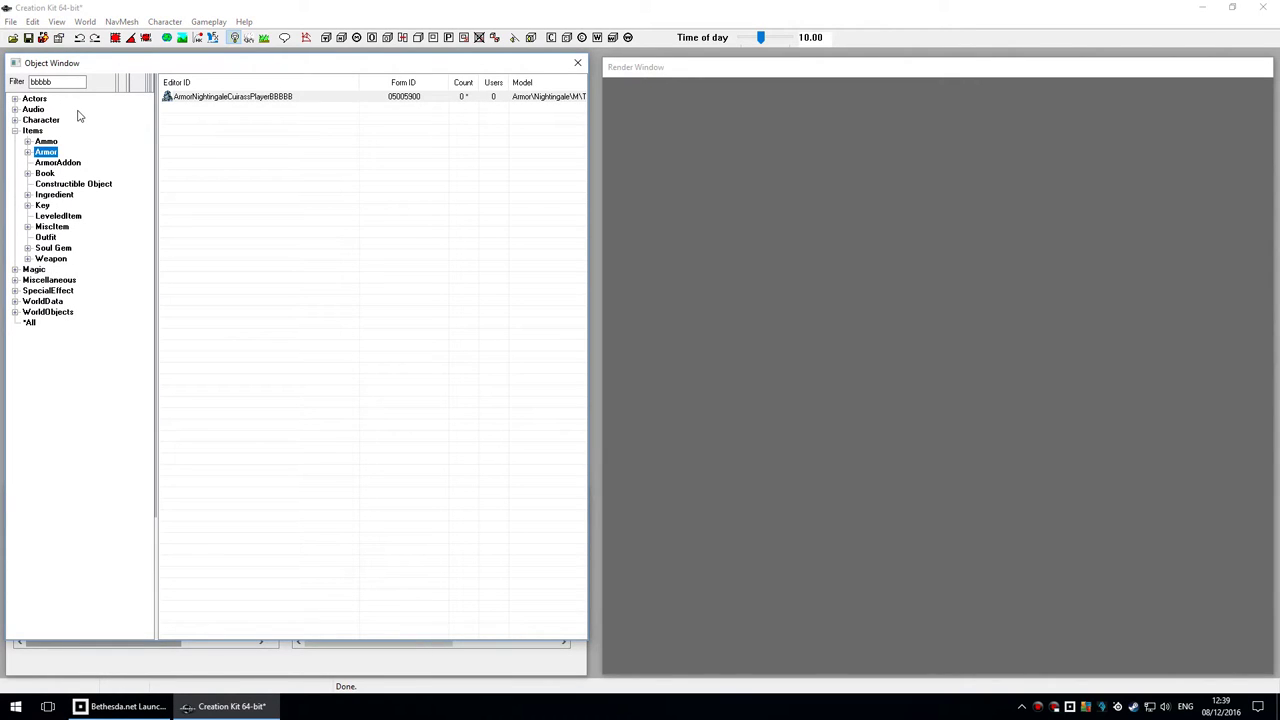
key("Down")
key("Down")
key("Down")
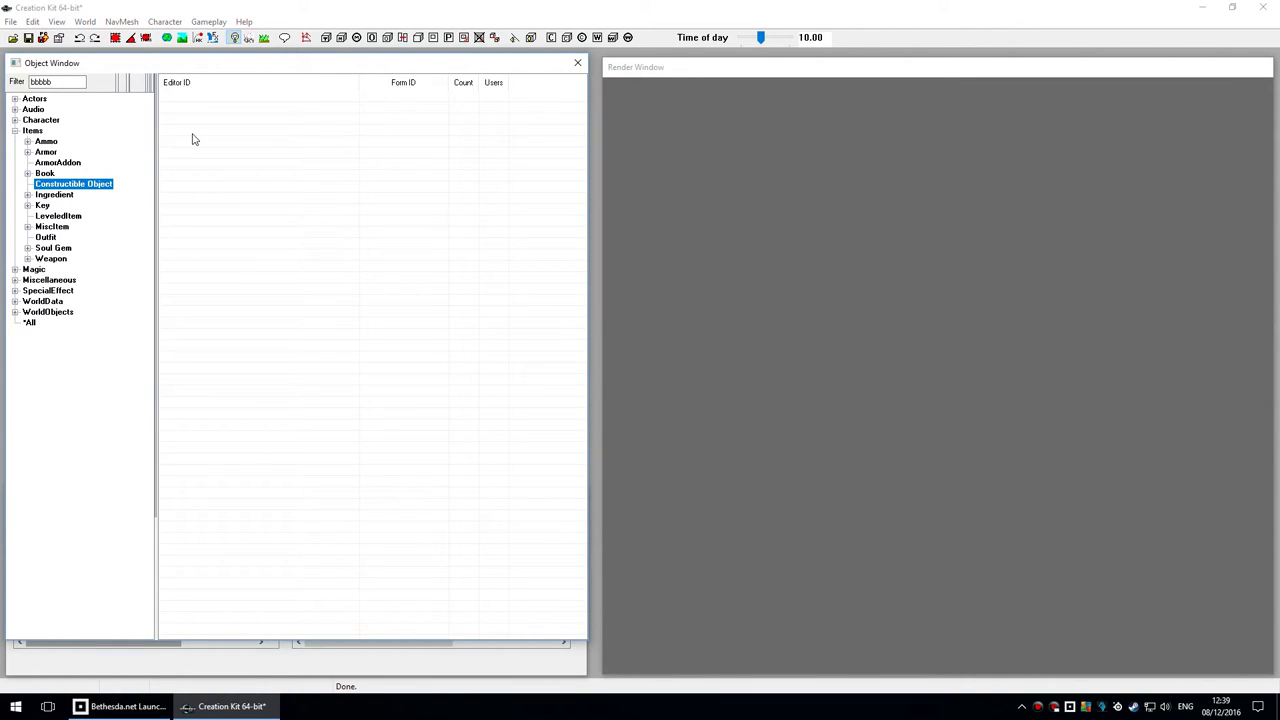
double_click(57, 82)
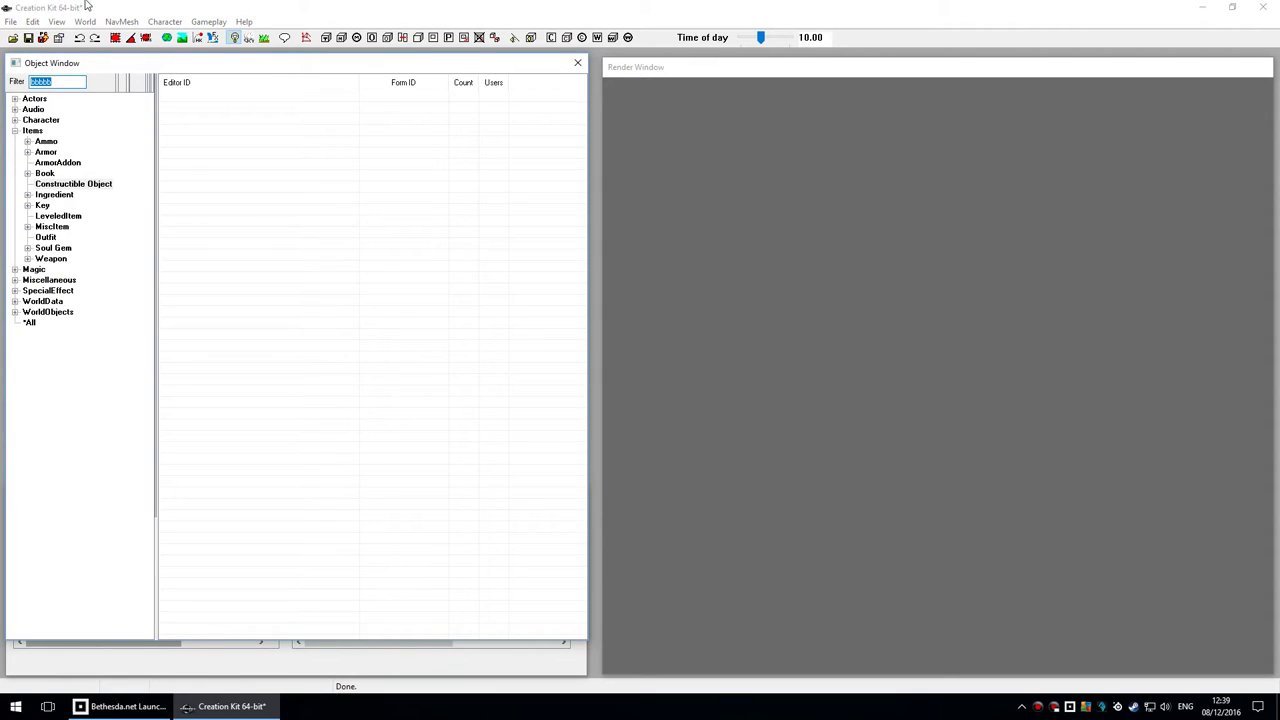
type("leather")
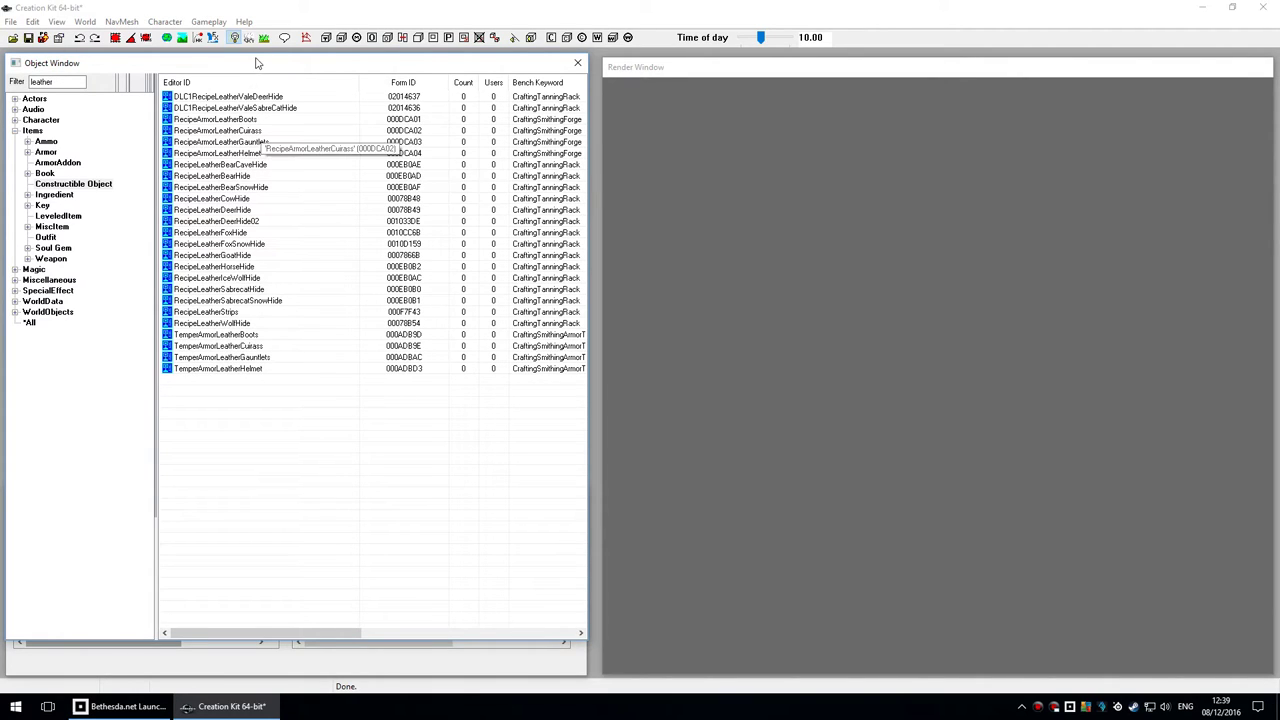
View the RecipeArmorLeatherCuirass recipe and close it without changes.
left_click(258, 130)
double_click(262, 130)
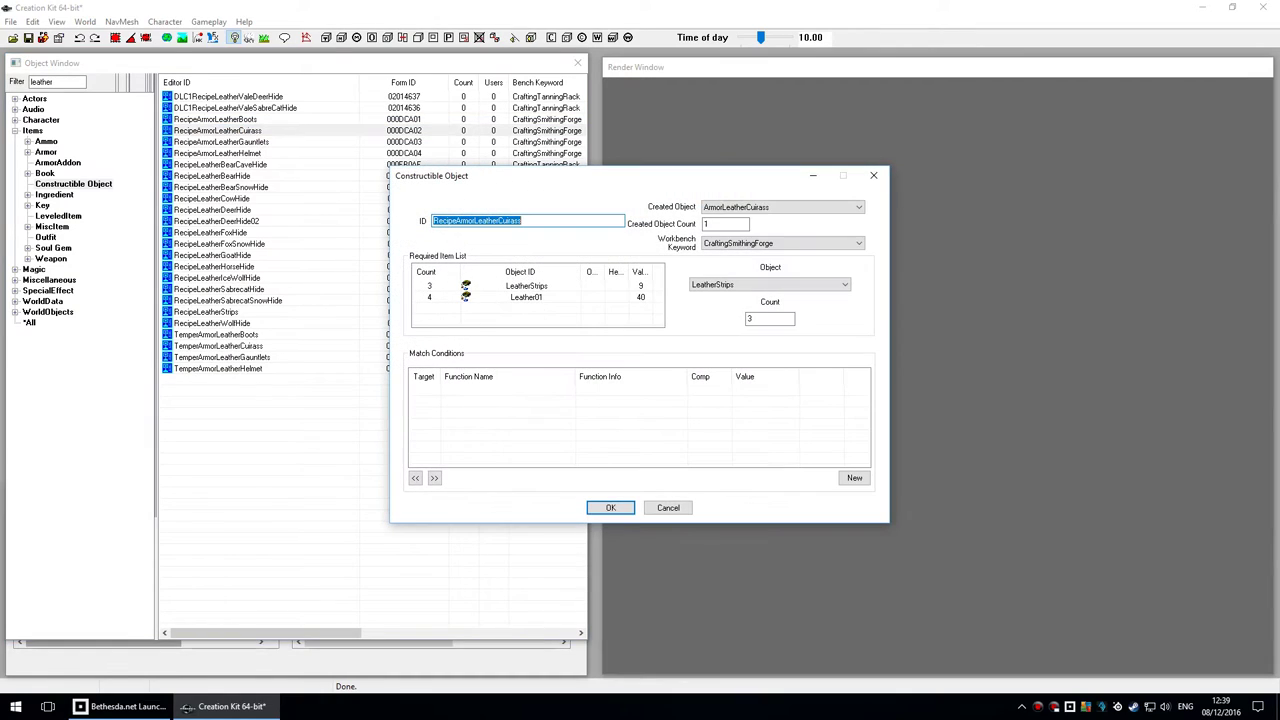
left_click(562, 221)
key("ctrl+a")
left_click(668, 507)
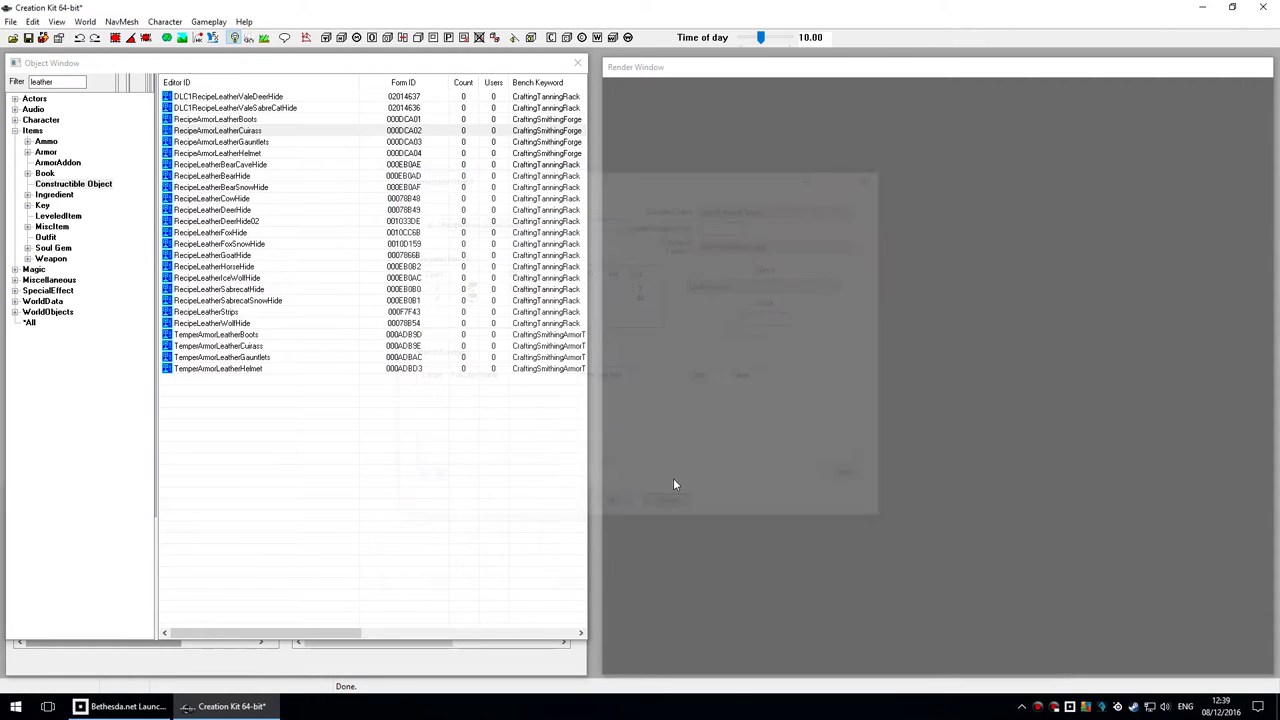
Duplicate the RecipeArmorLeatherCuirass recipe.
key("shift+F10")
key("Down")
key("Down")
key("Down")
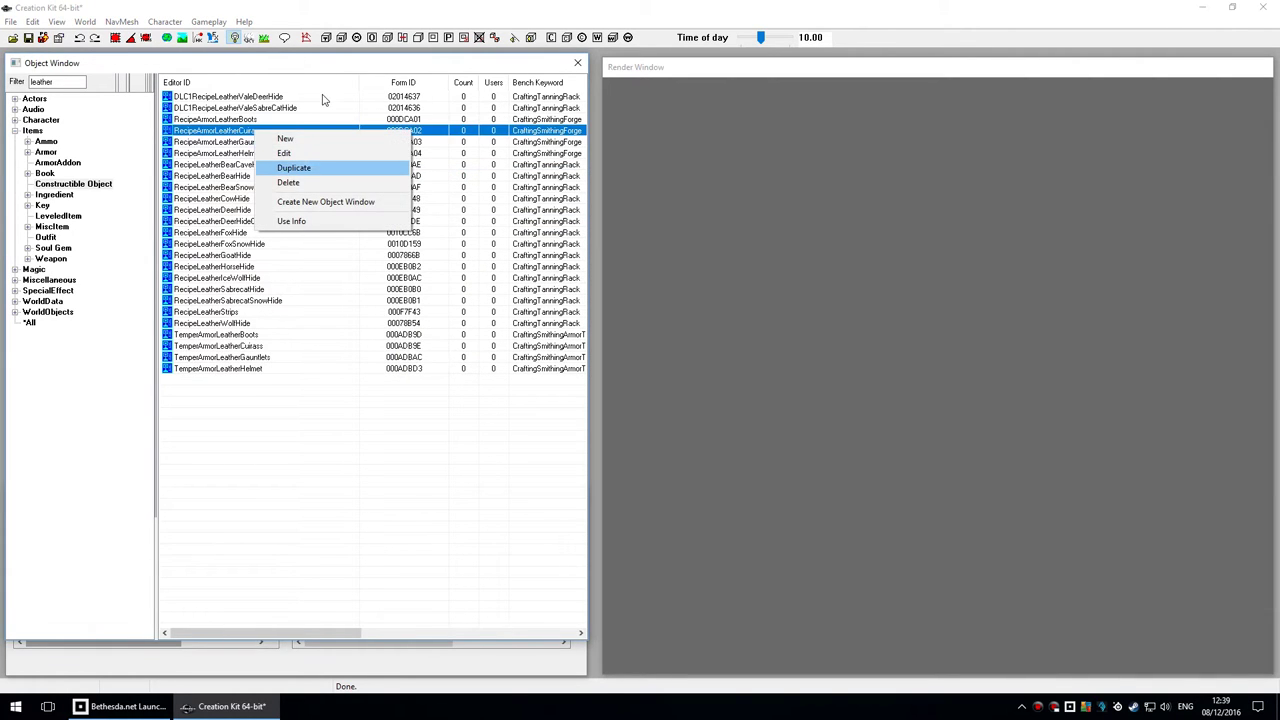
key("Return")
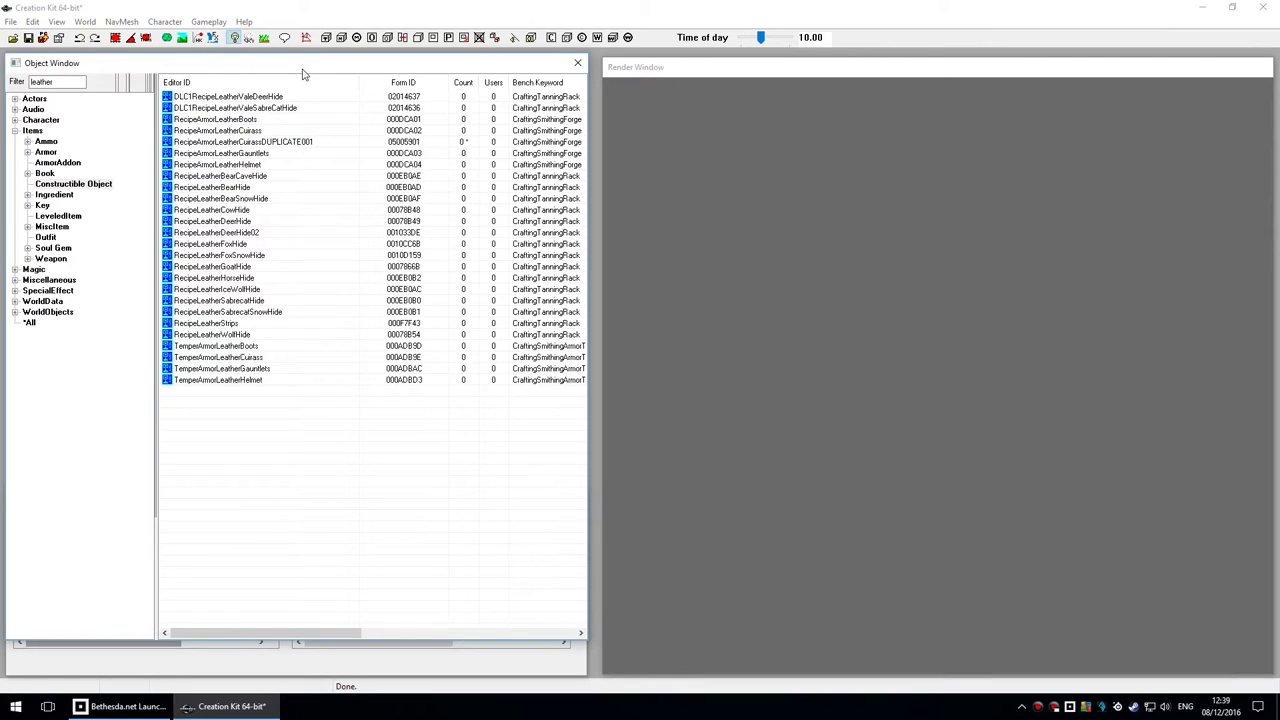
Open the duplicated leather cuirass recipe and change its ID to RecipeArmorMyNightingaleCuirassBBBBB.
double_click(298, 142)
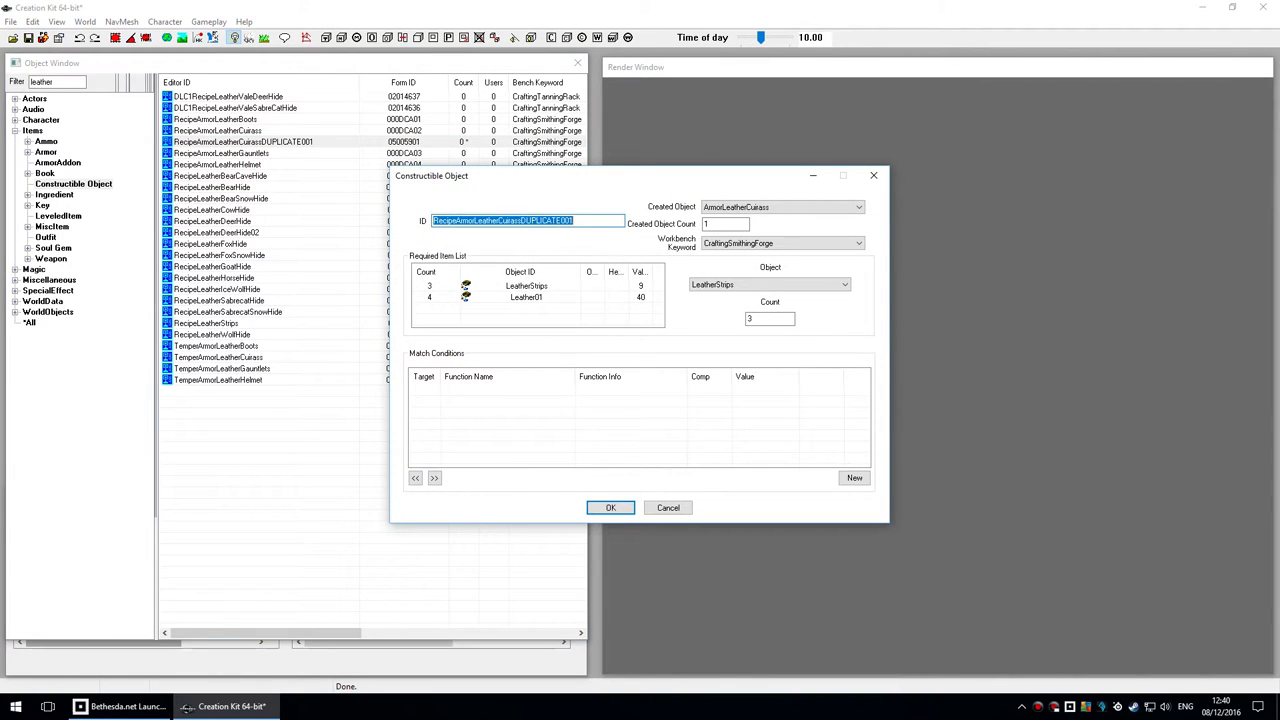
key("End")
key("shift+Left")
key("shift+Left")
key("shift+Left")
key("shift+Left")
key("shift+Left")
key("shift+Left")
key("shift+Left")
key("shift+Left")
key("shift+Left")
key("shift+Left")
key("shift+Left")
key("shift+Left")
key("shift+Left")
key("shift+Left")
key("shift+Left")
key("shift+Left")
key("shift+Left")
key("shift+Left")
key("shift+Left")
key("shift+Left")
key("shift+Right")
type("L")
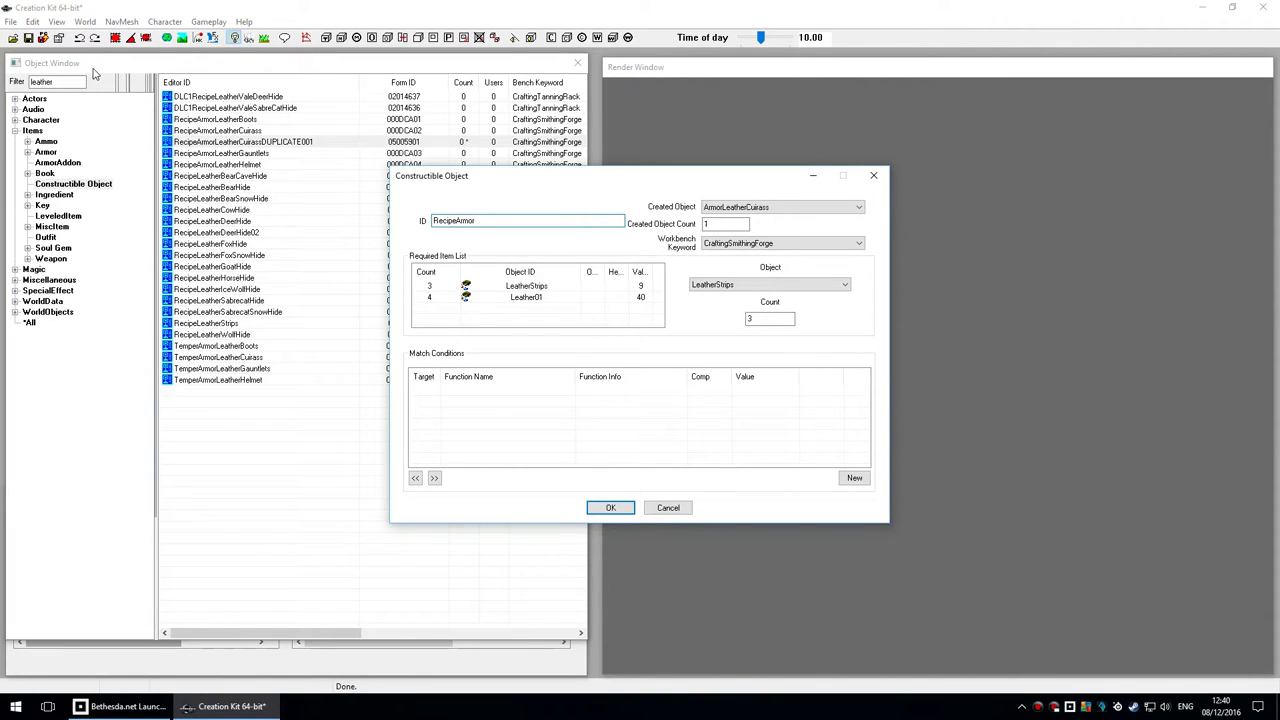
type("MyNightingaleCuirass")
left_click(858, 207)
left_click(858, 207)
key("shift+Tab")
type("BBBBB")
key("Tab")
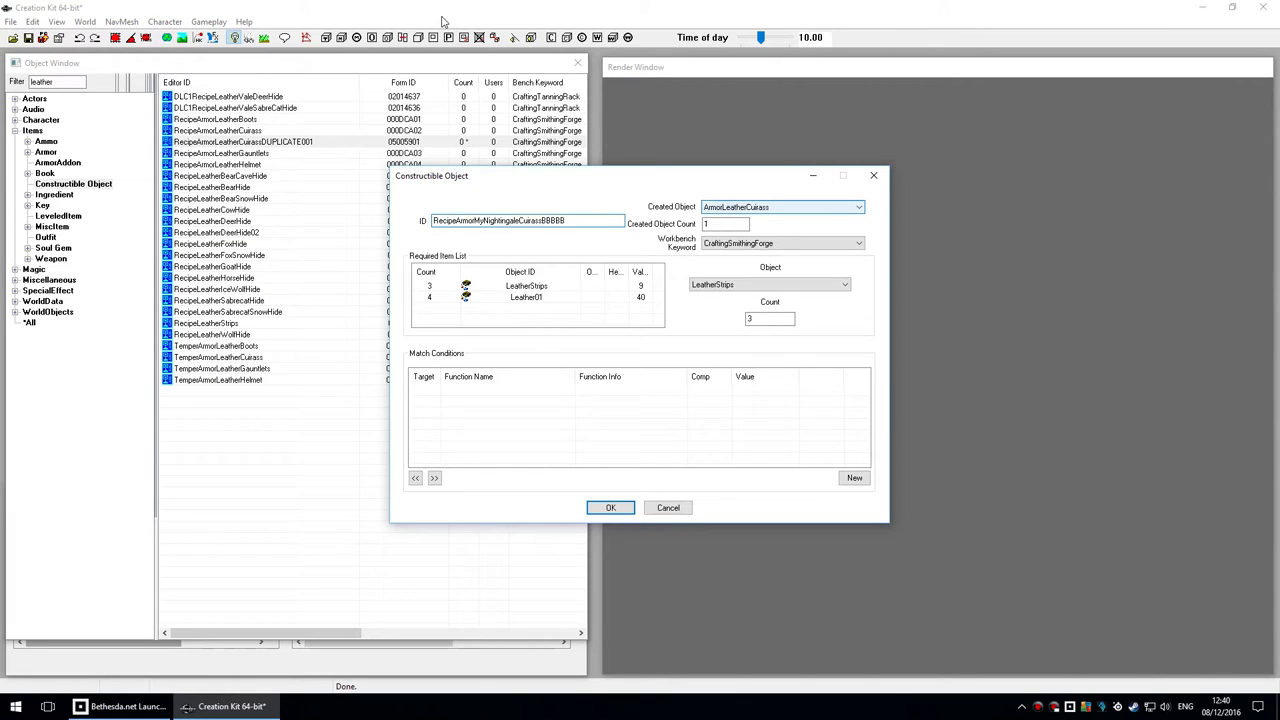
key("shift+Tab")
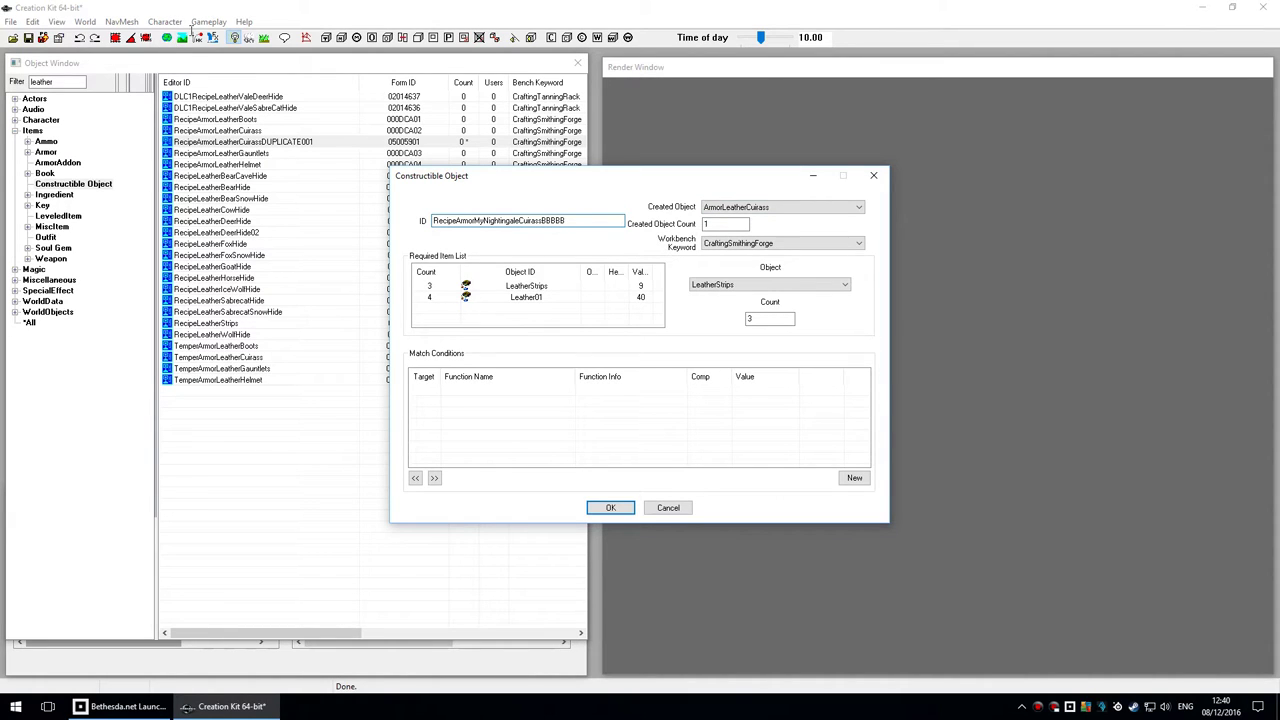
Set the recipe's created object to ArmorNightingaleCuirassPlayerBBBBB.
key("Tab")
key("alt+Down")
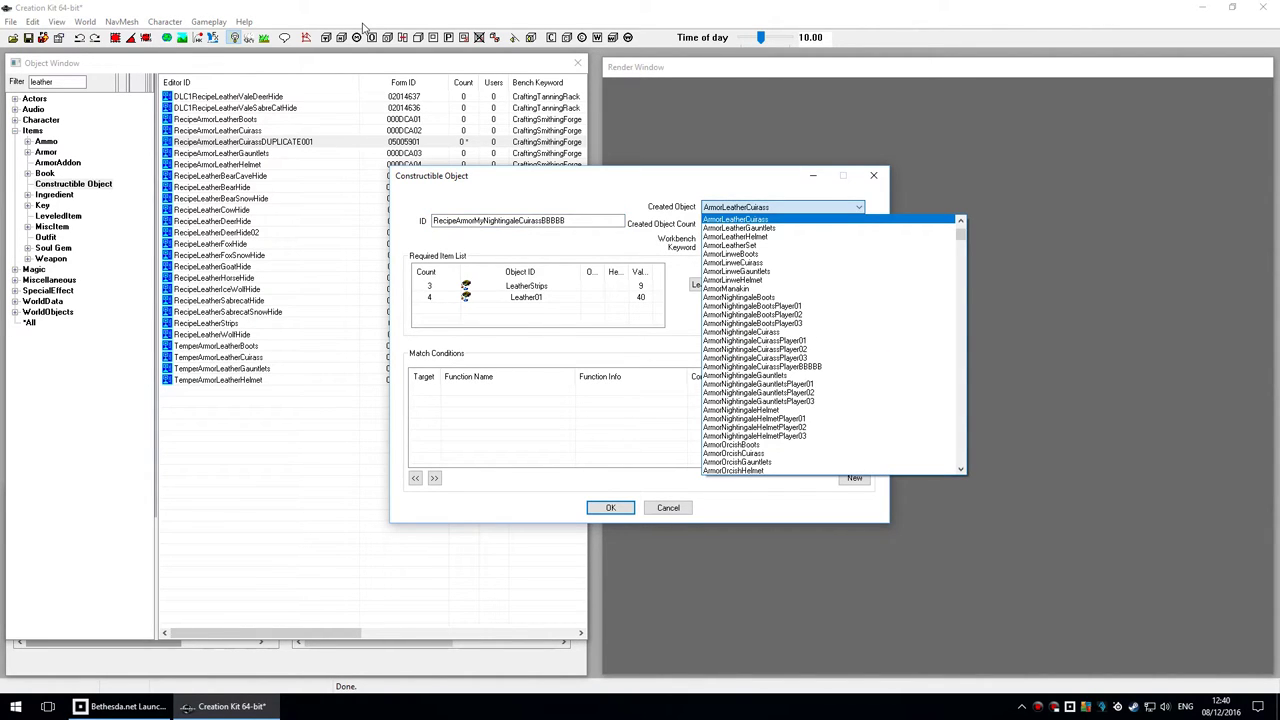
key("Down")
key("Down")
key("Down")
key("Down")
key("Down")
key("Down")
key("Down")
key("Down")
key("Down")
key("Down")
key("Down")
key("Down")
key("Down")
key("Down")
key("Down")
key("Down")
key("Down")
key("Down")
key("Down")
key("Up")
key("Up")
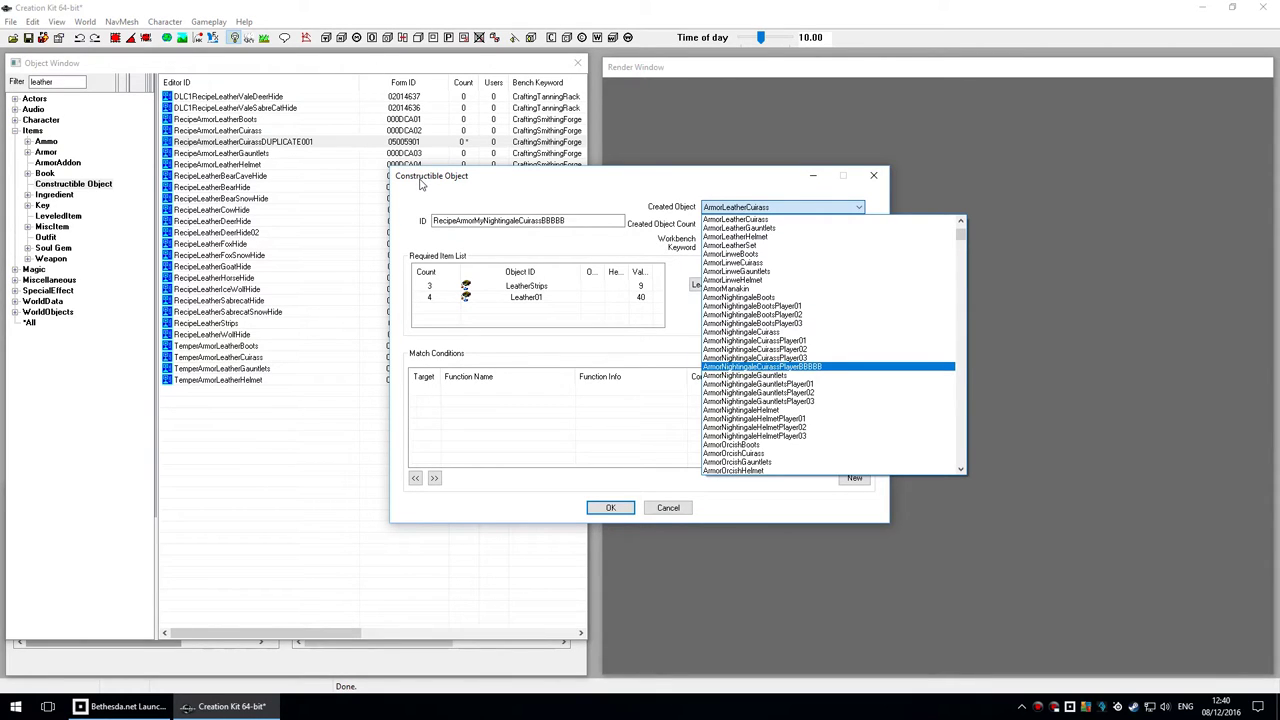
key("Return")
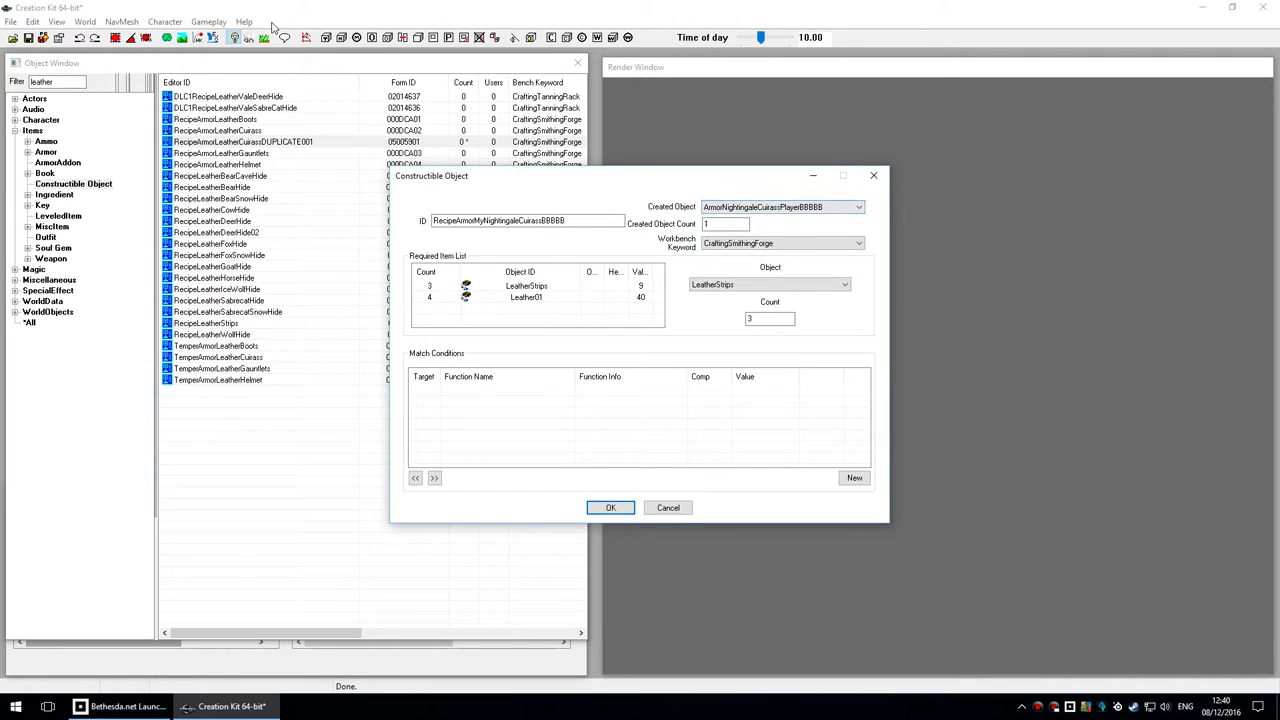
Remove Leather01 from the recipe's required items and set the LeatherStrips count to 1.
key("Down")
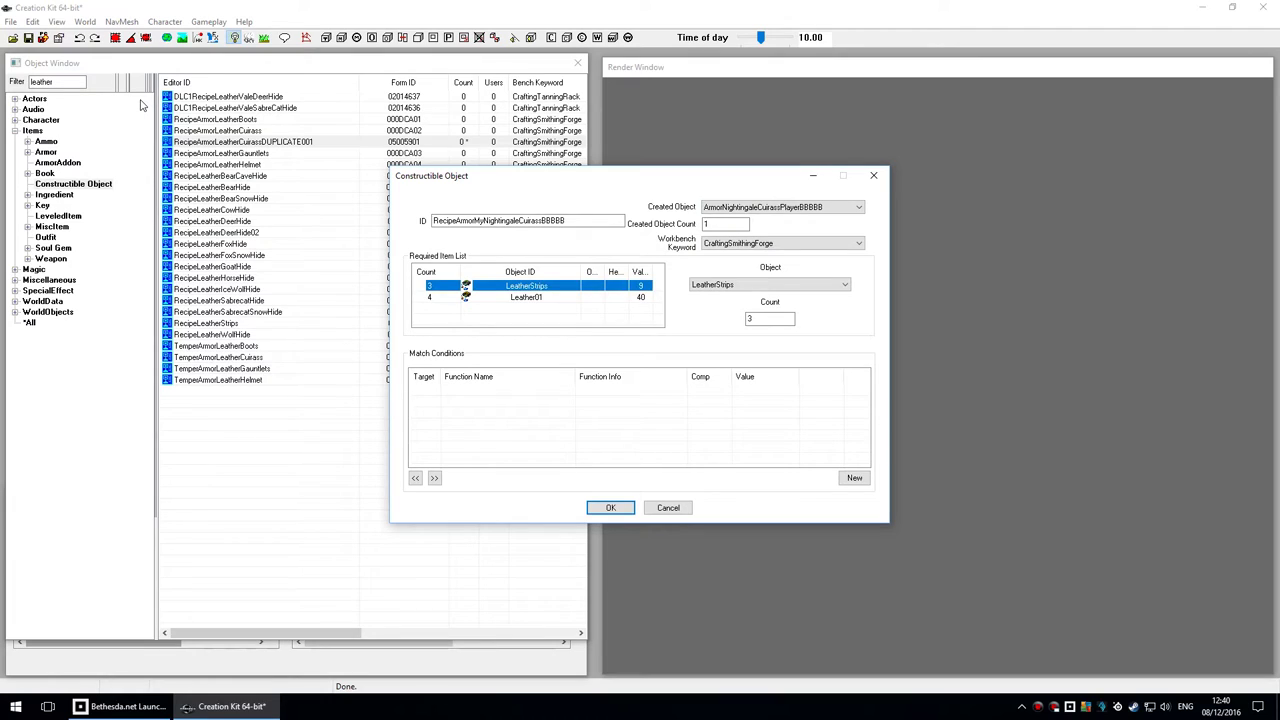
key("Down")
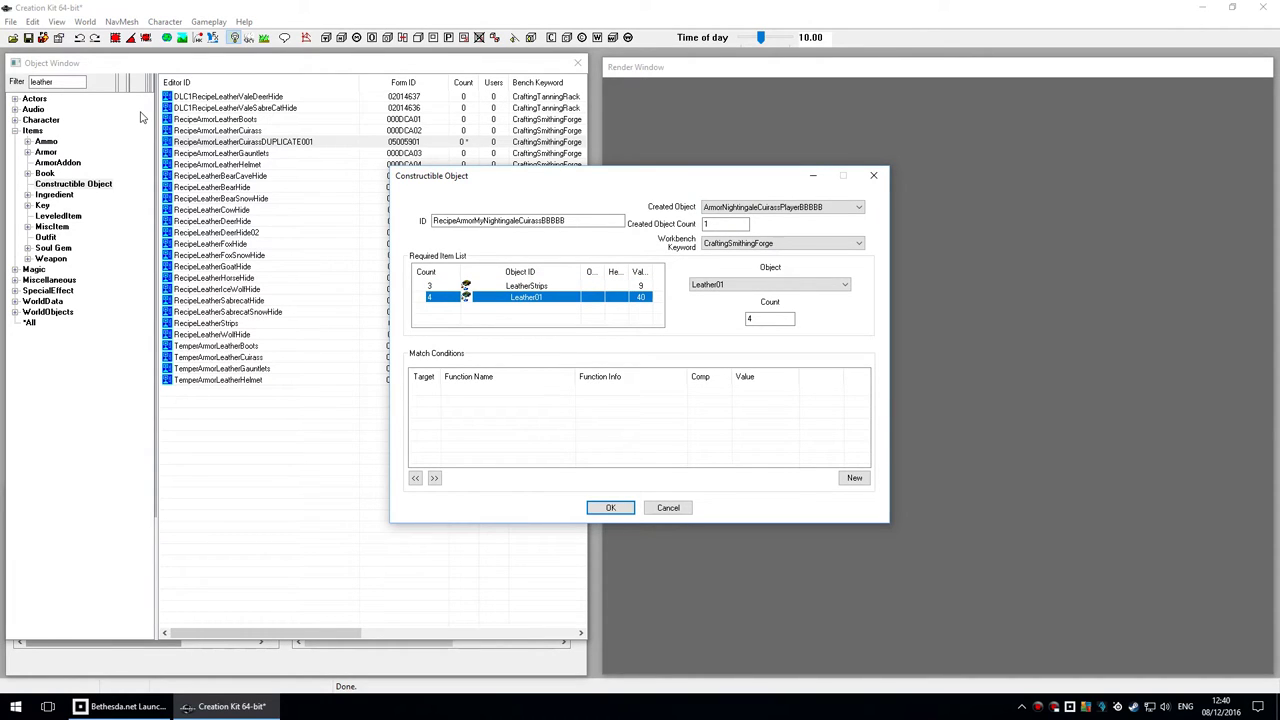
key("Up")
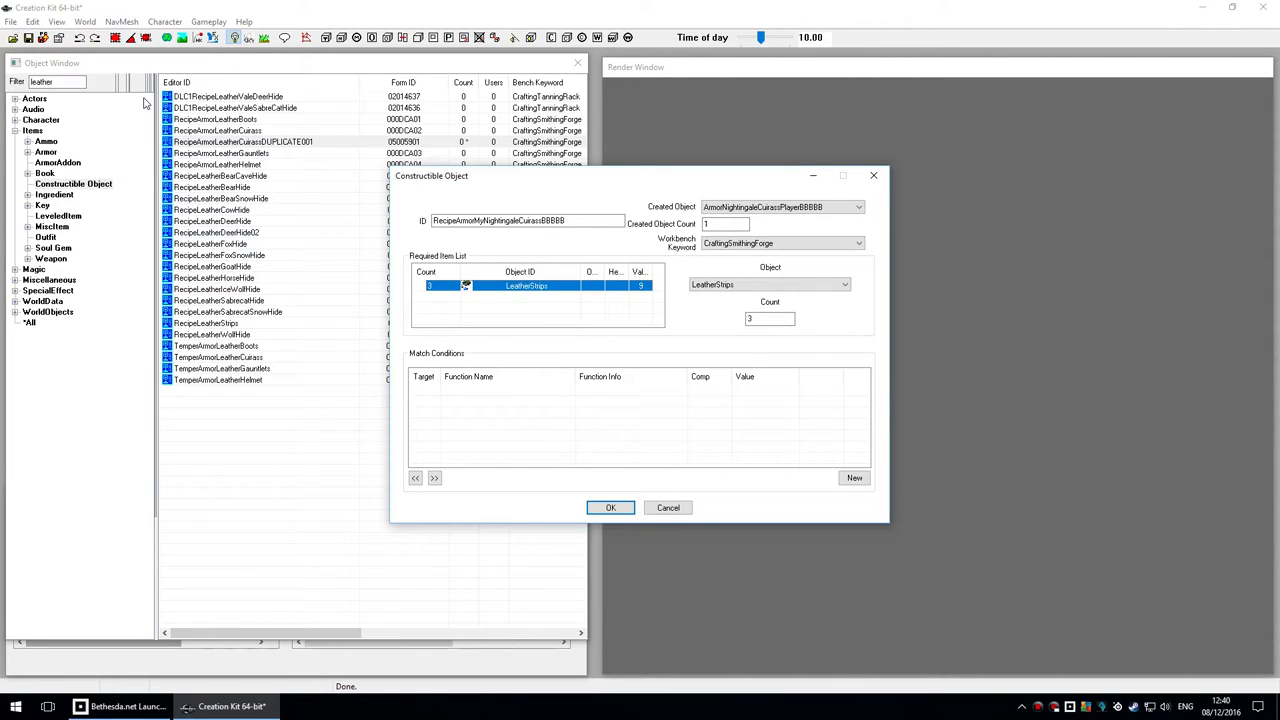
key("Tab")
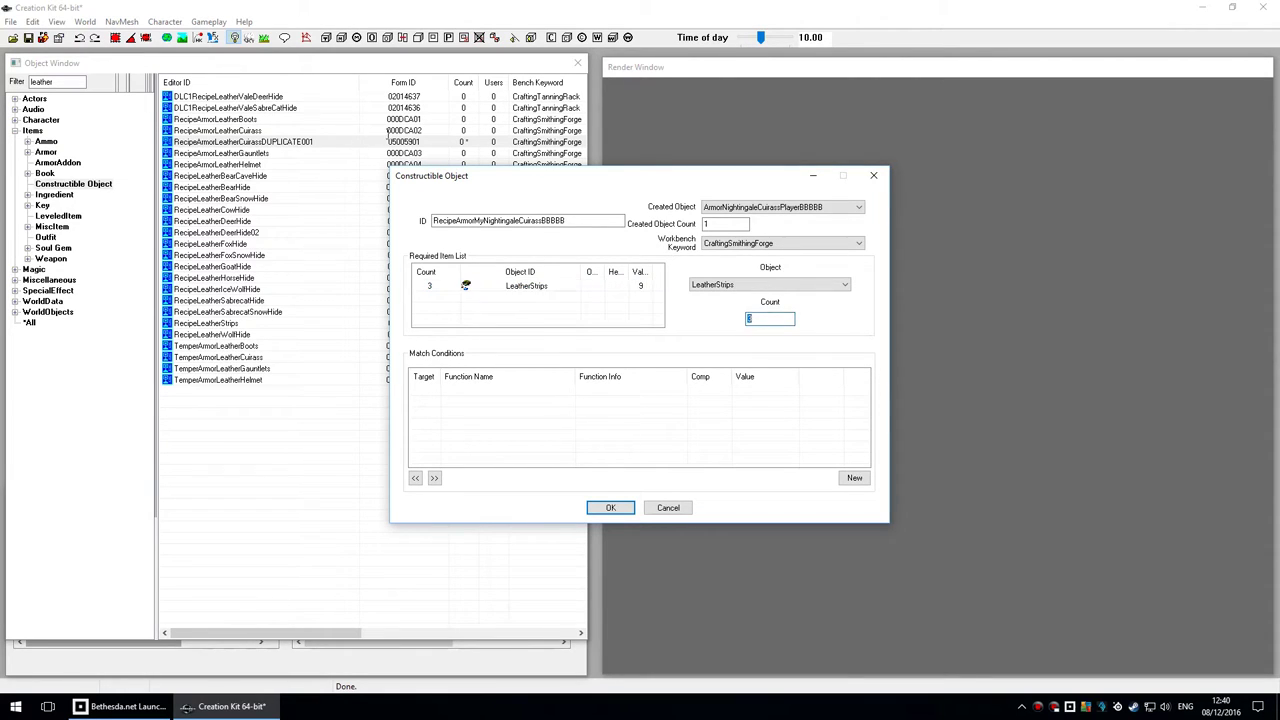
type("1")
key("Return")
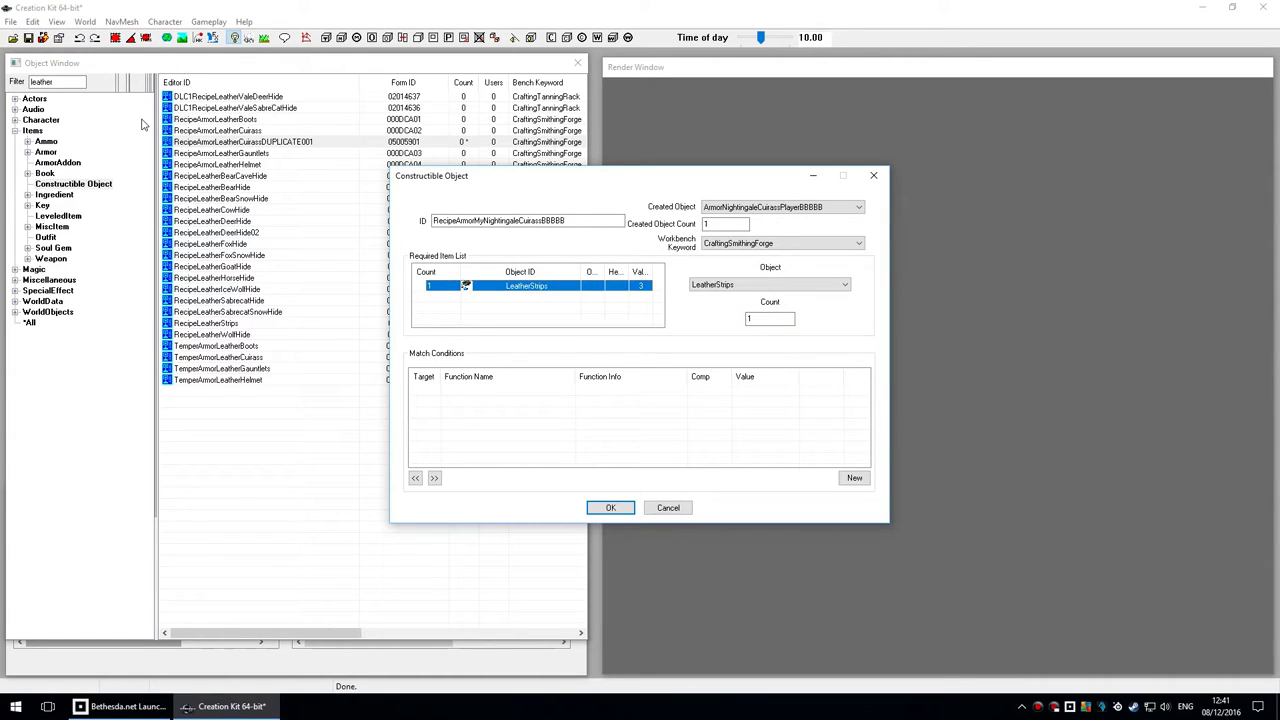
Change the recipe's workbench keyword to CraftingSmithingSkyforge.
key("Tab")
left_click(854, 243)
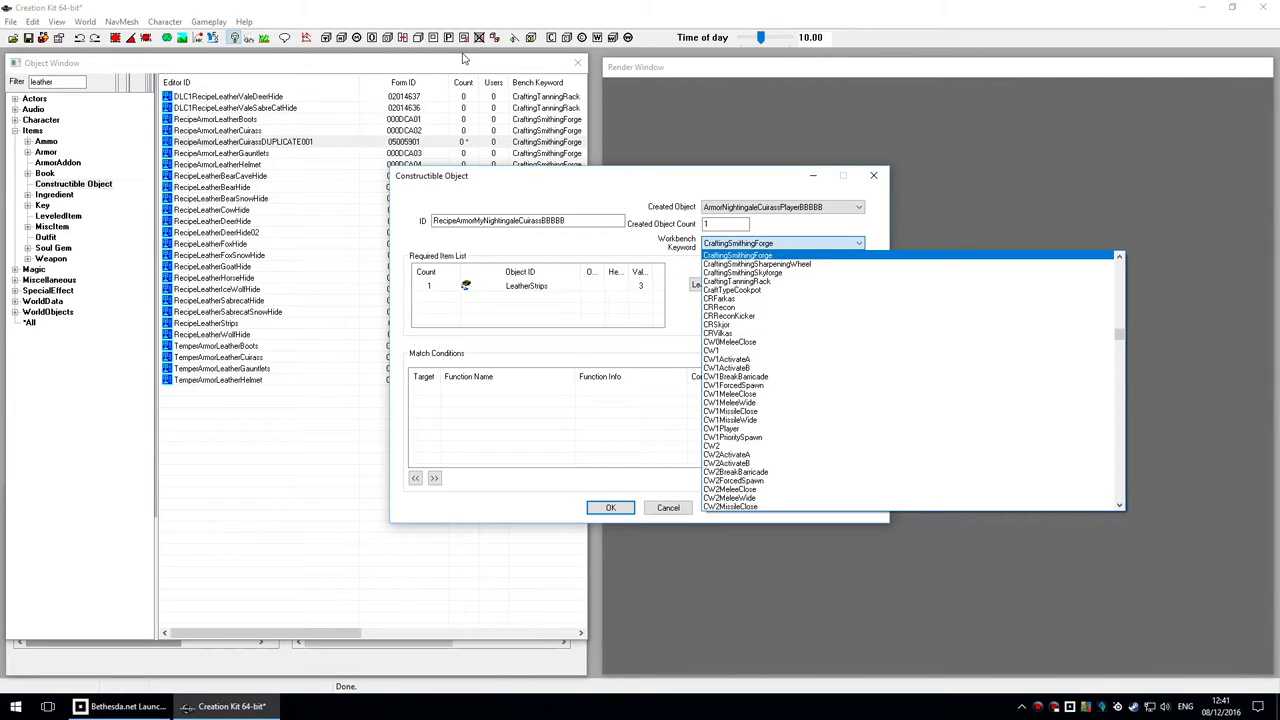
key("Down")
key("Down")
key("Down")
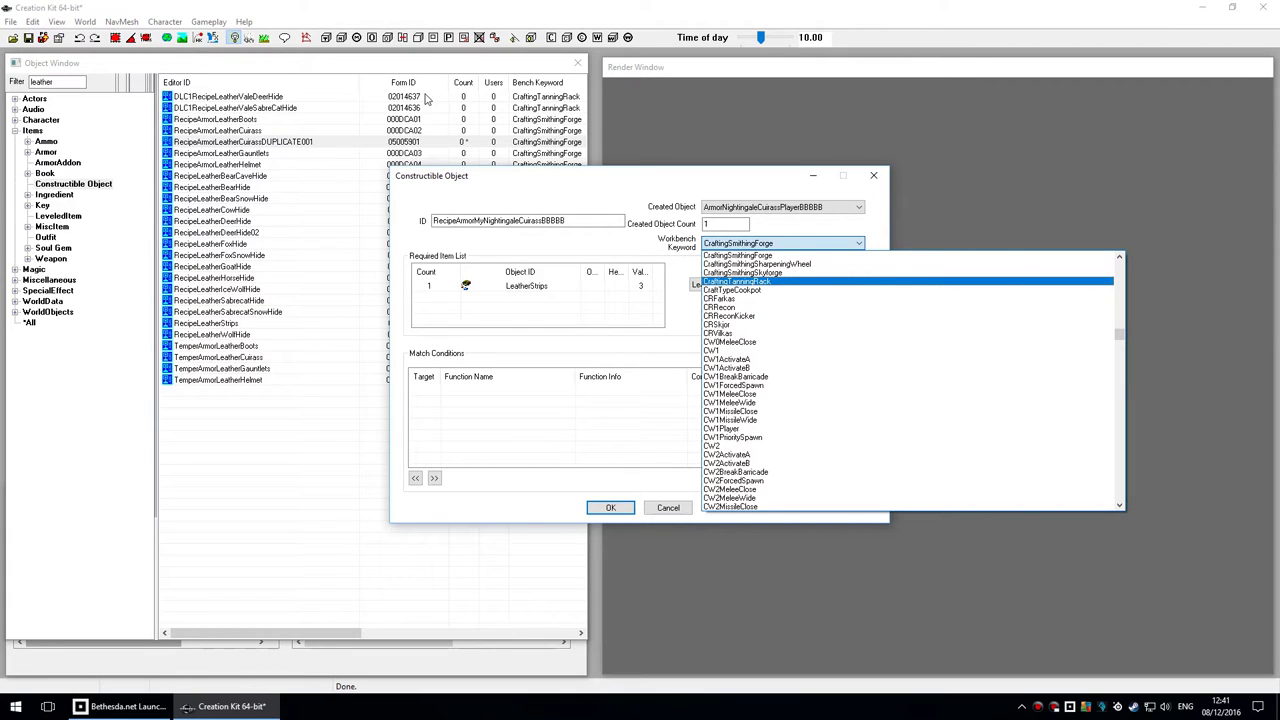
key("Up")
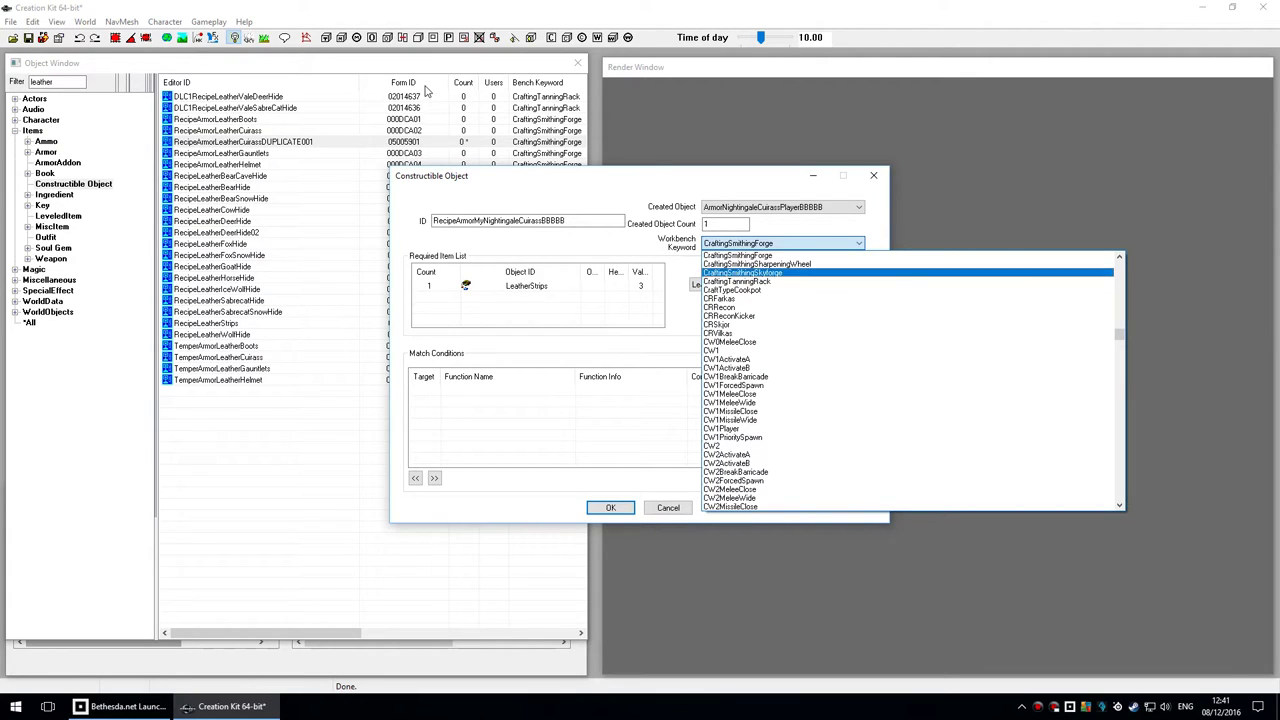
key("Return")
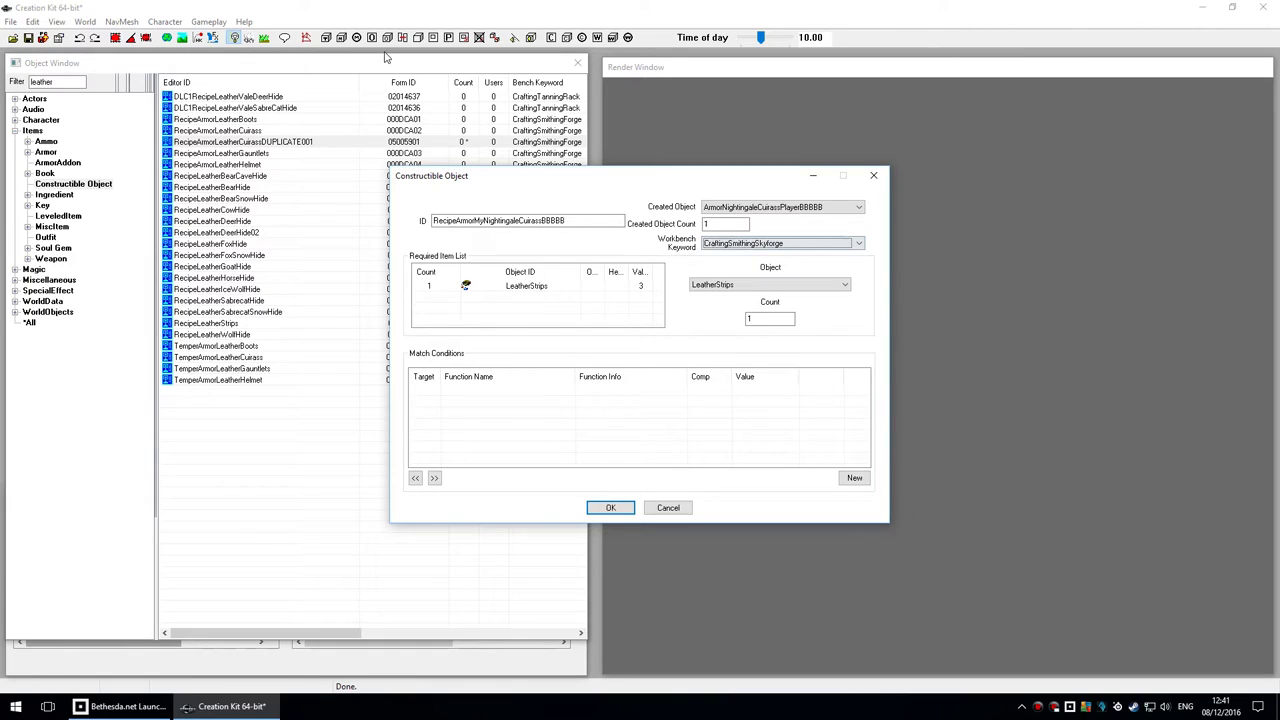
Change the recipe's workbench keyword to CraftingCookpot.
key("alt+Down")
scroll(859, 374, "up", 5)
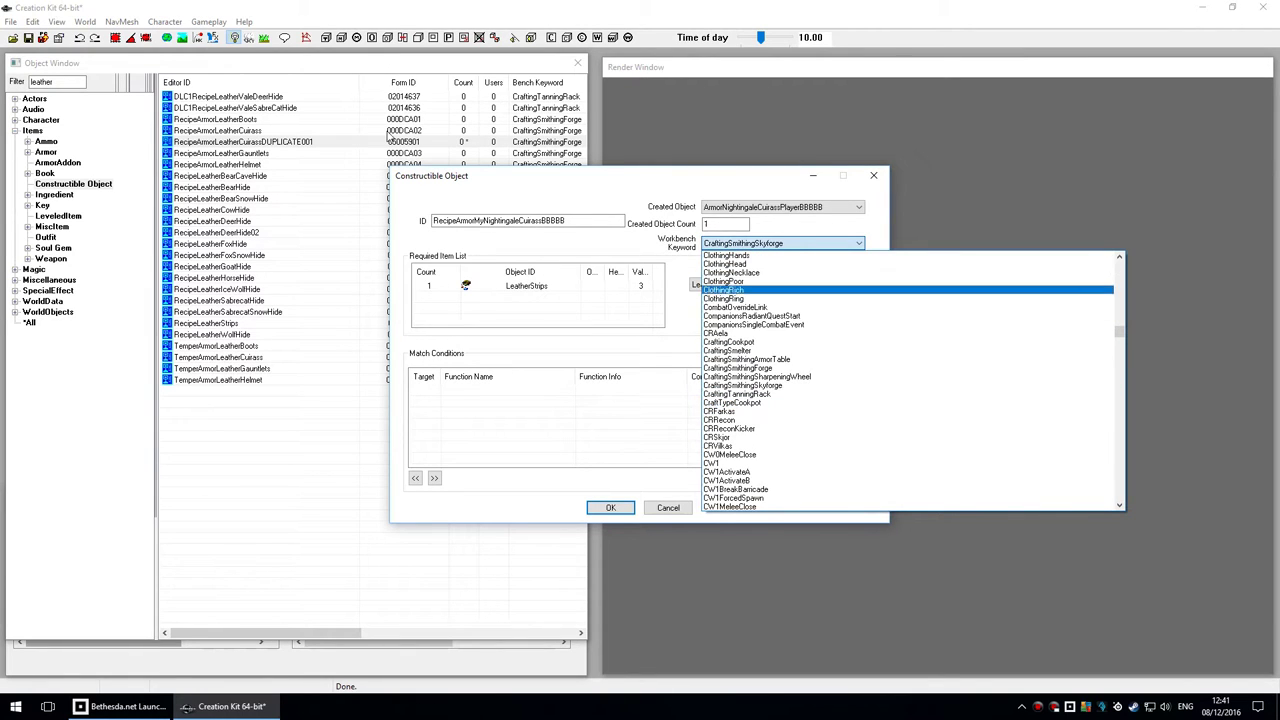
key("Up")
key("Up")
key("Up")
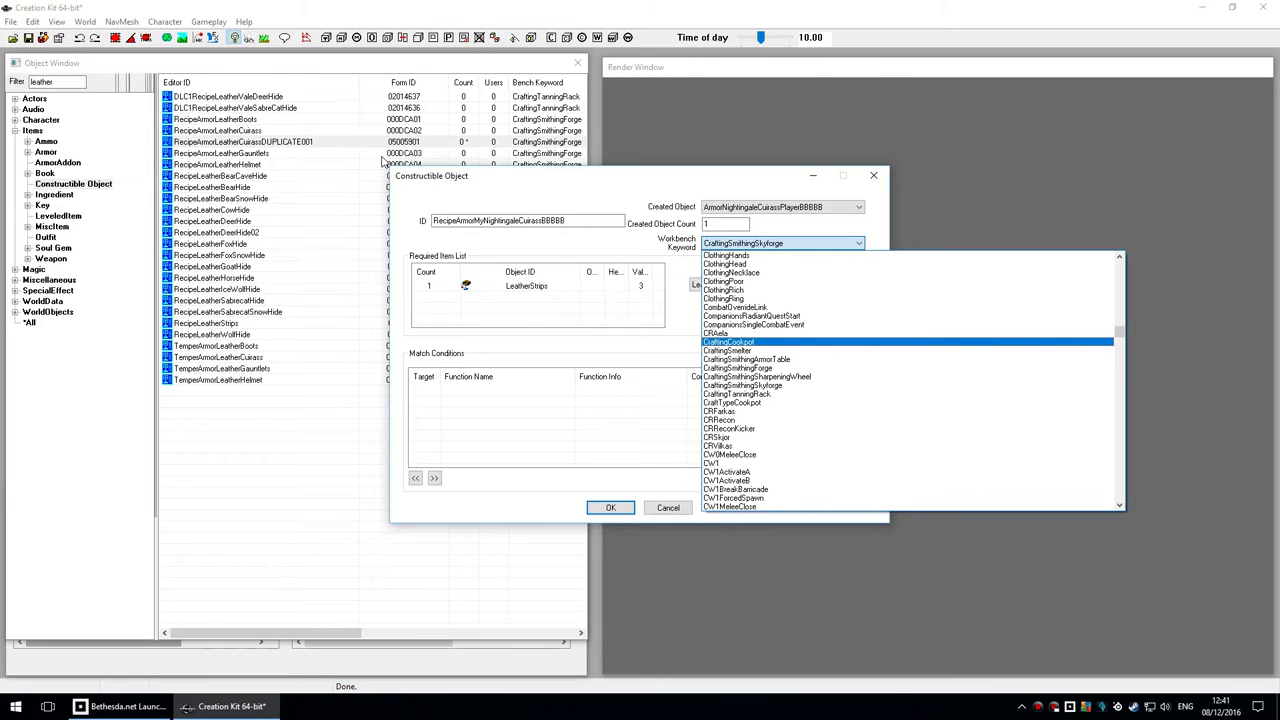
key("Return")
Set the recipe's workbench keyword back to CraftingSmithingForge.
key("alt+Down")
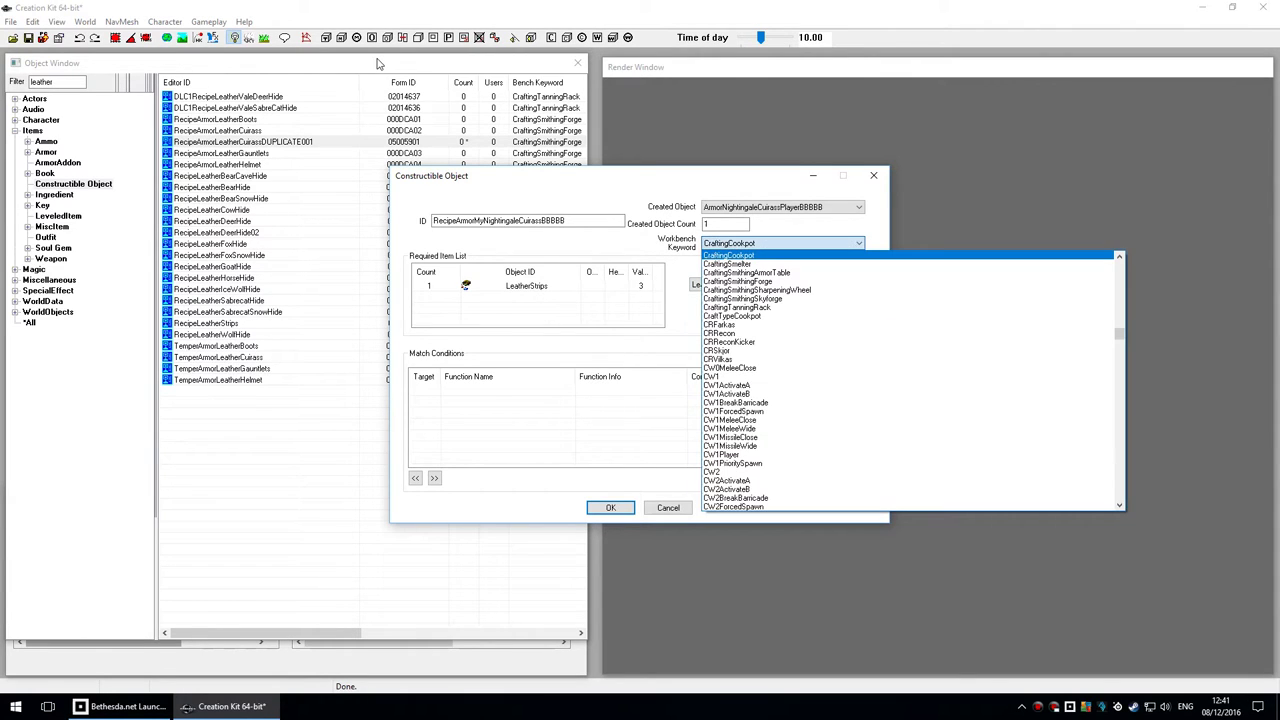
key("Down")
key("Down")
key("Down")
key("Return")
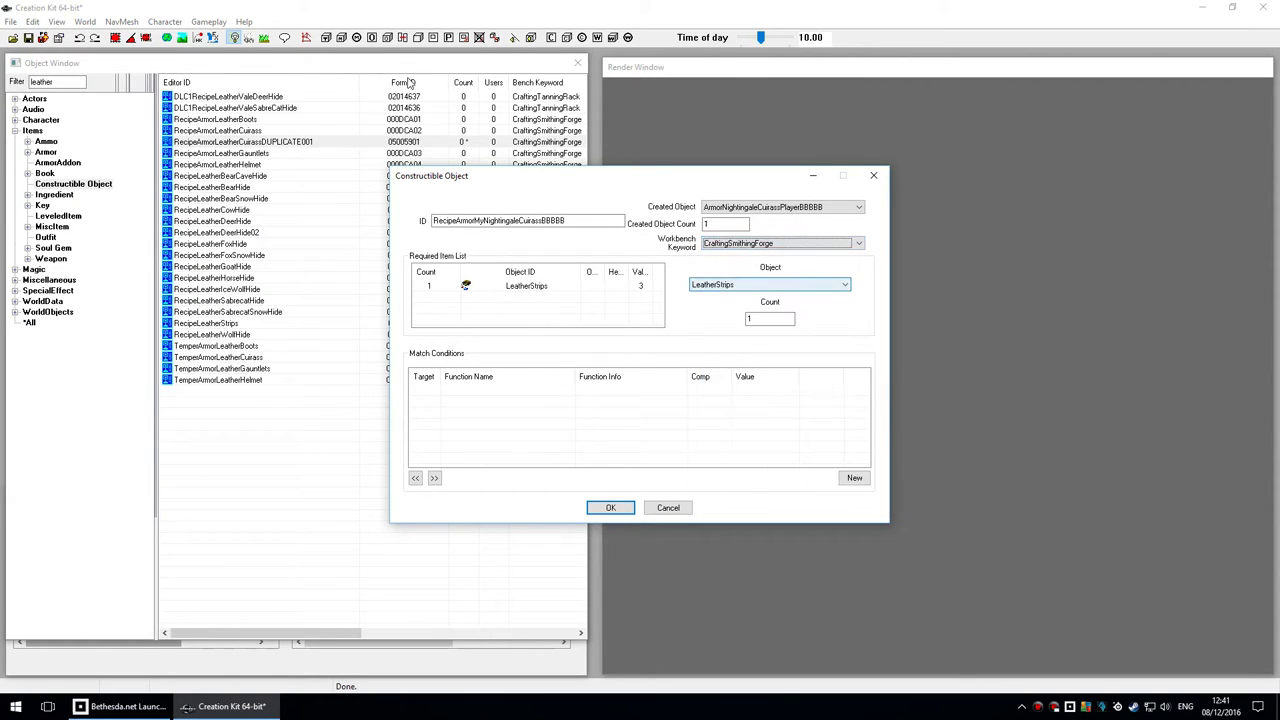
Save the edited cuirass recipe under its new ID, renaming the existing form instead of creating a new one.
left_click(141, 223)
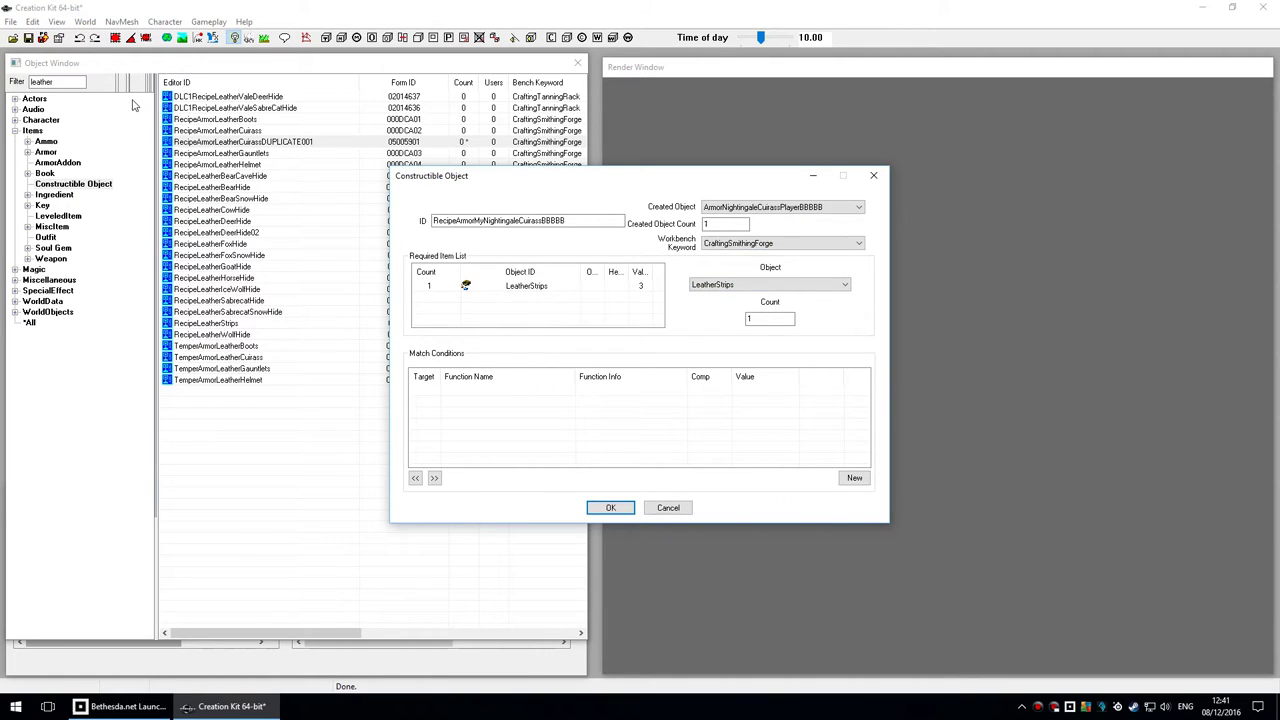
left_click(525, 285)
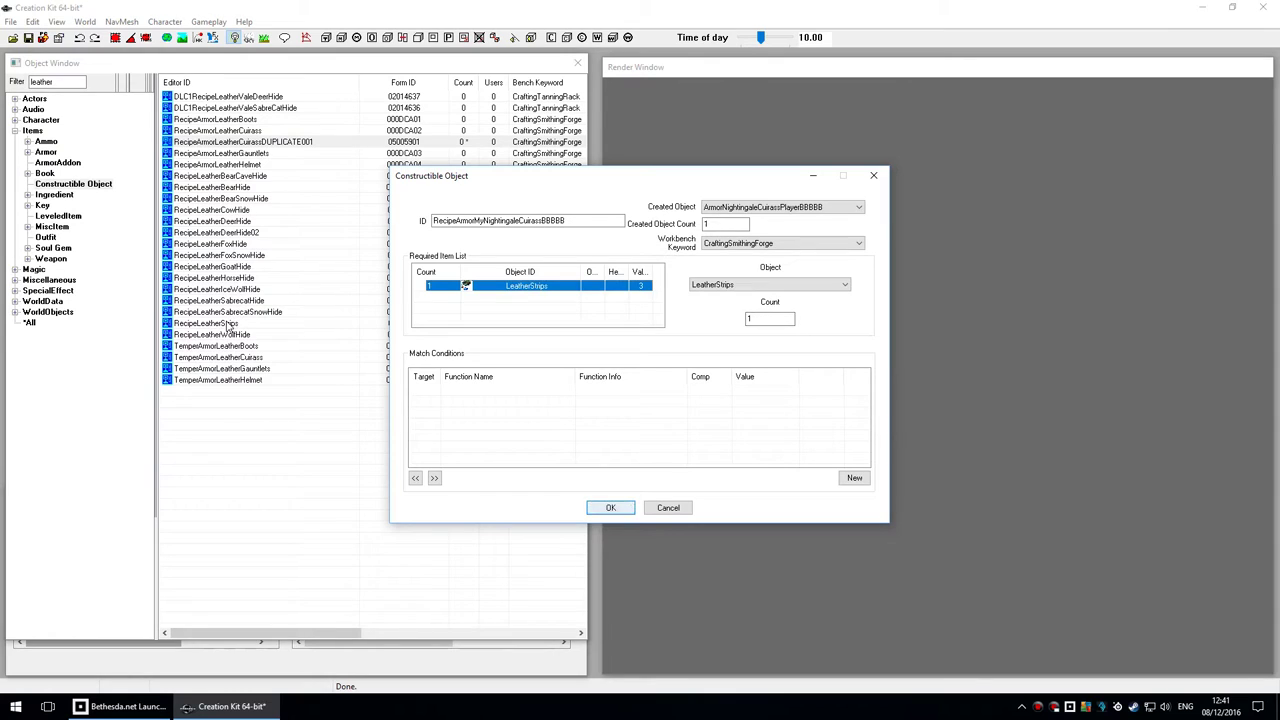
key("Return")
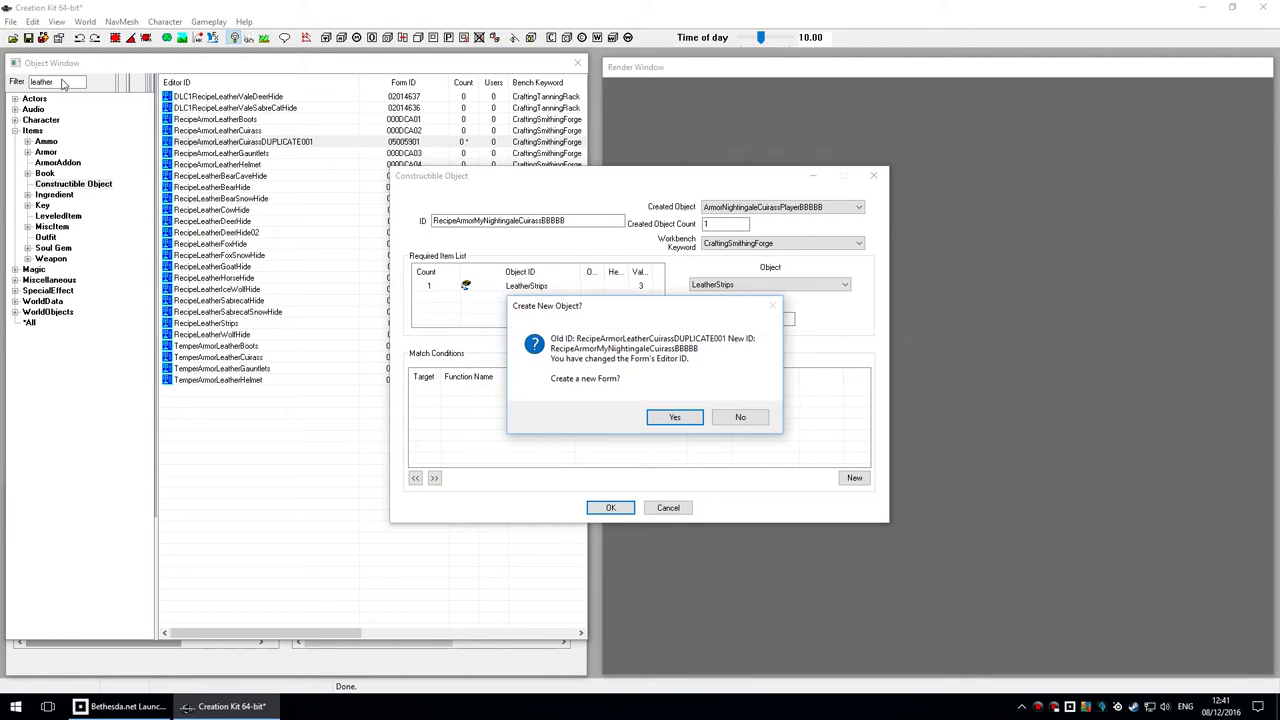
key("Tab")
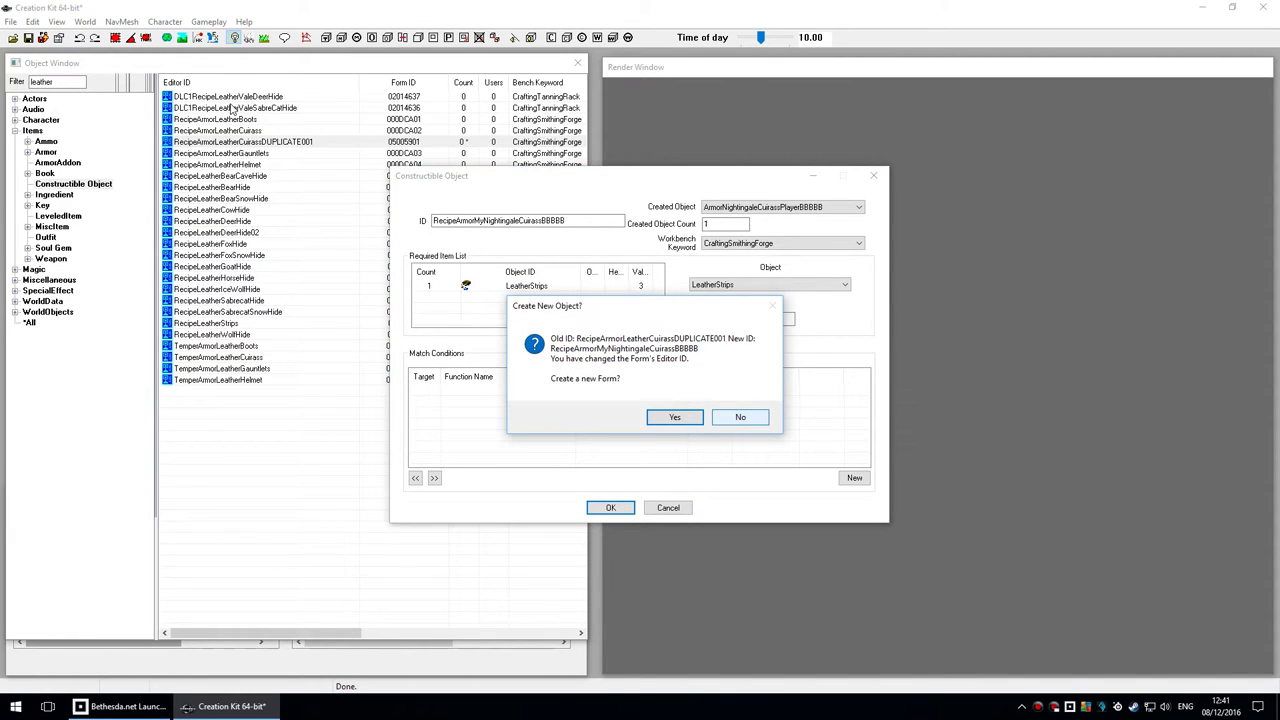
key("Return")
left_click(680, 403)
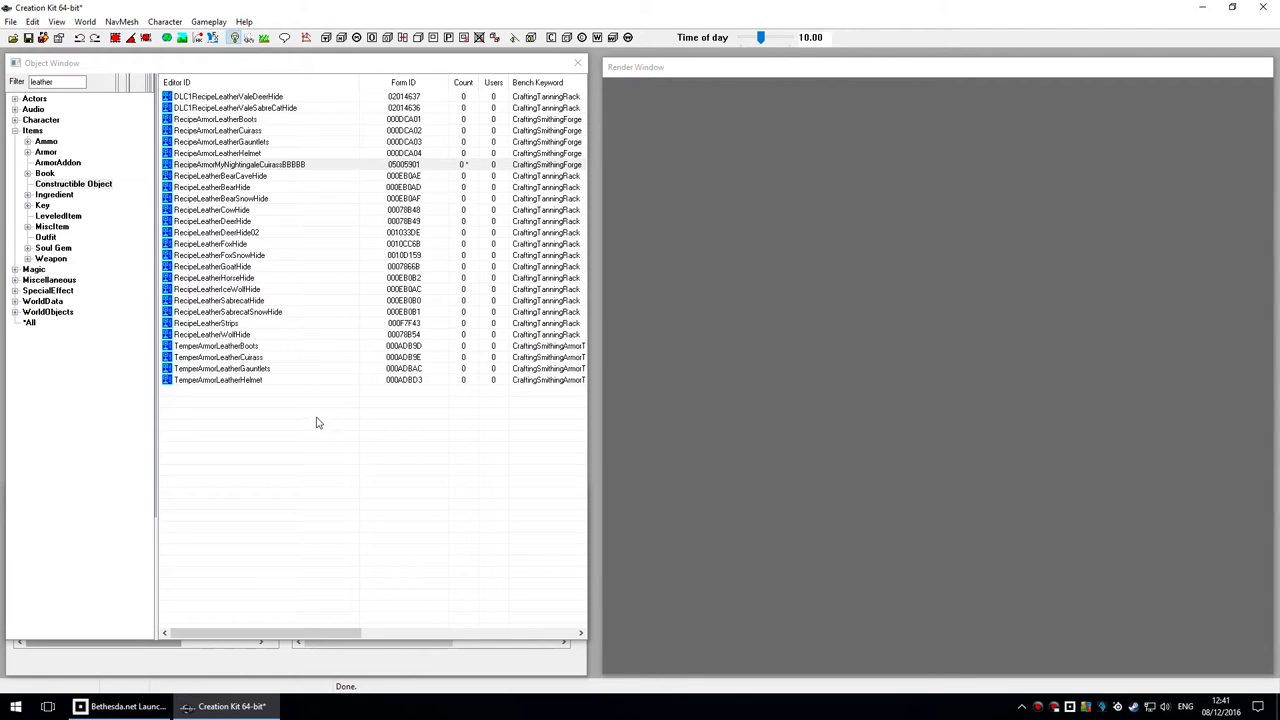
Open the TemperArmorLeatherCuirass recipe, examine its required items, workbench keyword and match conditions, and close it.
left_click(262, 345)
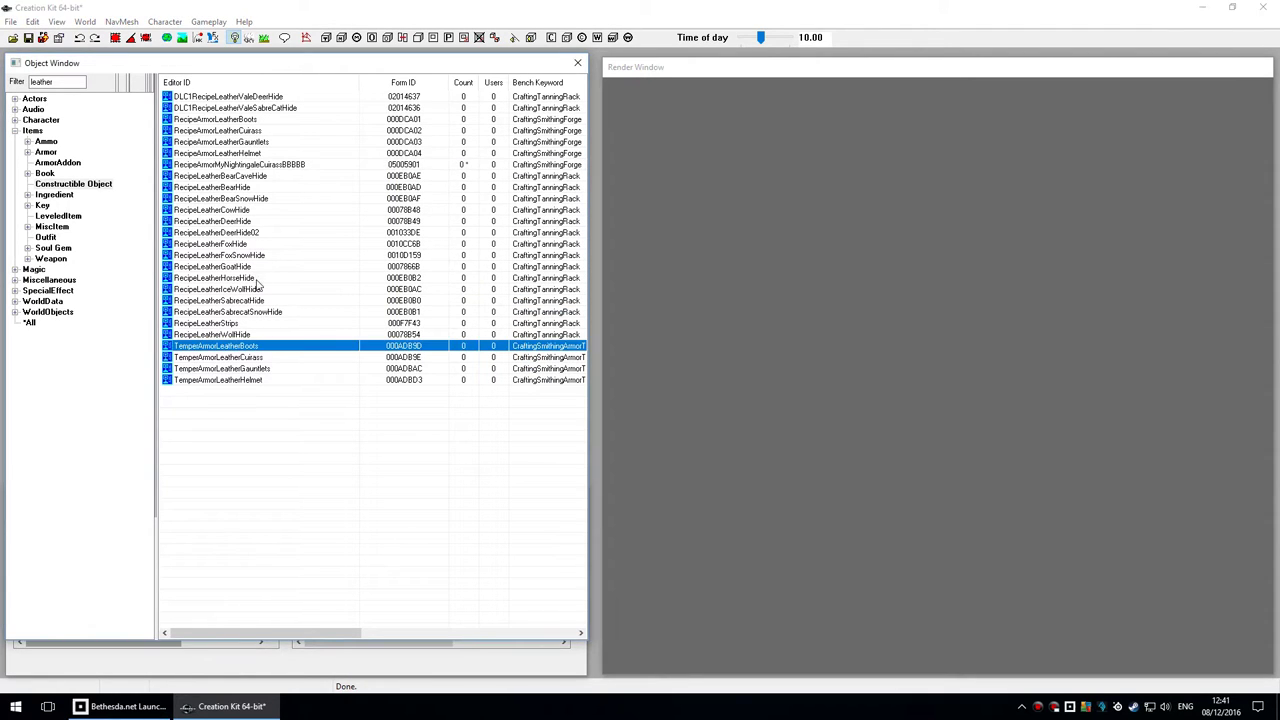
key("Down")
key("Down")
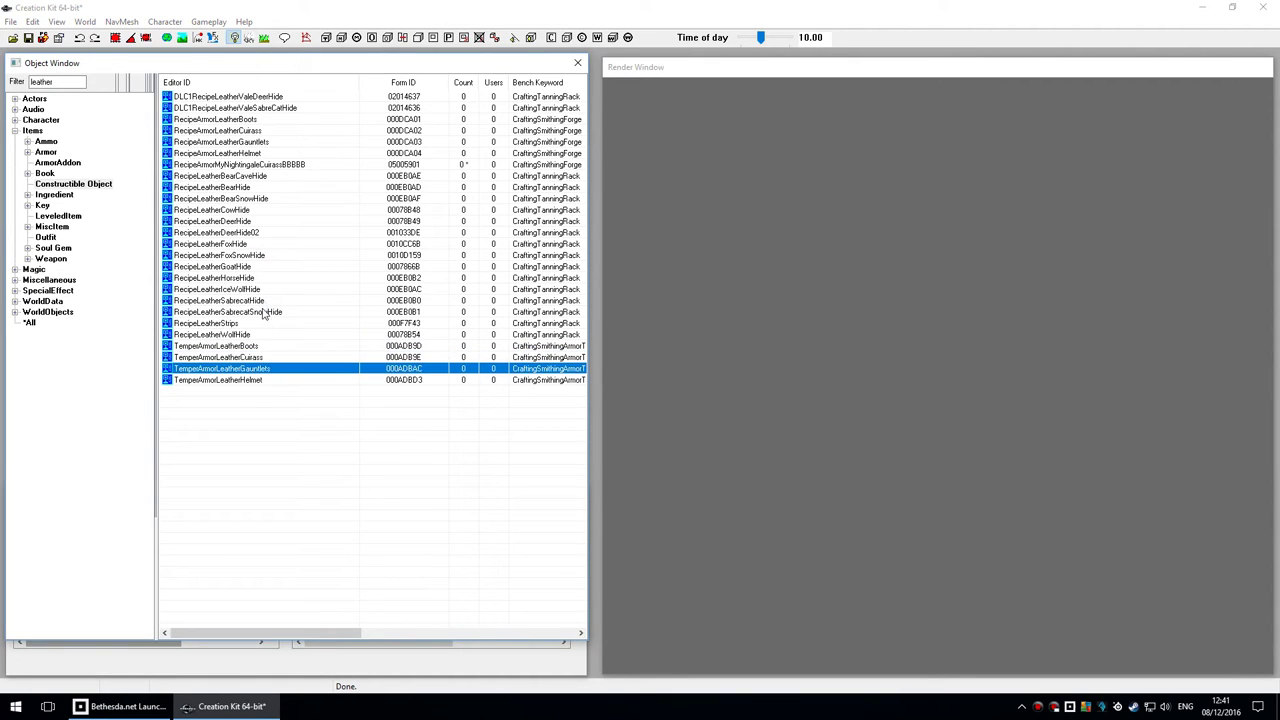
key("Up")
key("Up")
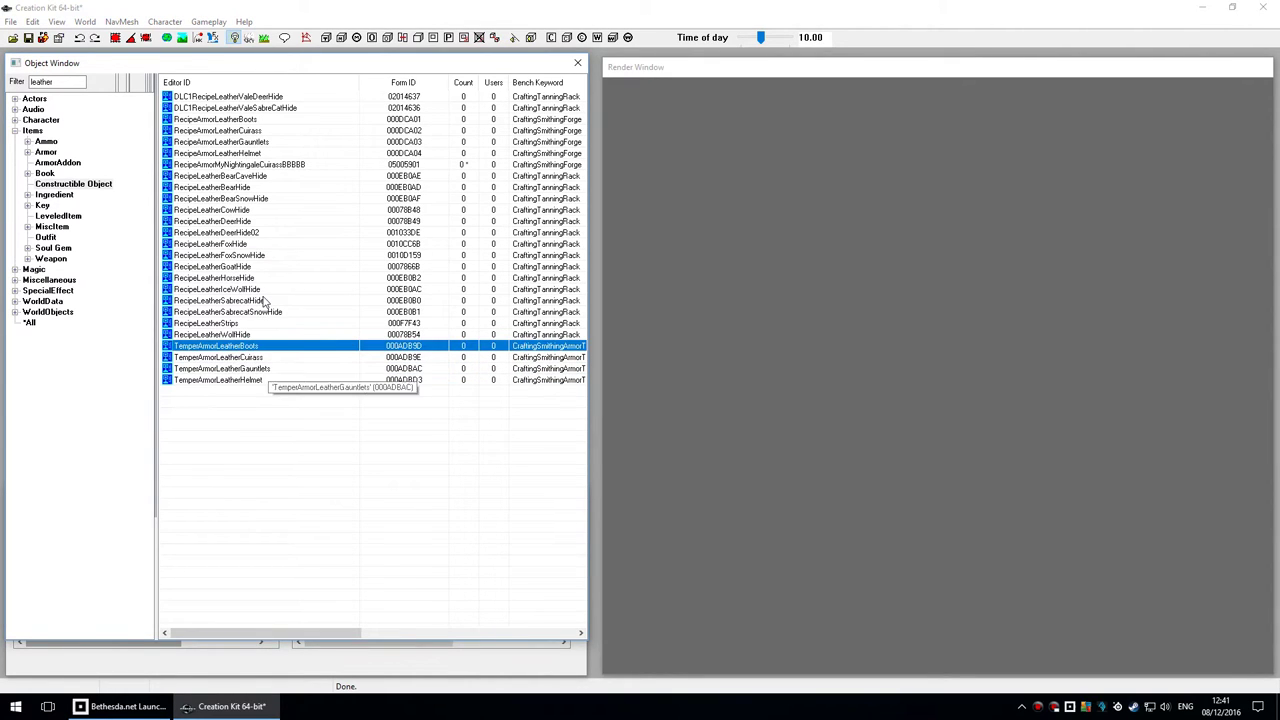
key("Down")
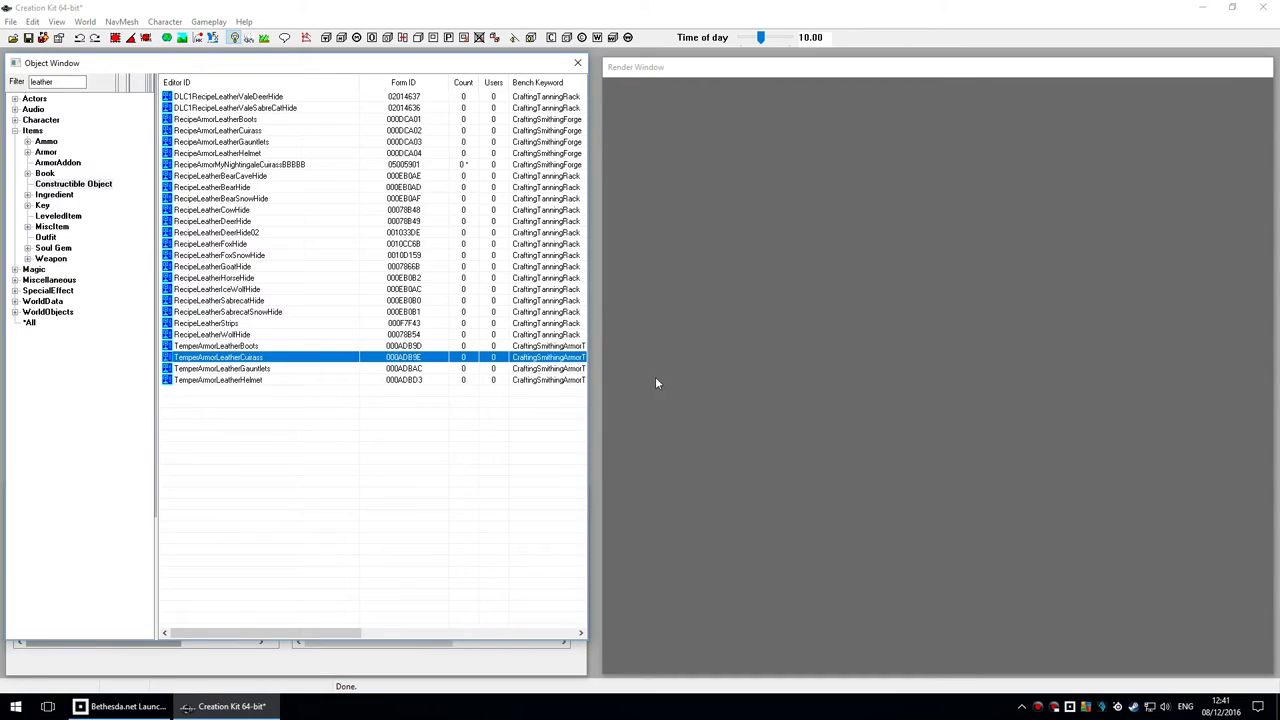
key("Return")
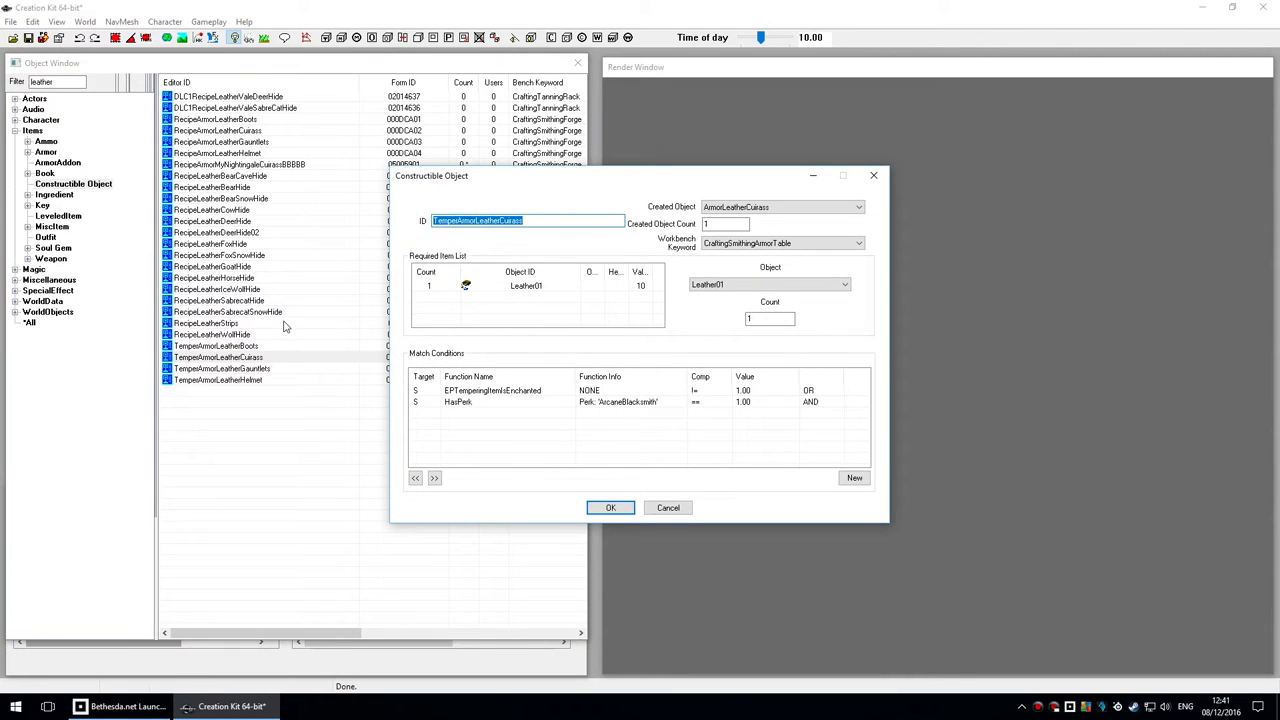
left_click(606, 508)
Duplicate the TemperArmorLeatherCuirass recipe.
right_click(259, 357)
key("Down")
key("Down")
key("Down")
key("Return")
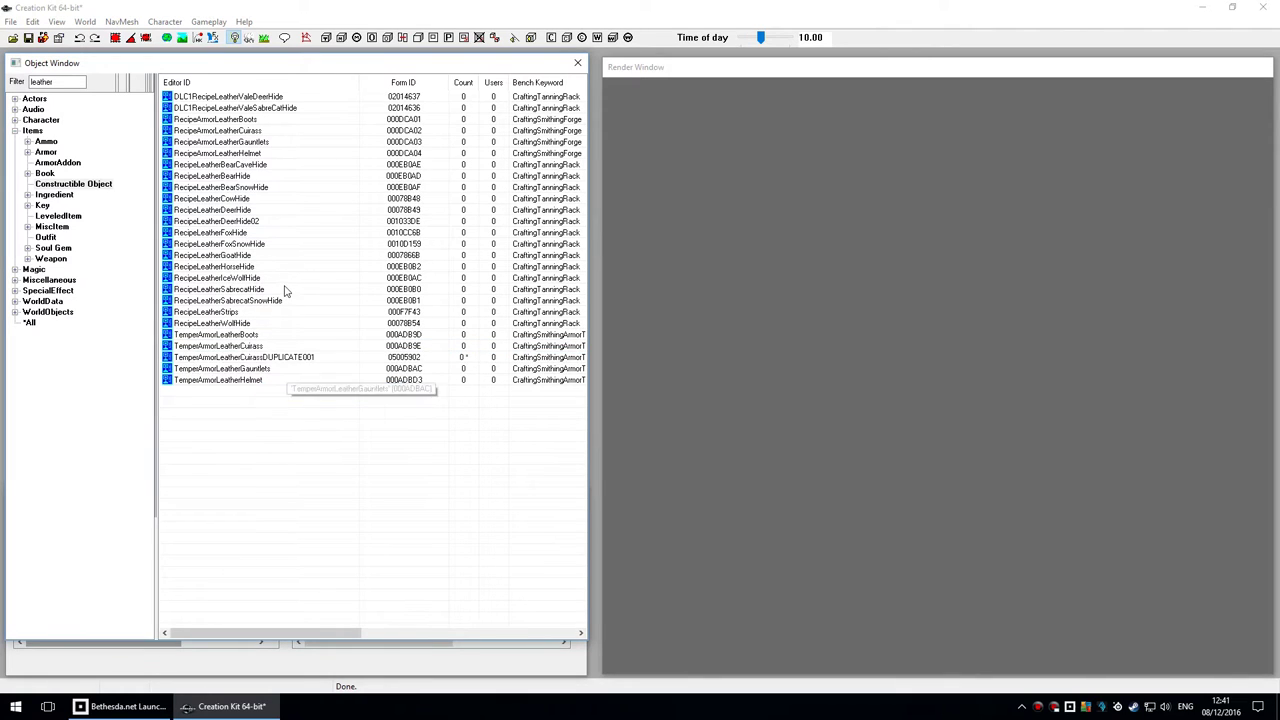
Open the duplicated tempering recipe and change its ID to TemperArmorMyNightingaleCuirassBBBBB.
key("Return")
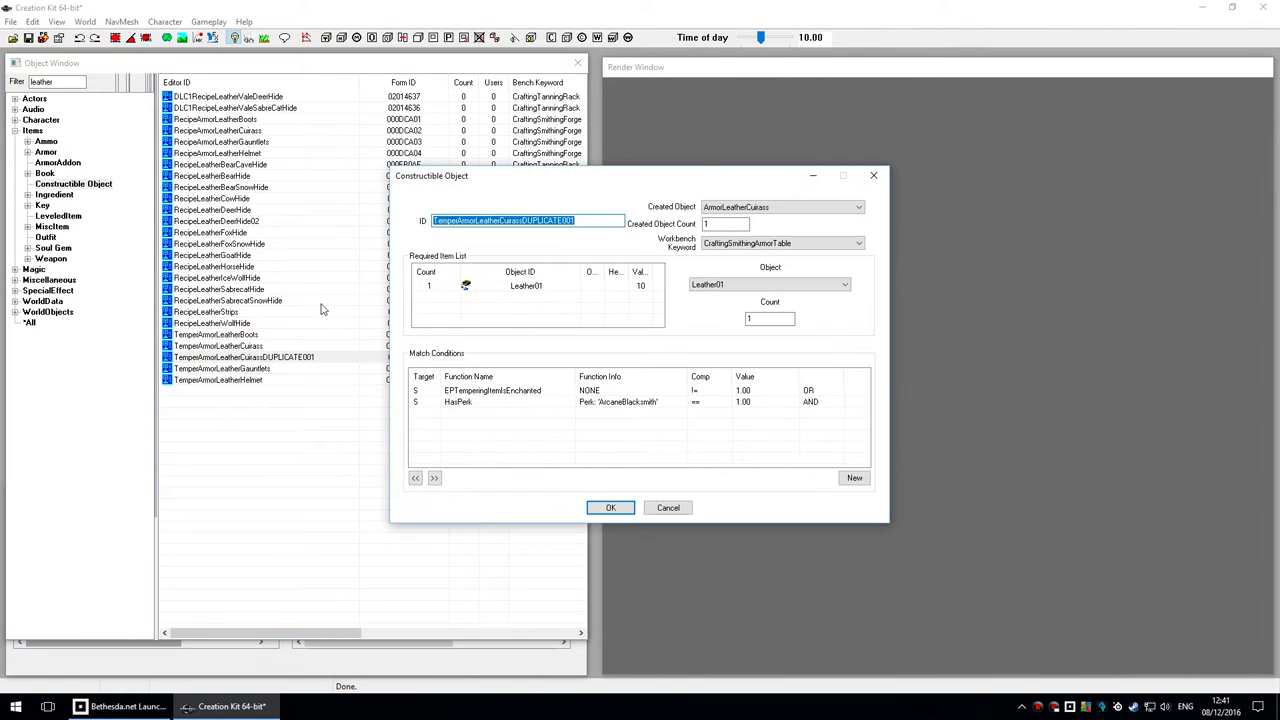
left_click_drag(576, 220, 478, 220)
type("MyNightingal")
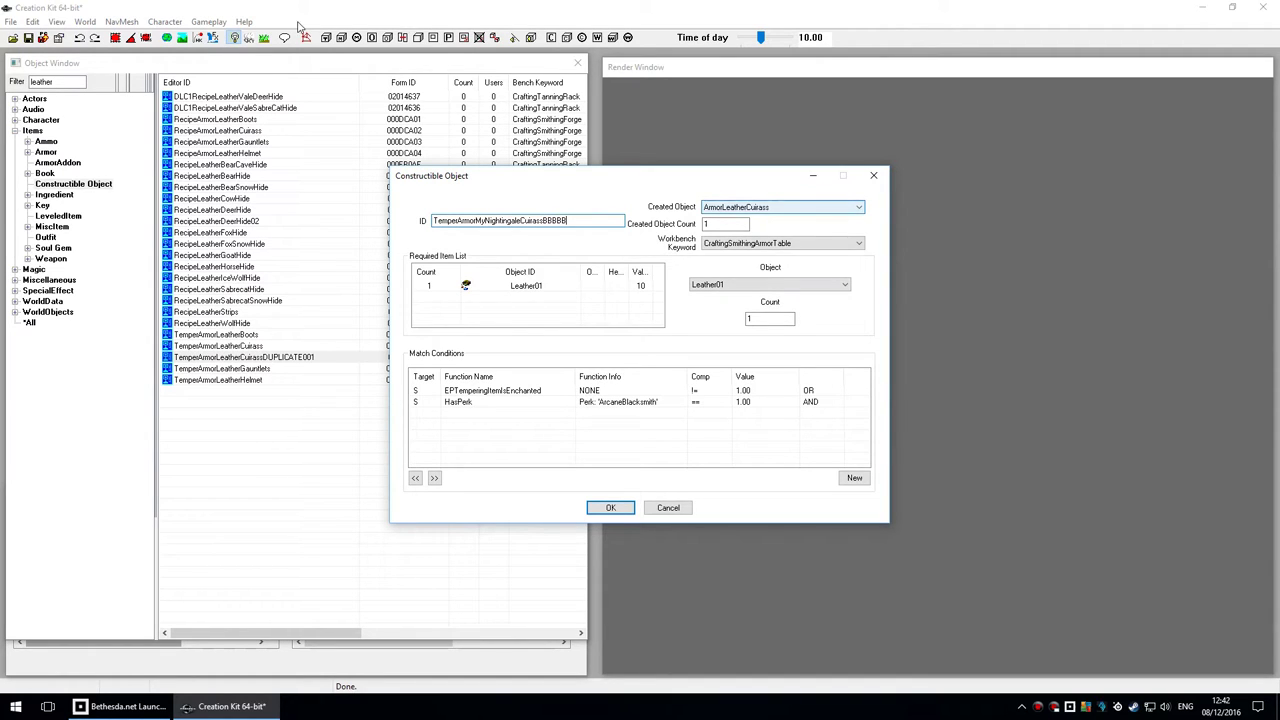
Set the tempering recipe's created object to ArmorNightingaleCuirassPlayerBBBBB.
left_click(770, 207)
key("Down")
key("Down")
key("Down")
key("Down")
key("Down")
key("Down")
key("Down")
key("Down")
key("Down")
key("Down")
key("Down")
key("Down")
key("Down")
key("Down")
key("Down")
key("Down")
key("Down")
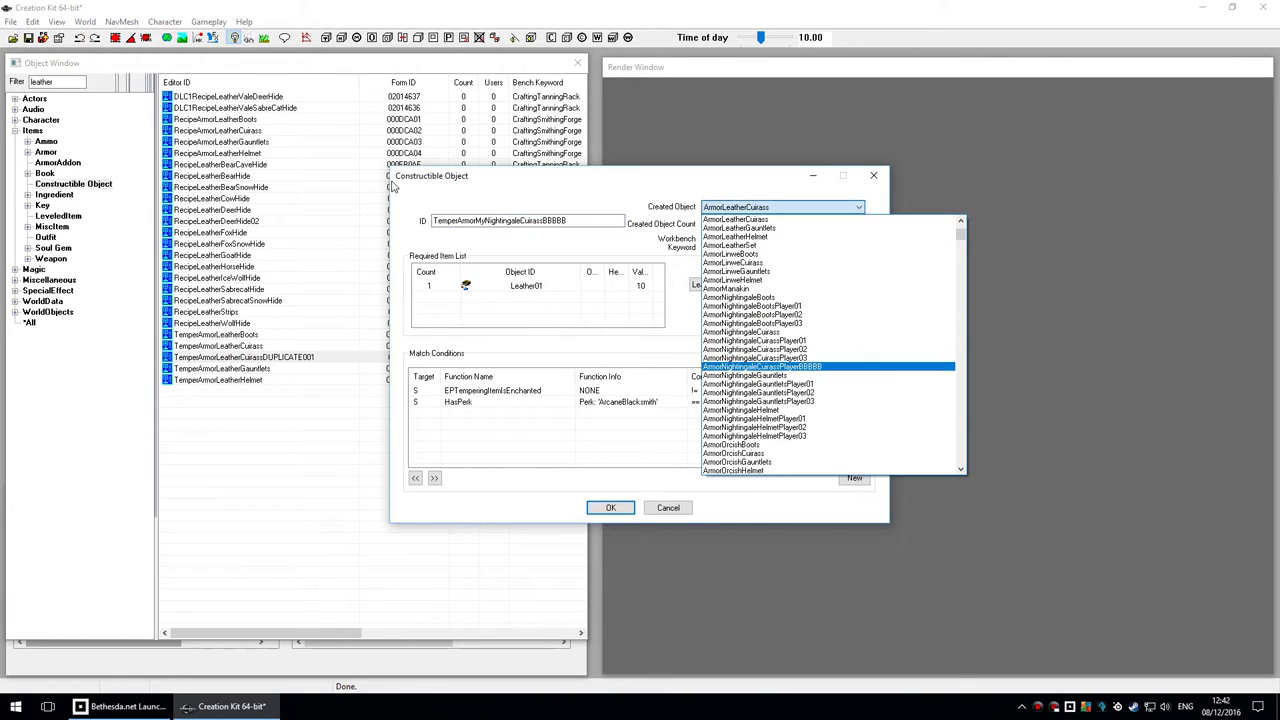
key("Return")
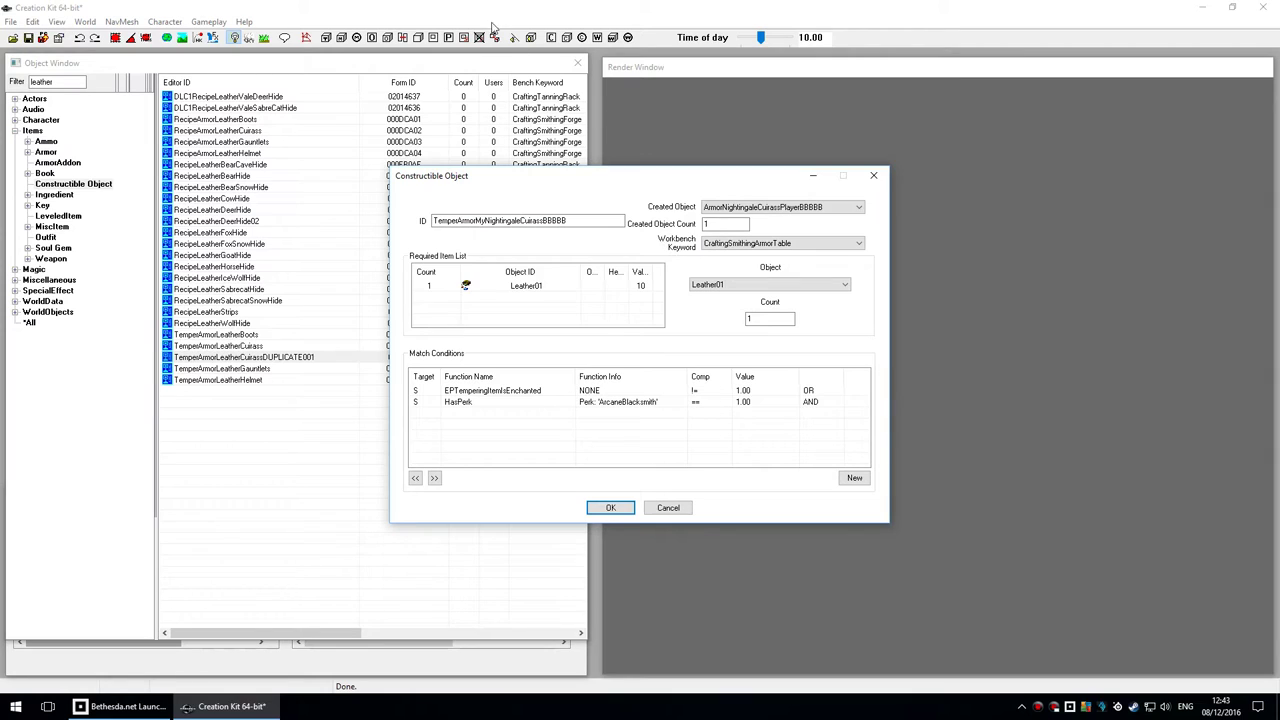
Replace Leather01 with VoidSalts as the tempering recipe's required item.
left_click(550, 286)
key("Tab")
left_click(550, 286)
left_click(807, 285)
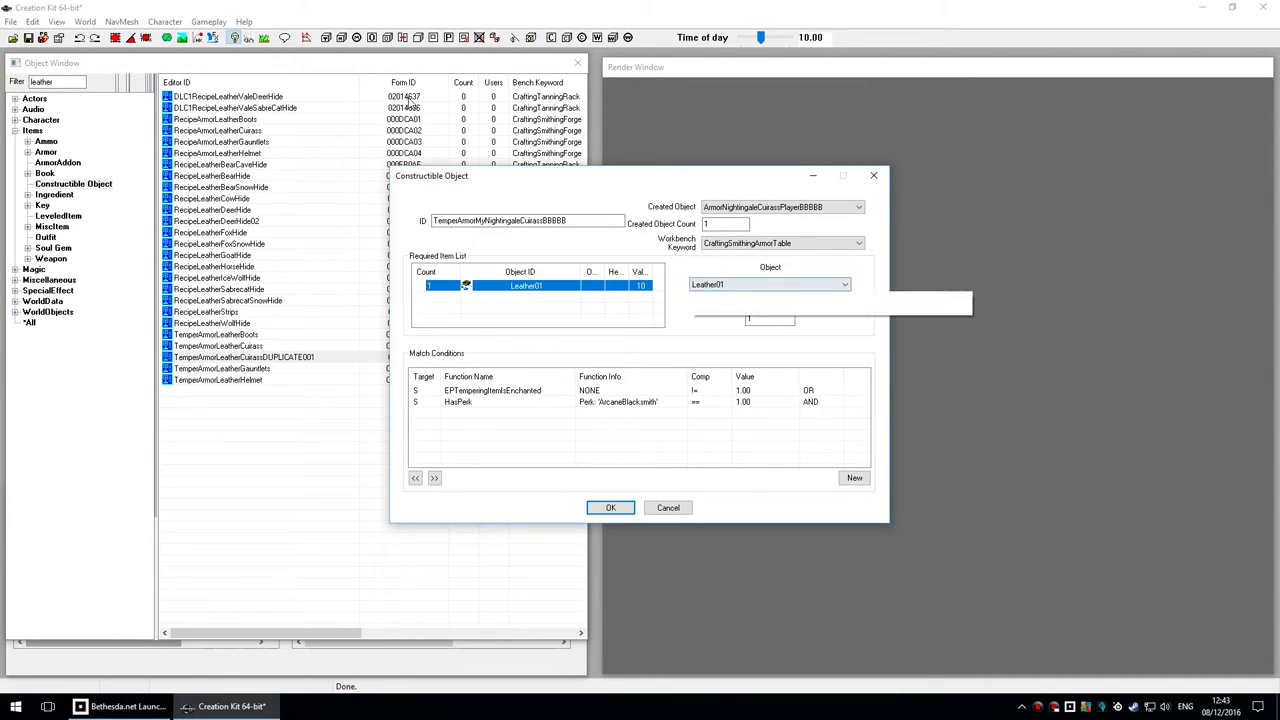
left_click(807, 285)
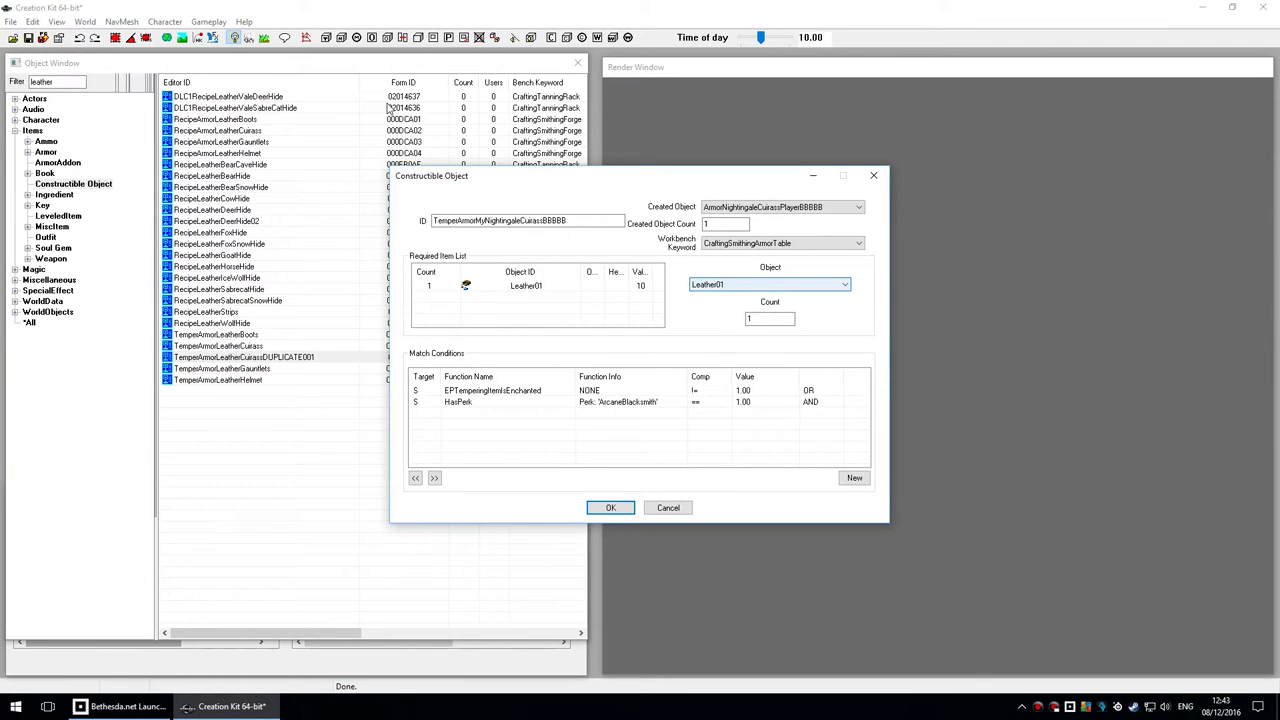
type("vo")
key("alt+Down")
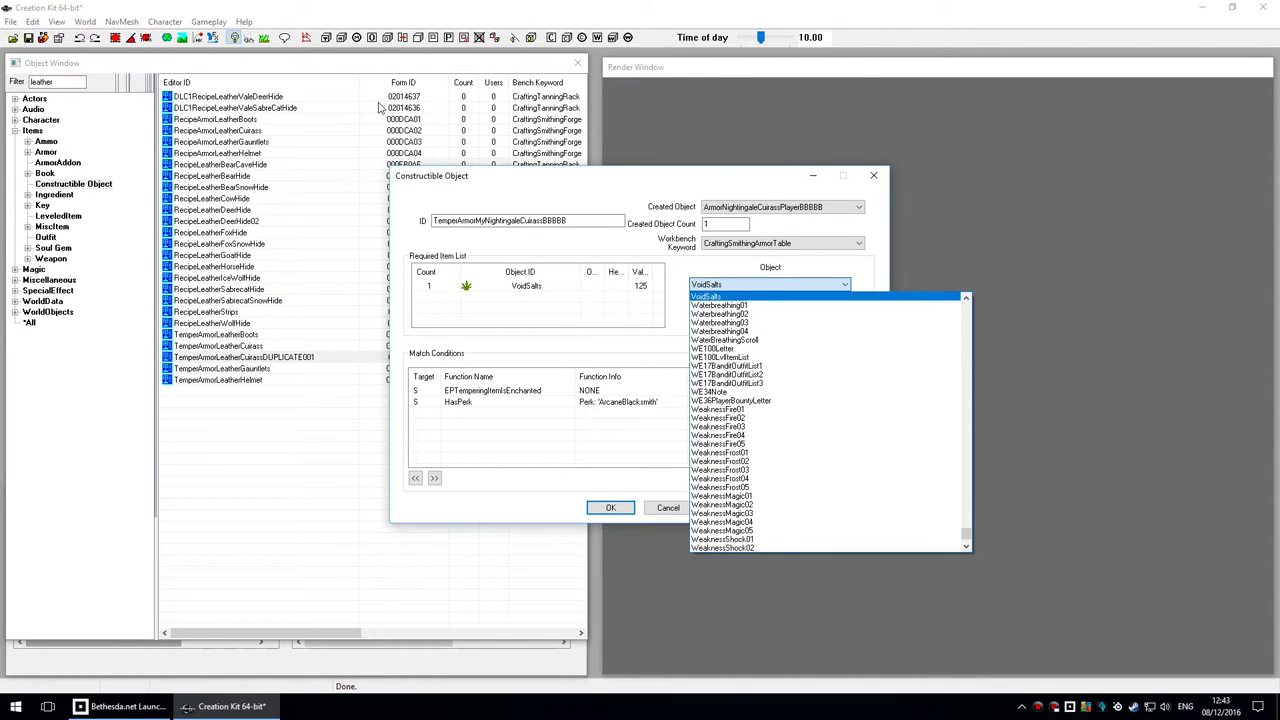
Browse the available objects and change the tempering recipe's required item to OreGold.
key("Down")
key("Down")
key("Down")
key("Down")
key("Down")
key("Down")
key("Down")
key("Down")
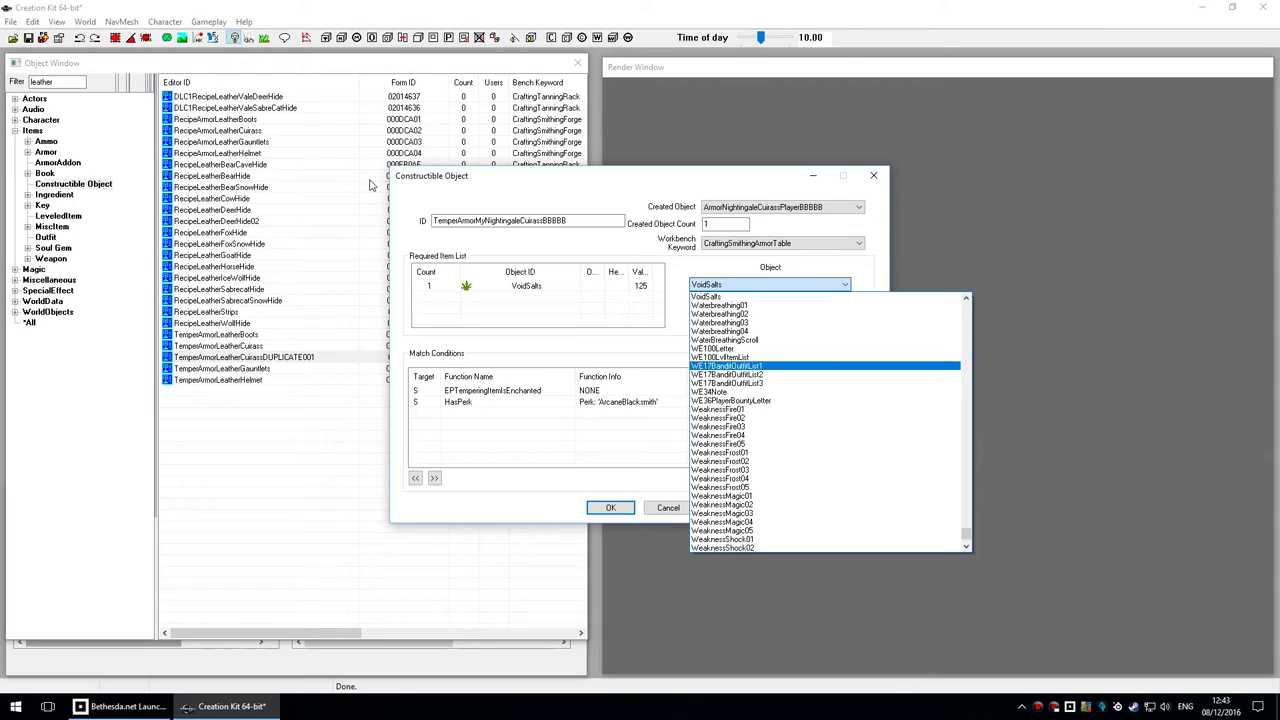
key("Down")
key("Down")
key("Down")
key("Down")
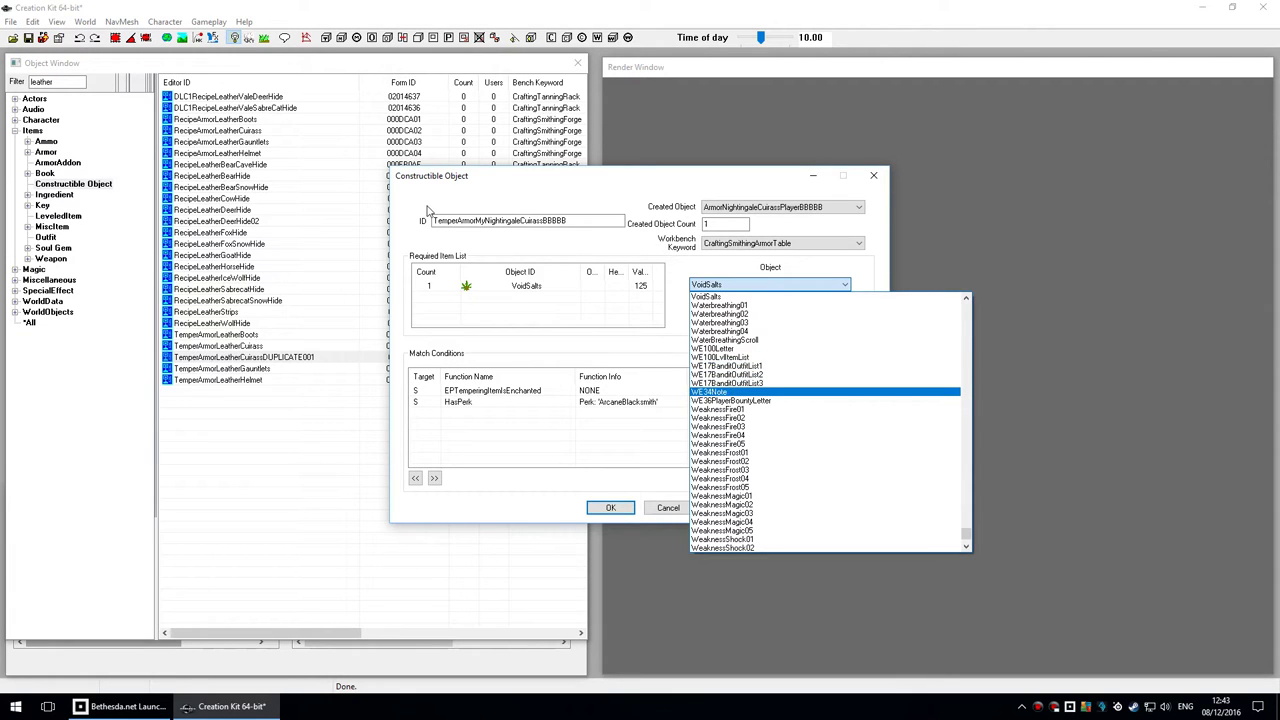
left_click_drag(966, 533, 965, 494)
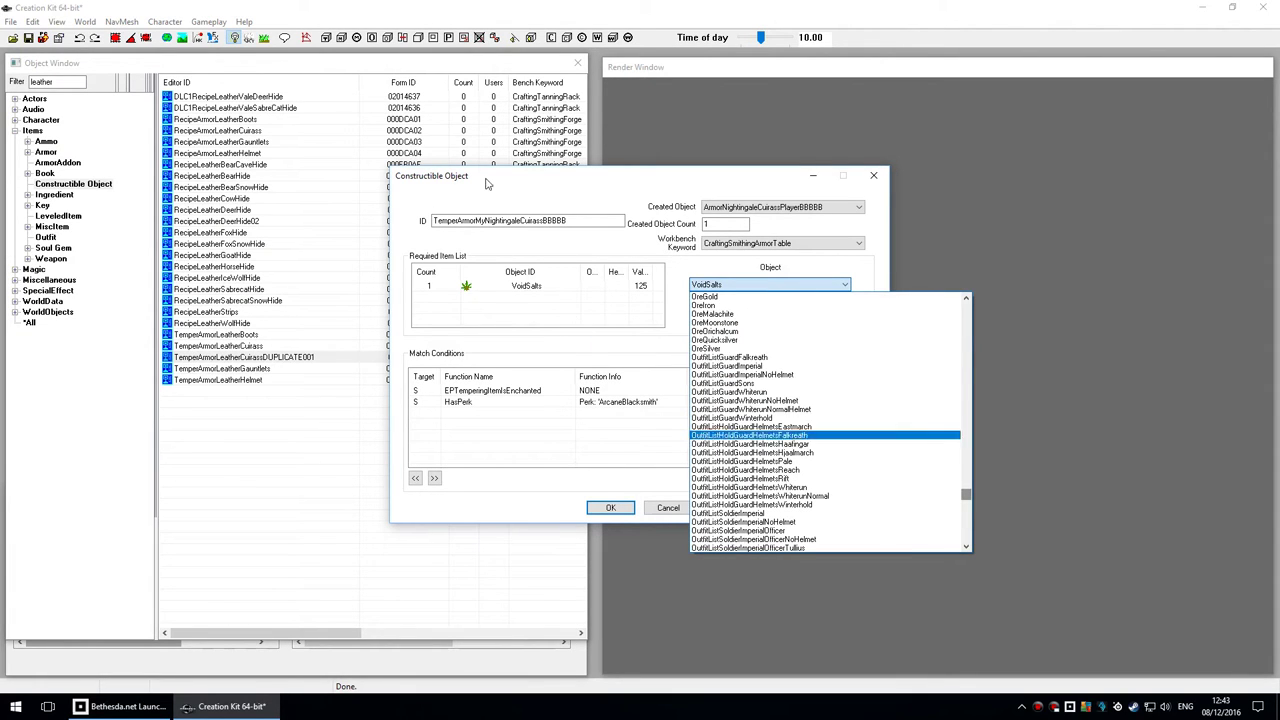
key("Return")
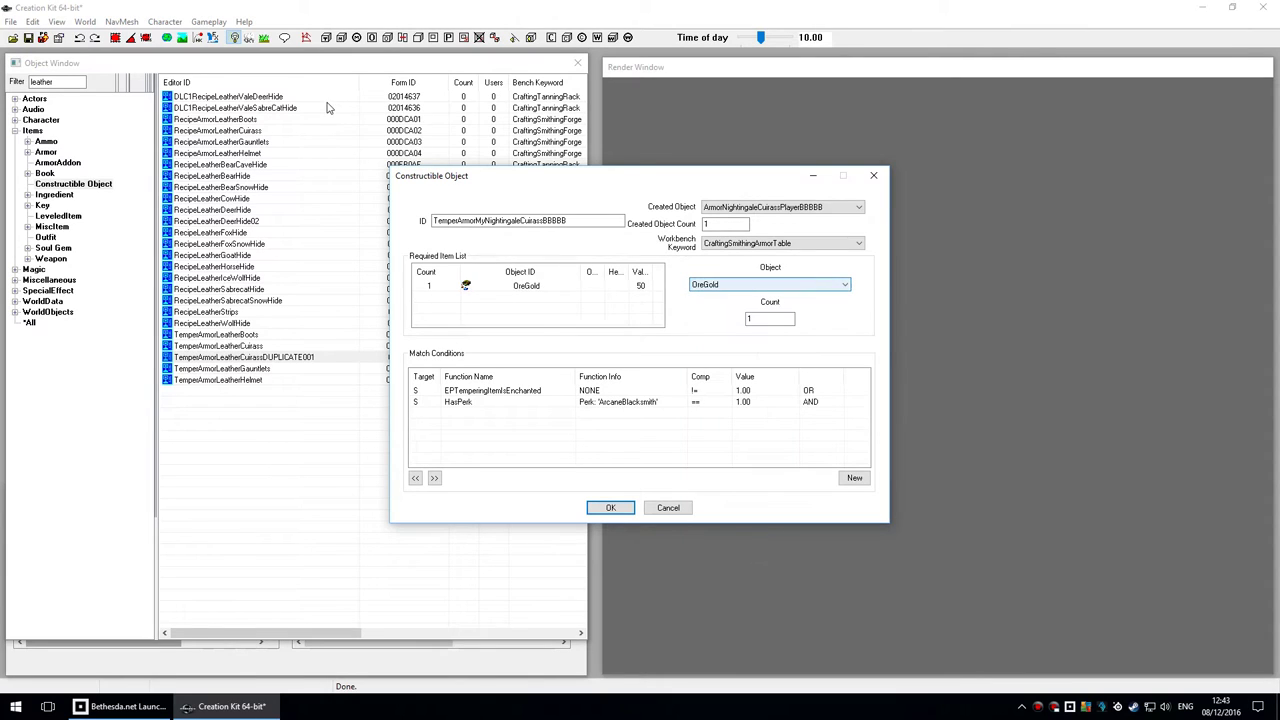
Change the tempering recipe's required item to OrcishArrow.
key("Tab")
left_click(502, 286)
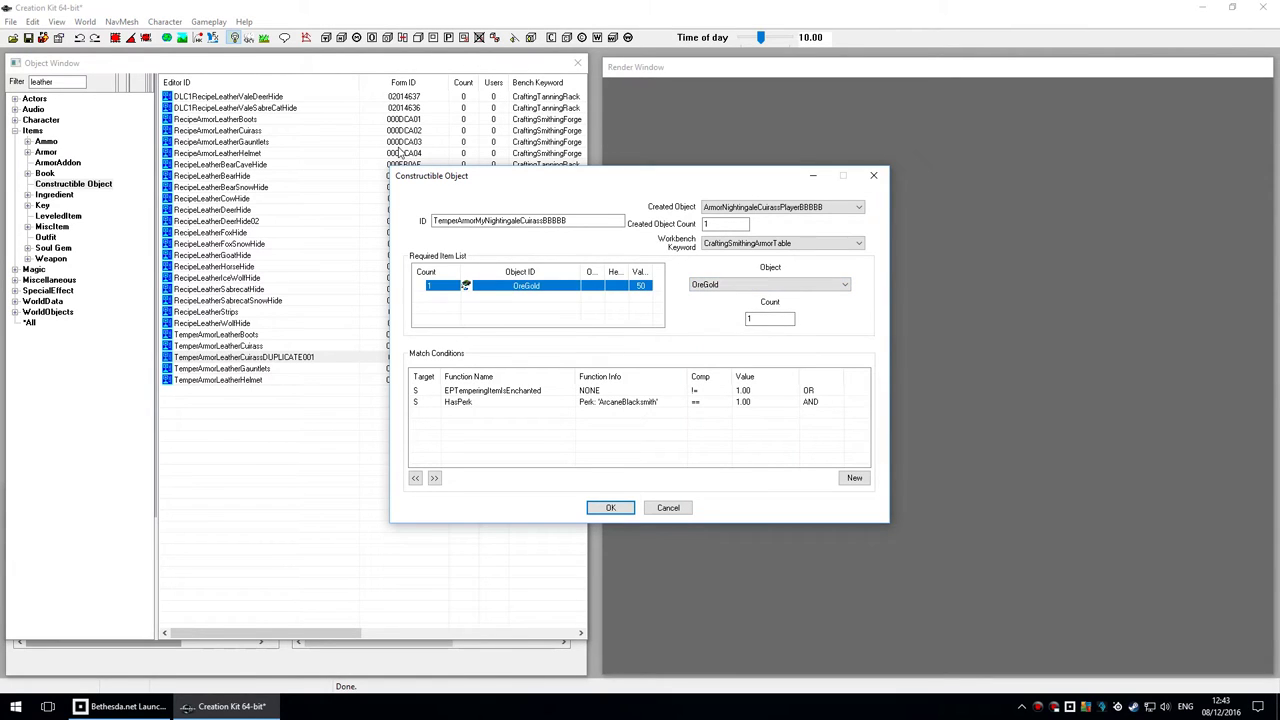
left_click(778, 285)
key("Up")
key("Up")
key("Up")
key("Up")
key("Up")
key("Up")
key("Up")
key("Up")
key("Up")
key("Up")
key("Up")
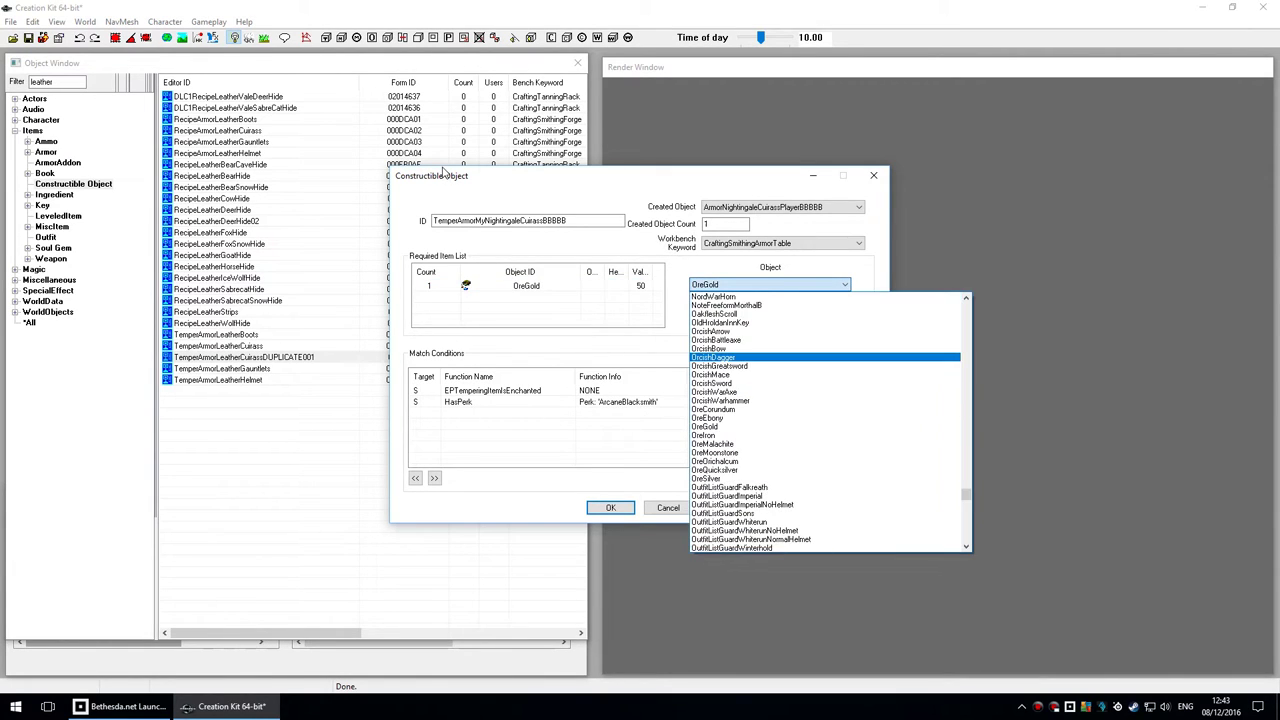
key("Return")
key("Tab")
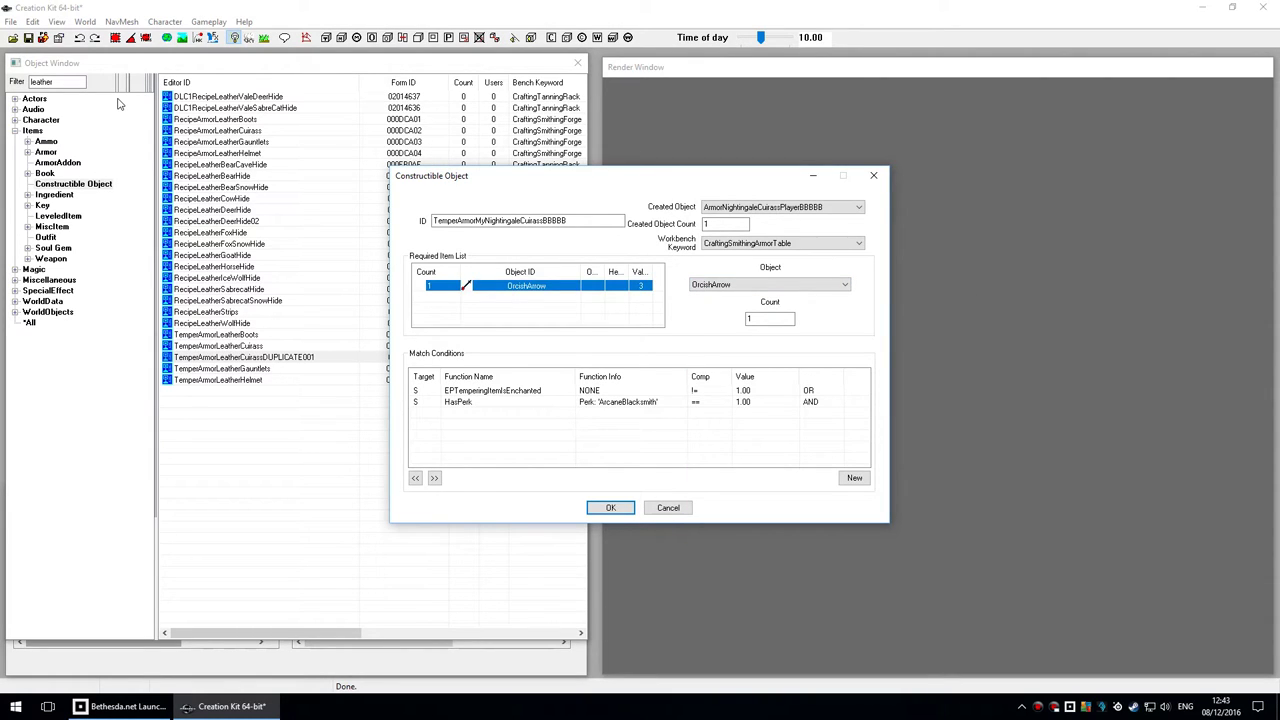
key("Tab")
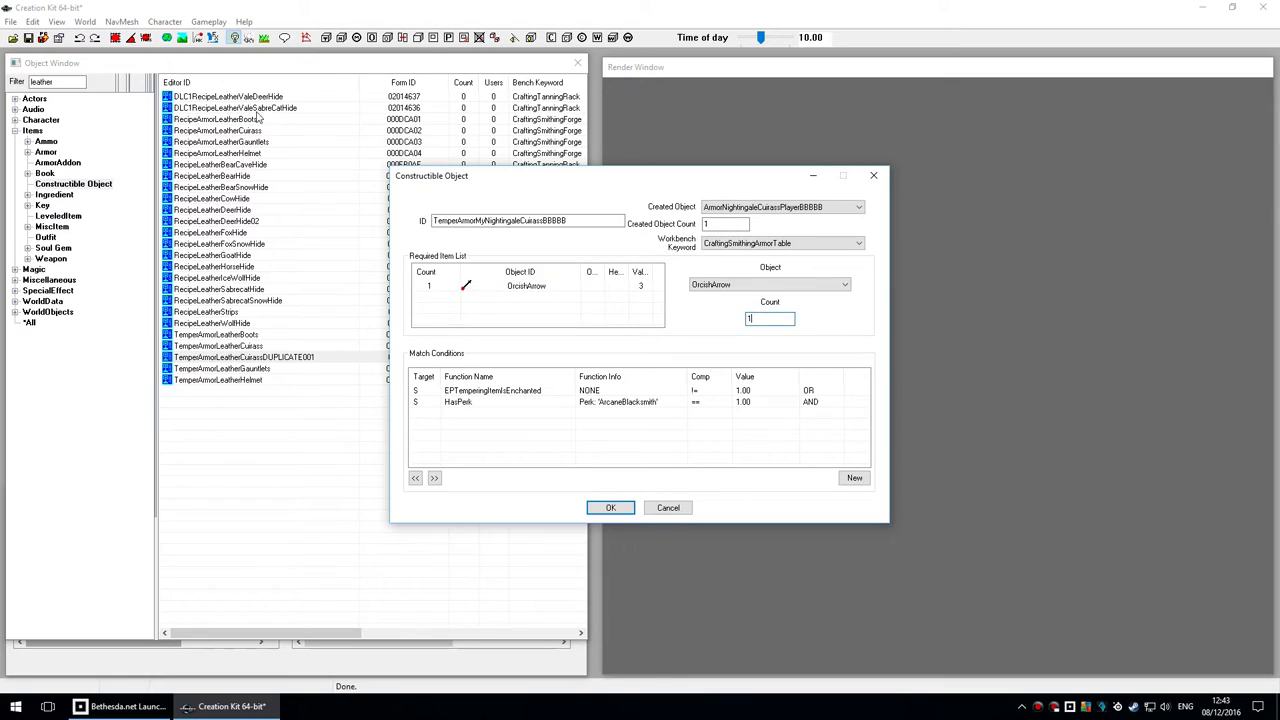
left_click(529, 286)
left_click(767, 318)
left_click(592, 219)
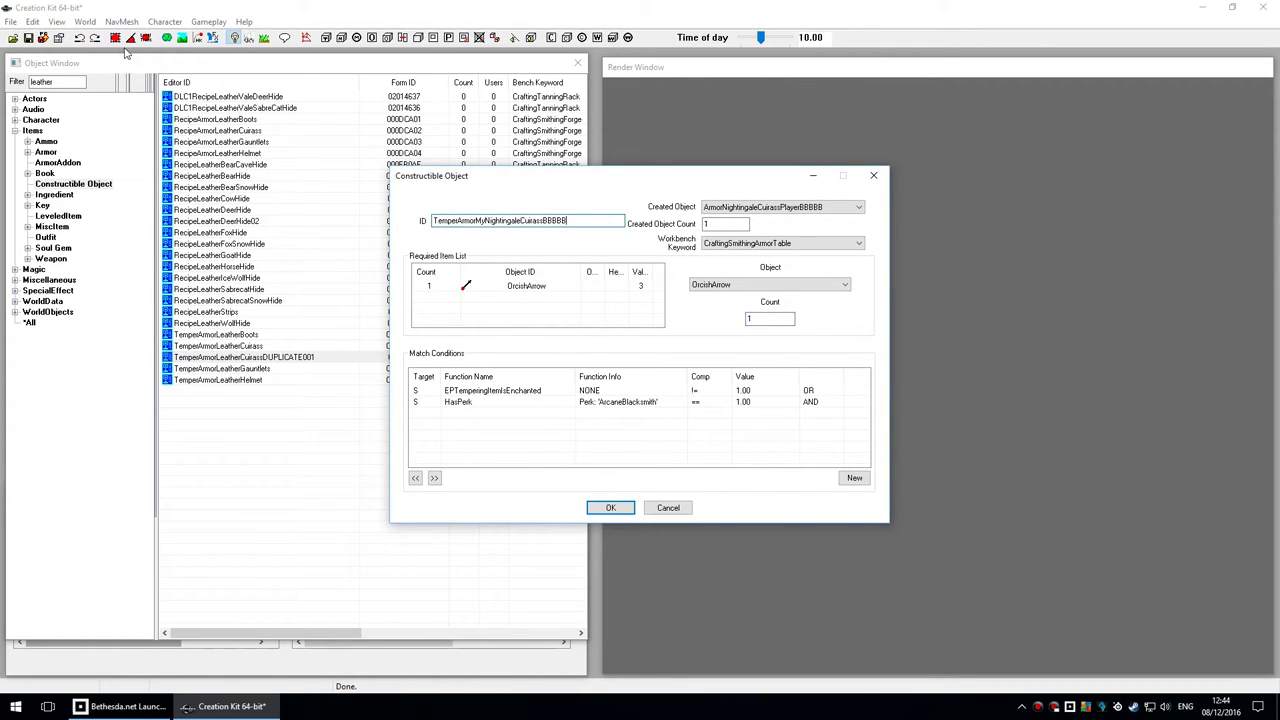
Change the tempering recipe's required item from the arrow to LeatherStrips.
left_click(790, 285)
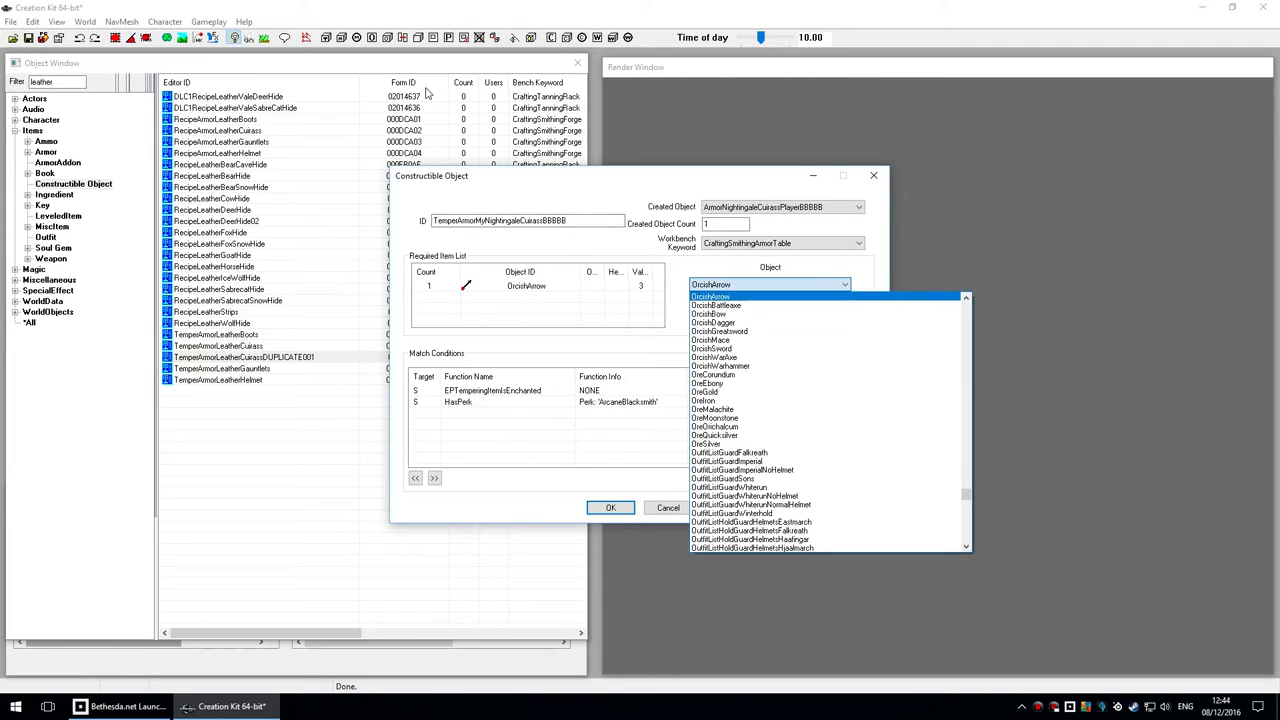
key("Escape")
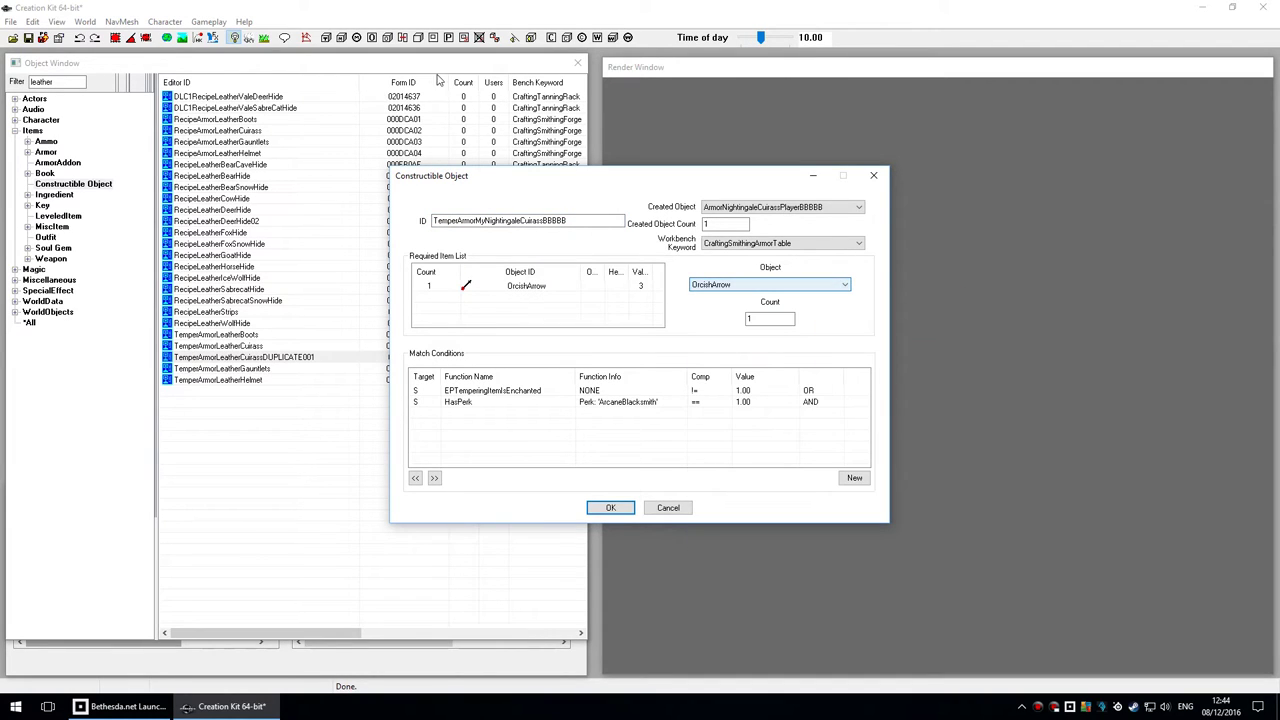
key("l")
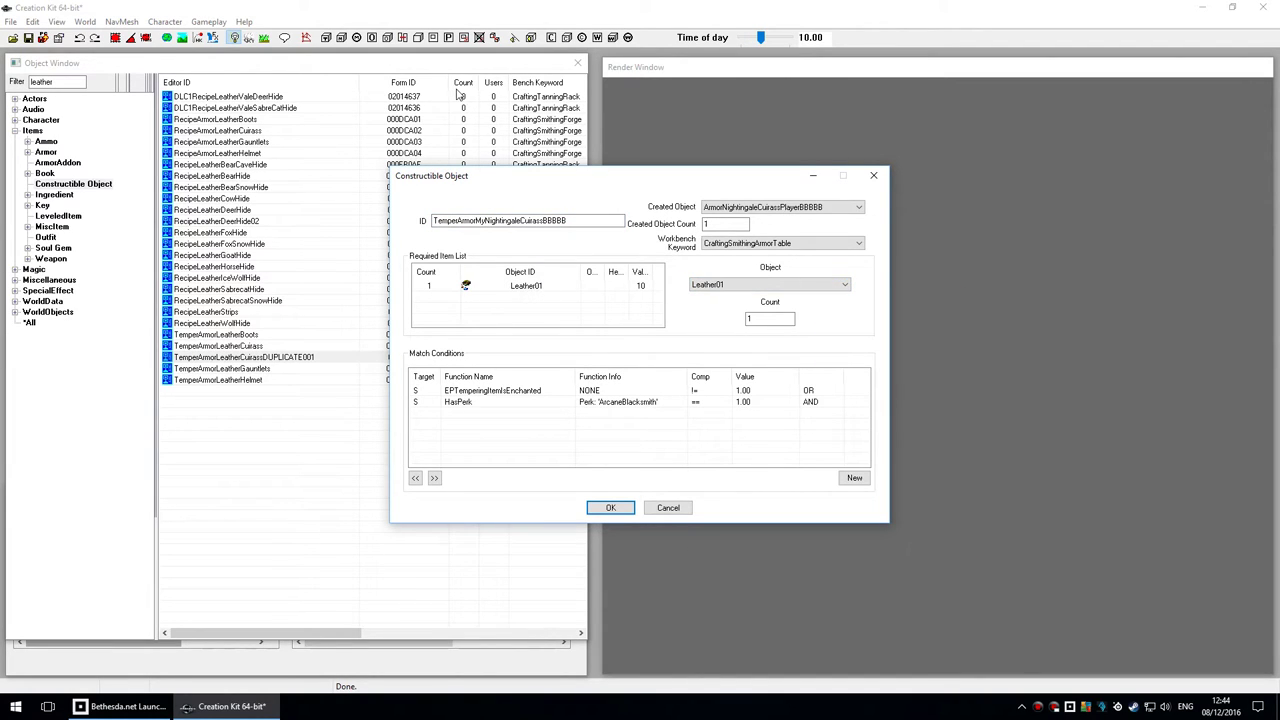
key("alt+Down")
key("Down")
key("Return")
Check the tempering recipe's match conditions and save it, renaming the record to TemperArmorMyNightingaleCuirassBBBBB without creating a new form.
left_click(546, 286)
key("Tab")
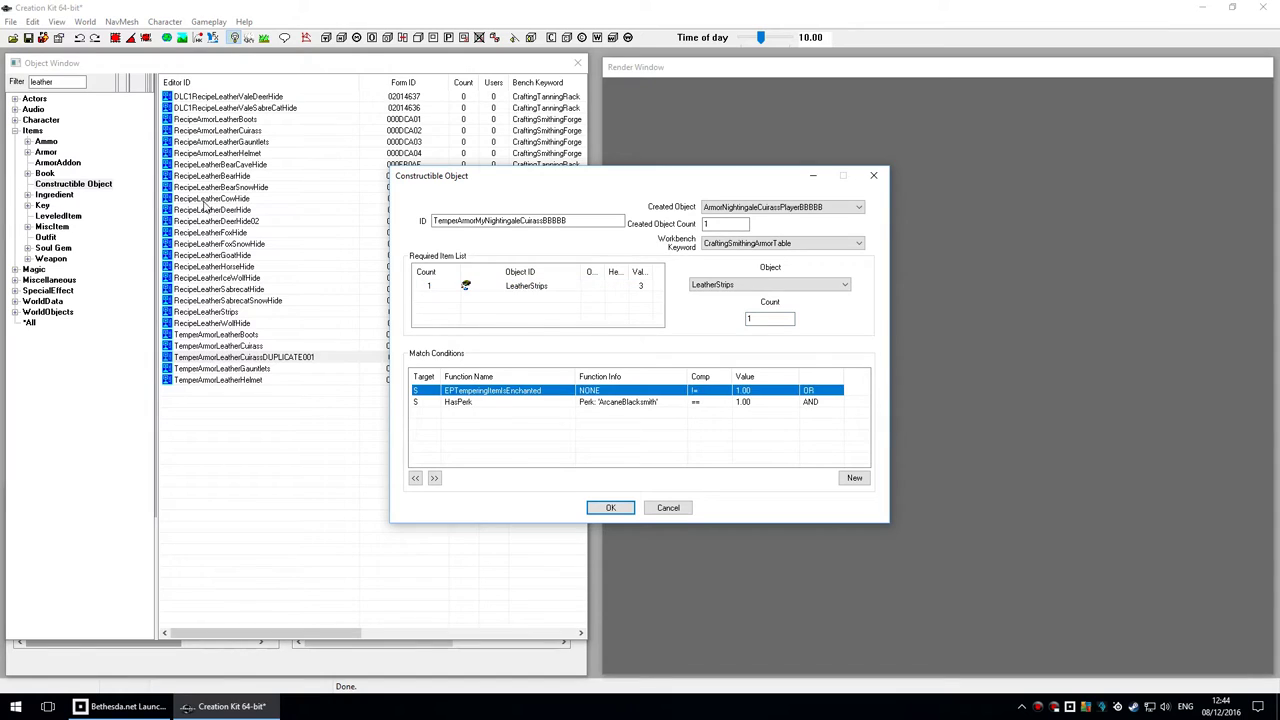
key("Down")
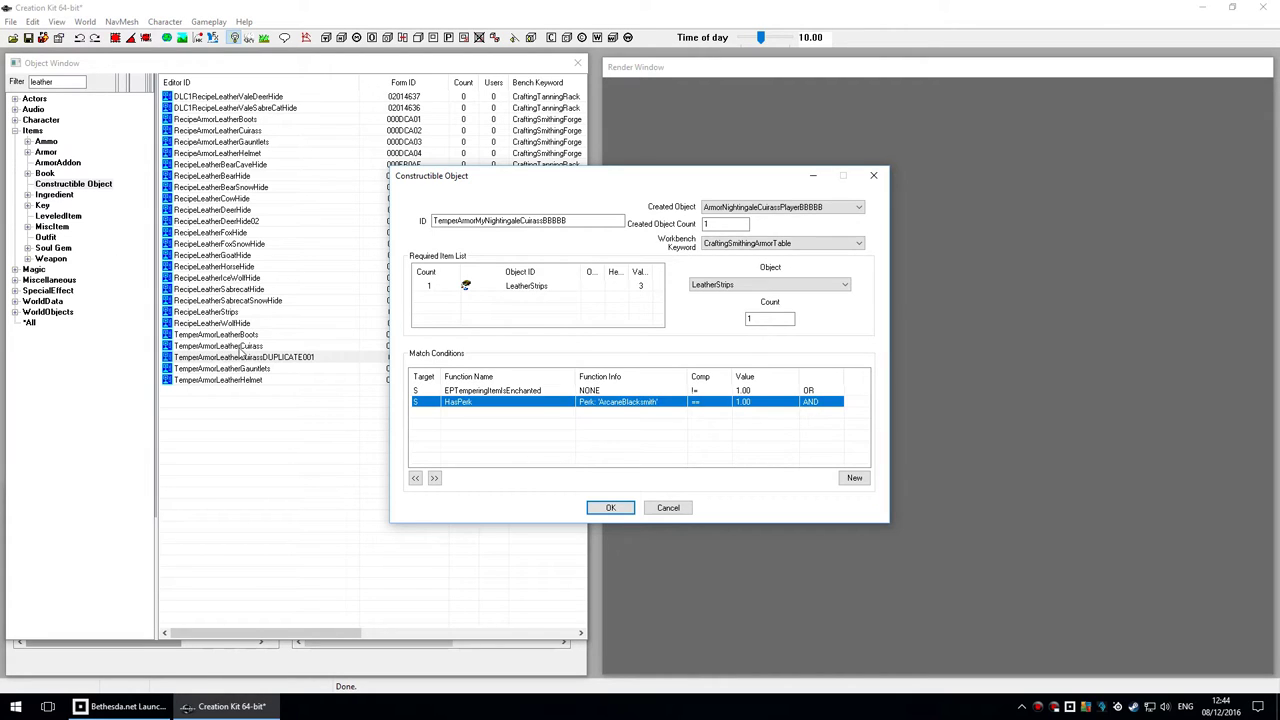
key("Return")
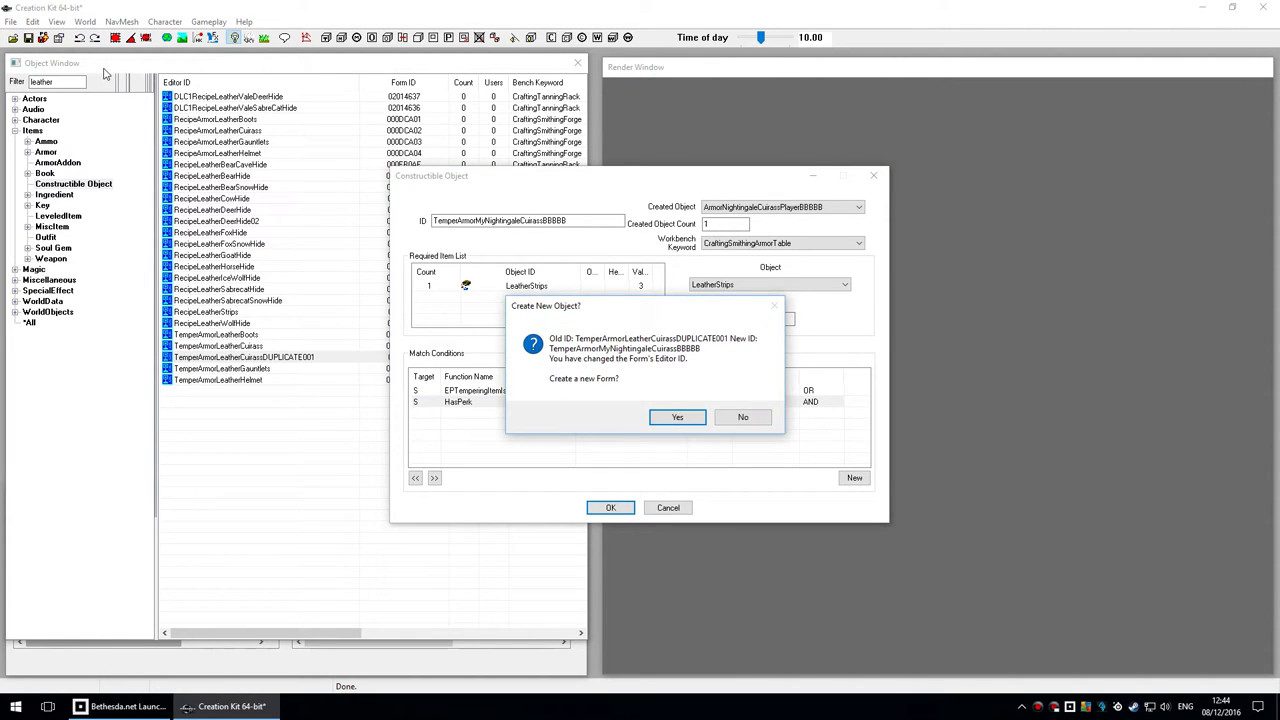
key("Return")
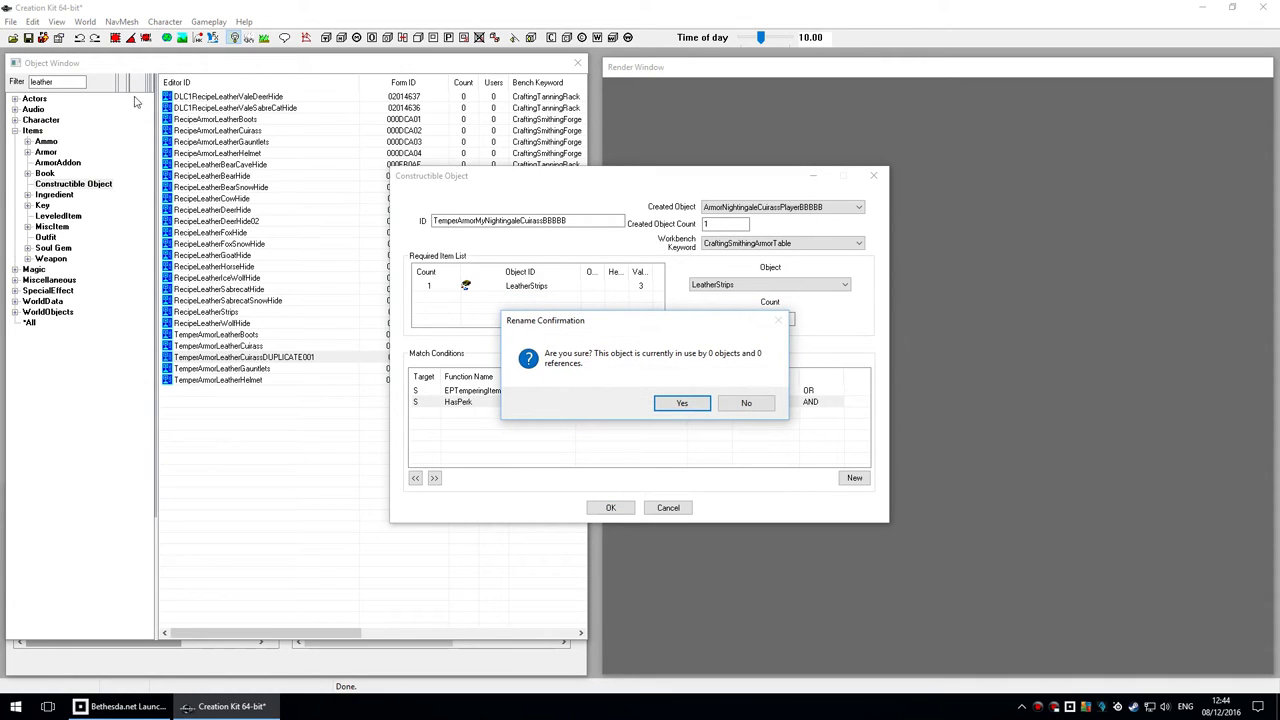
key("Return")
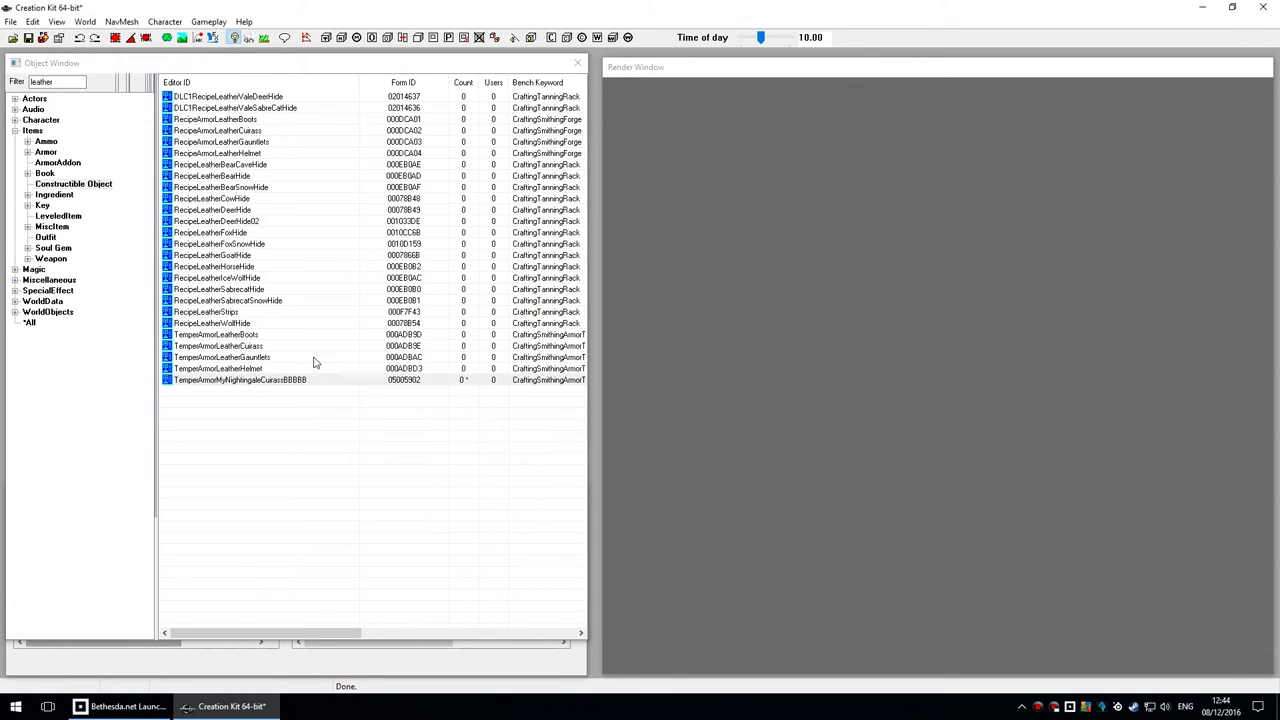
Filter the complete object list by bbbbb to list all the custom records.
left_click(307, 378)
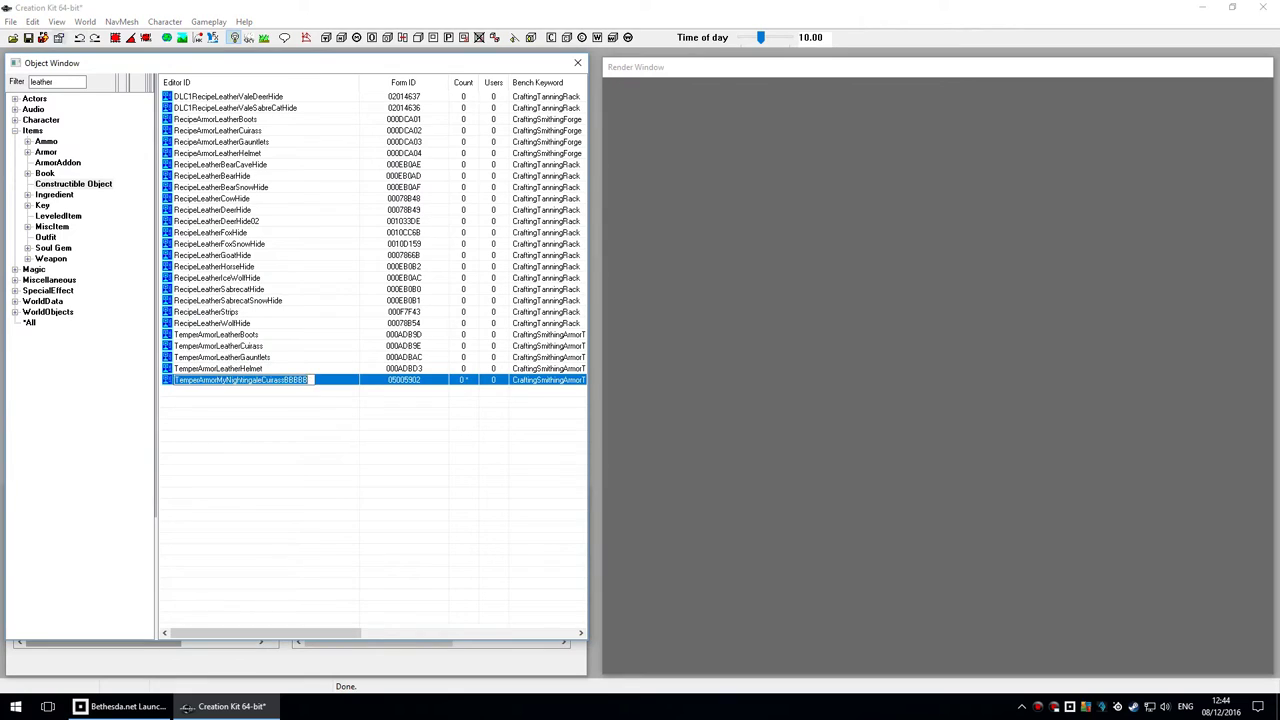
left_click_drag(63, 82, 28, 82)
type("bbbbb")
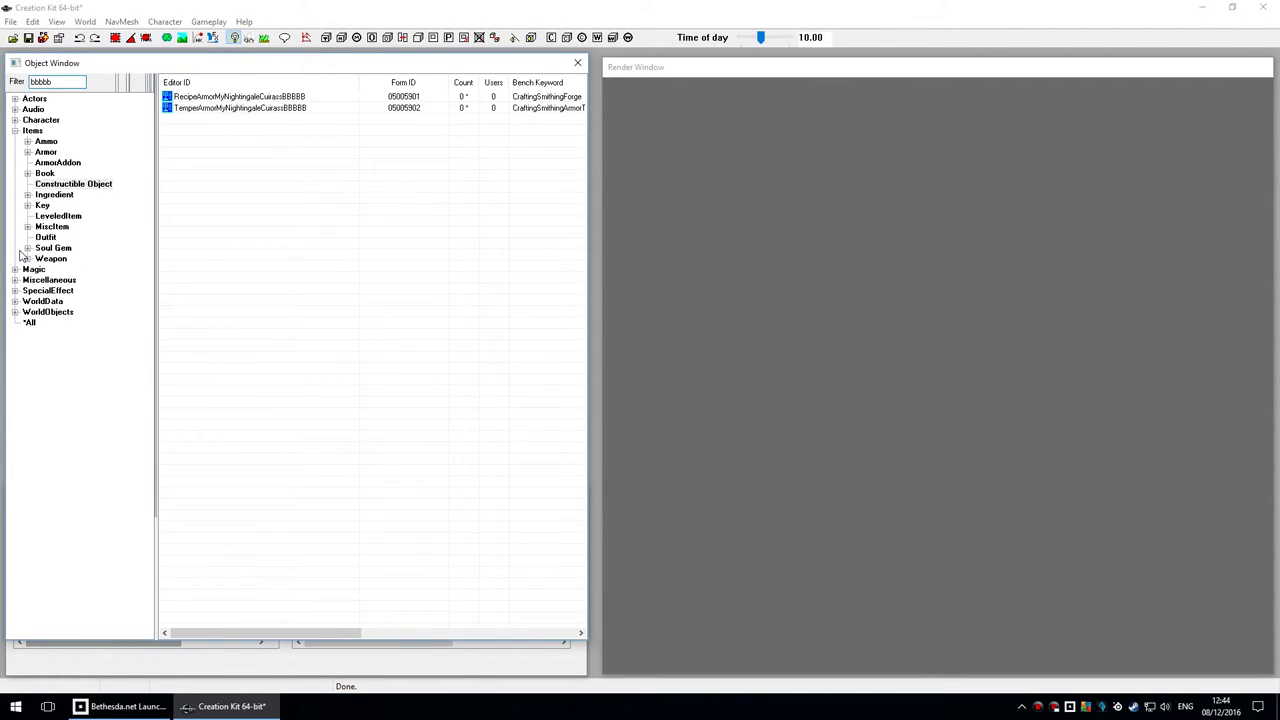
left_click(29, 322)
left_click(278, 96)
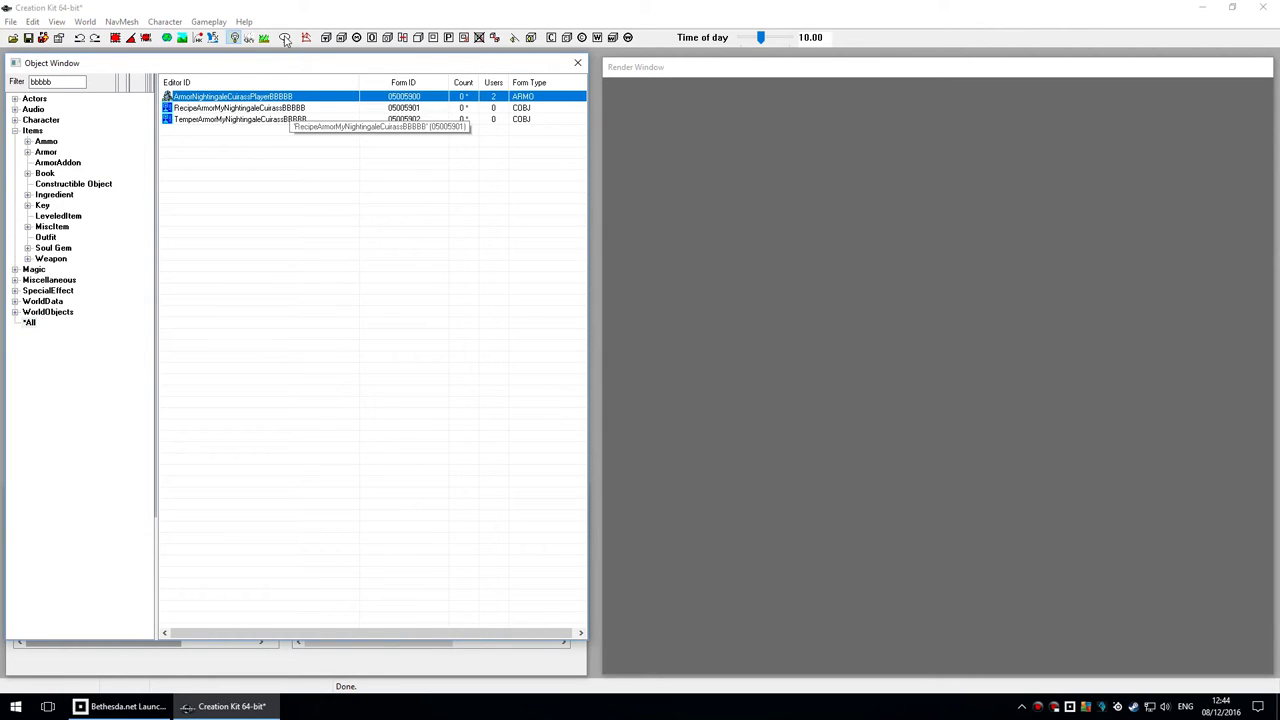
Check the created object of RecipeArmorMyNightingaleCuirassBBBBB, close it without changes, and look over the three custom records.
key("Down")
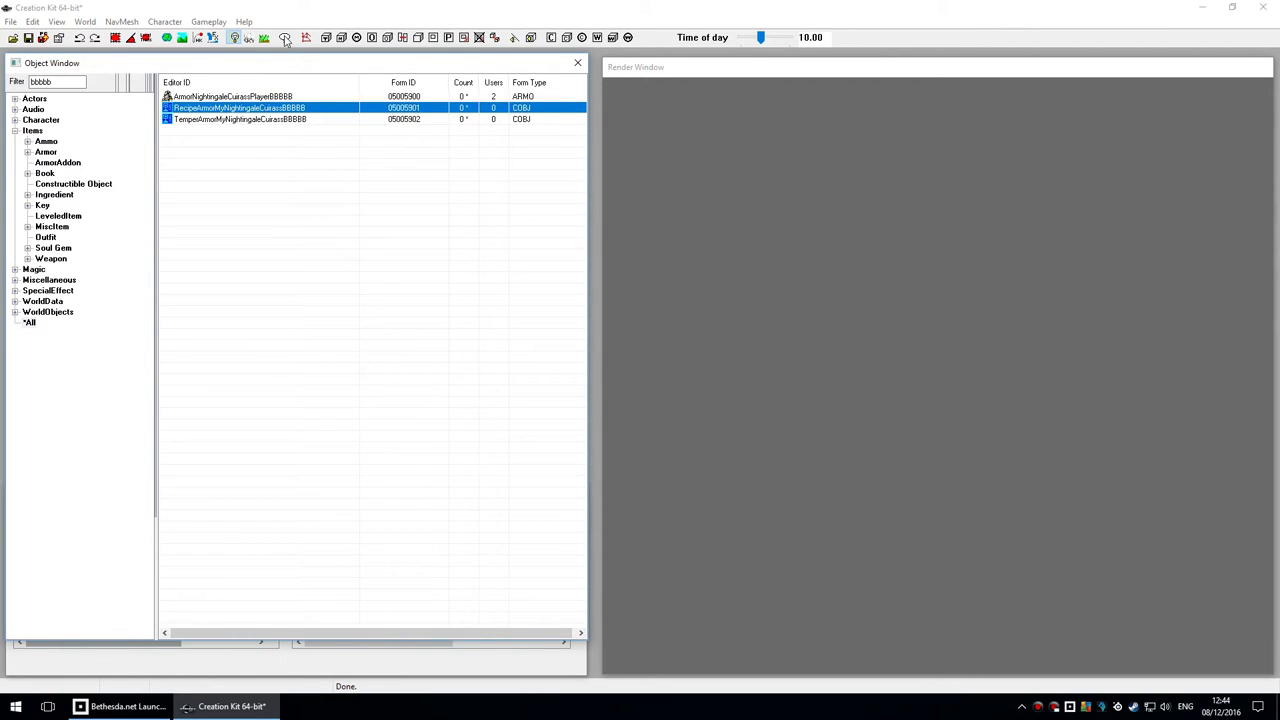
double_click(289, 108)
left_click(846, 207)
left_click(846, 207)
left_click(670, 508)
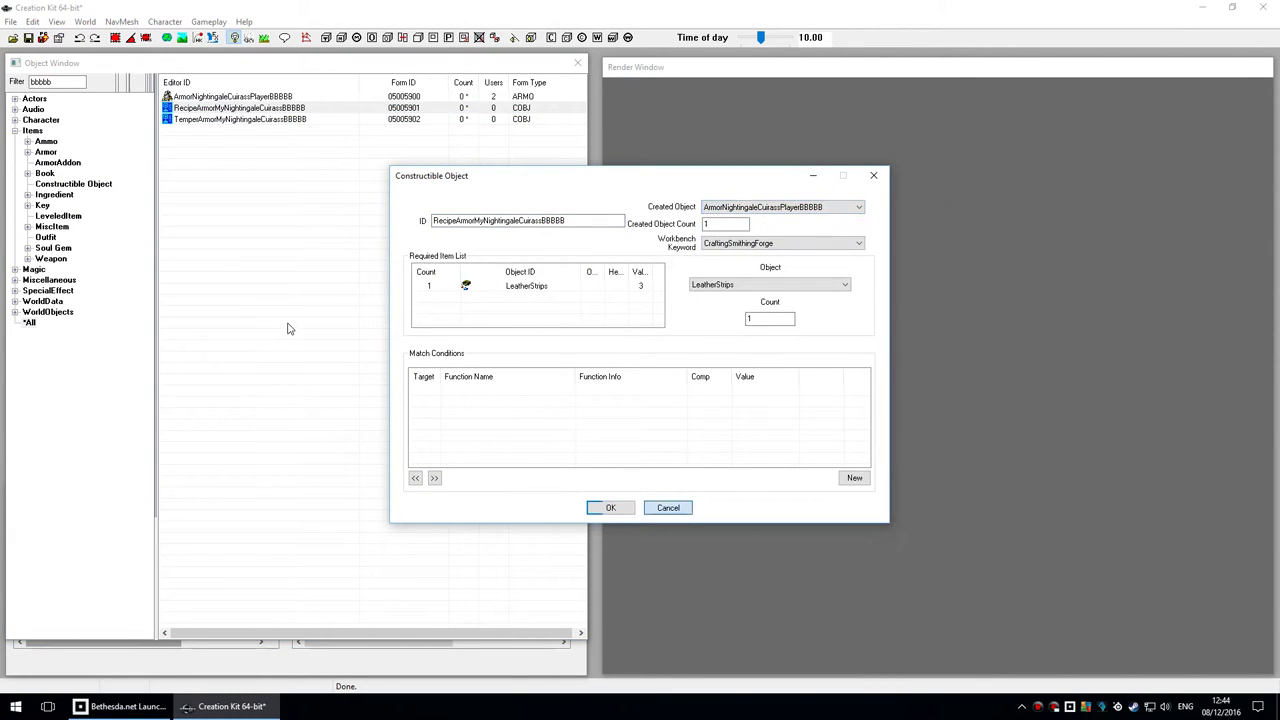
left_click(250, 97)
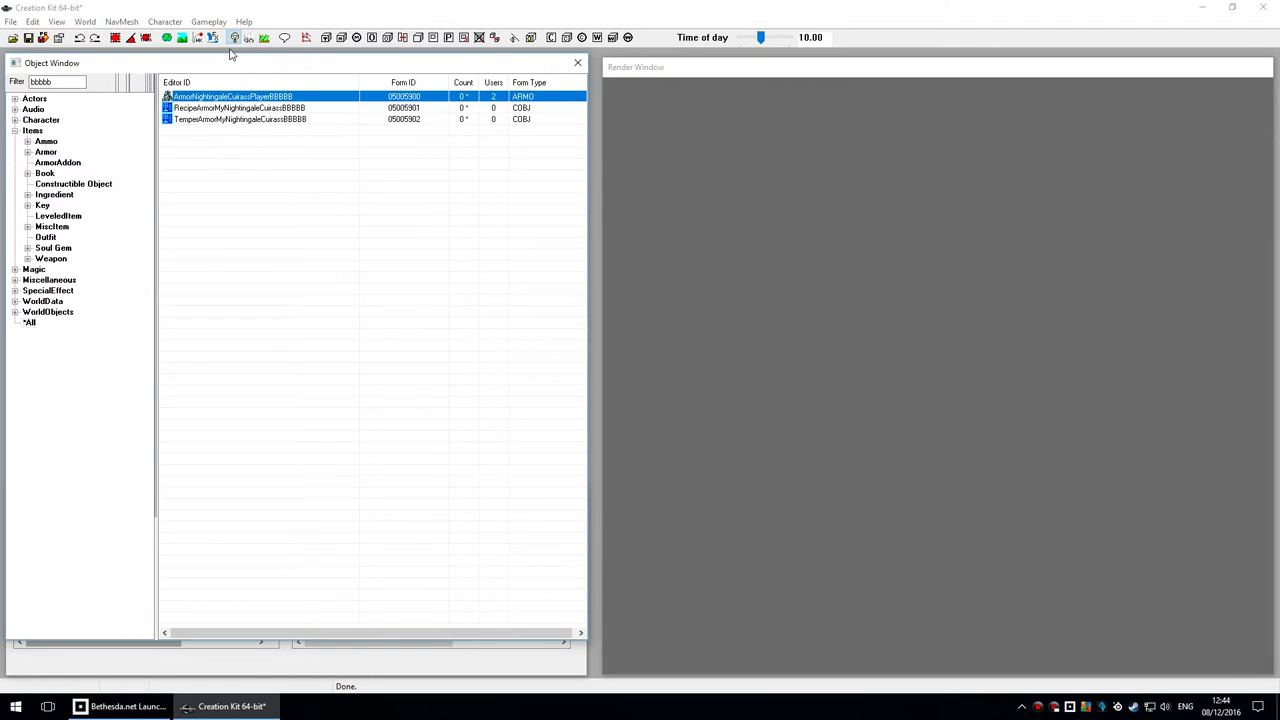
left_click(260, 119)
key("Up")
key("Up")
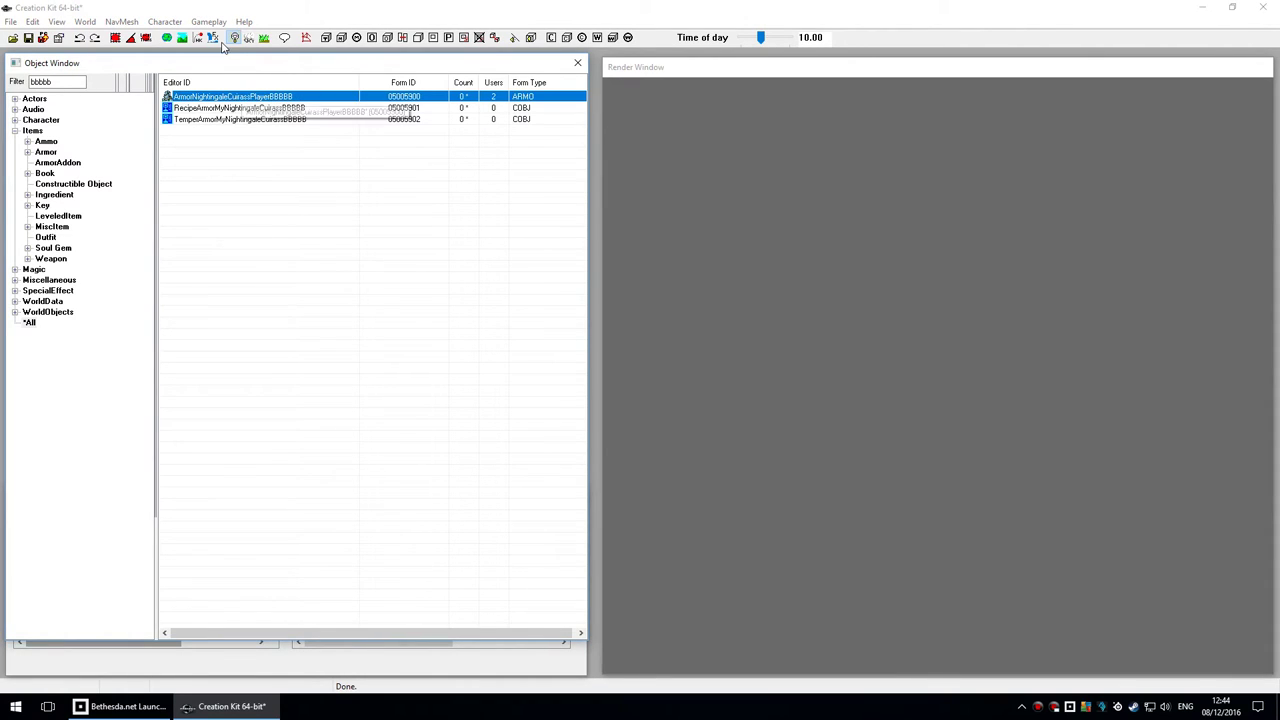
Save the plugin as BBBBBarmorstuff.esp in the Skyrim Special Edition Data folder.
left_click(222, 150)
key("ctrl+s")
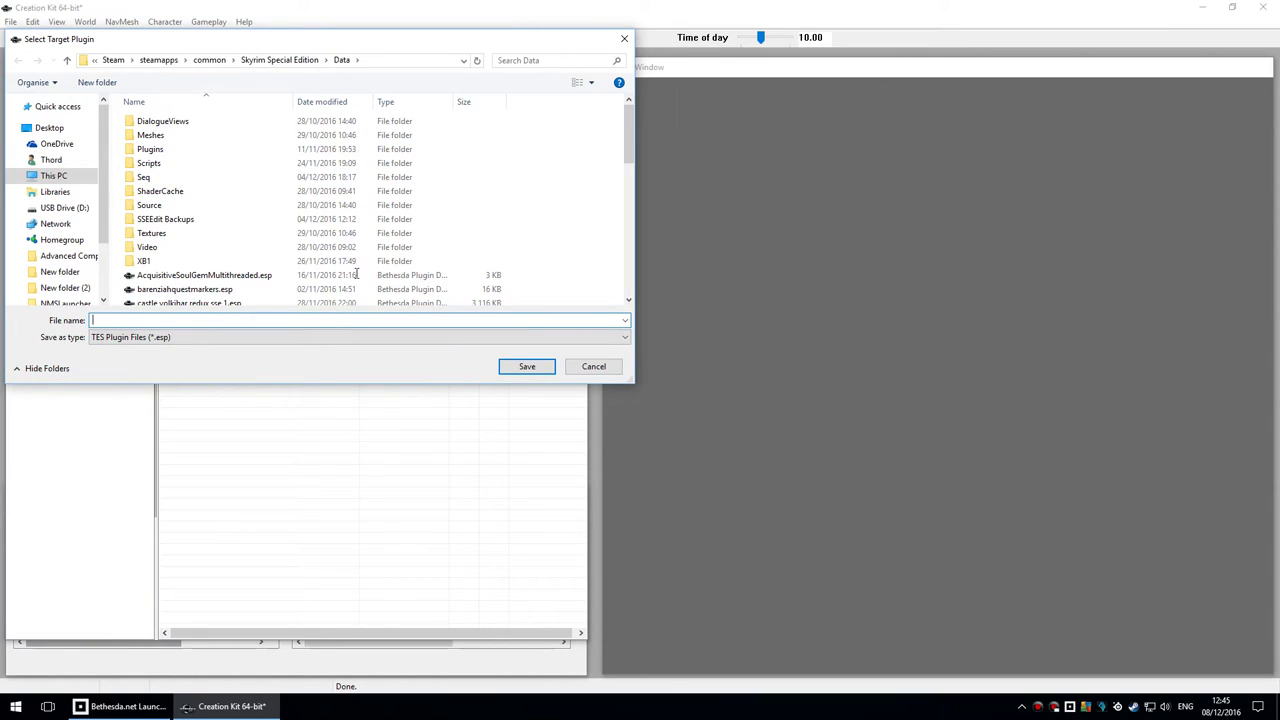
type("BBBBarmorstuff")
key("Return")
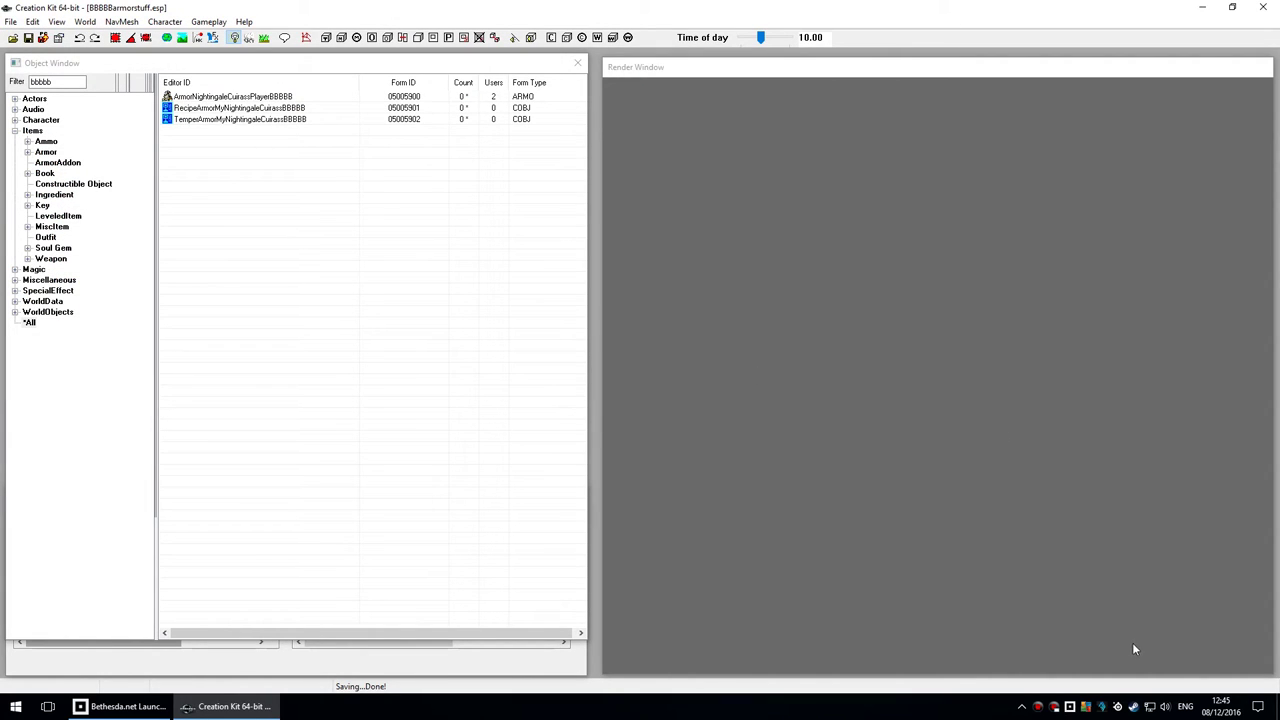
Launch Skyrim Special Edition through Steam, enable BBBBBarmorstuff.esp in the mod load order, and accept reloading the data files.
right_click(1134, 705)
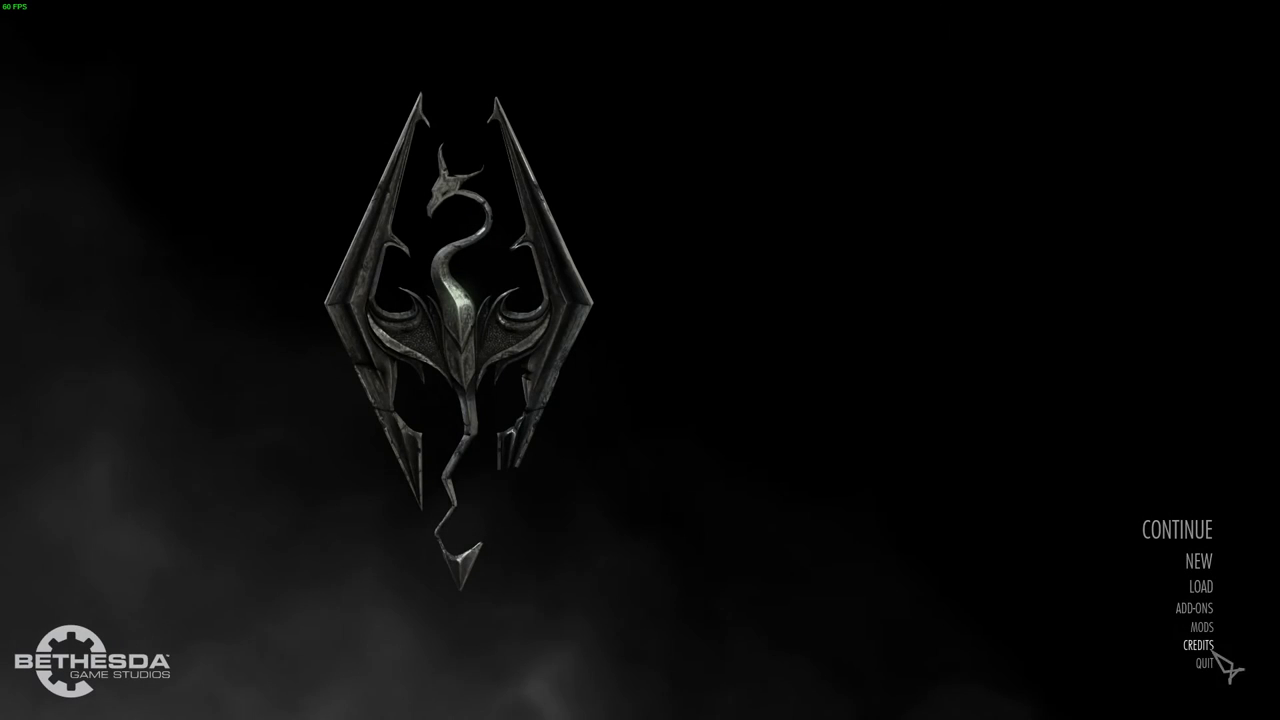
left_click(1205, 628)
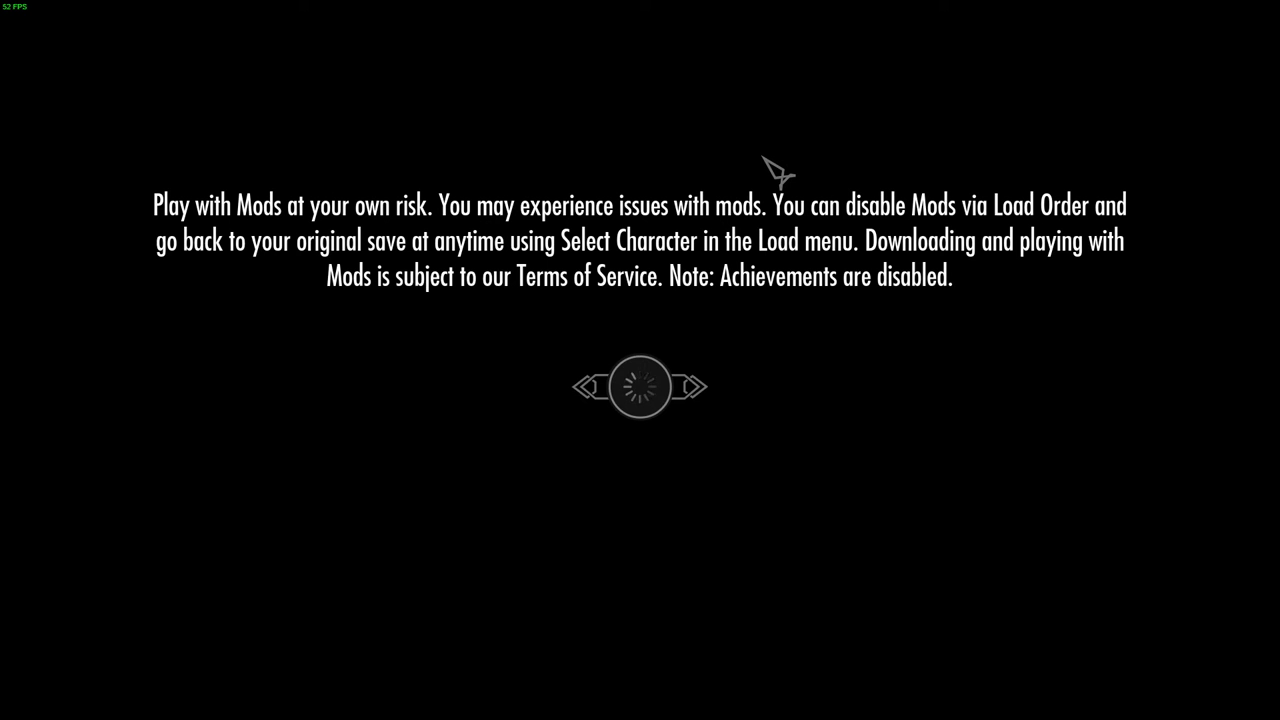
key("t")
scroll(480, 295, "down", 5)
scroll(482, 375, "down", 15)
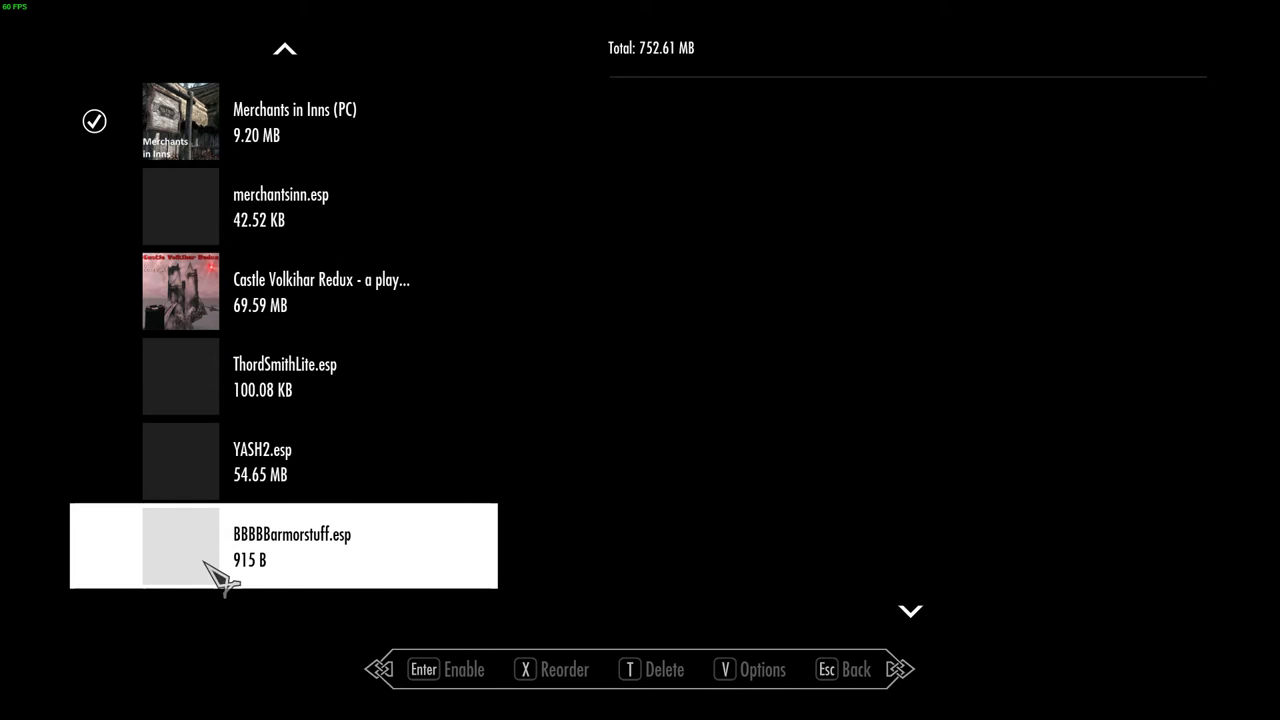
left_click(113, 558)
scroll(409, 505, "up", 3)
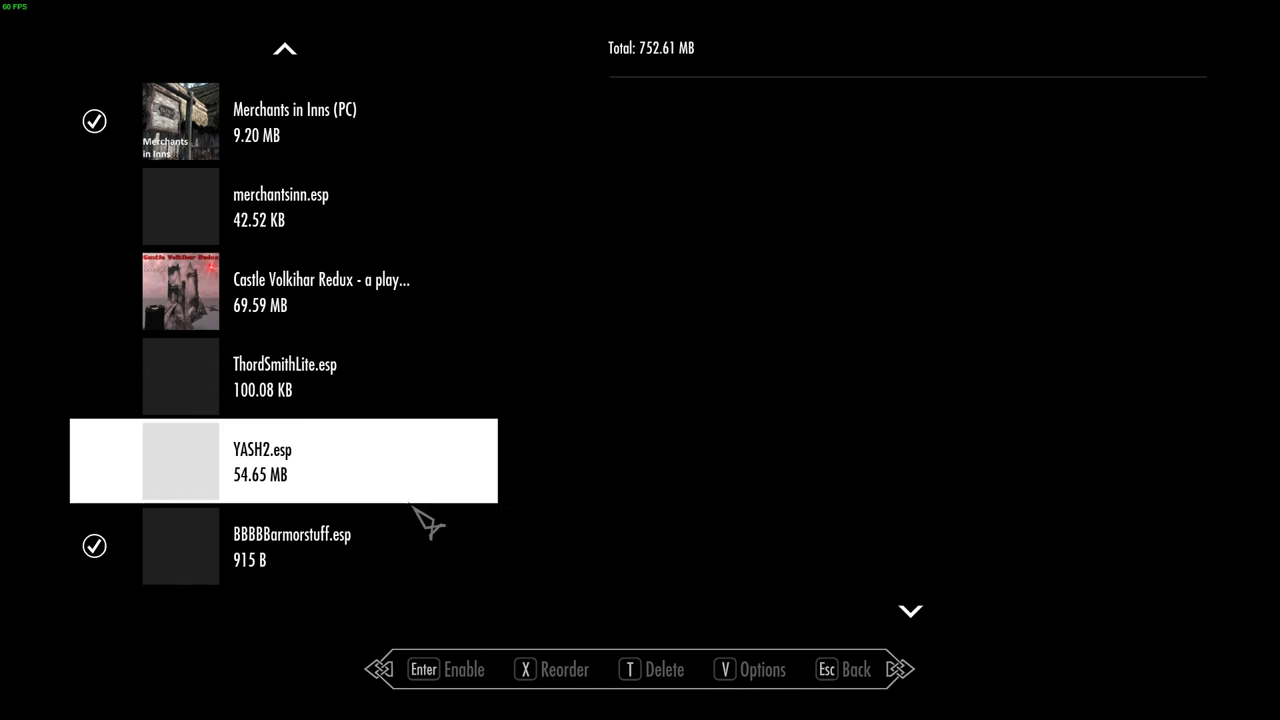
scroll(415, 505, "down", 2)
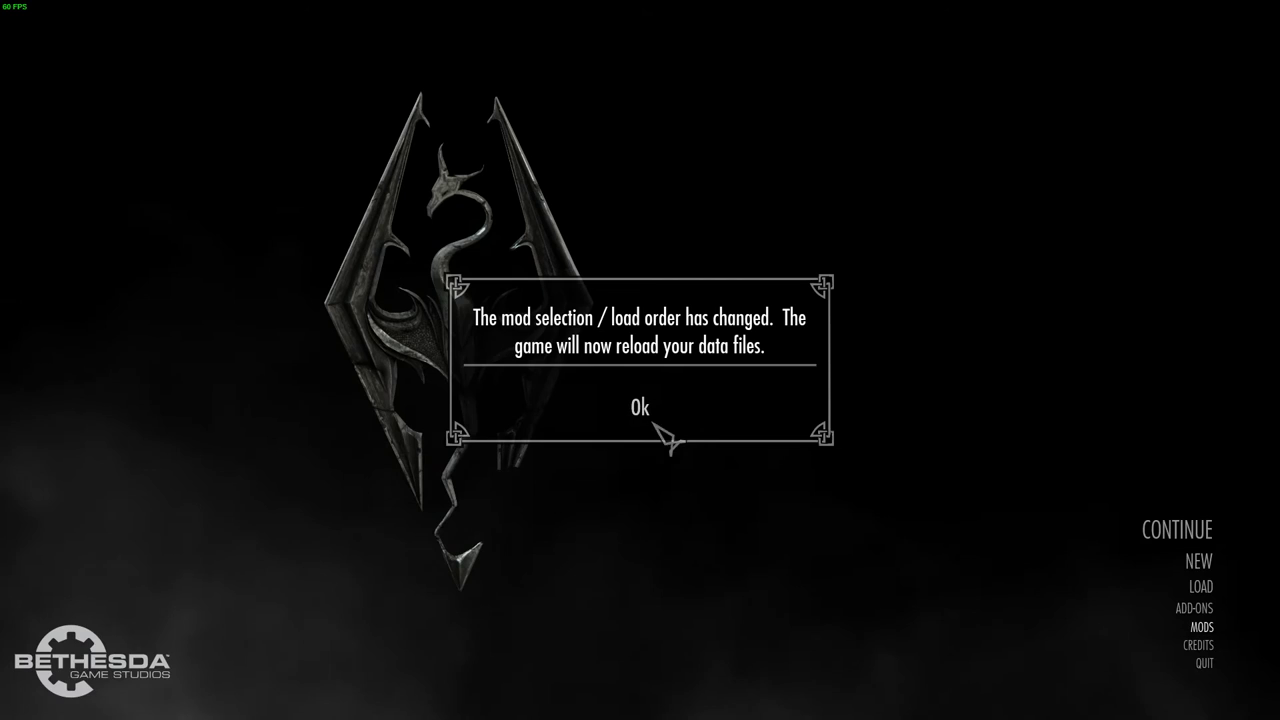
left_click(654, 425)
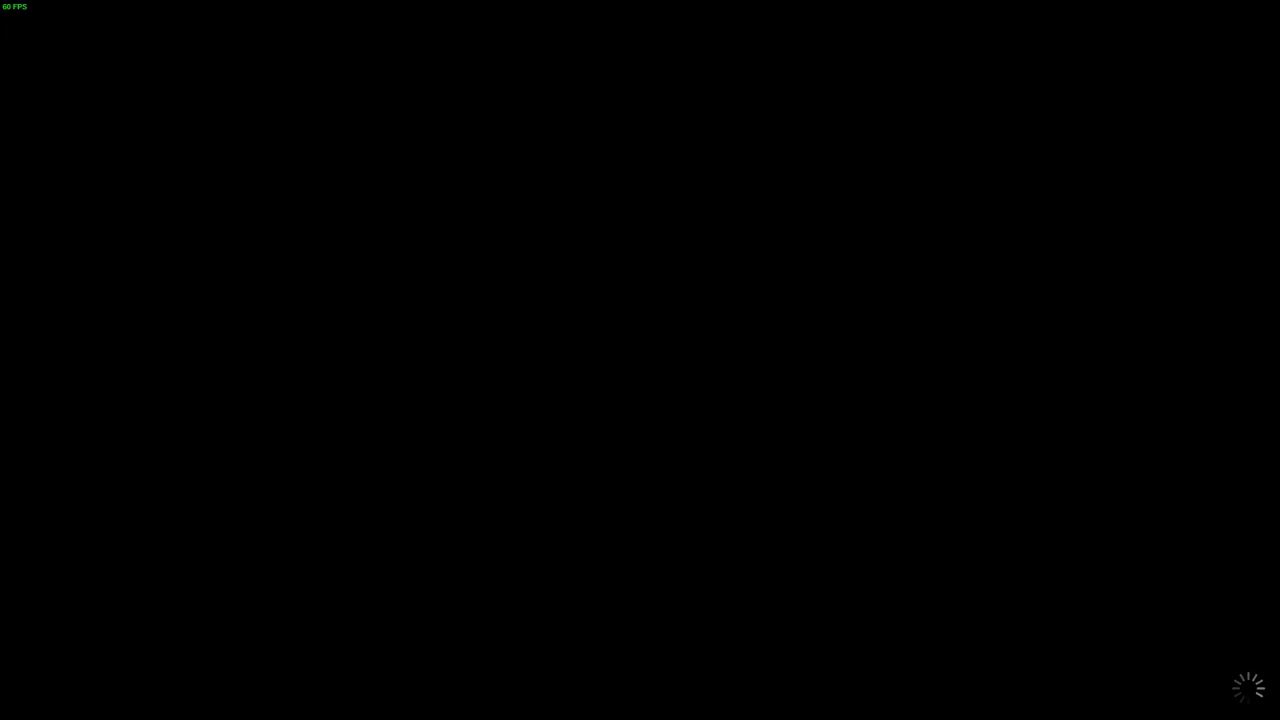
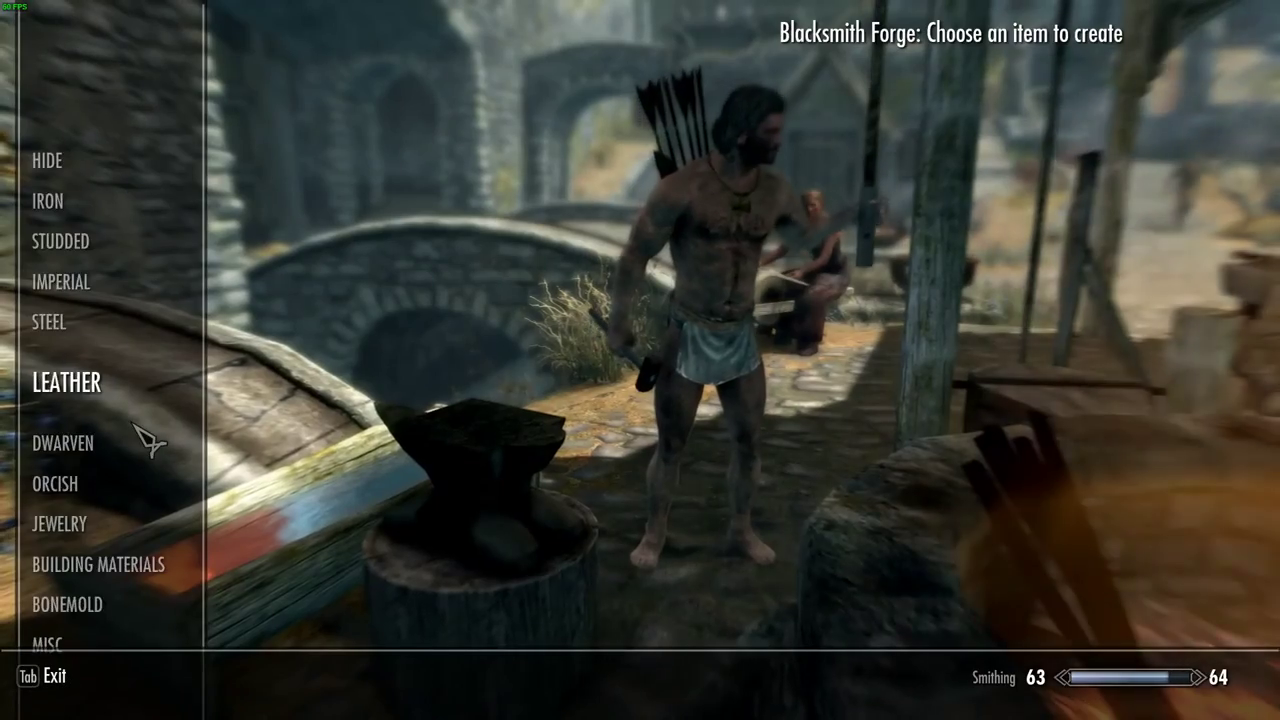
Create the Nightingale Armor BBBBB from the Misc category at the blacksmith forge and leave the forge.
left_click(118, 452)
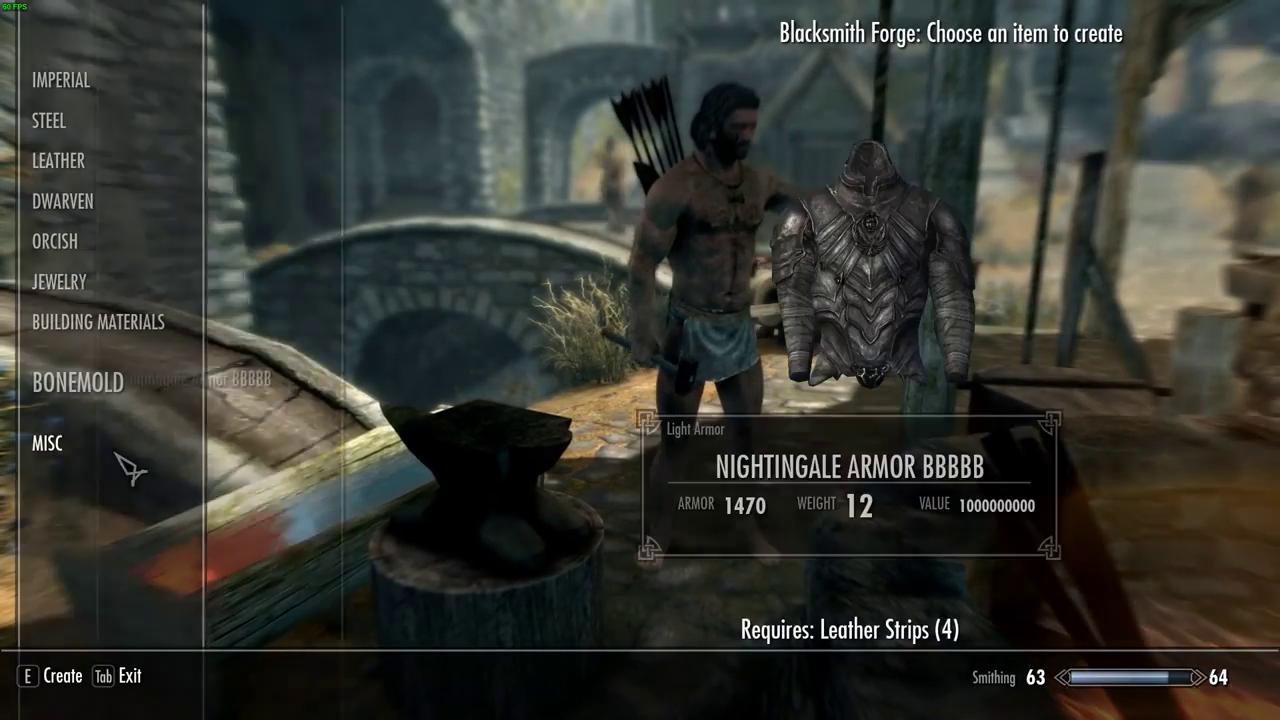
scroll(100, 400, "down", 1)
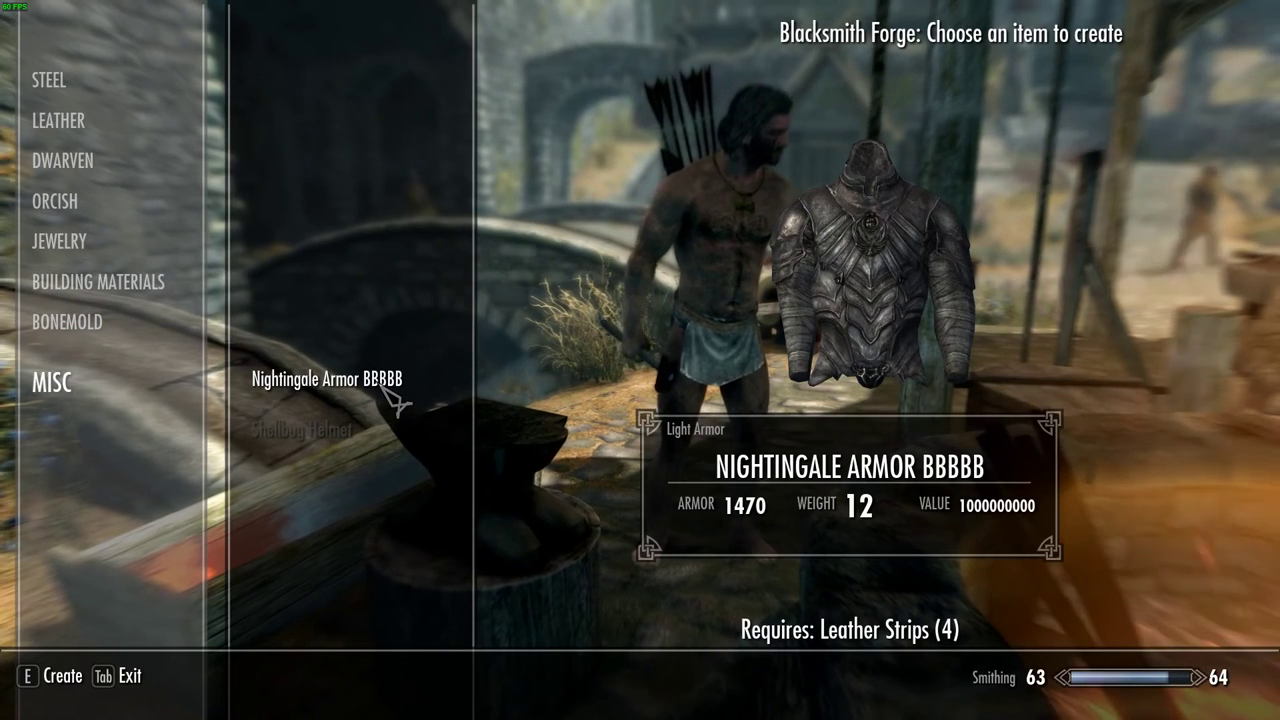
key("e")
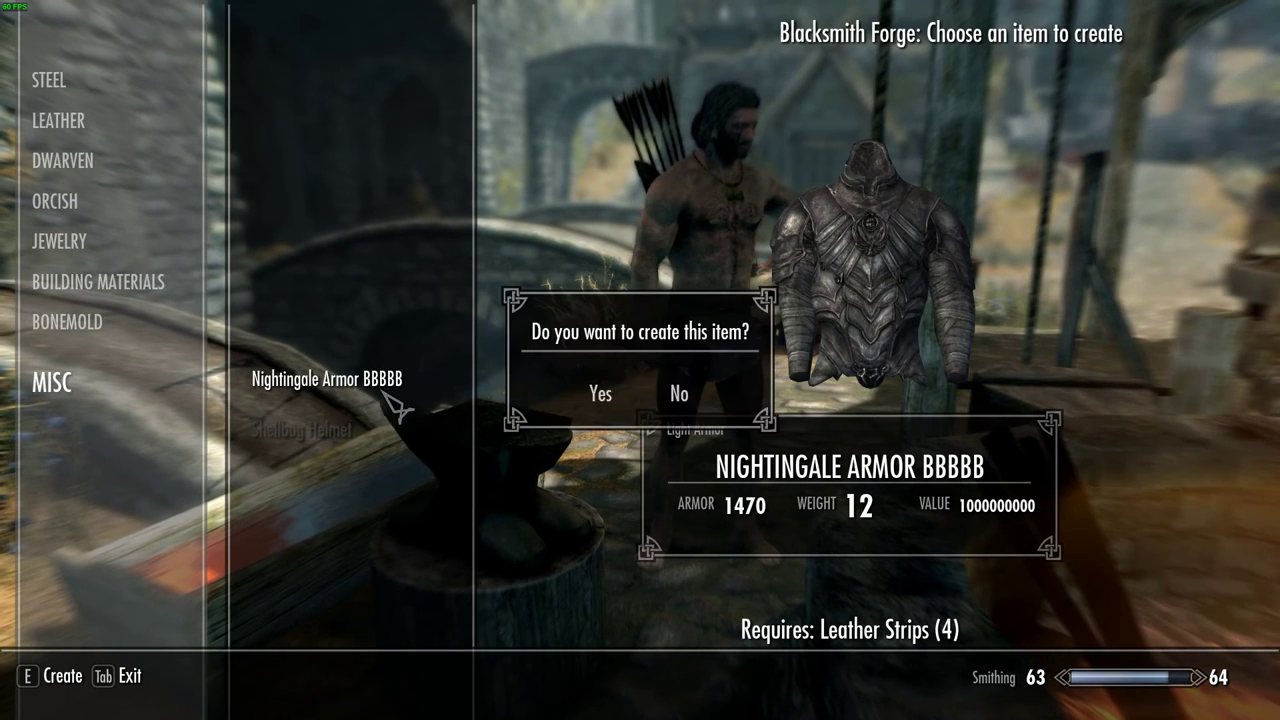
left_click(621, 390)
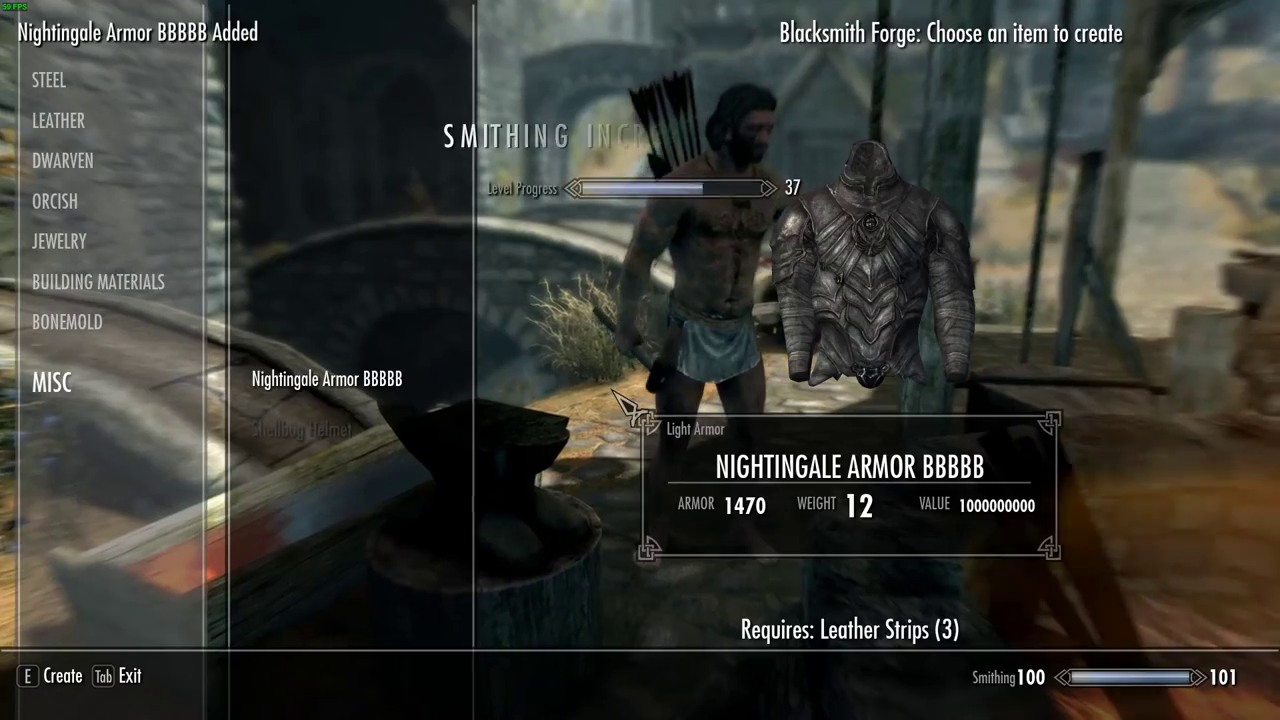
key("Tab")
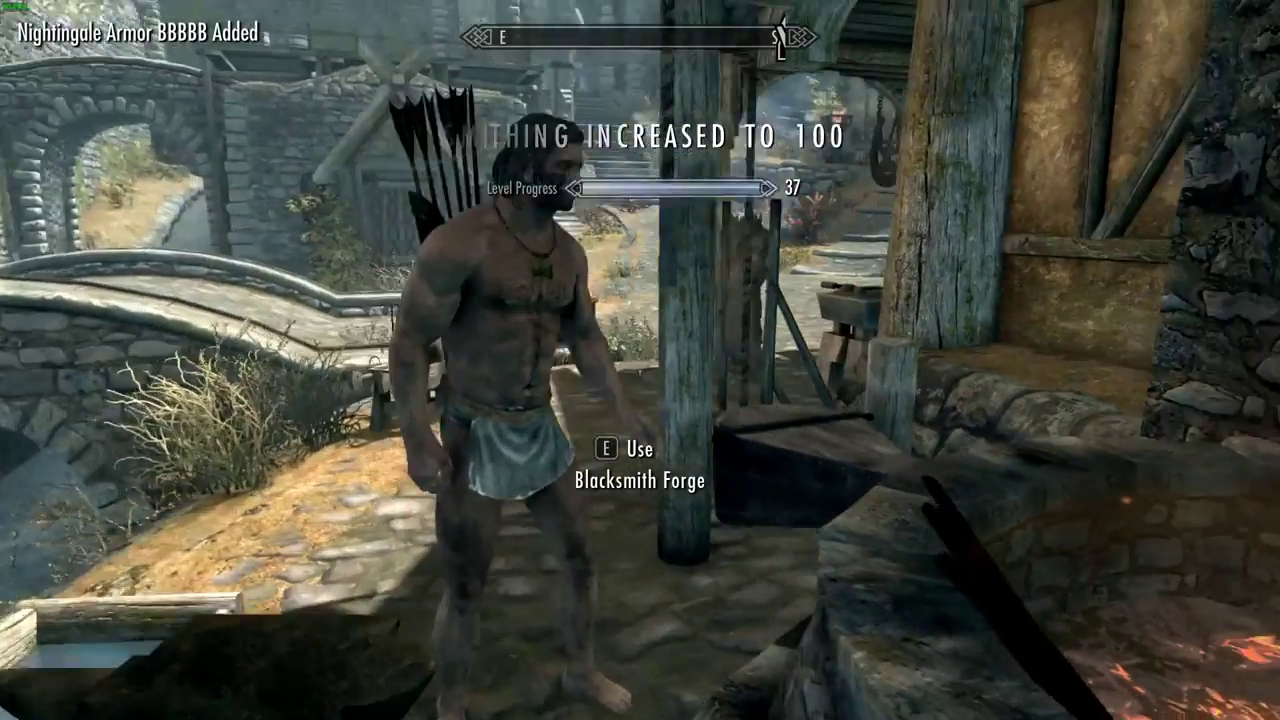
Equip the Nightingale Armor BBBBB from the apparel in the inventory and close the inventory.
key("i")
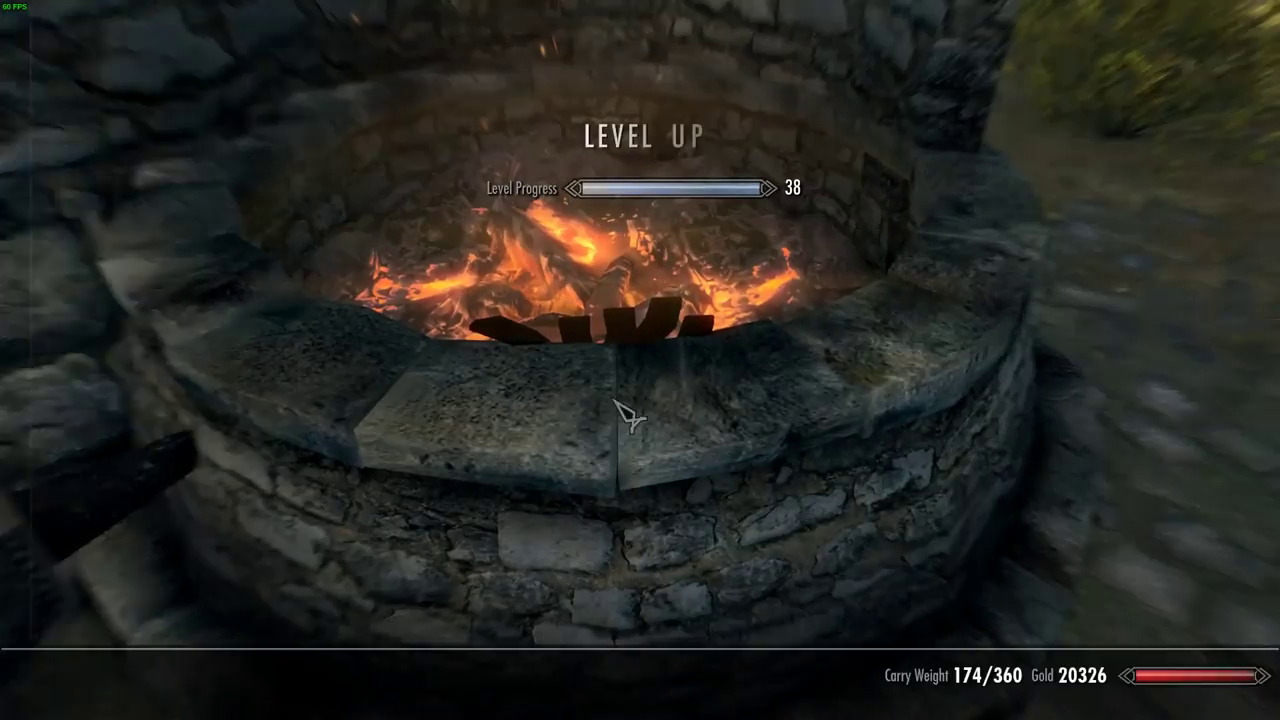
left_click(160, 524)
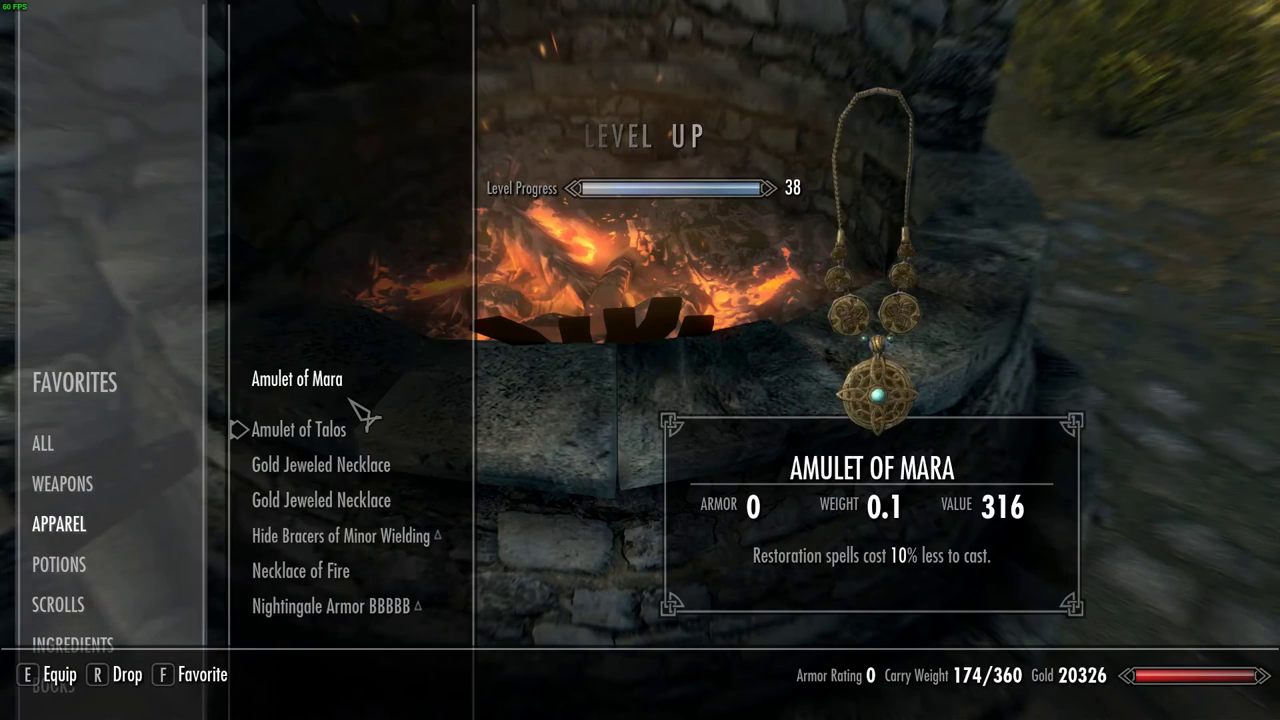
scroll(348, 398, "down", 5)
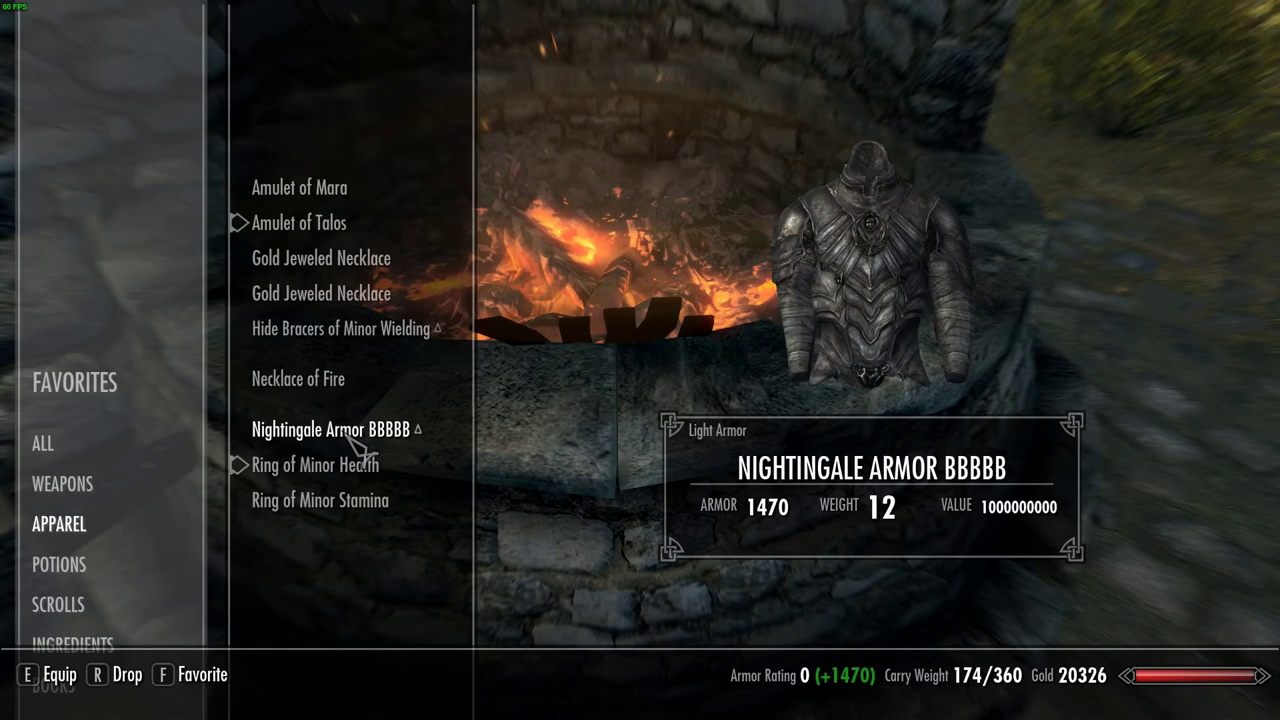
left_click(347, 434)
key("Tab")
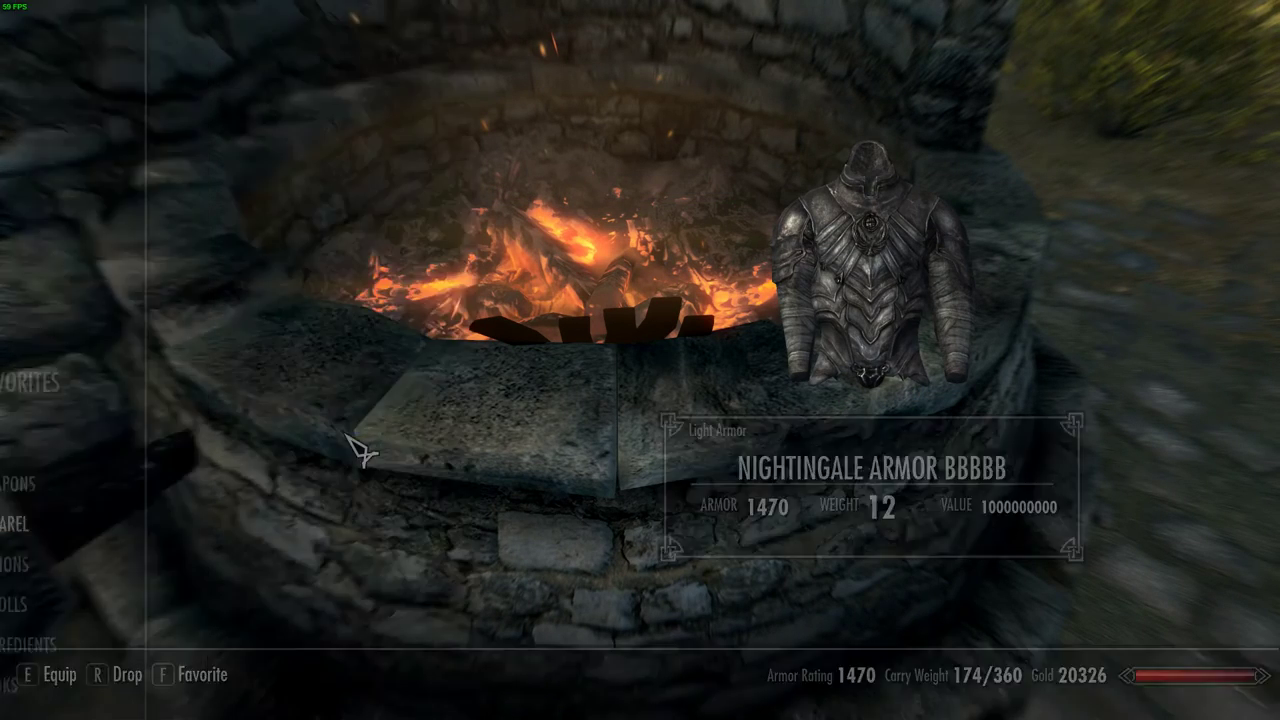
Walk the character away from the forge in third person to inspect the equipped armor.
key("f")
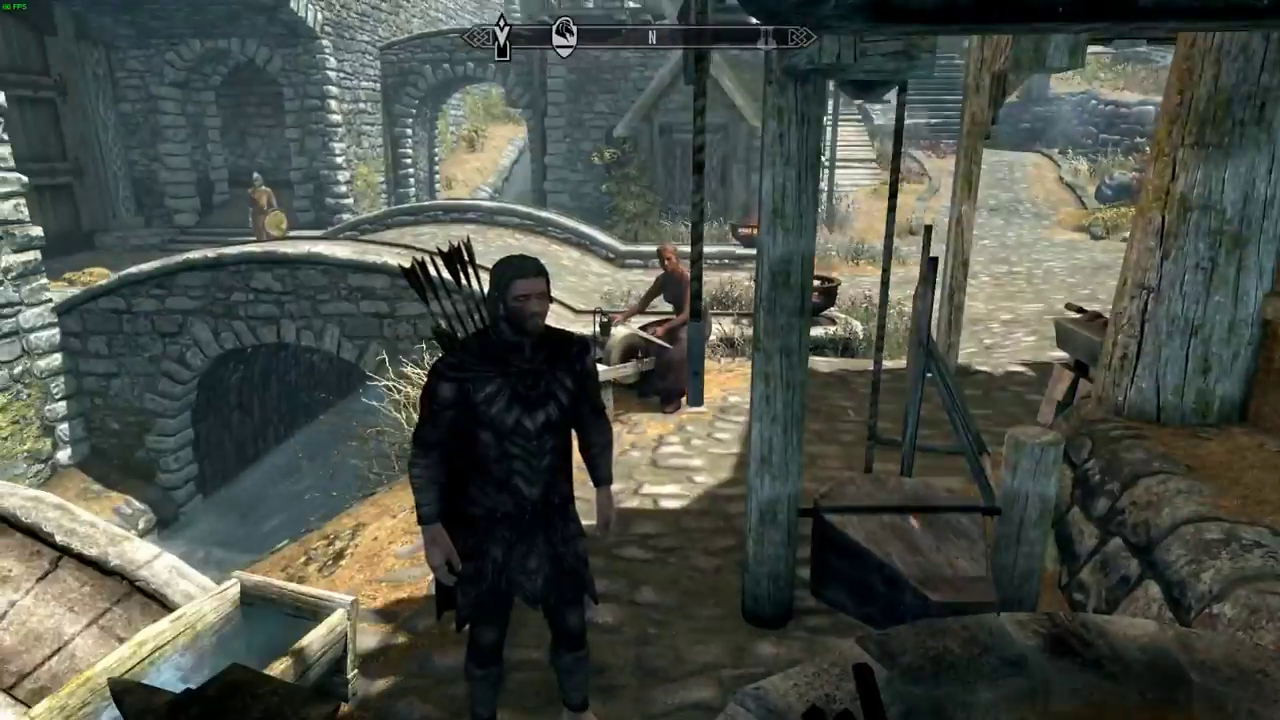
key("w")
key("w")
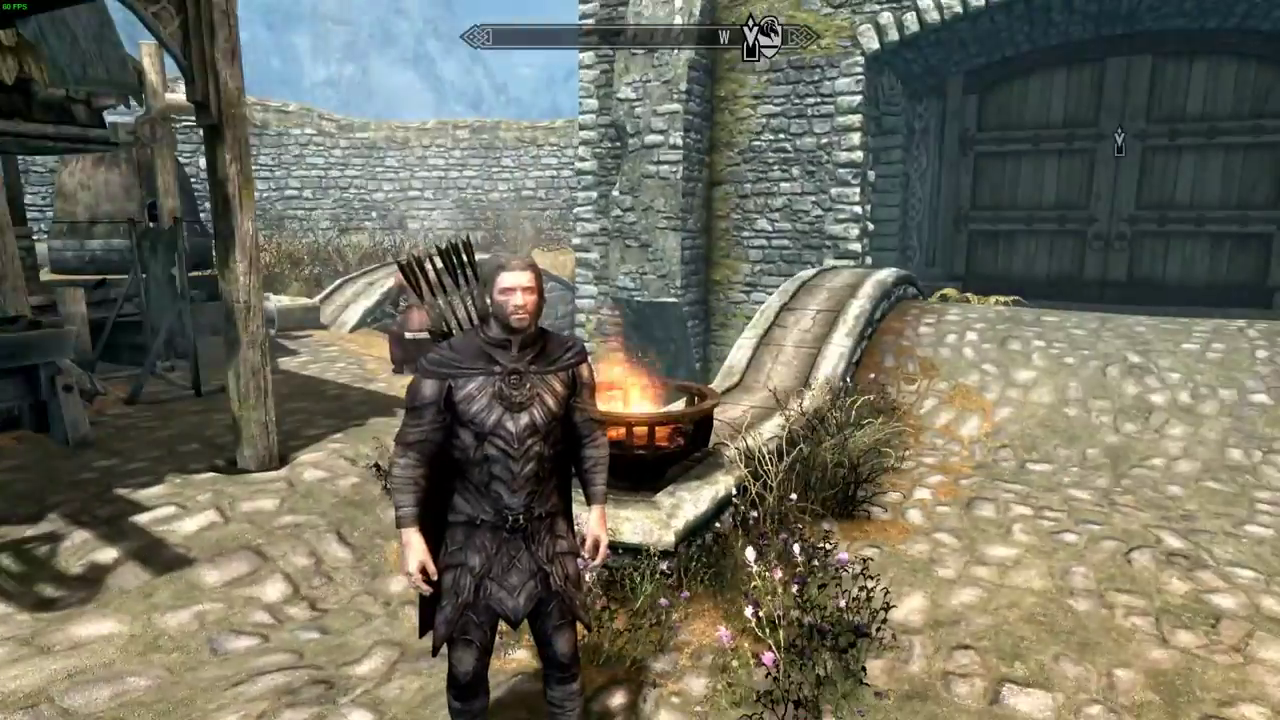
Improve the Nightingale Armor BBBBB to Flawless at the blacksmith's workbench and leave the workbench.
key("w")
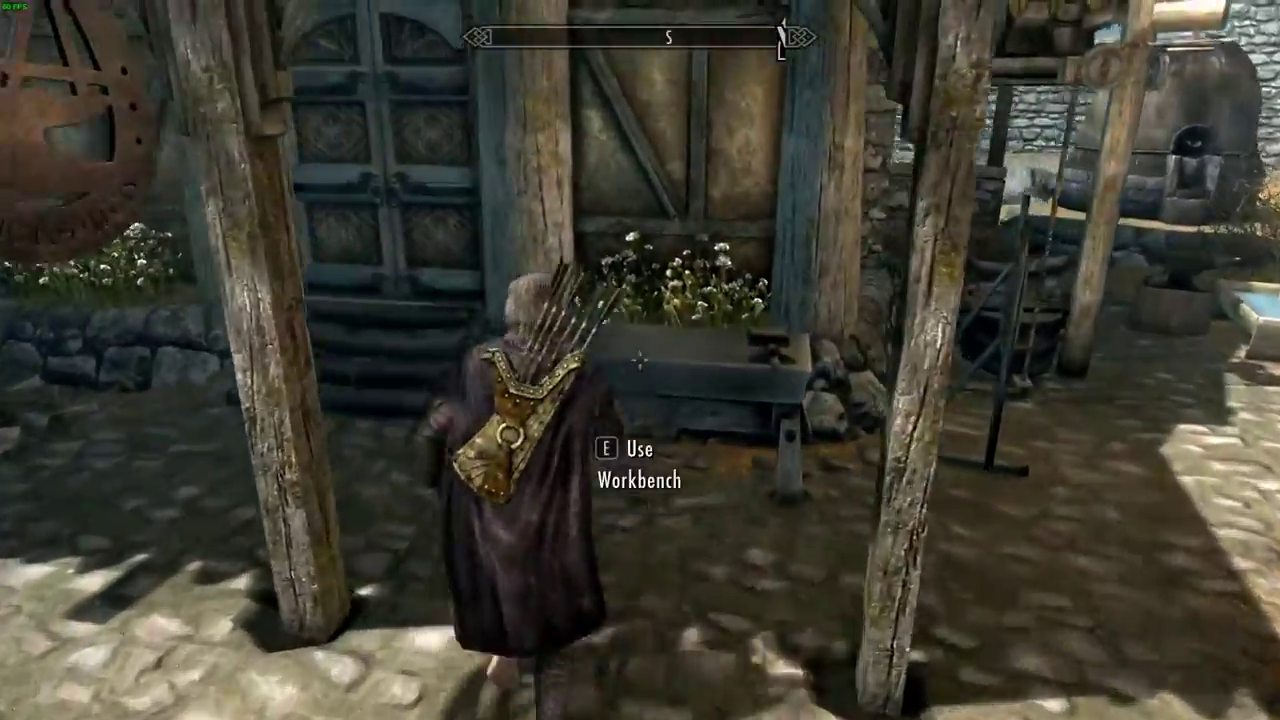
key("e")
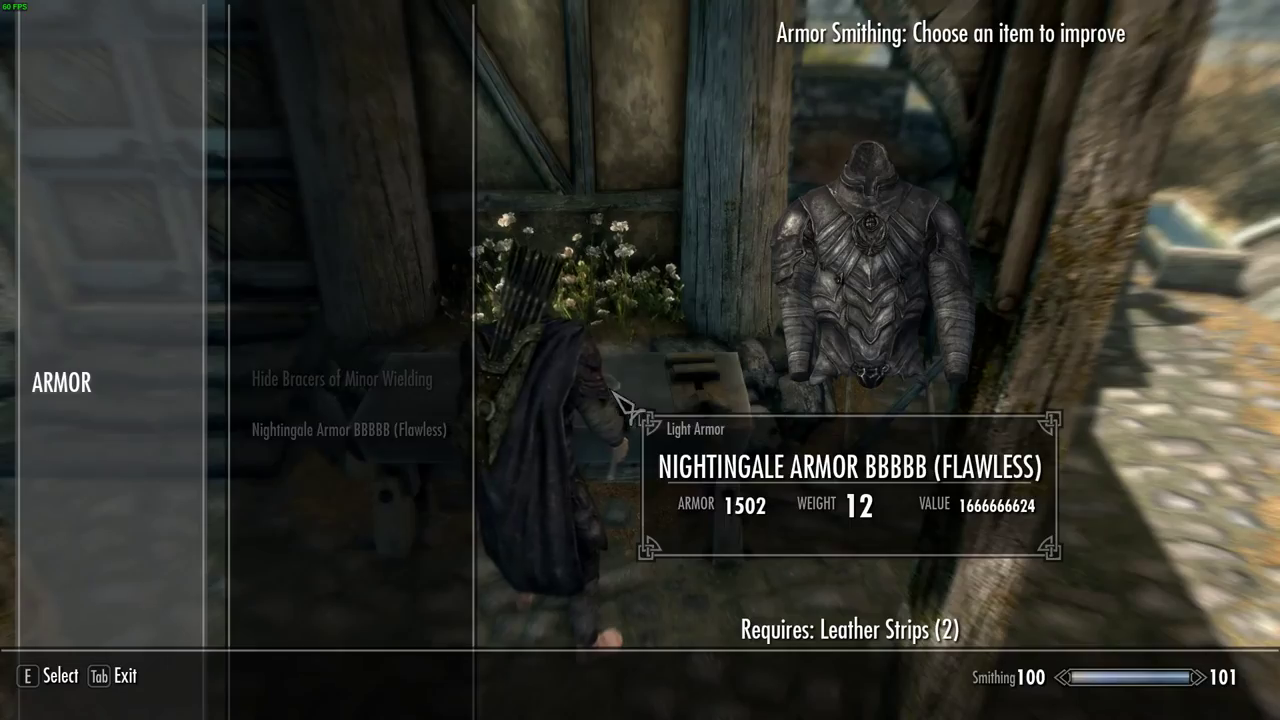
key("Tab")
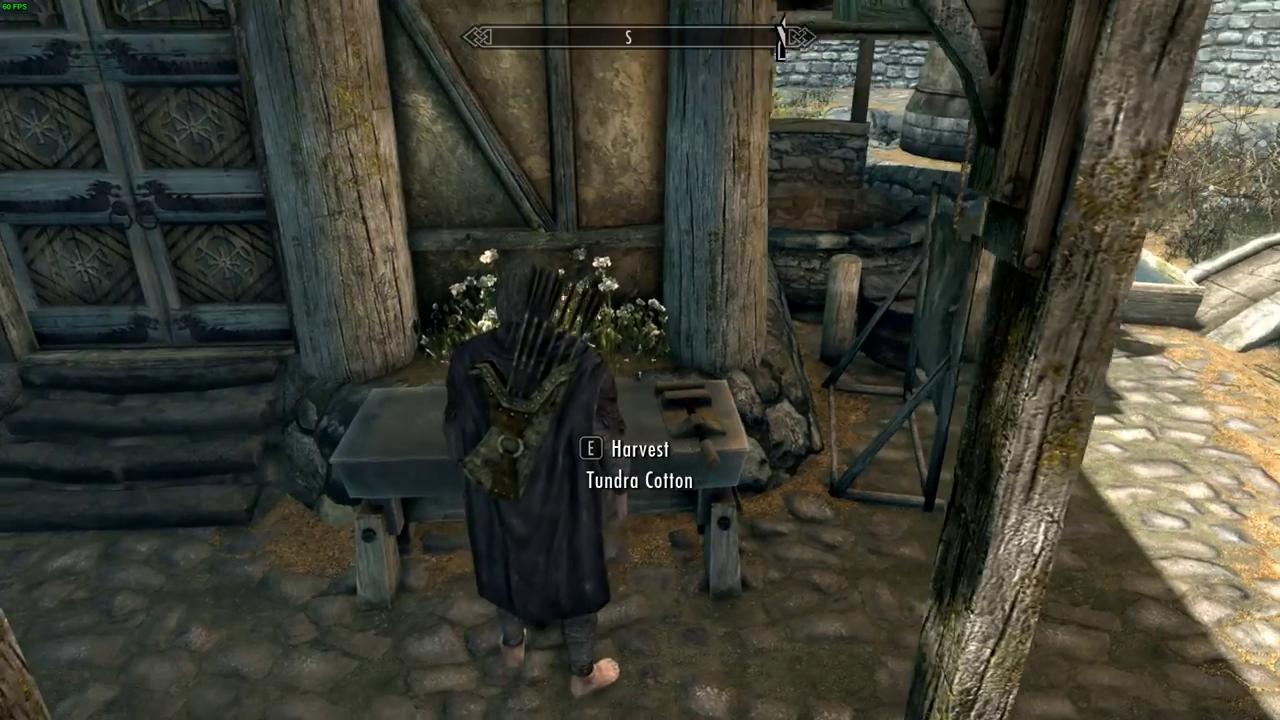
Walk into the open and check the stats of the improved Nightingale Armor BBBBB among the inventory's apparel.
key("s")
key("s")
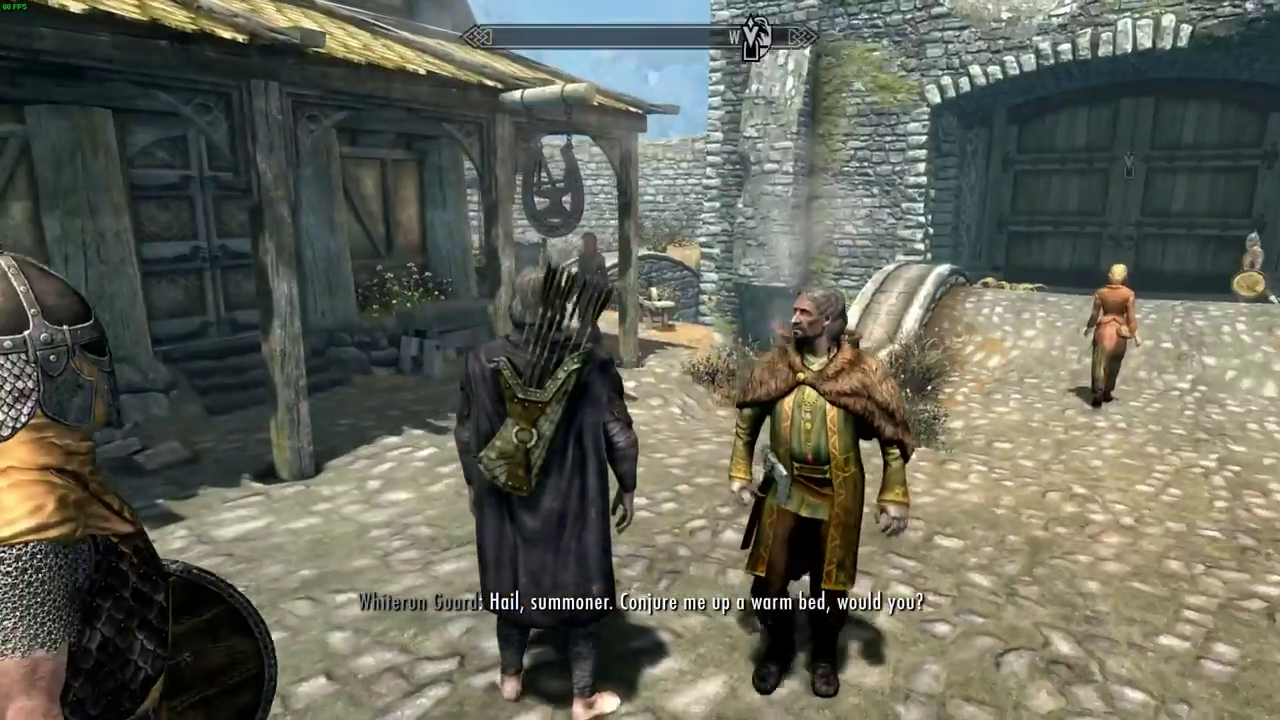
key("Tab")
key("Tab")
key("q")
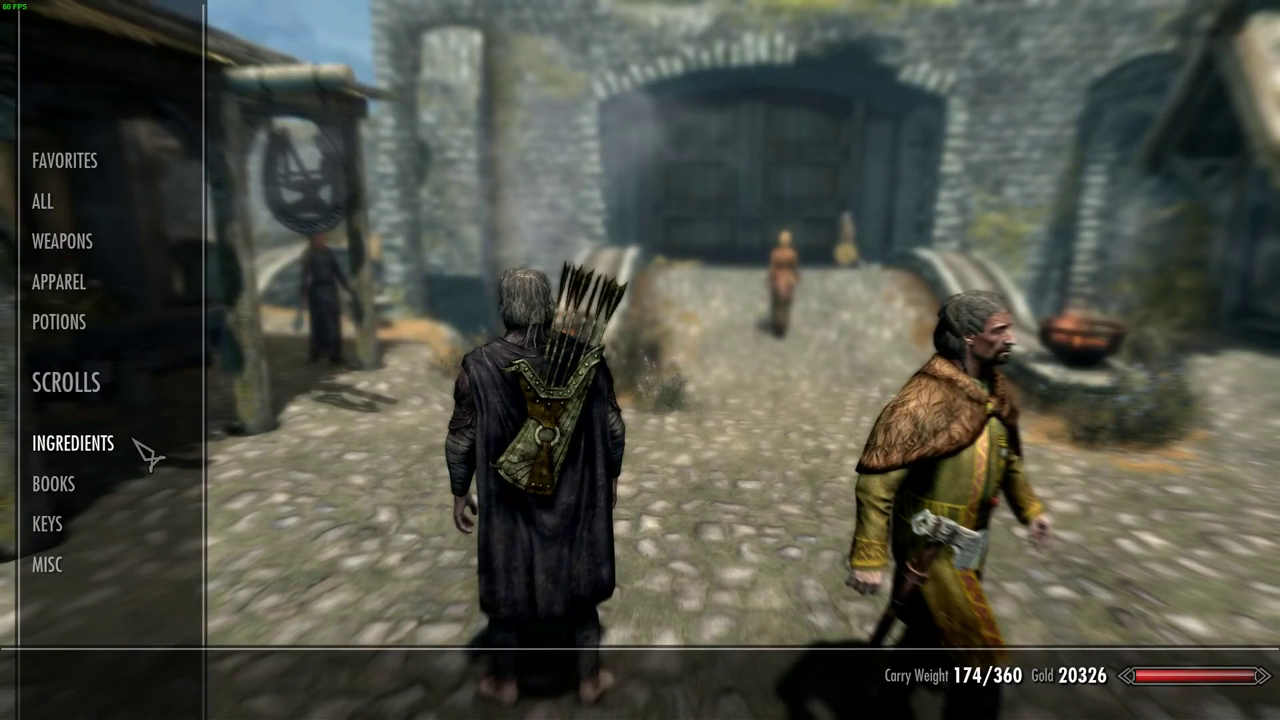
left_click(134, 442)
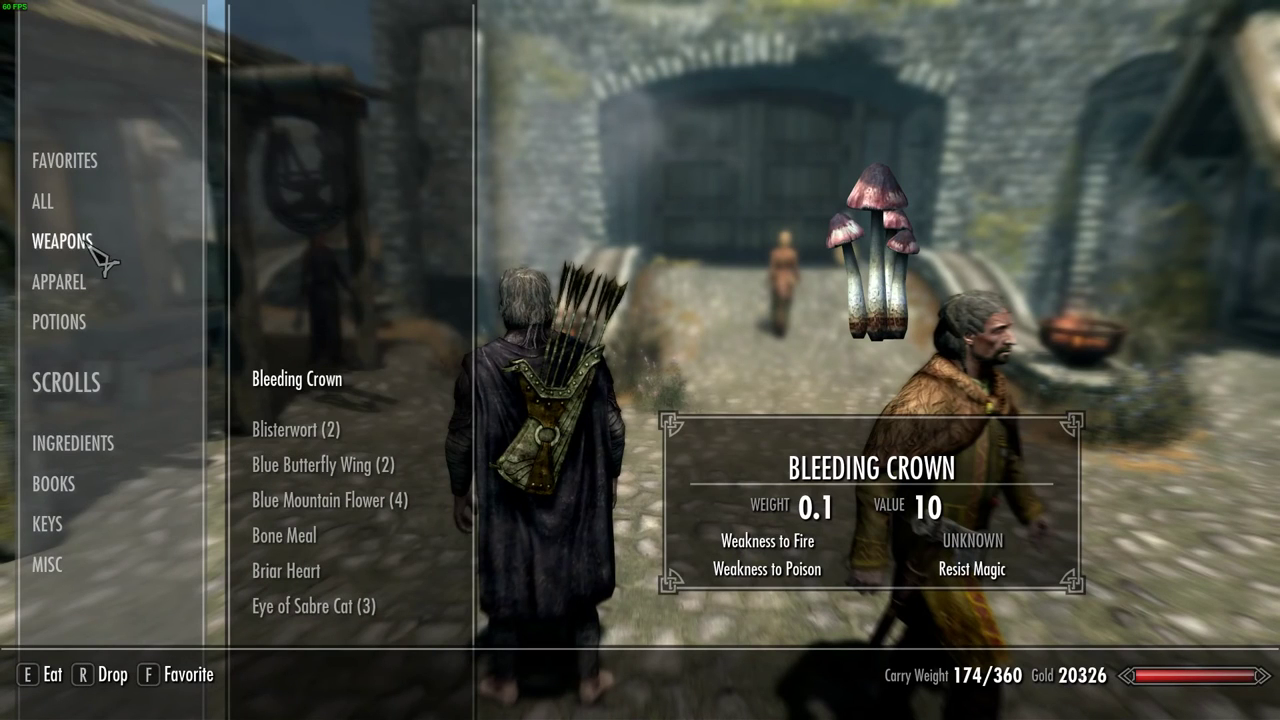
left_click(122, 287)
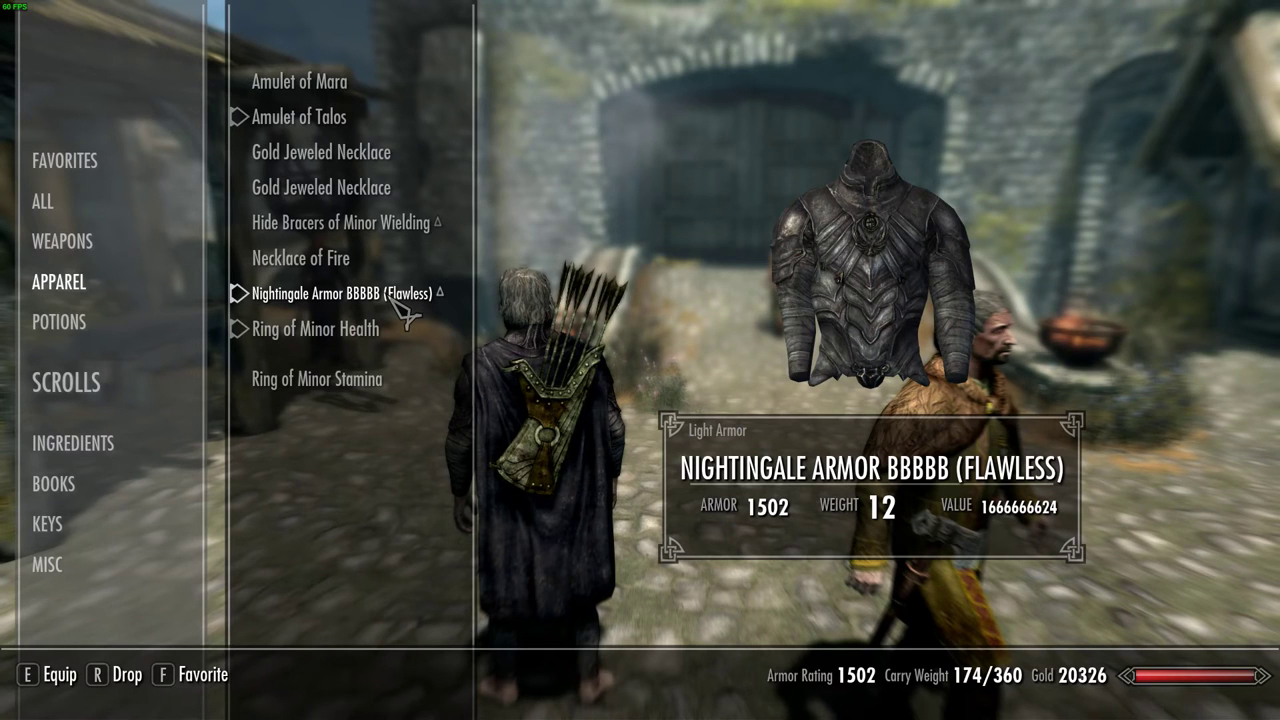
key("Tab")
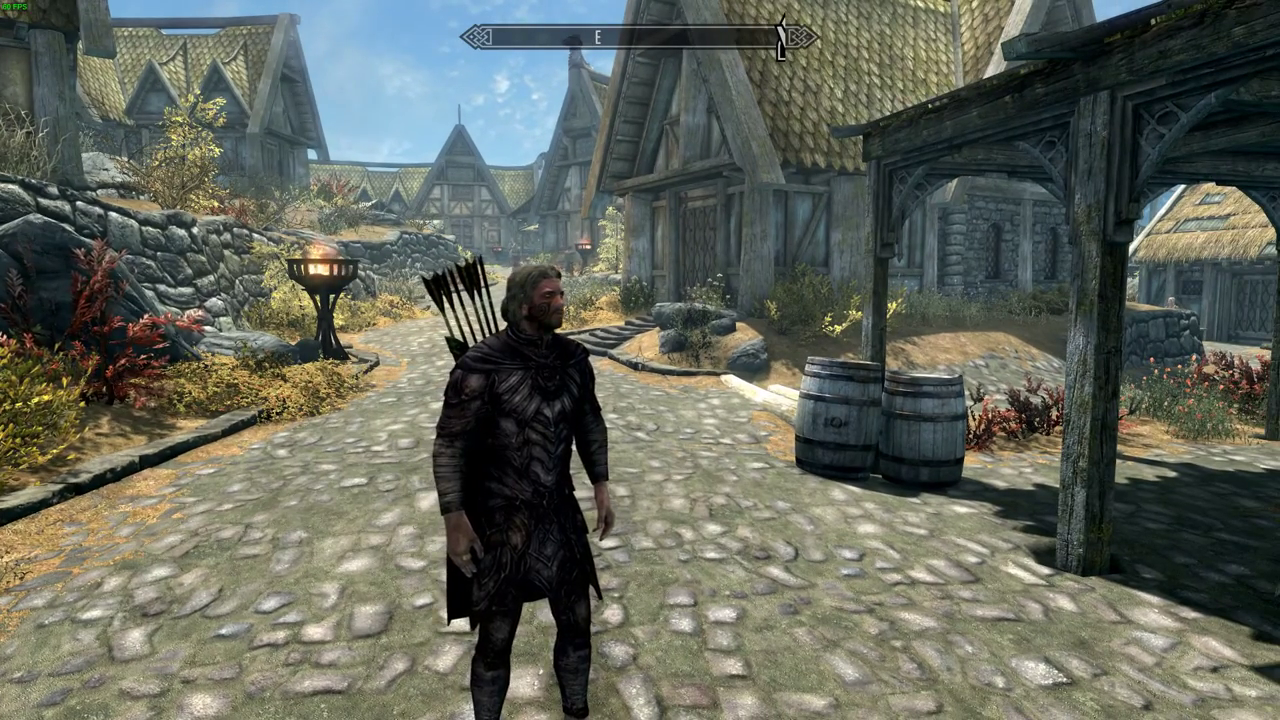
Quit the game to the desktop and confirm leaving without saving.
key("j")
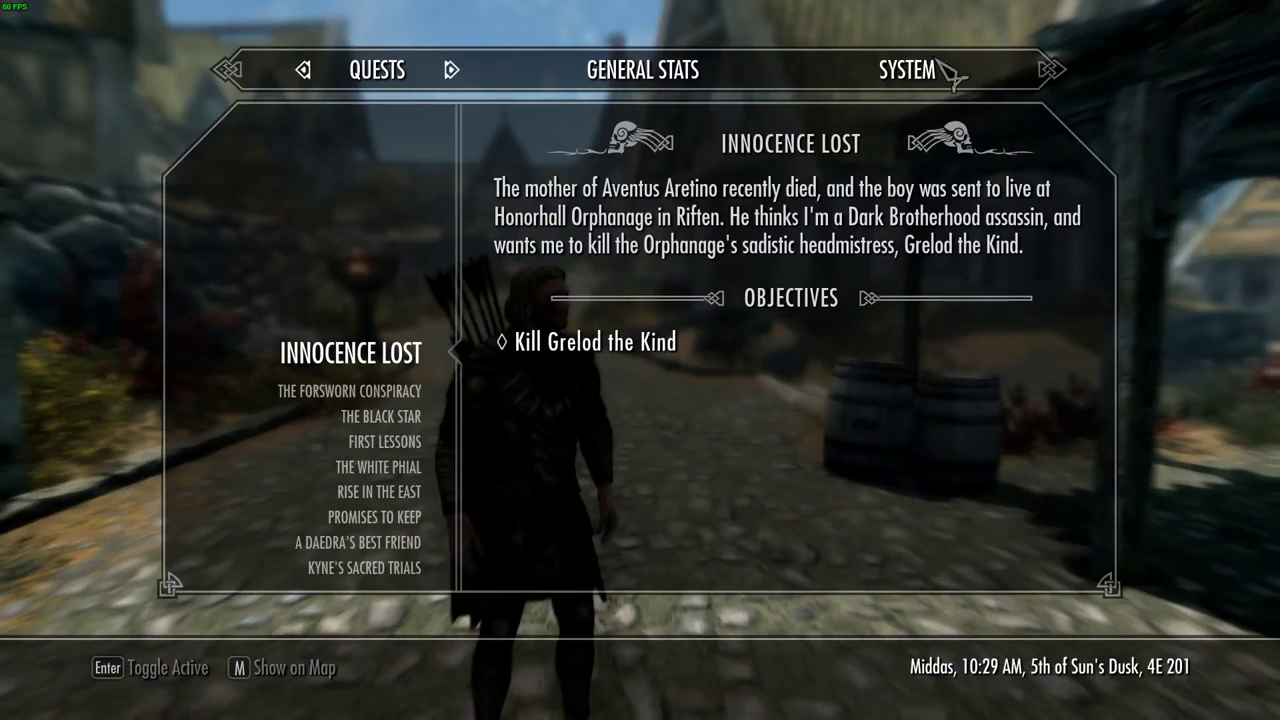
left_click(941, 62)
left_click(392, 542)
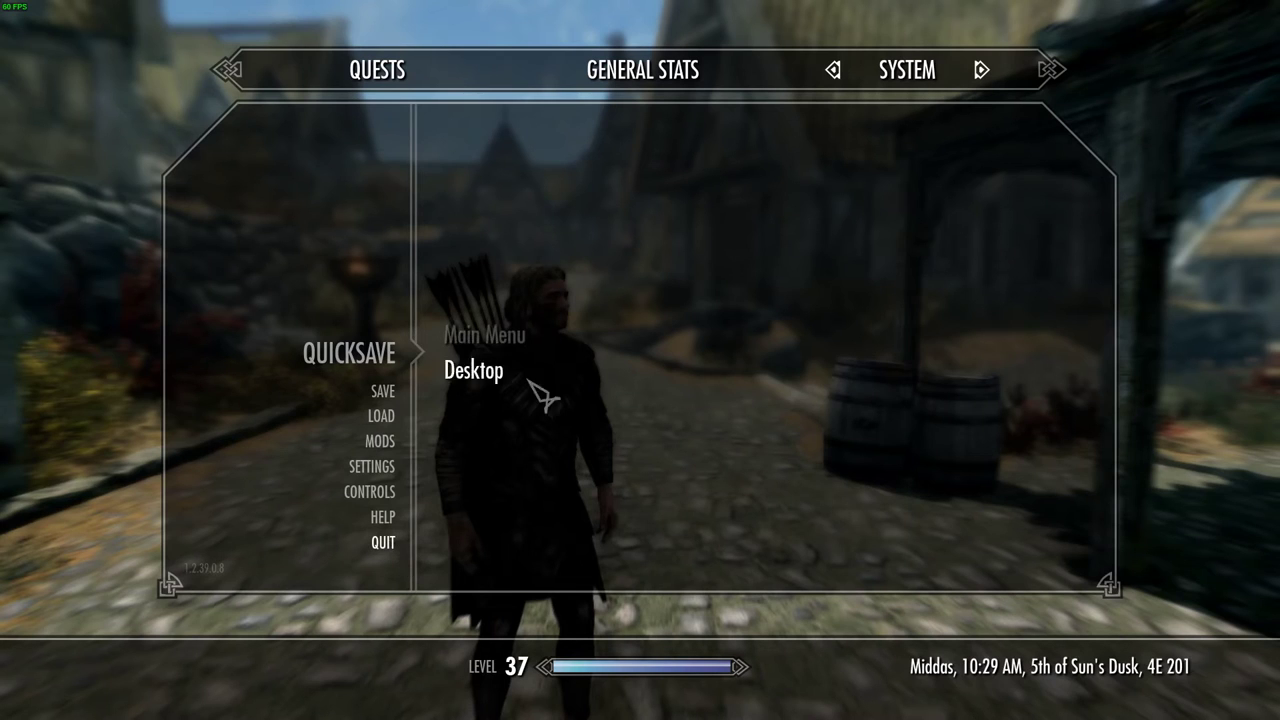
left_click(462, 382)
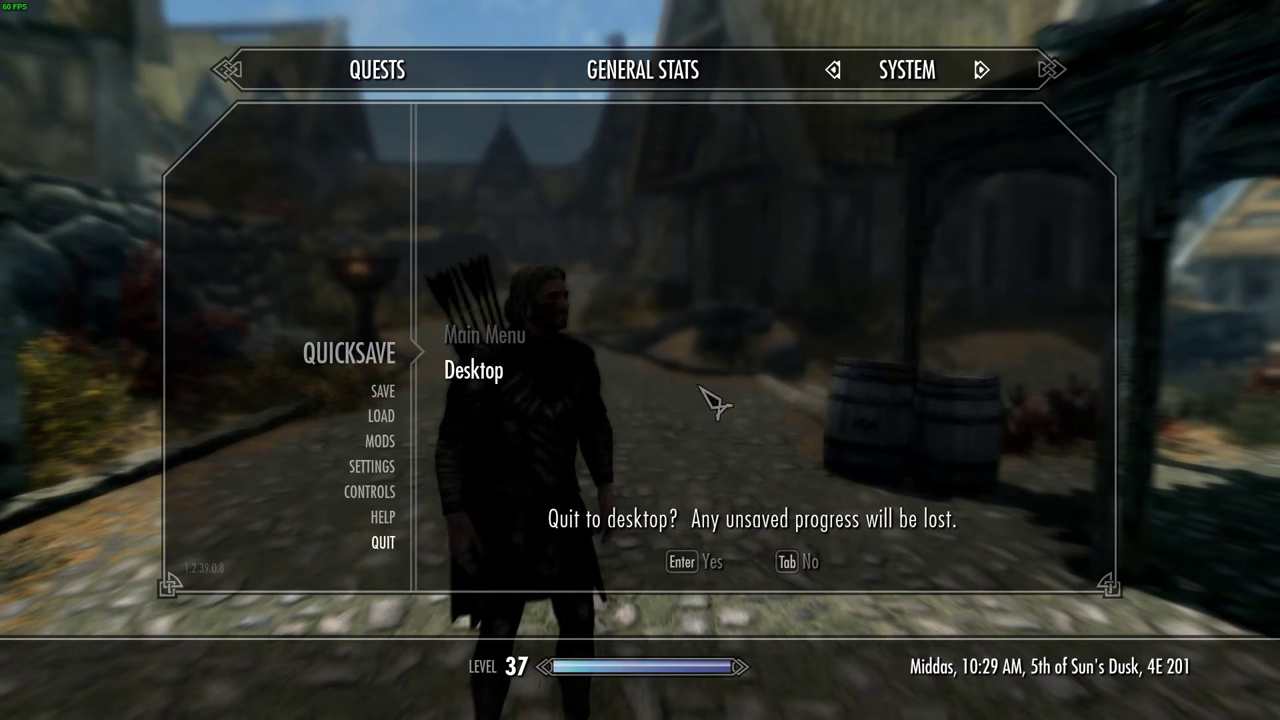
left_click(714, 562)
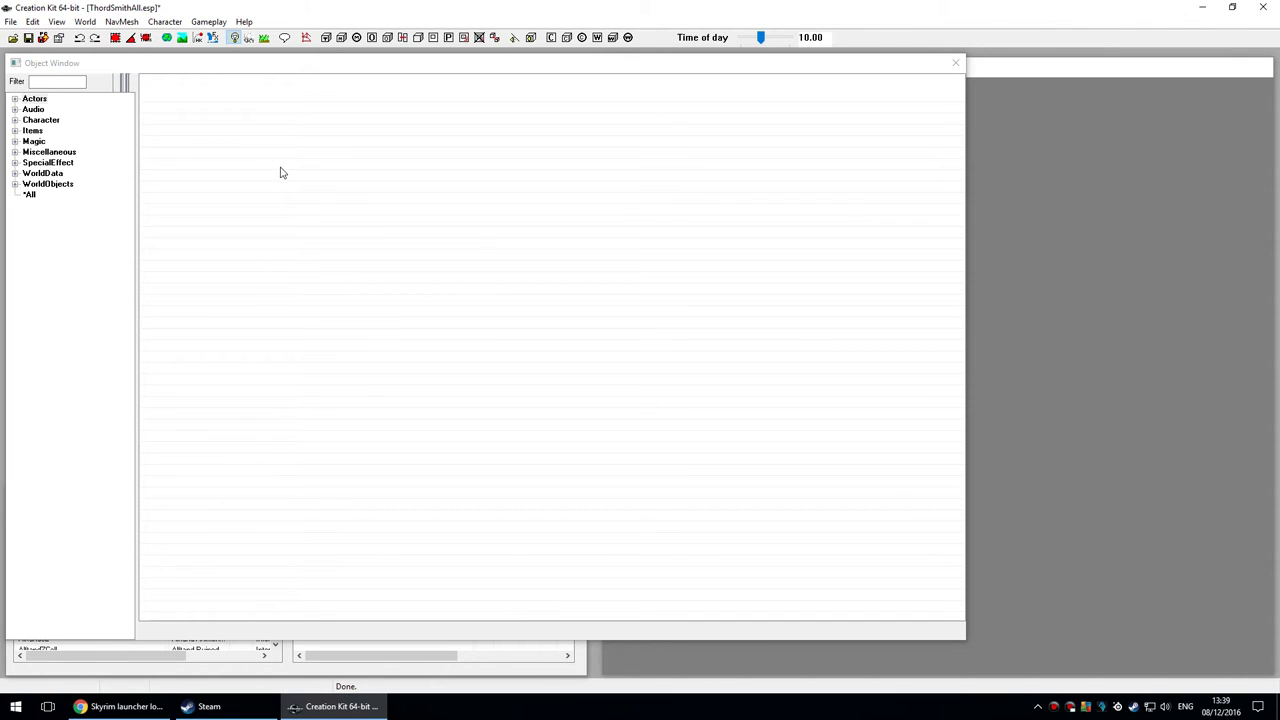
In the Creation Kit with ThordSmithAll.esp, filter the Armor items by "ex" and open ArmorNightingaleCuirassEX.
double_click(33, 130)
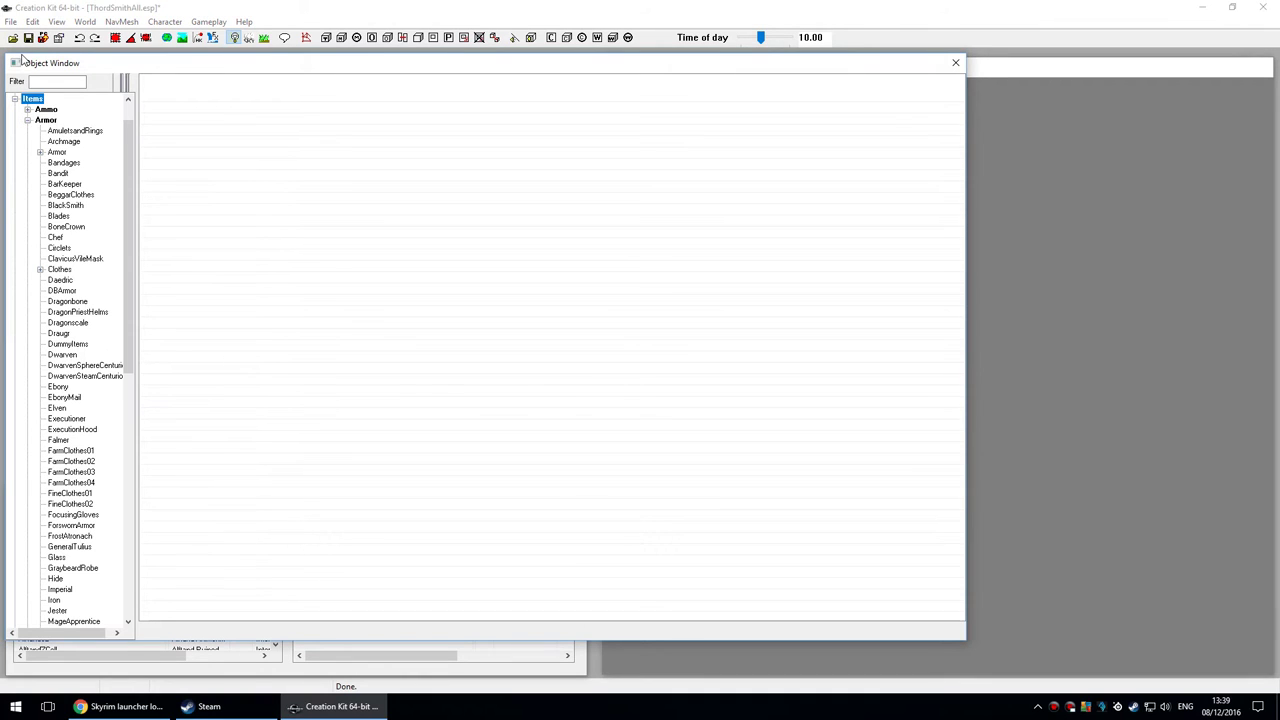
left_click(46, 120)
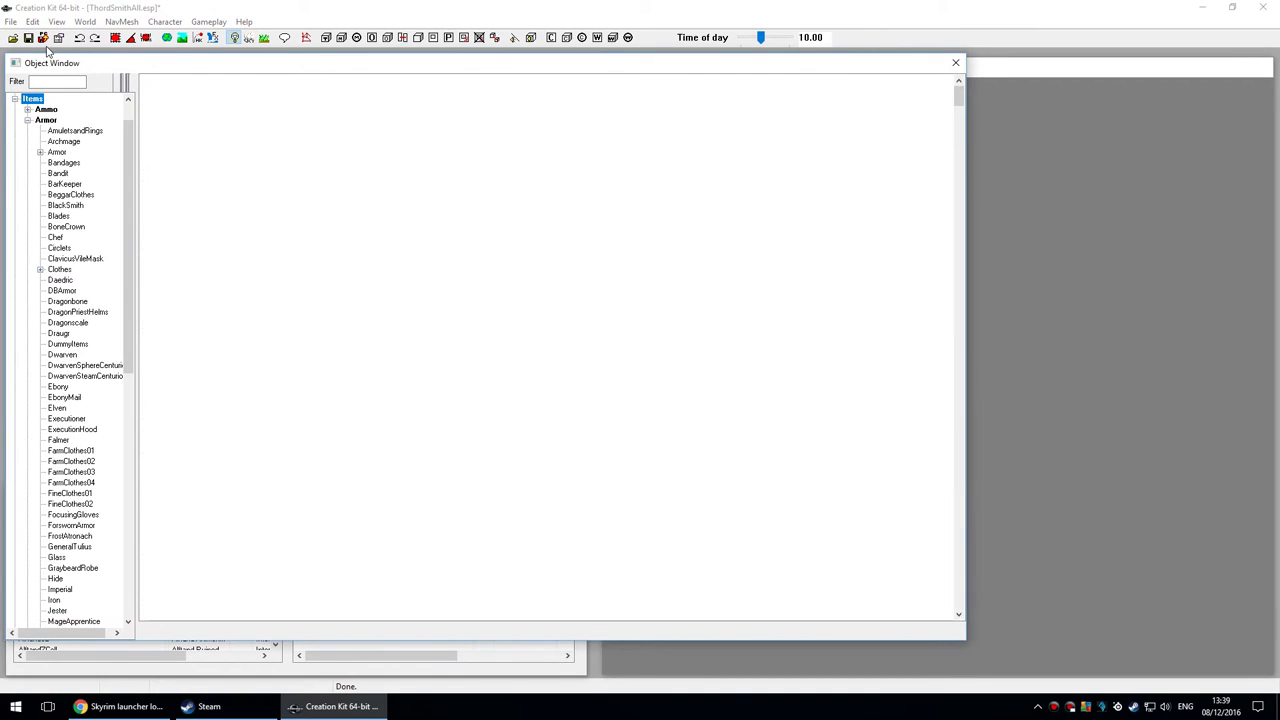
left_click(57, 82)
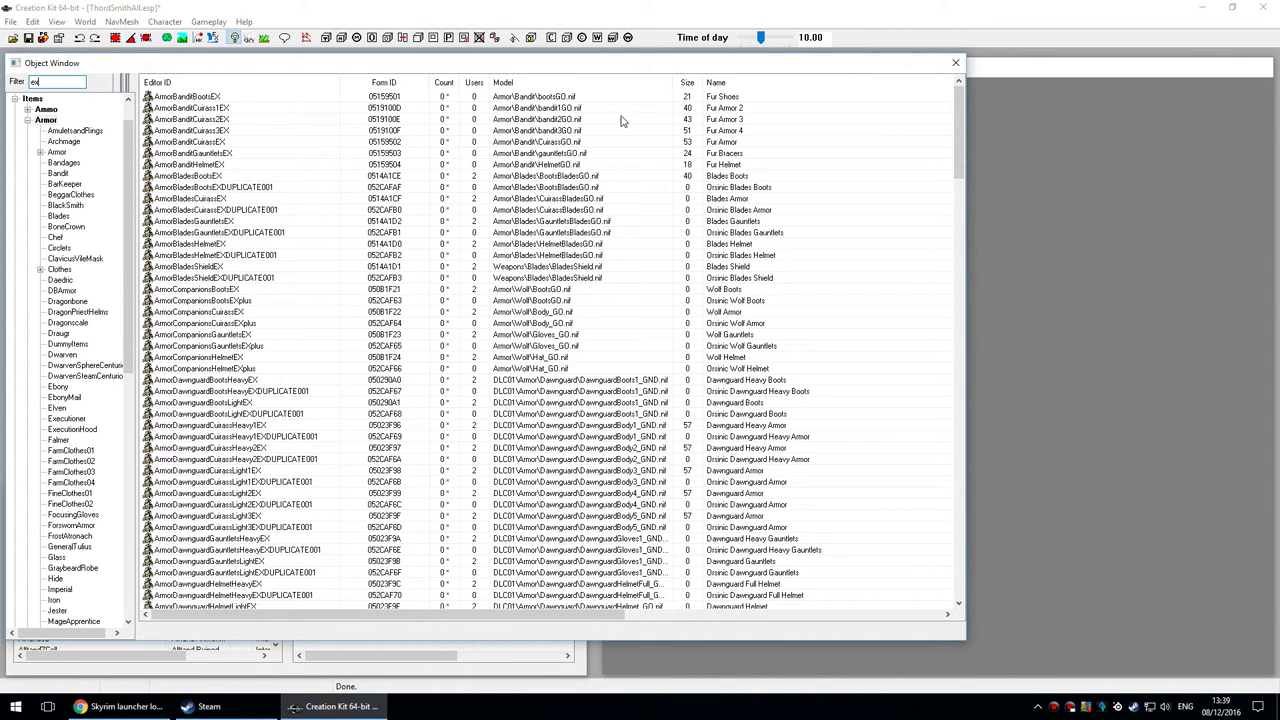
left_click_drag(958, 120, 921, 47)
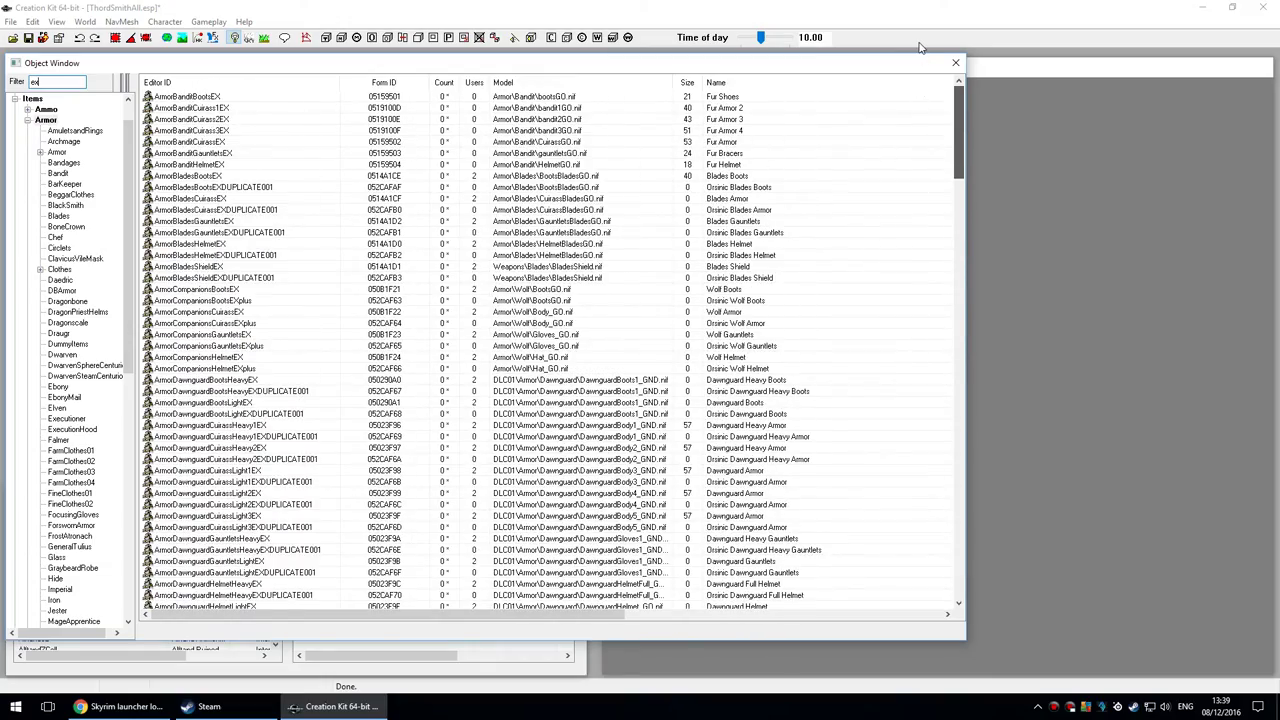
scroll(900, 500, "down", 10)
scroll(914, 429, "up", 10)
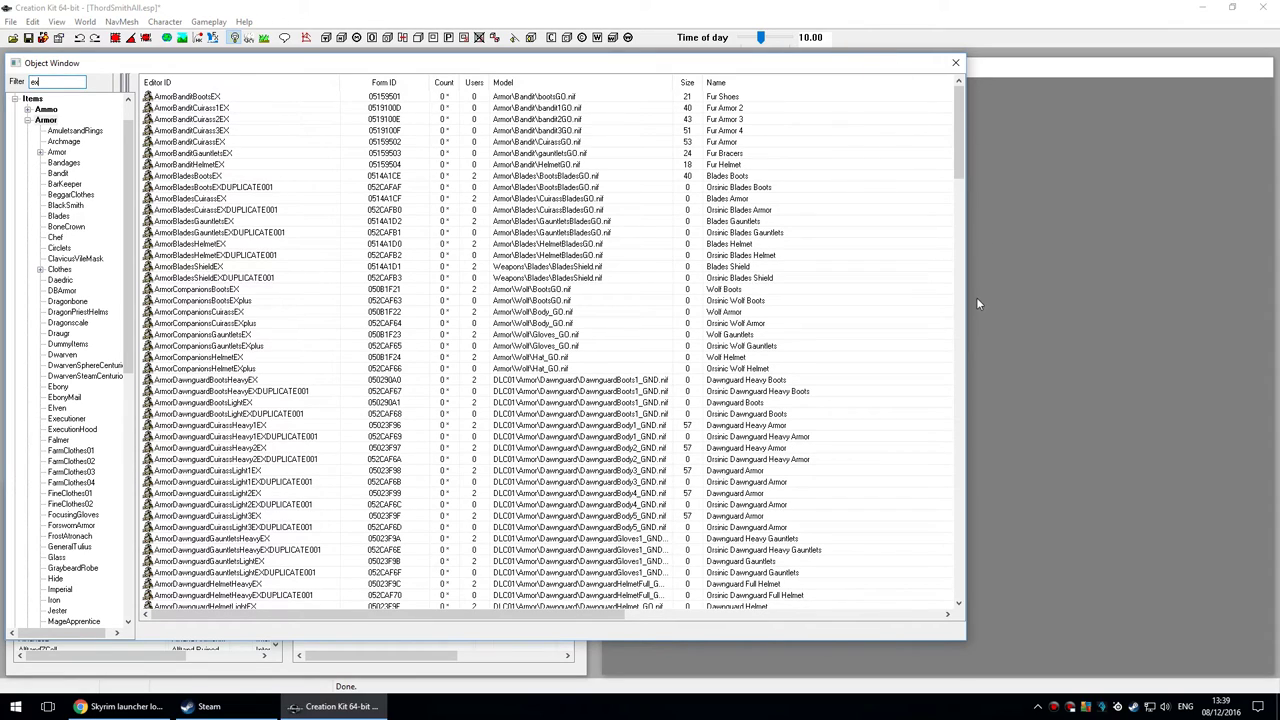
scroll(440, 437, "down", 15)
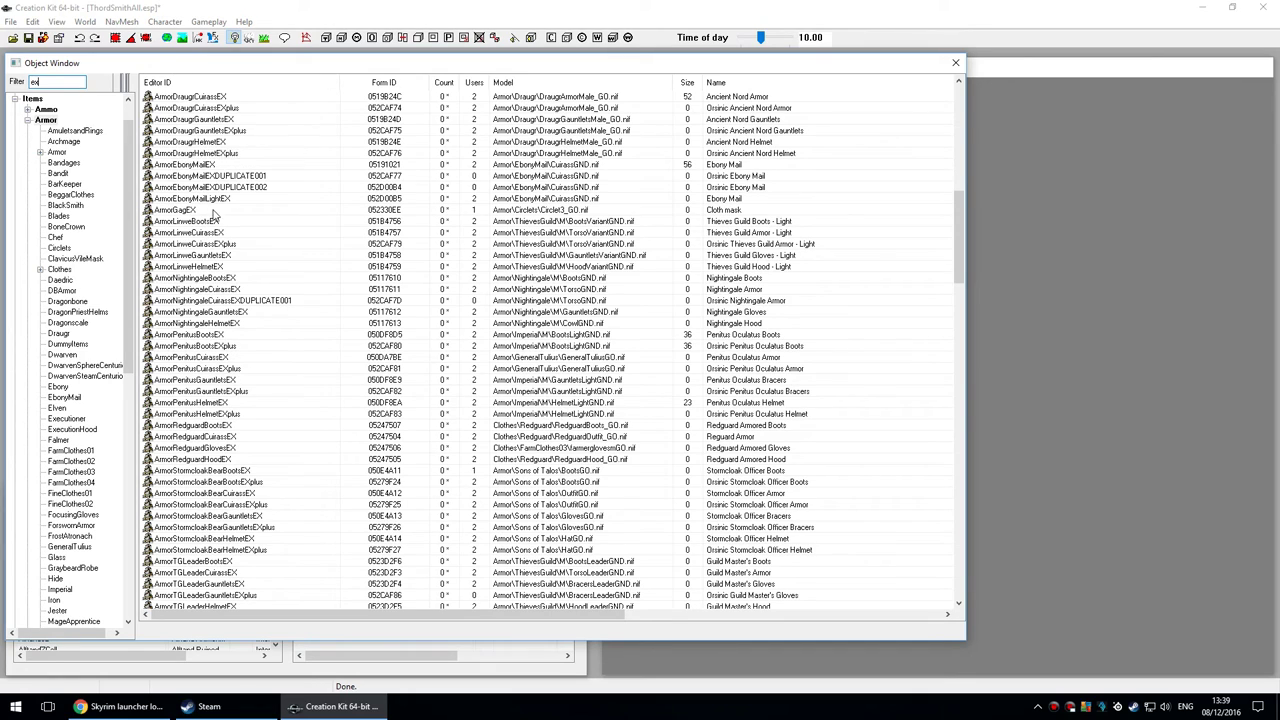
left_click(218, 289)
double_click(218, 289)
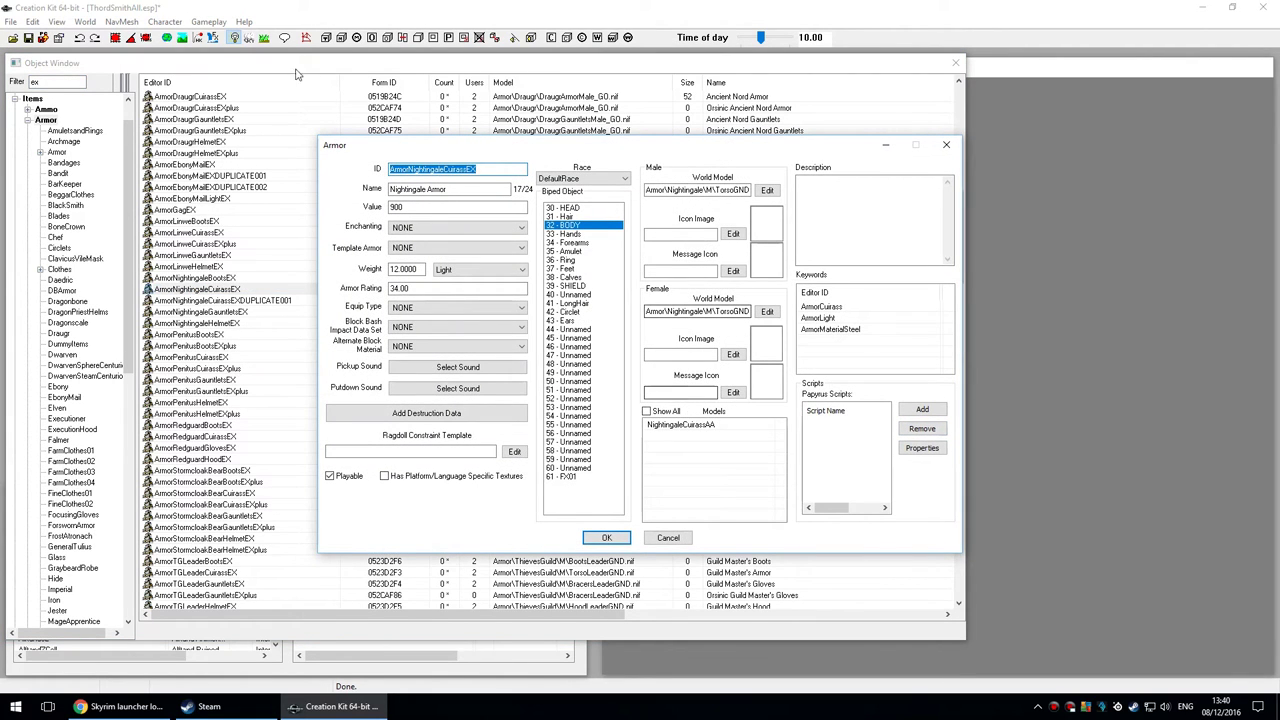
Examine the ID, enchanting setting and keyword list of ArmorNightingaleCuirassEX.
left_click(490, 169)
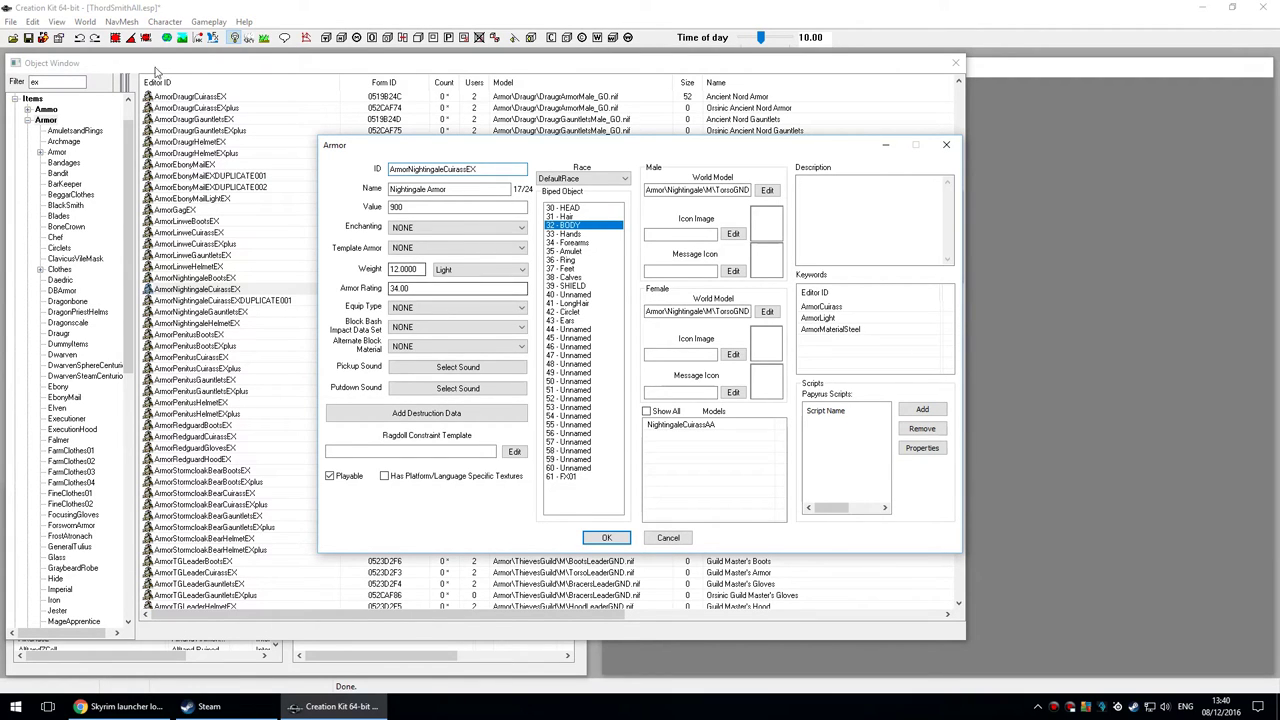
left_click(447, 227)
left_click(447, 227)
key("shift+Tab")
key("End")
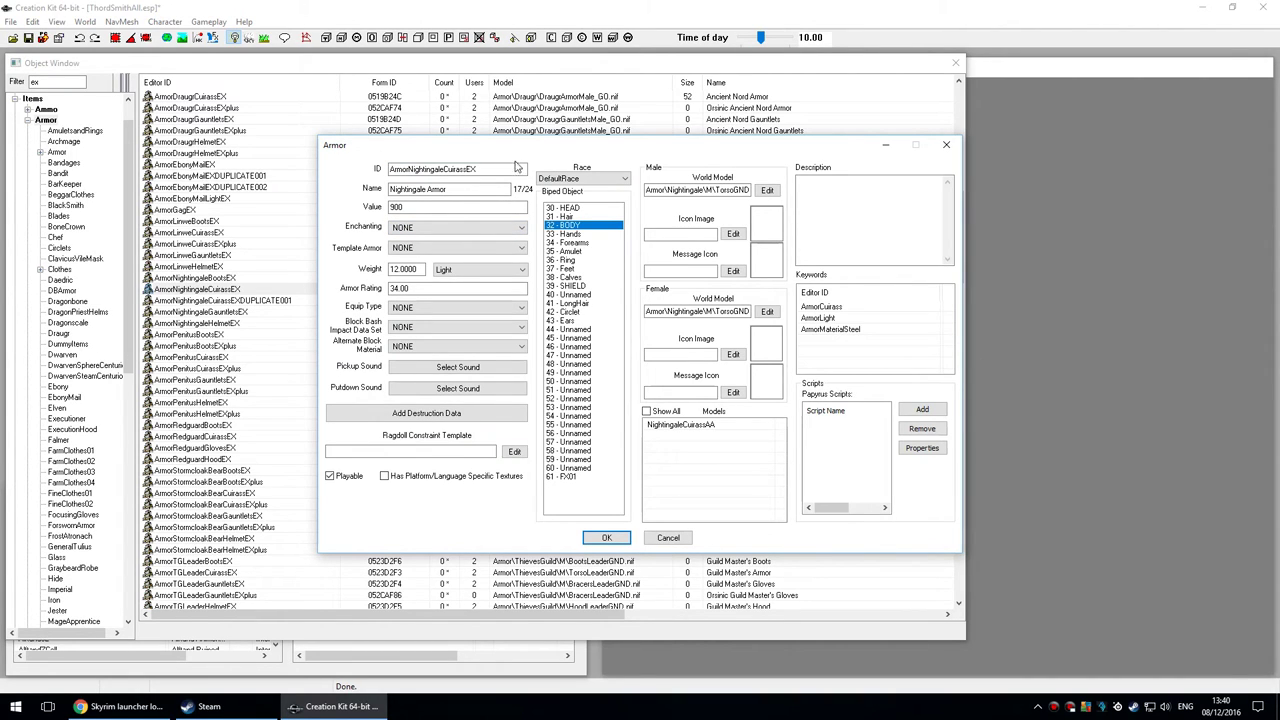
left_click(834, 307)
key("Down")
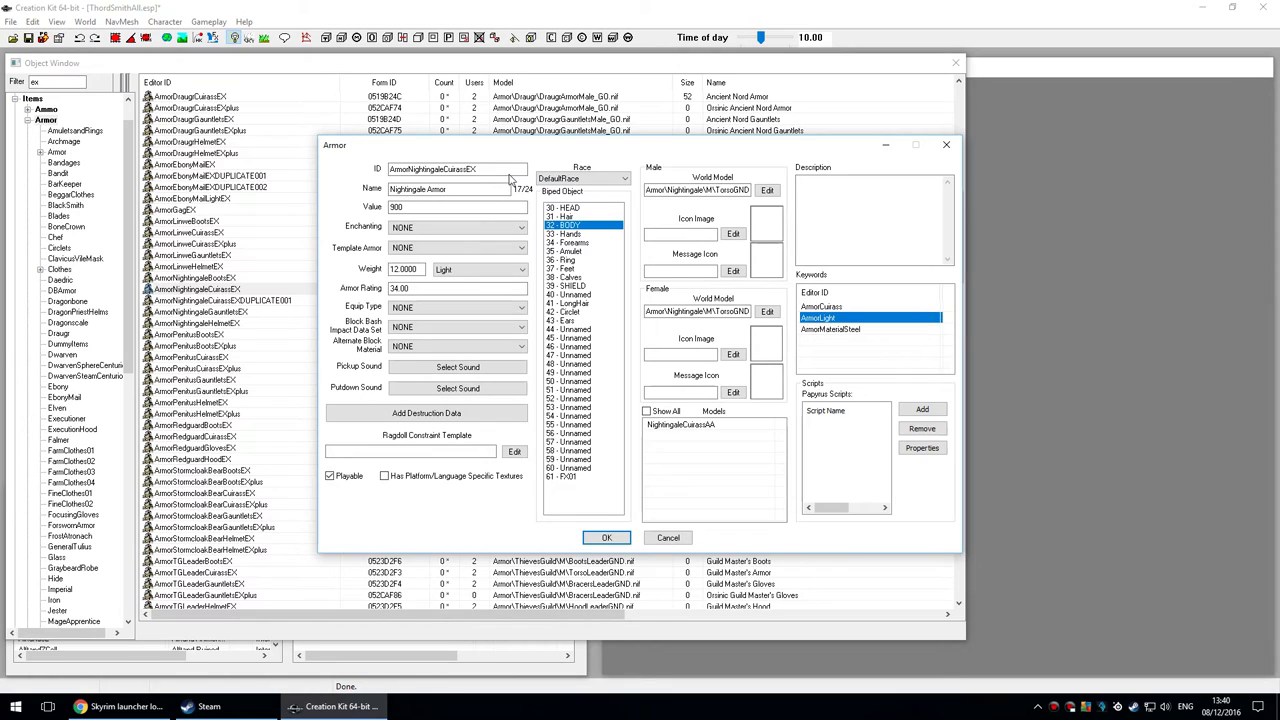
left_click(829, 330)
left_click(829, 351)
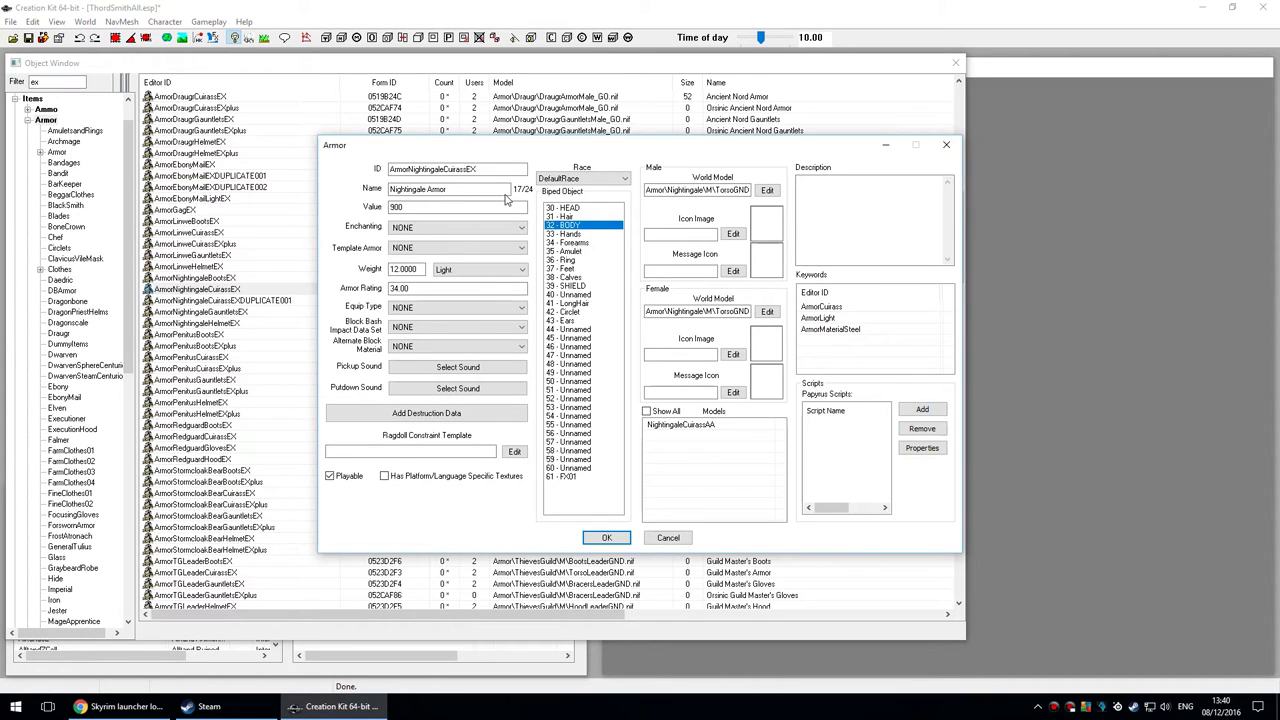
left_click(900, 330)
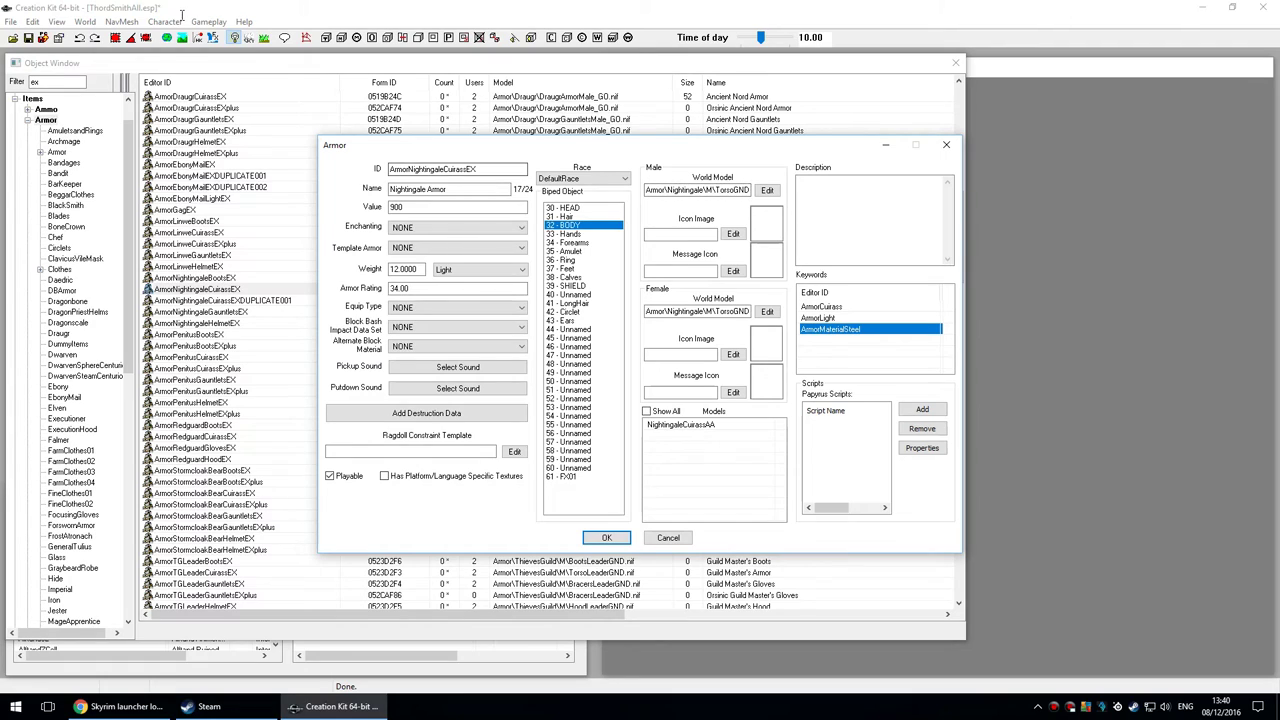
Examine the ID, armor rating and weight class of ArmorNightingaleCuirassEX, and close its form without saving changes.
left_click(488, 169)
key("Tab")
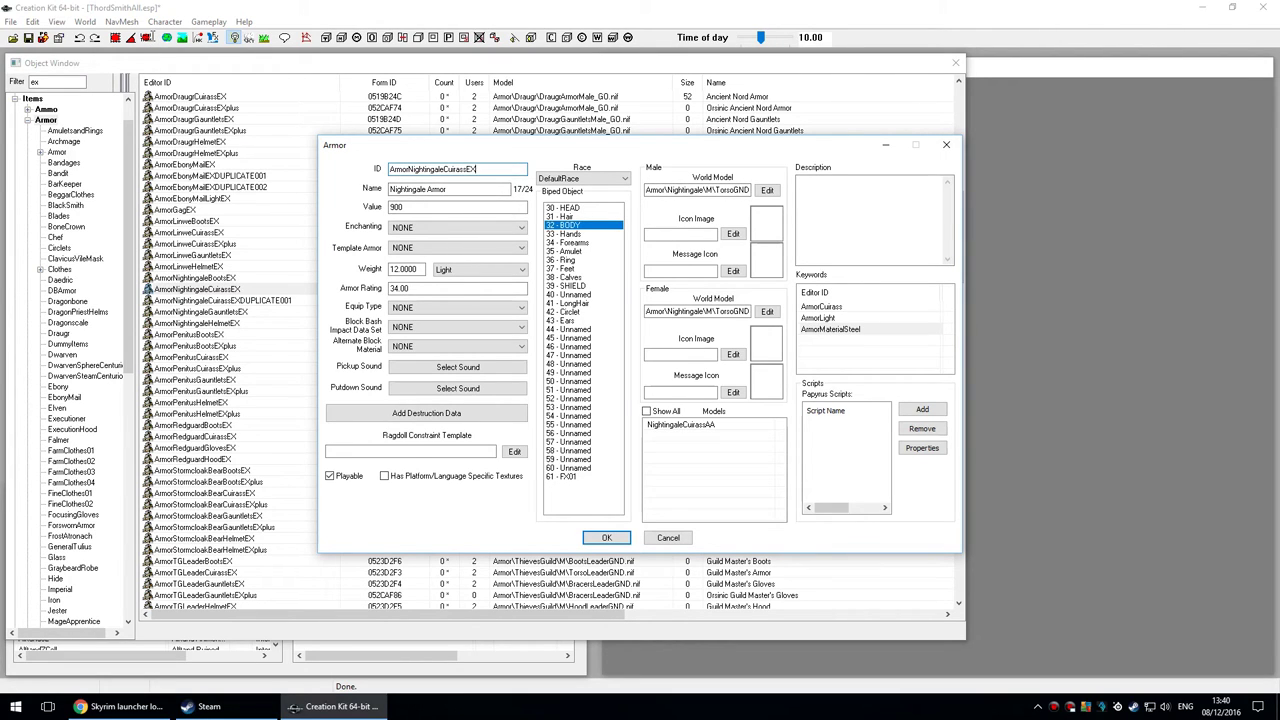
key("Tab")
key("Tab")
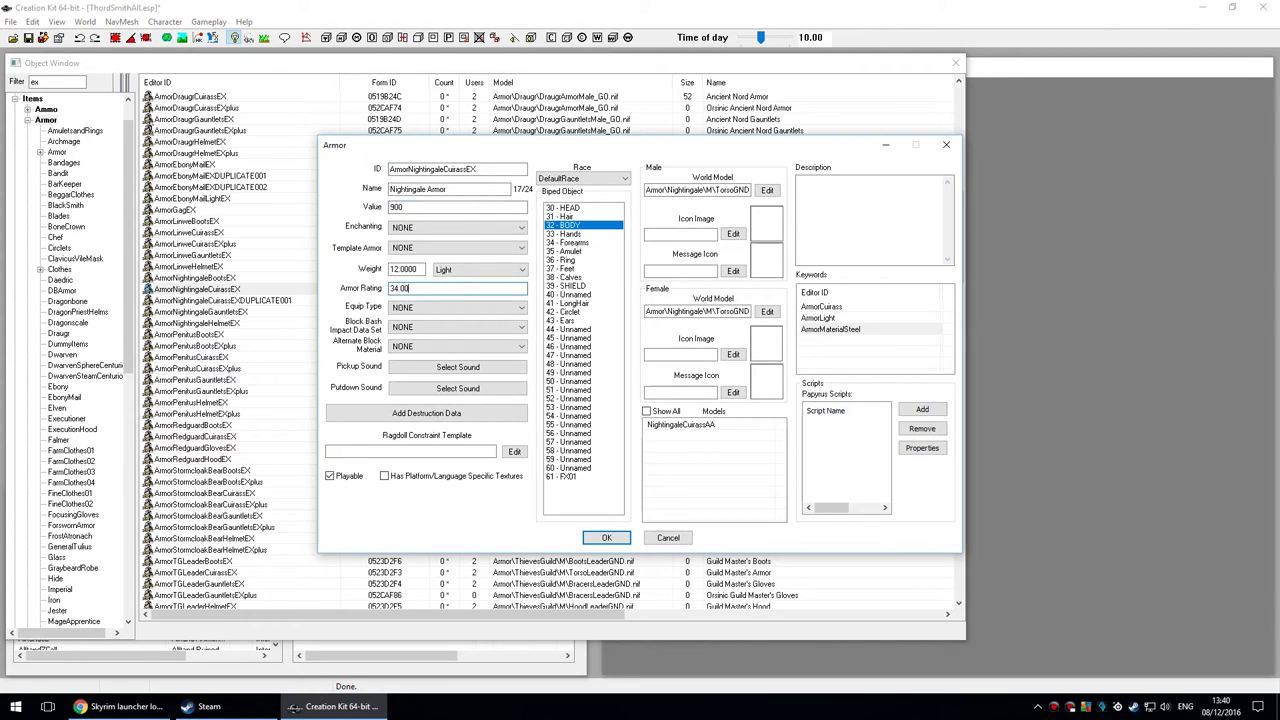
left_click(480, 270)
left_click(480, 270)
left_click(668, 537)
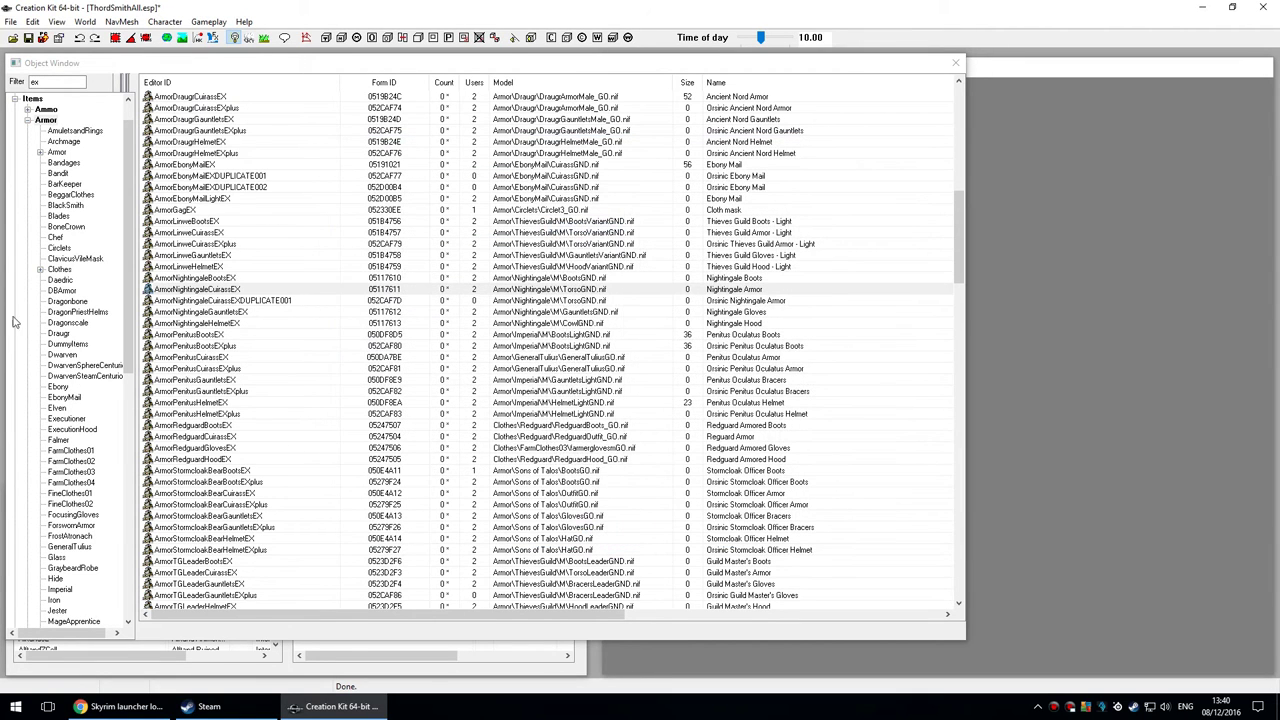
Show the Constructible Object list and filter it by "nightingale".
left_click(27, 120)
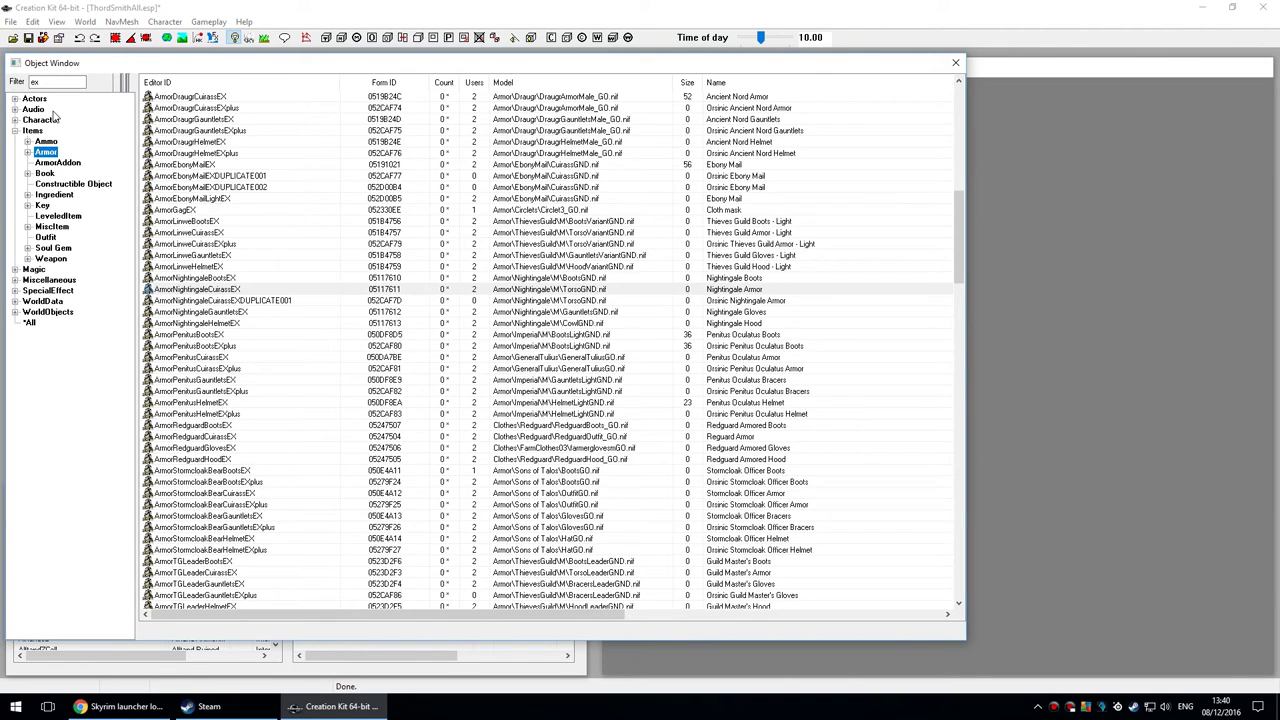
left_click(73, 184)
left_click_drag(45, 82, 30, 81)
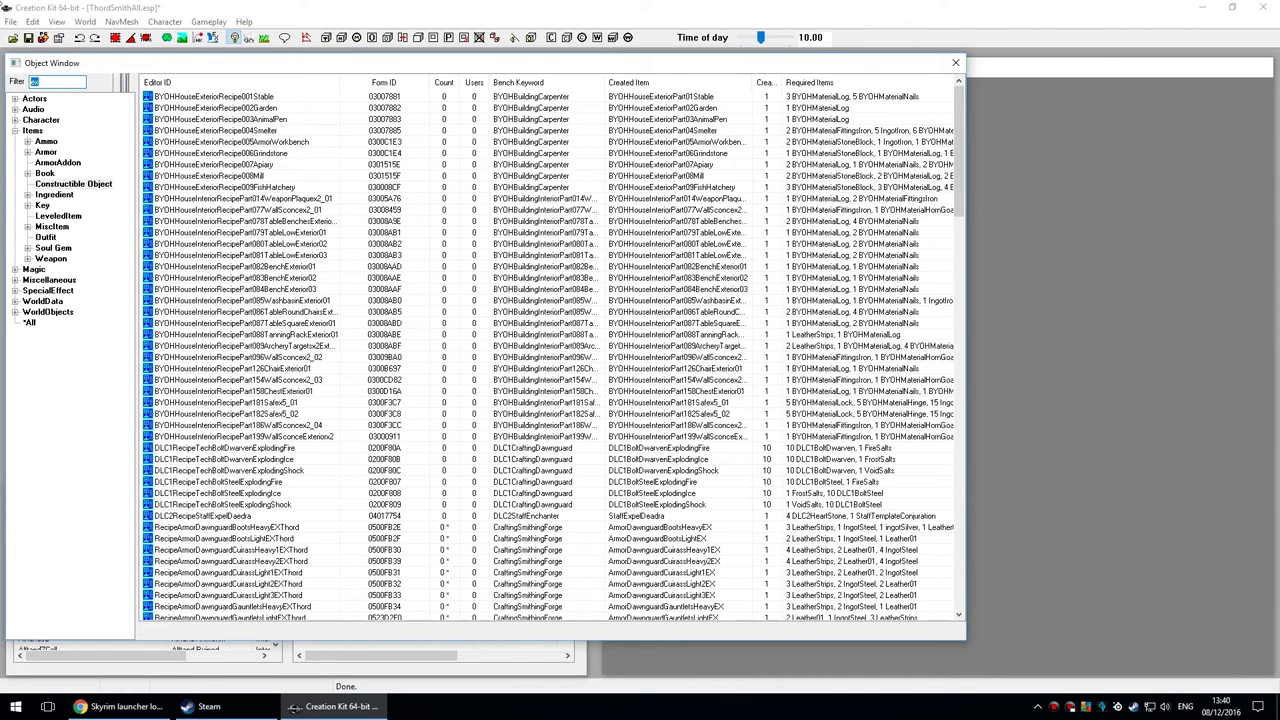
type("nightingale")
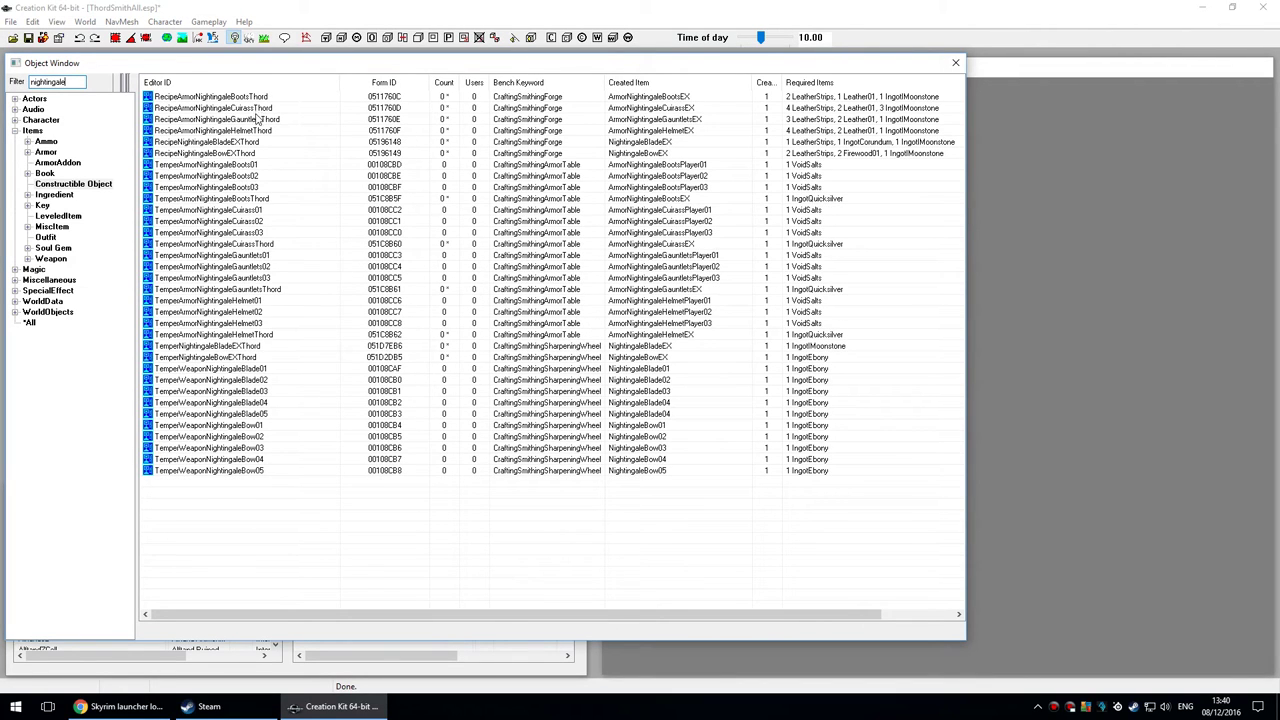
Inspect the required items and match conditions of TemperArmorNightingaleCuirassThord and close it without changes.
left_click(261, 198)
left_click(261, 244)
key("Return")
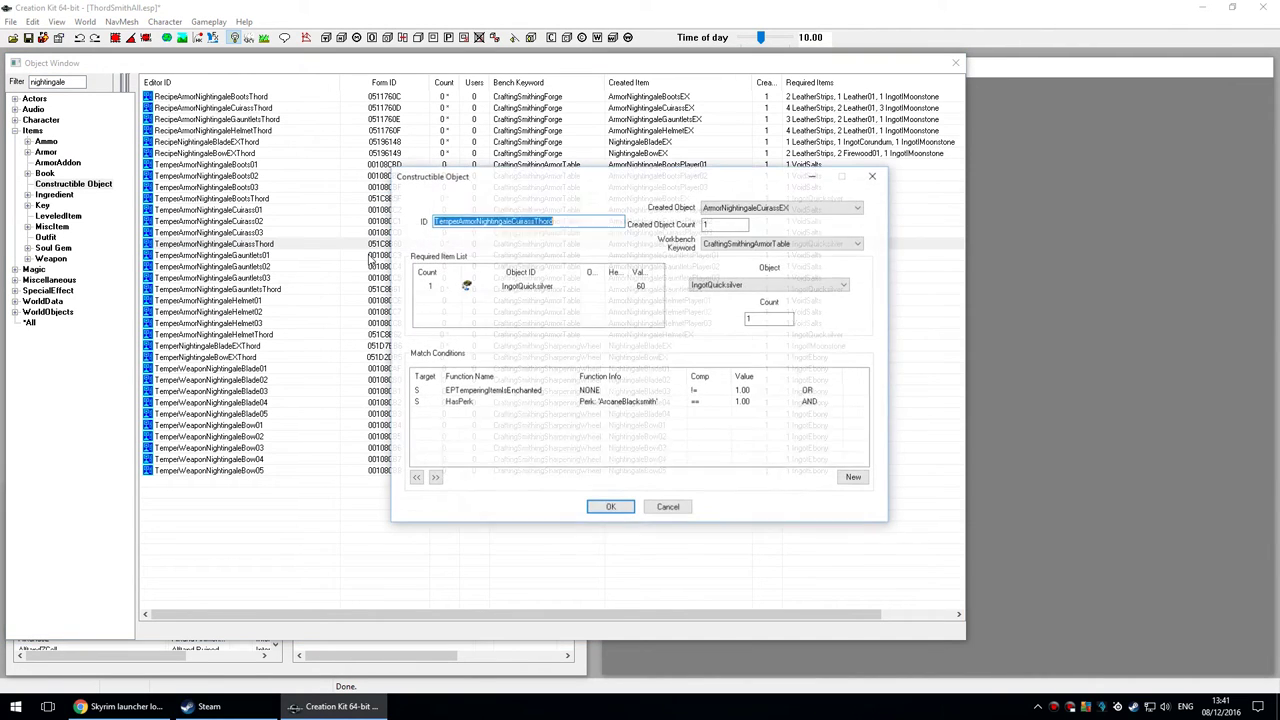
left_click(665, 508)
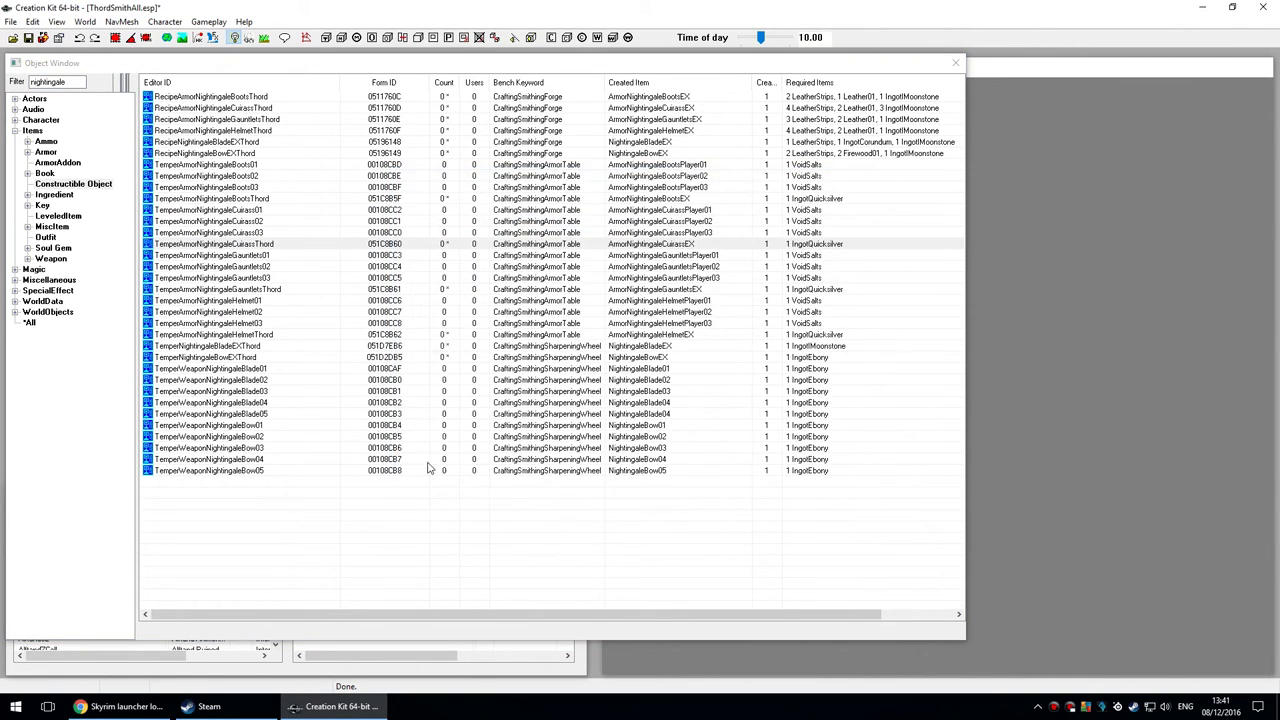
Open the forge recipe RecipeArmorNightingaleCuirassThord to view its required items and match conditions.
left_click(258, 119)
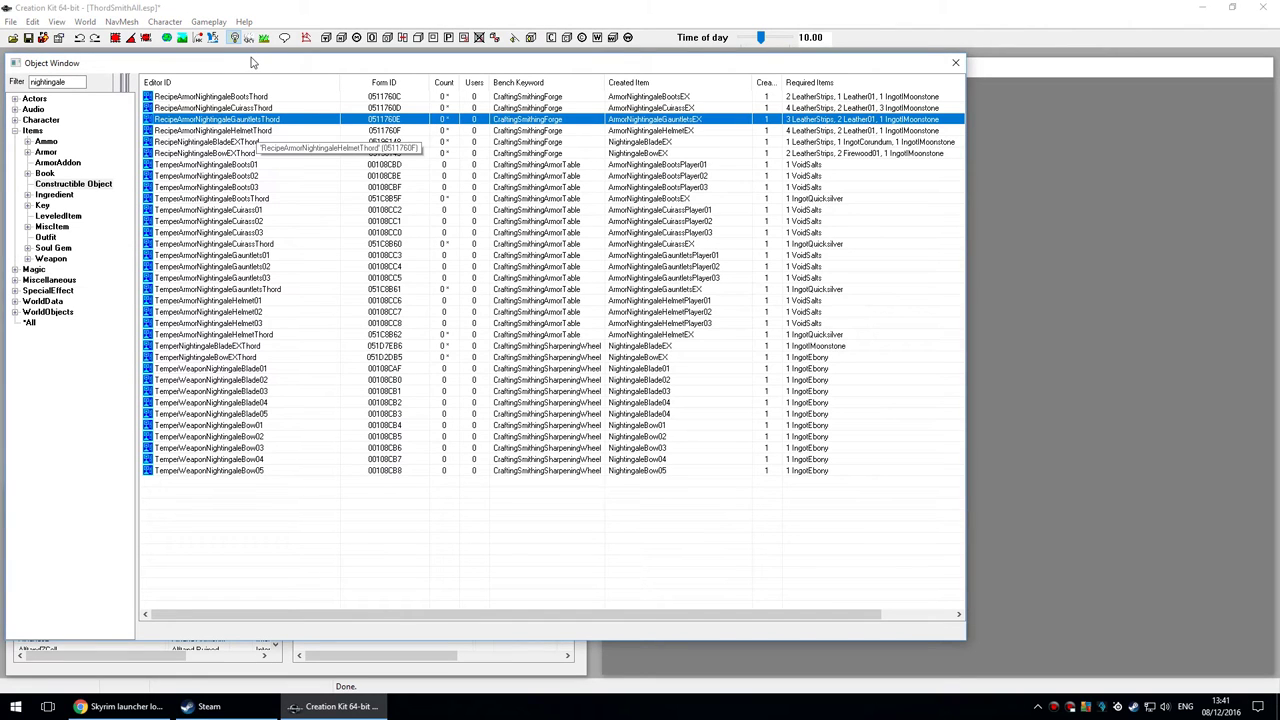
key("Up")
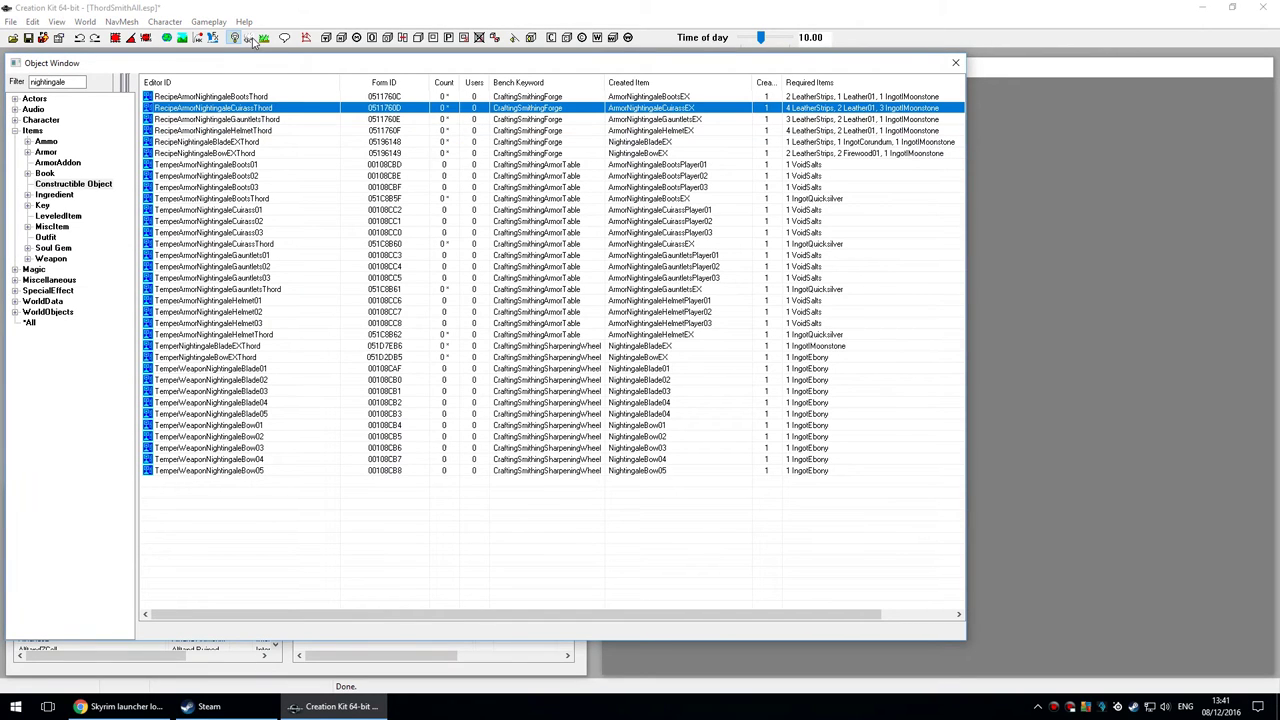
key("Return")
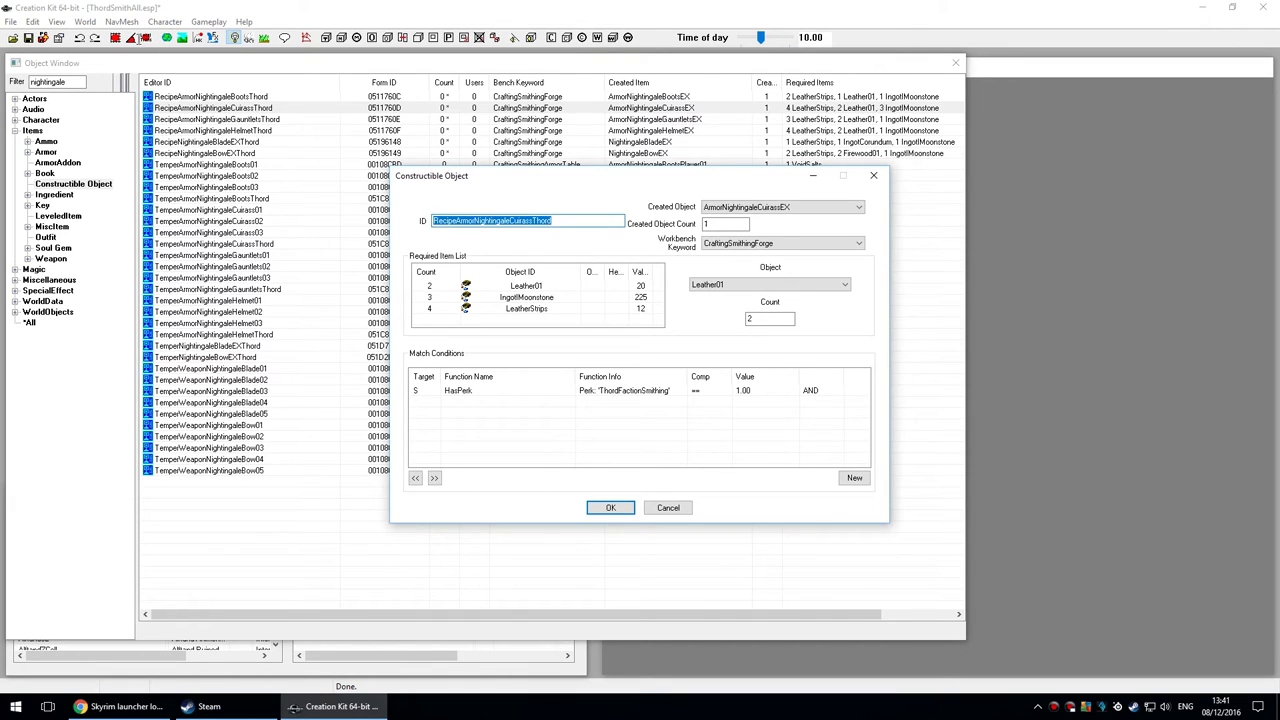
Examine the ID, required items and match condition of RecipeArmorNightingaleCuirassThord, and close it without changes.
left_click(532, 220)
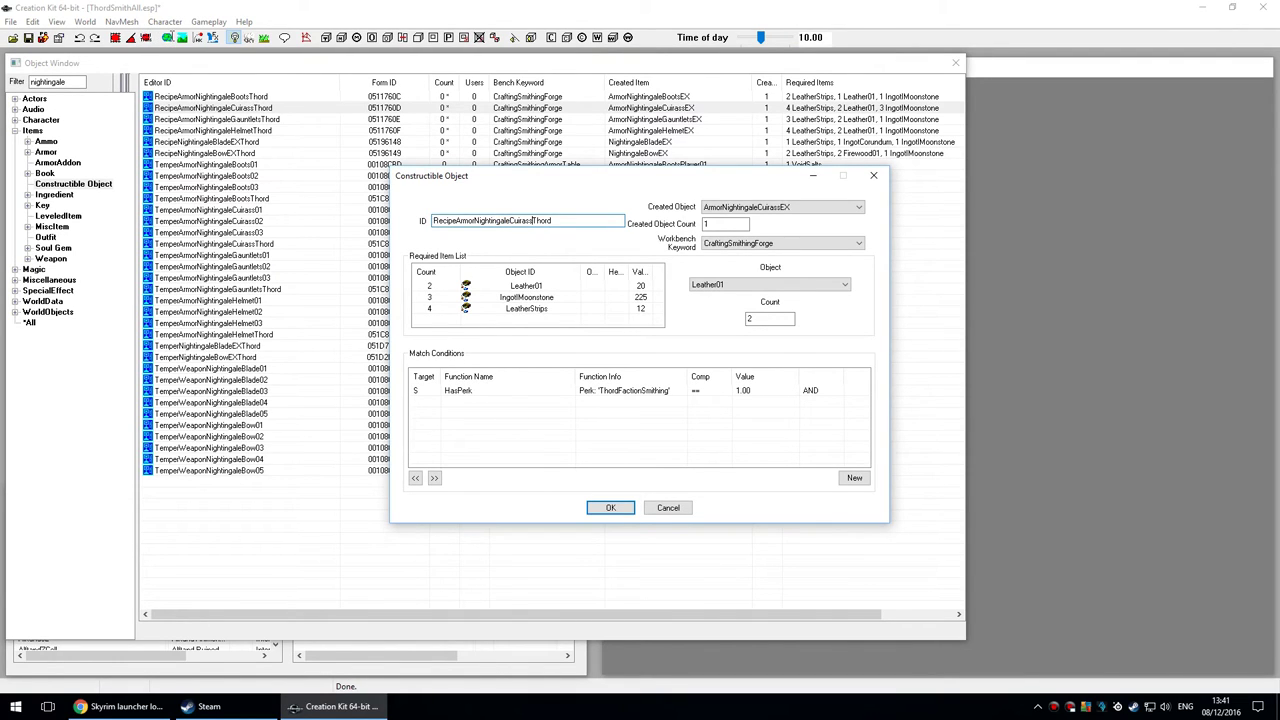
key("shift+Home")
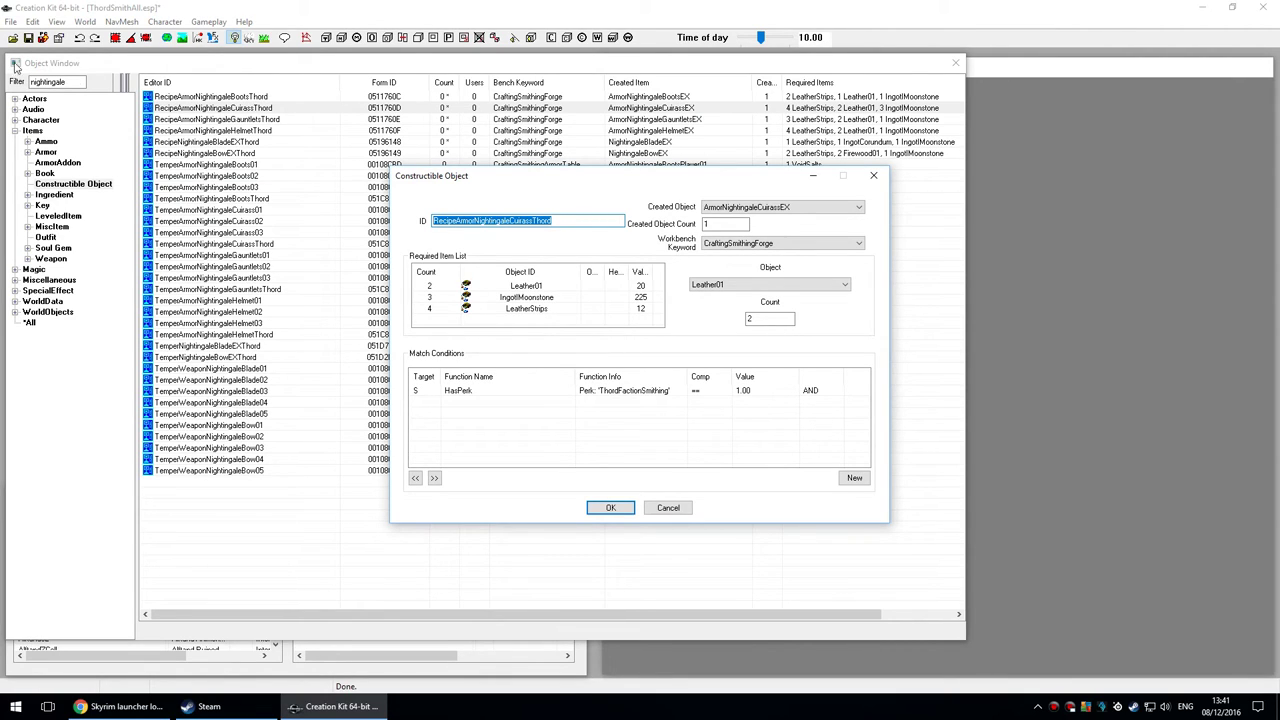
key("Tab")
key("Down")
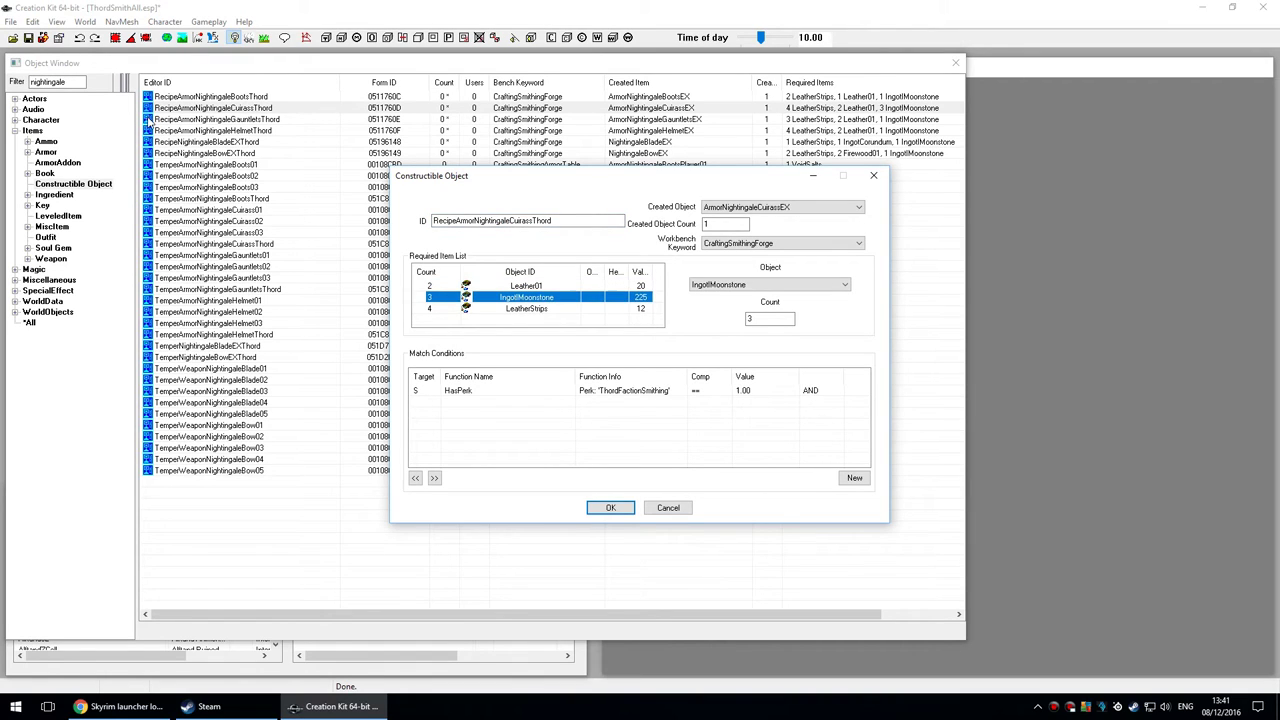
key("Down")
key("Up")
key("Up")
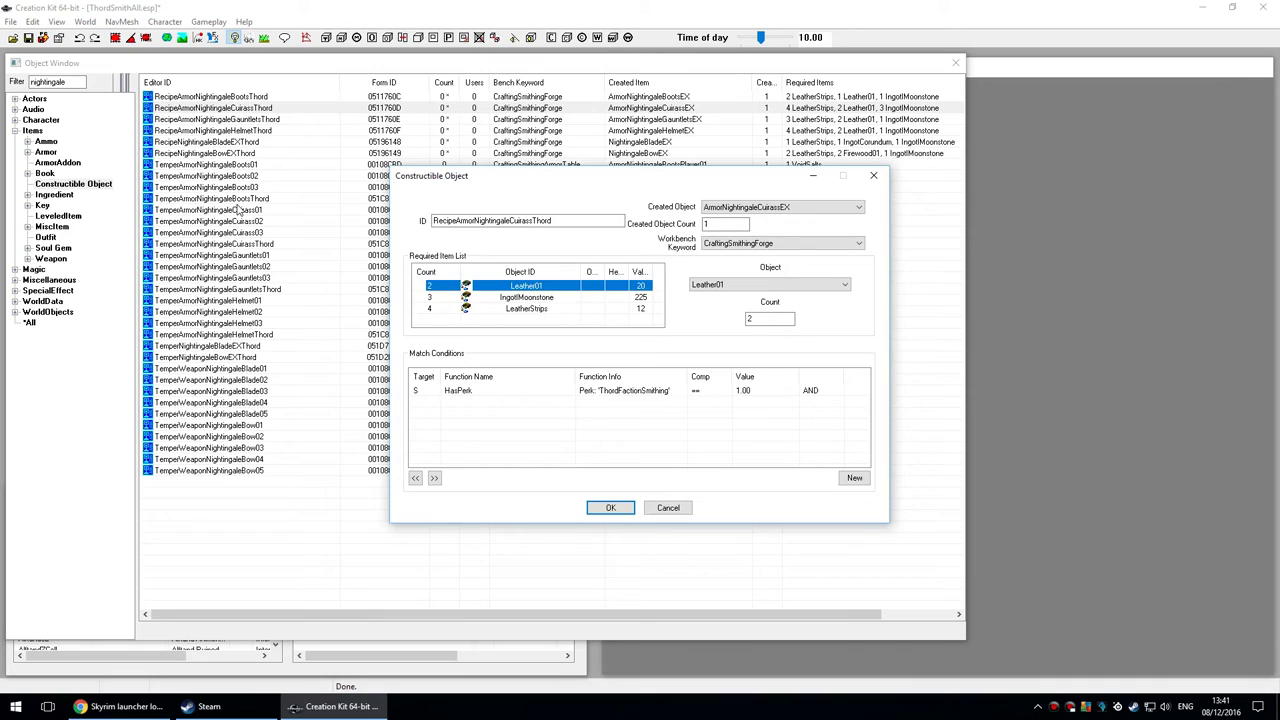
key("Tab")
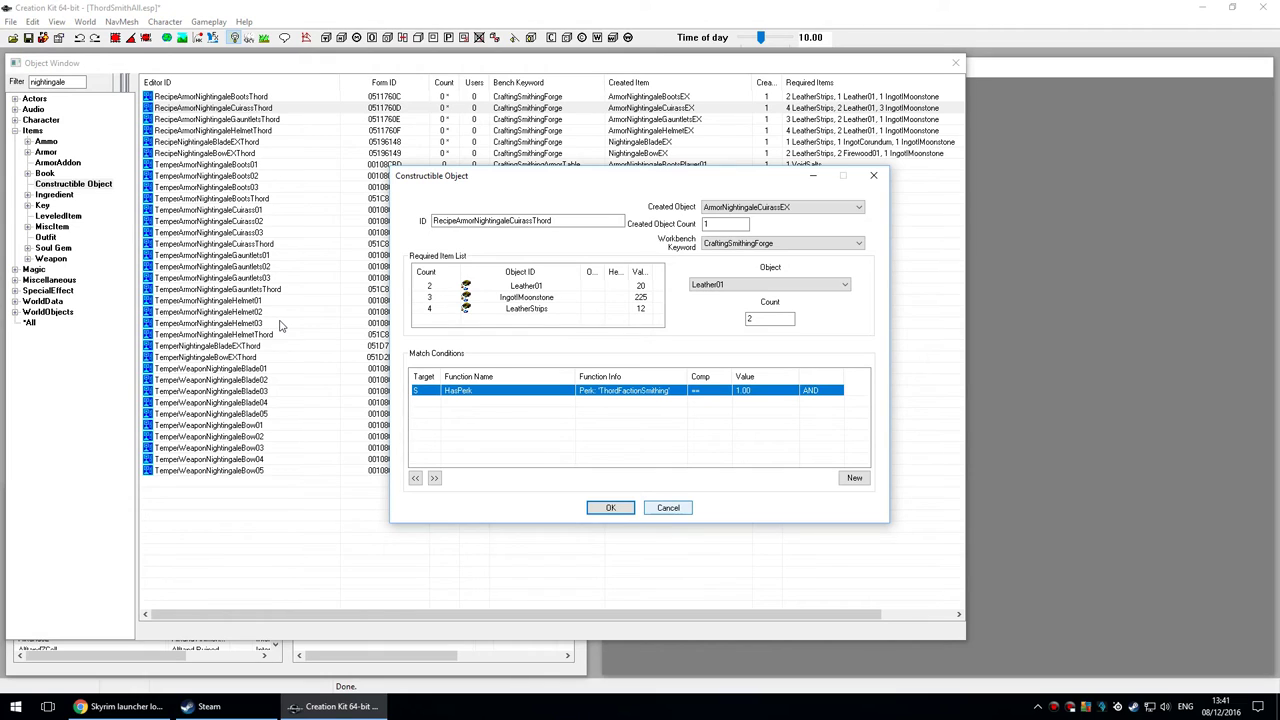
key("Return")
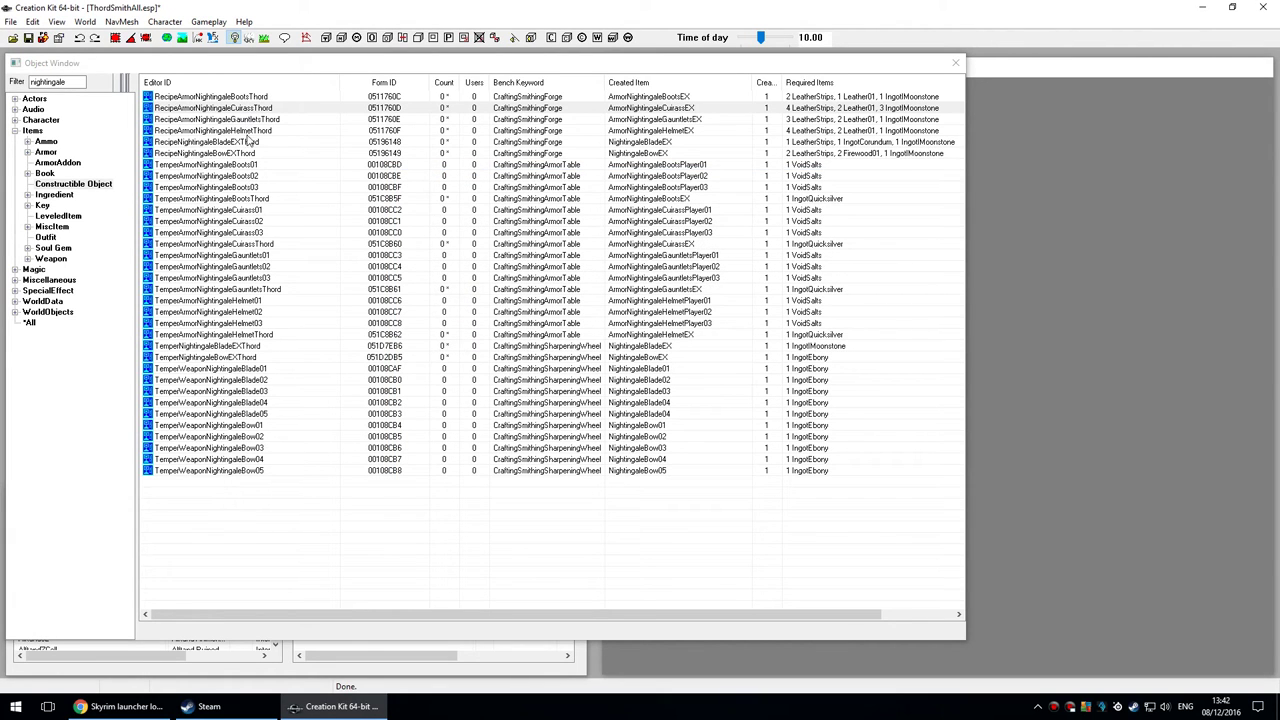
Open the tempering recipe TemperArmorNightingaleCuirassThord from the filtered Constructible Object list.
left_click(255, 198)
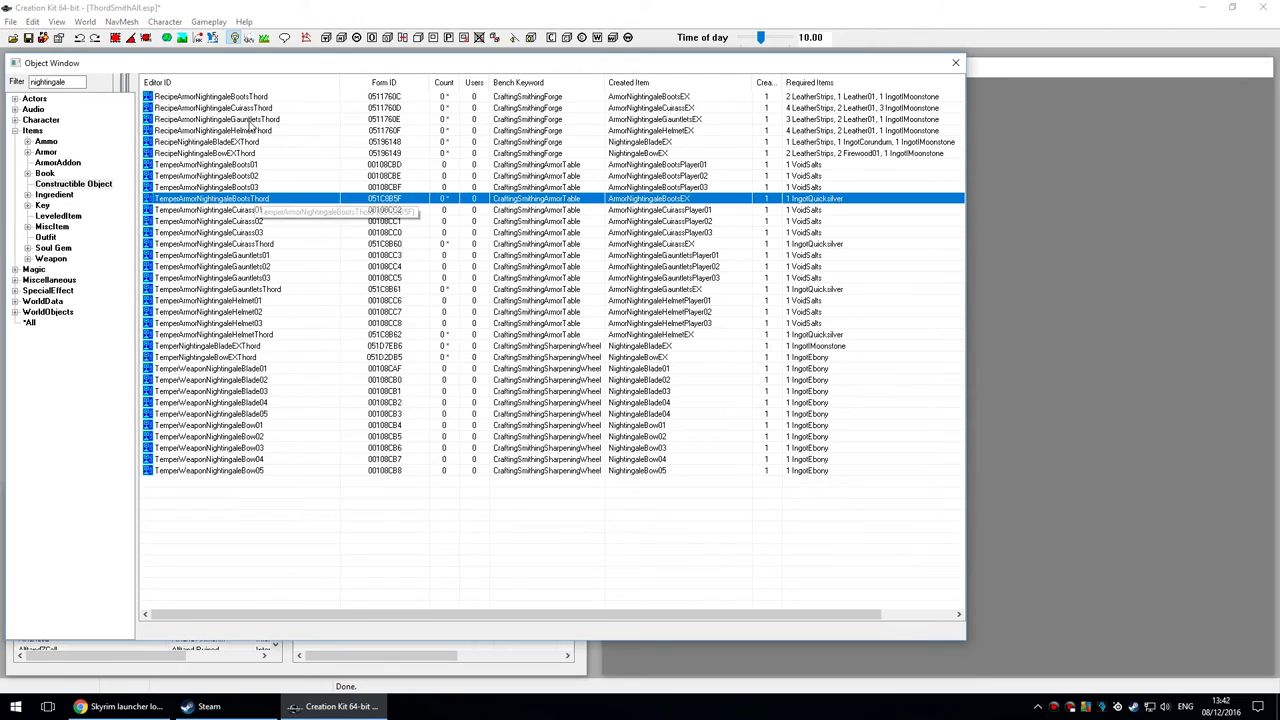
key("Up")
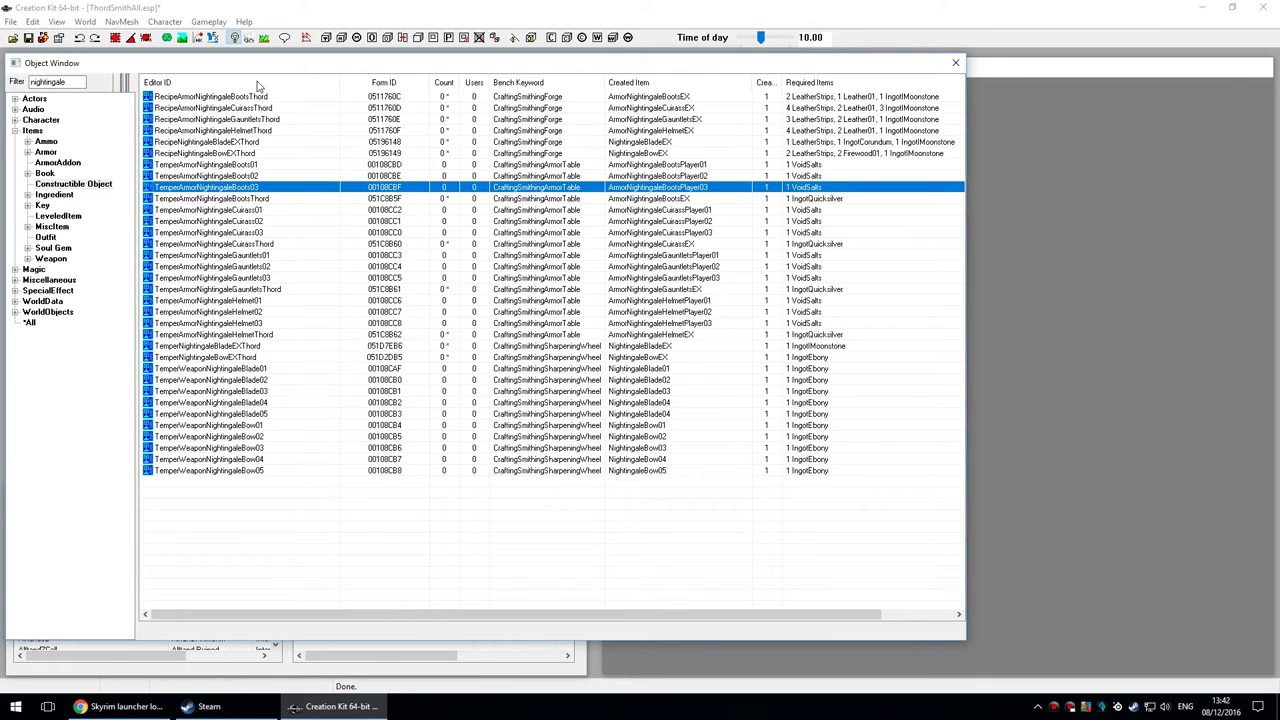
key("Down")
key("Down")
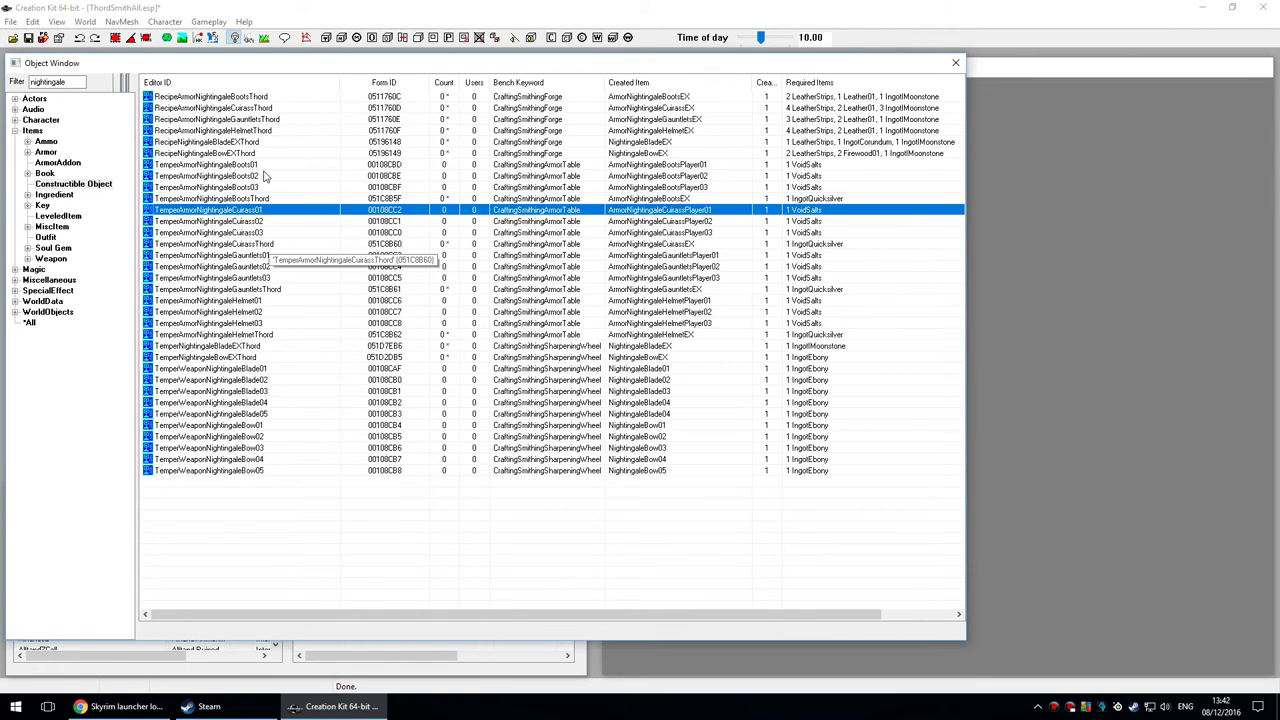
key("Down")
key("Down")
key("Down")
key("Return")
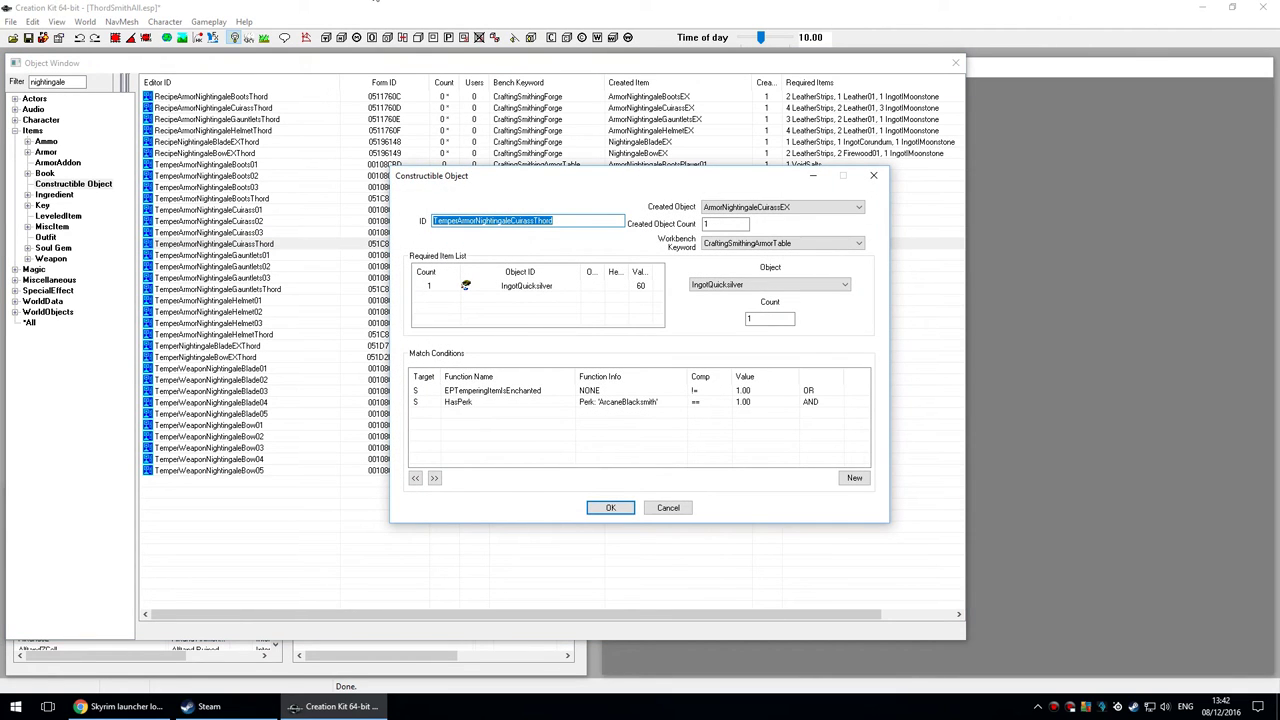
Examine the ID, created object and required item of the cuirass tempering recipe, and close its form.
left_click(612, 220)
left_click(790, 208)
key("Escape")
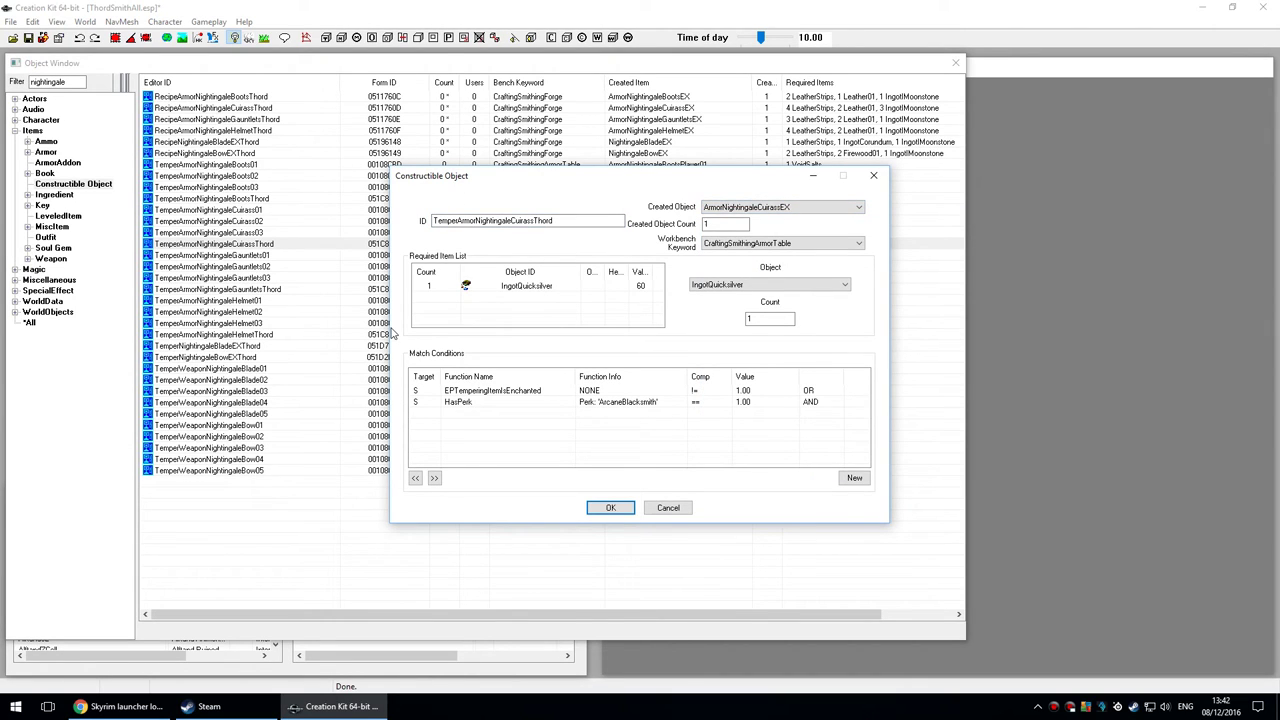
key("Tab")
key("Tab")
key("shift+Tab")
key("shift+Tab")
left_click(541, 286)
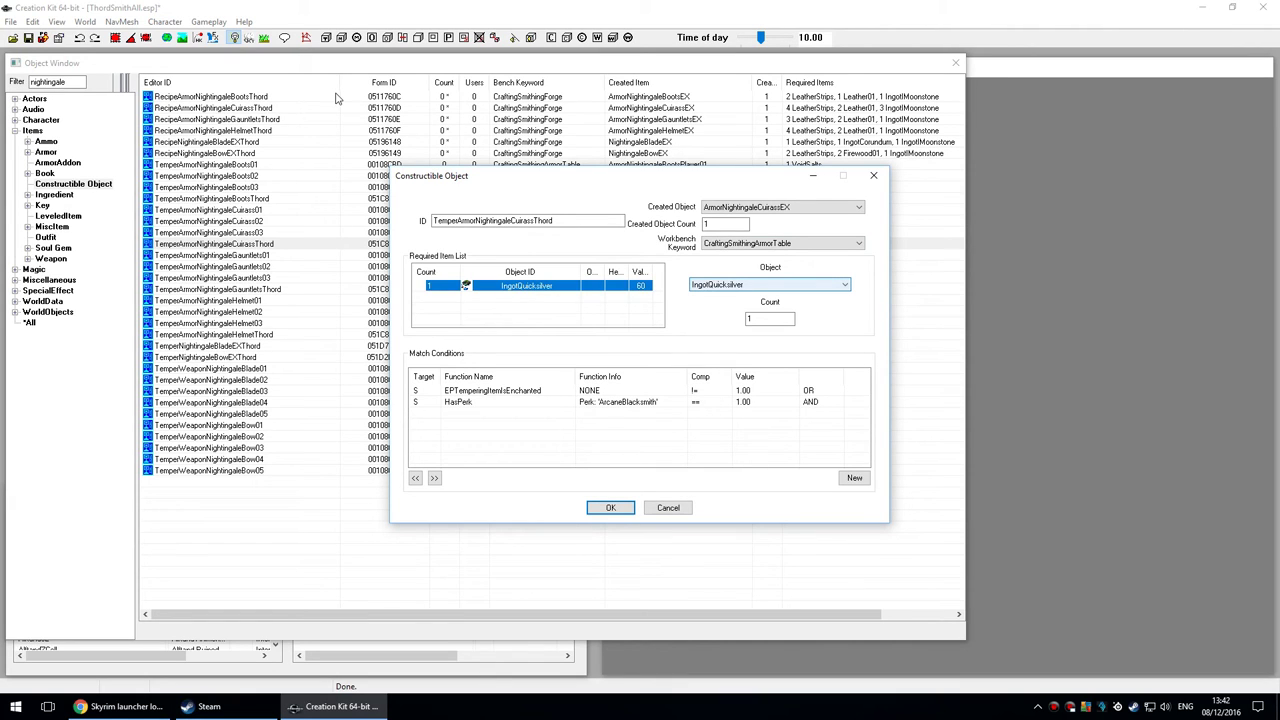
left_click(508, 311)
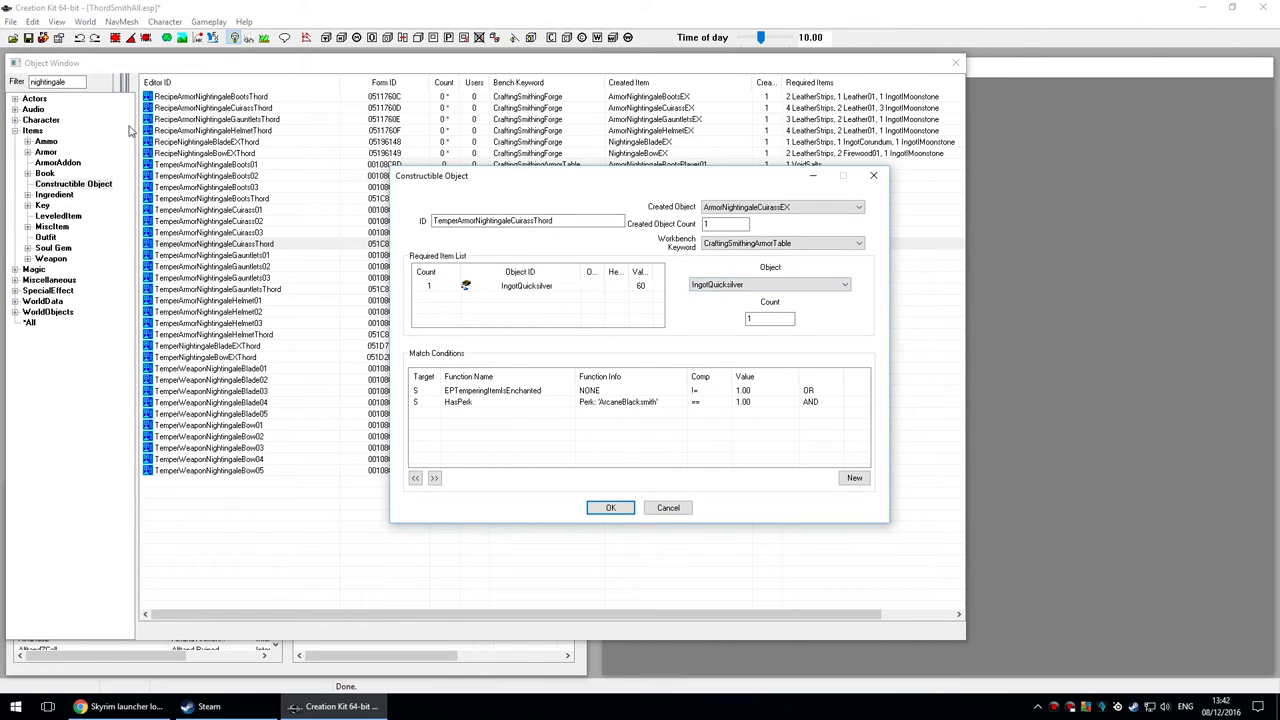
key("Return")
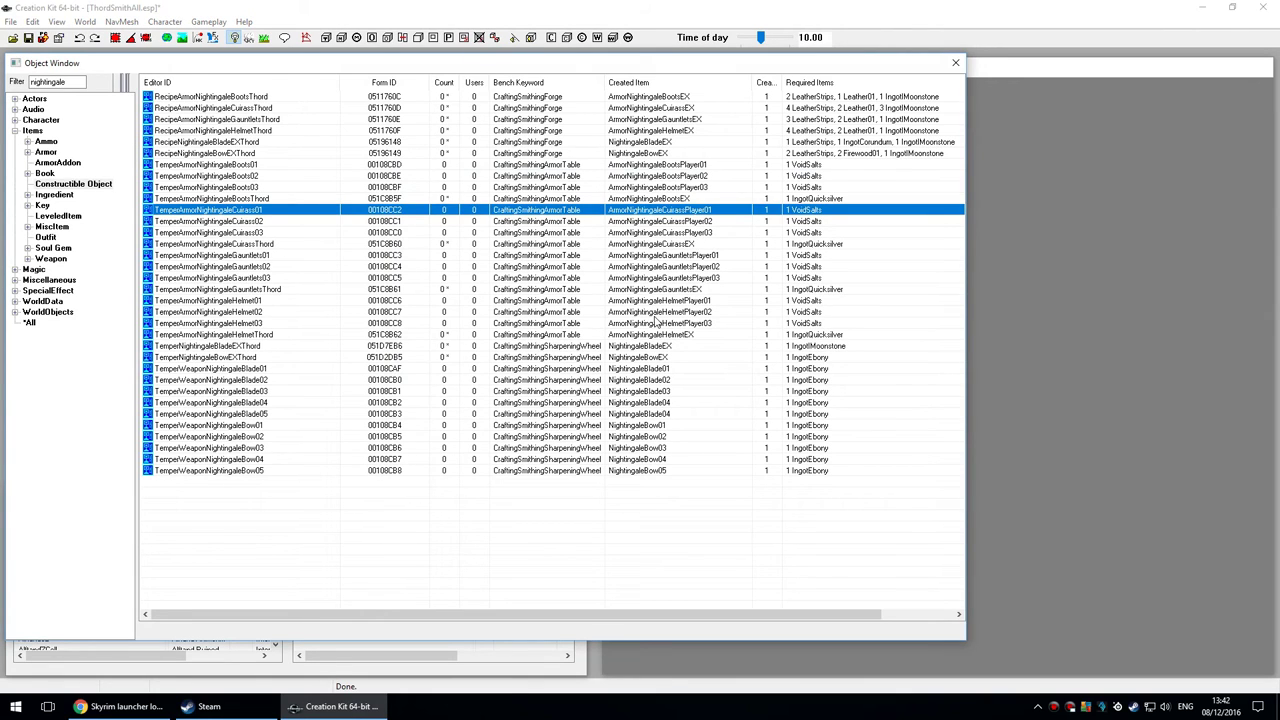
Inspect the required item and match conditions of the original recipe TemperArmorNightingaleCuirass01, and close it without changes.
double_click(268, 210)
key("Tab")
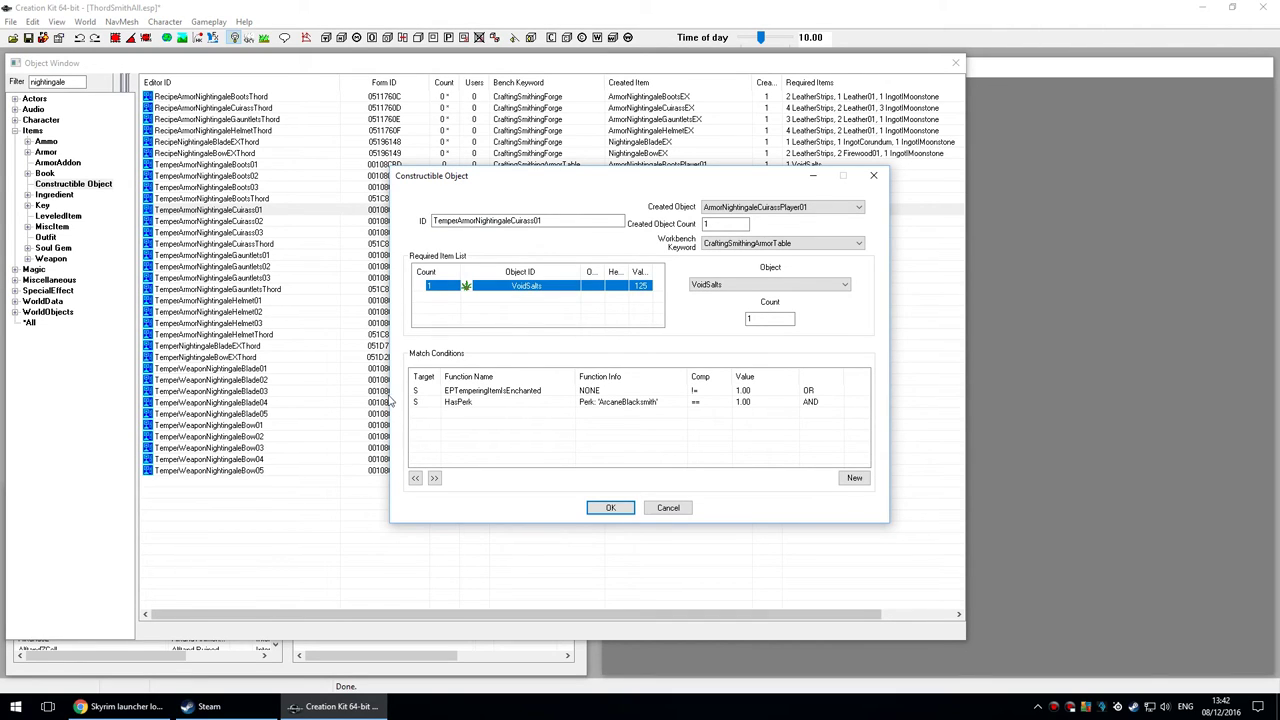
key("Tab")
key("Return")
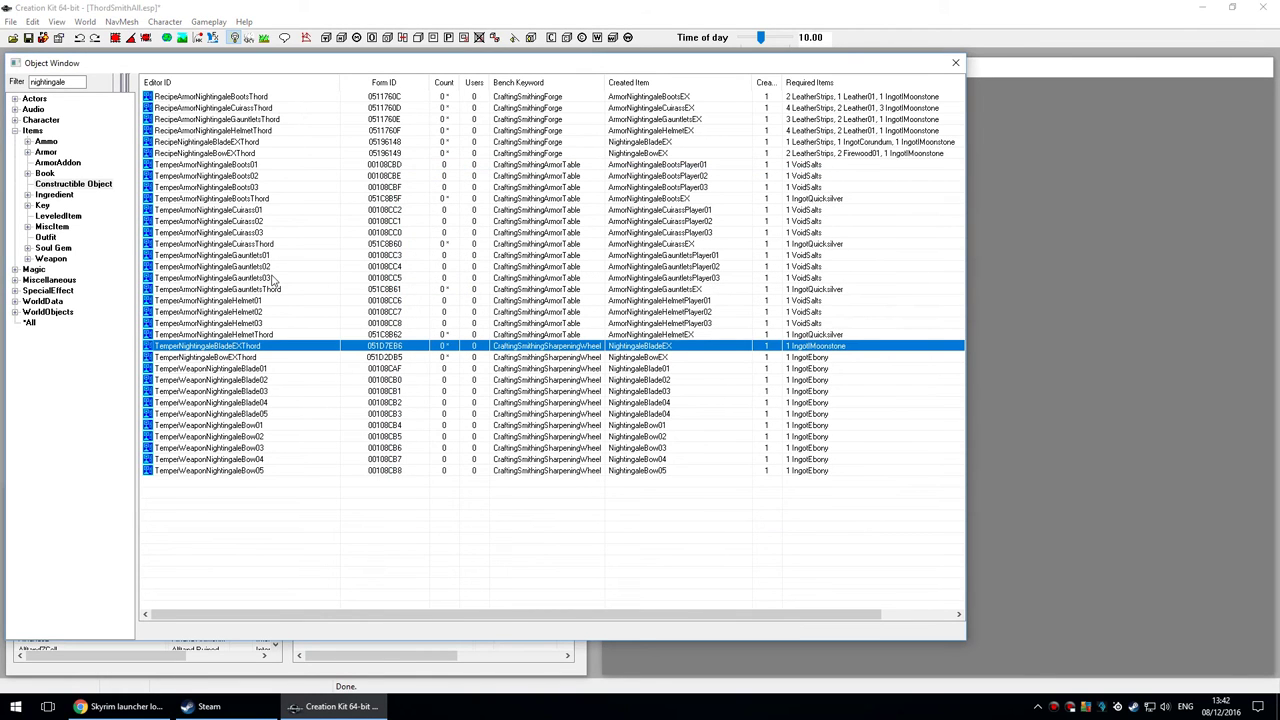
Inspect the sharpening wheel recipe TemperNightingaleBladeEXThord and close it without changes.
key("Return")
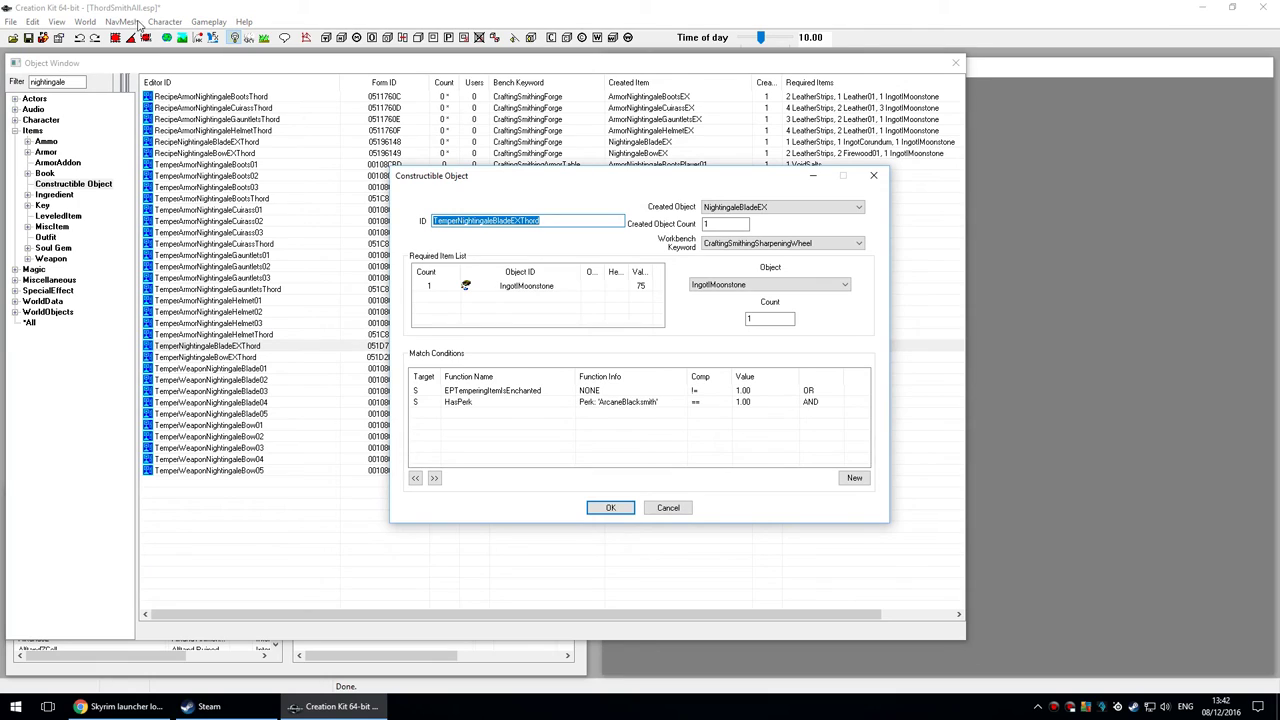
key("ctrl+a")
key("Escape")
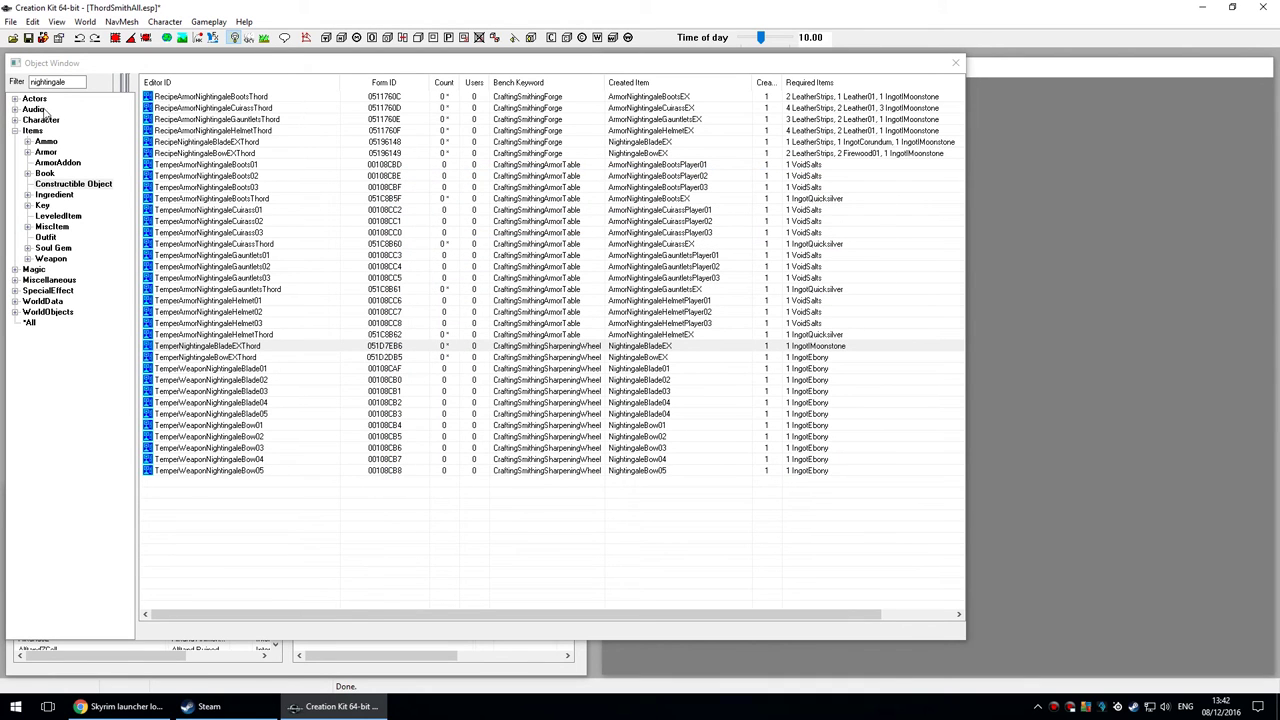
Show the Armor list and filter it by "plus".
left_click(46, 152)
double_click(50, 81)
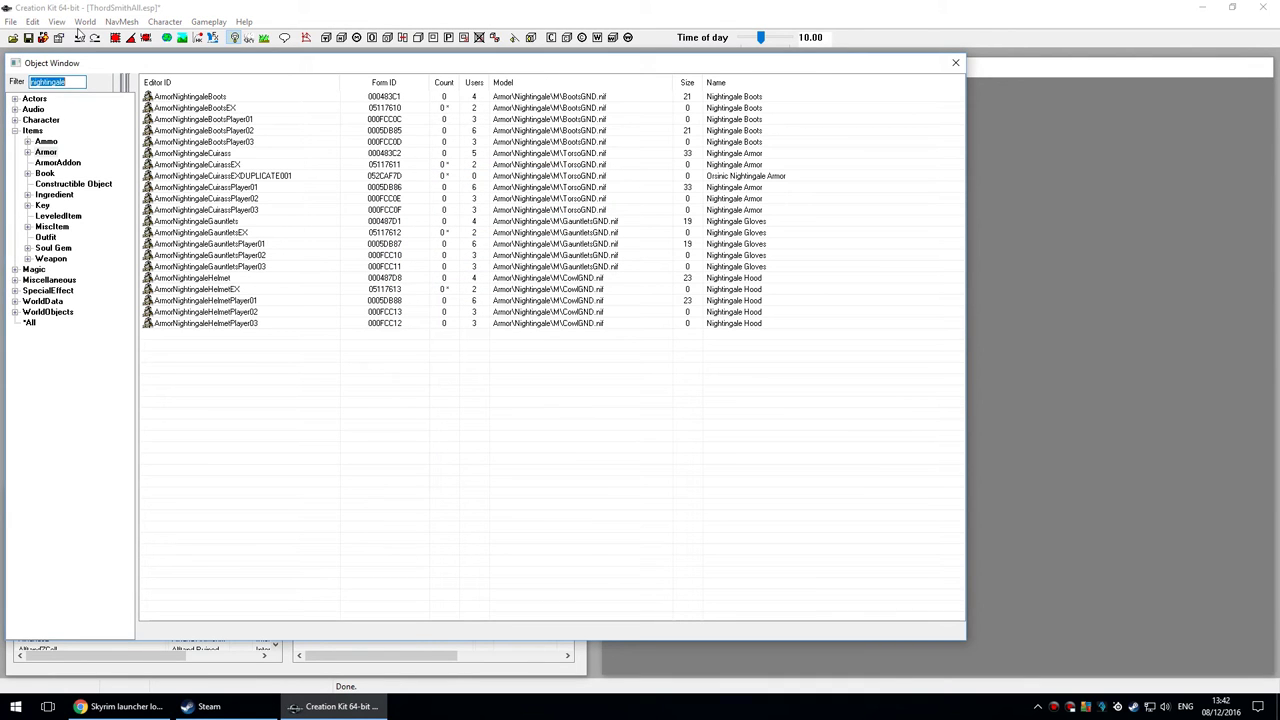
type("plus")
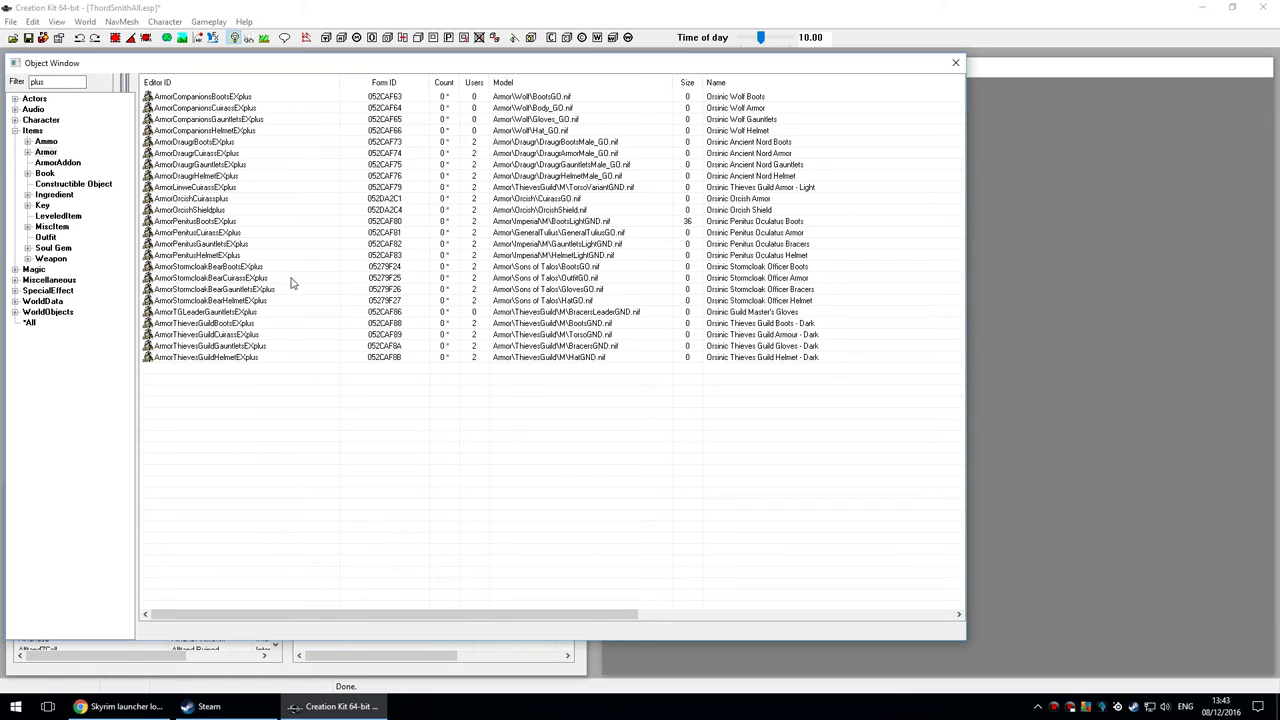
Open the armor form ArmorCompanionsCuirassEXplus and move it clear of the armor list.
left_click(231, 108)
key("Return")
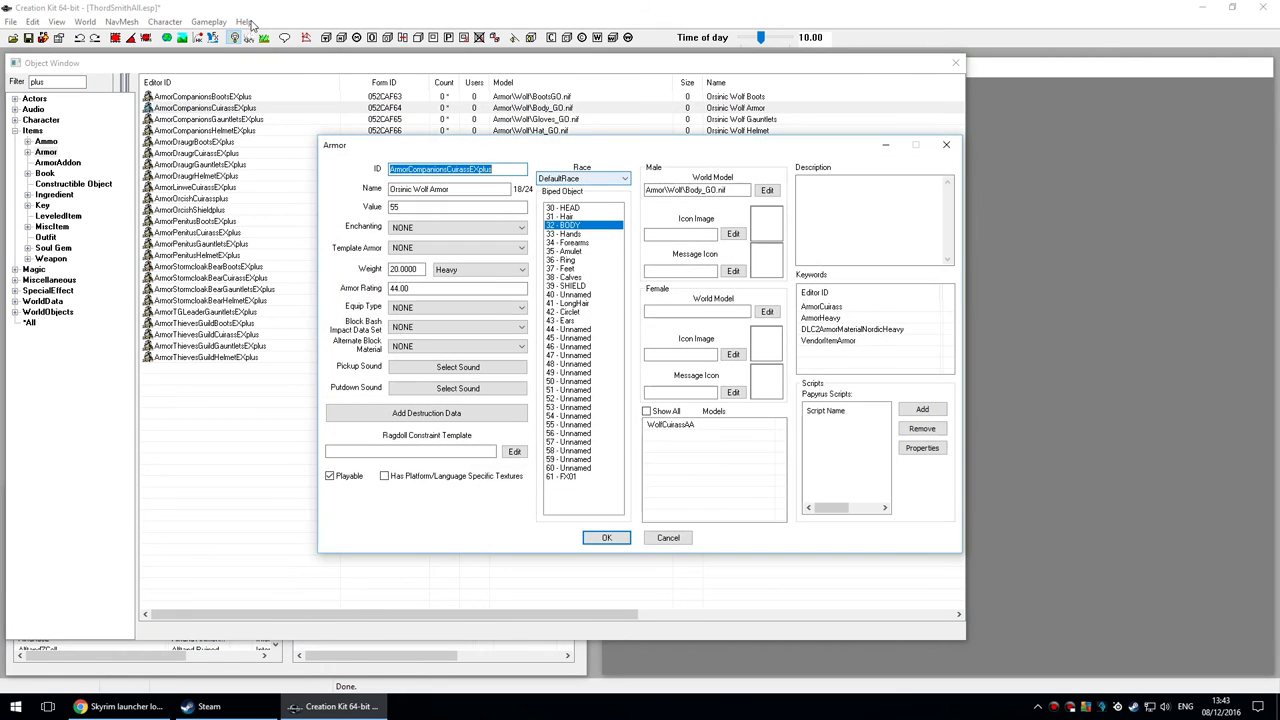
left_click_drag(576, 148, 805, 28)
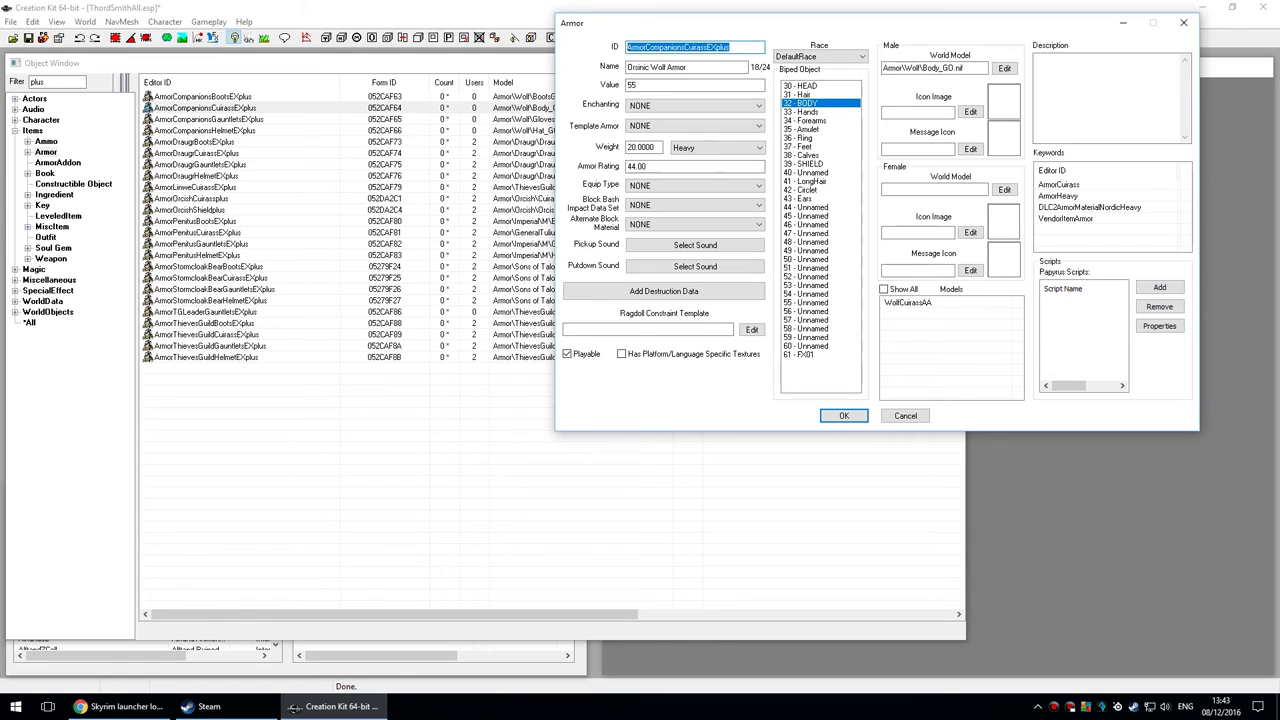
Filter the armor list by "ex", open ArmorCompanionsCuirassEX, and arrange its form beside the ArmorCompanionsCuirassEXplus form.
left_click(62, 84)
double_click(60, 82)
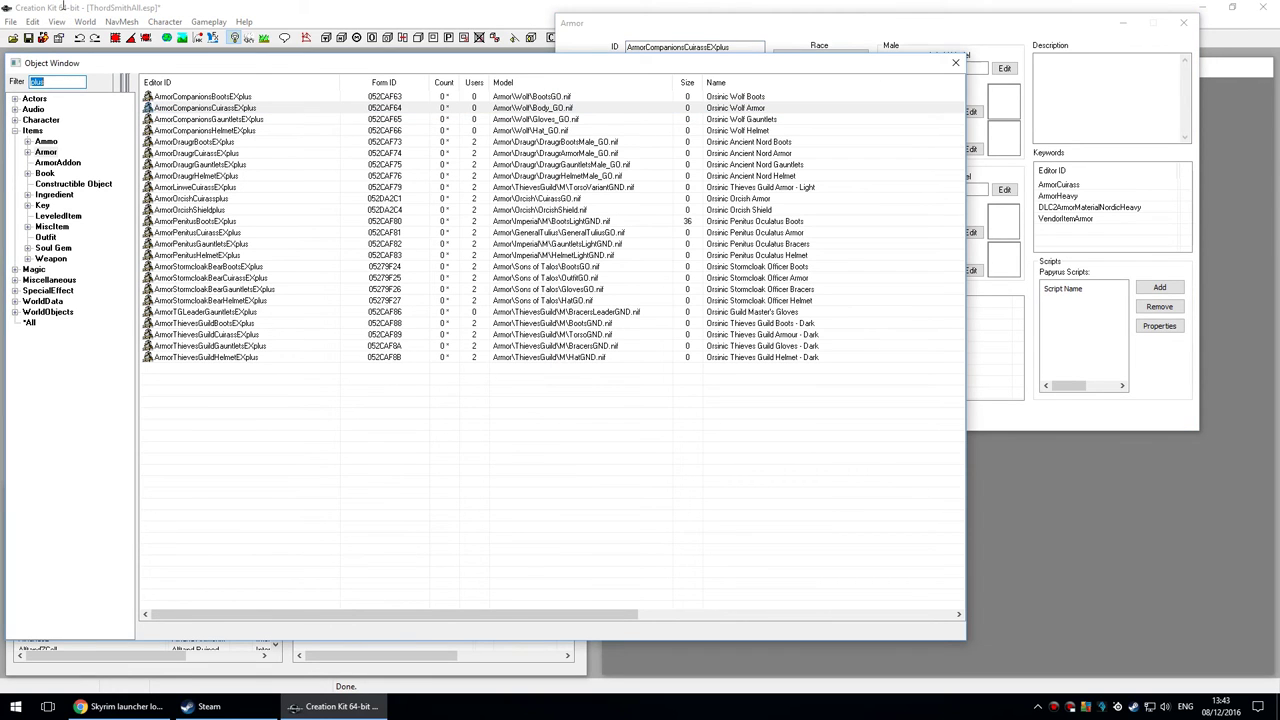
type("ex")
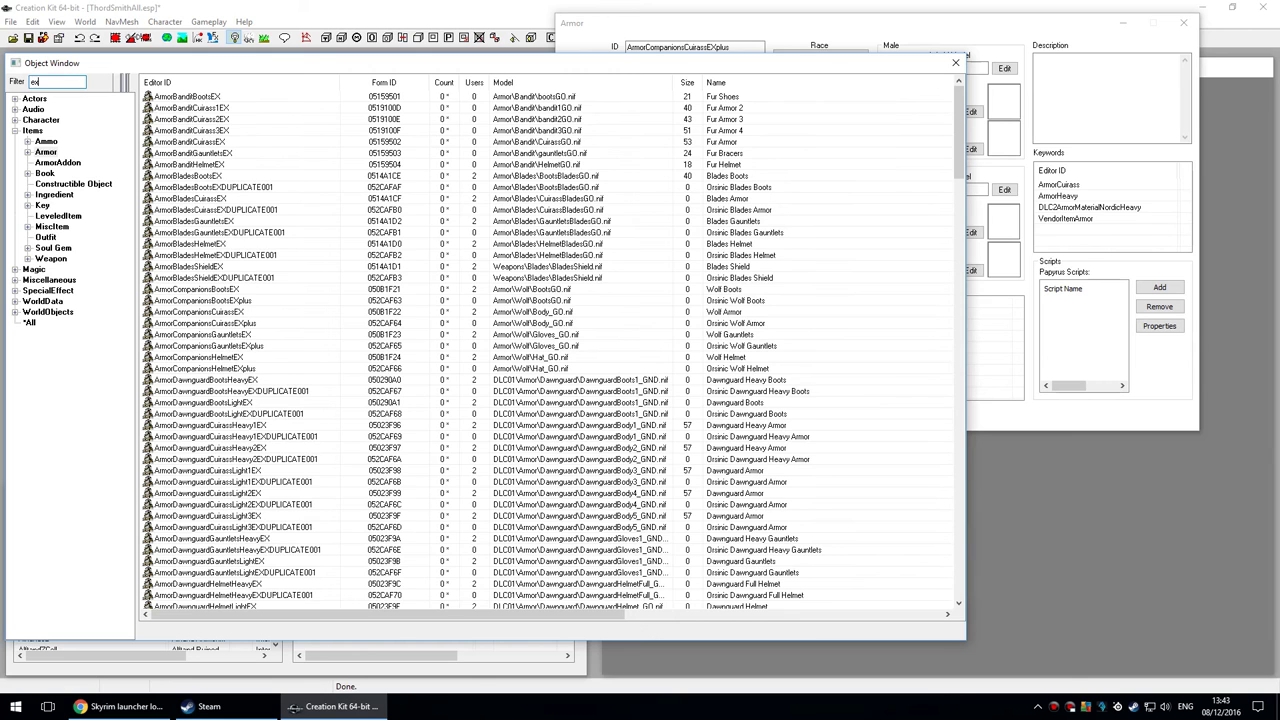
left_click(270, 221)
scroll(272, 234, "down", 3)
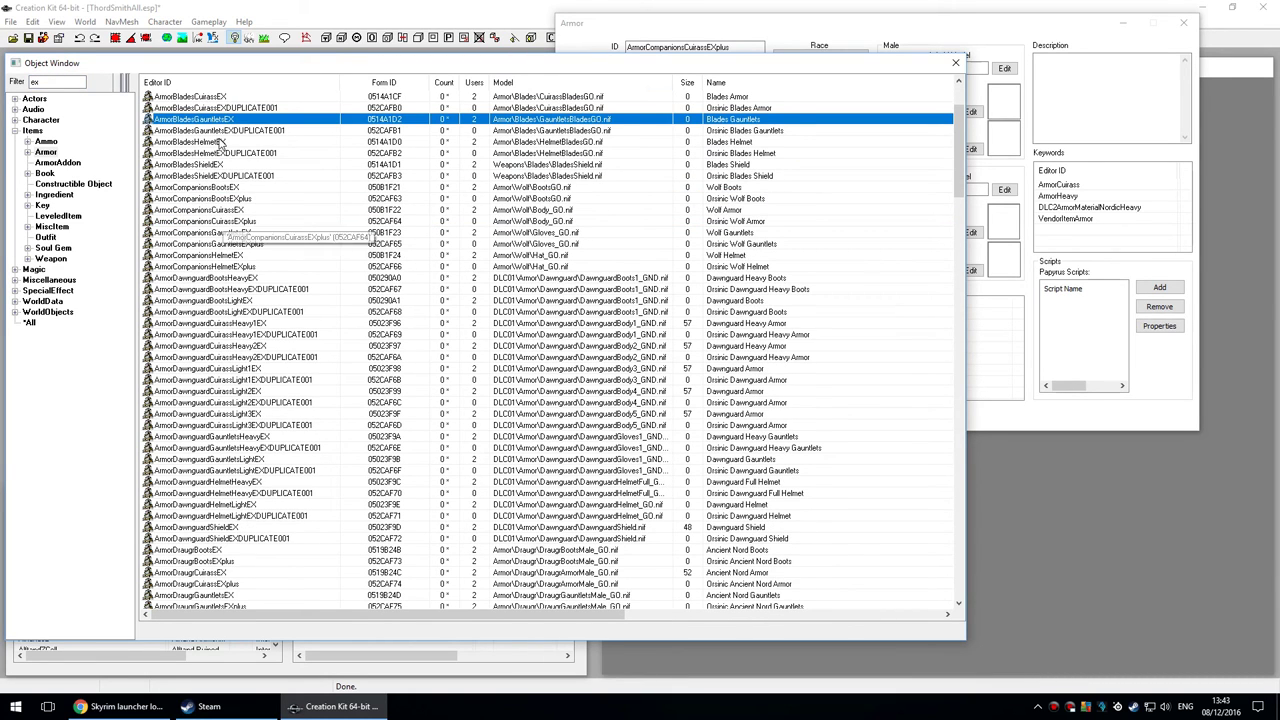
left_click(224, 210)
key("Return")
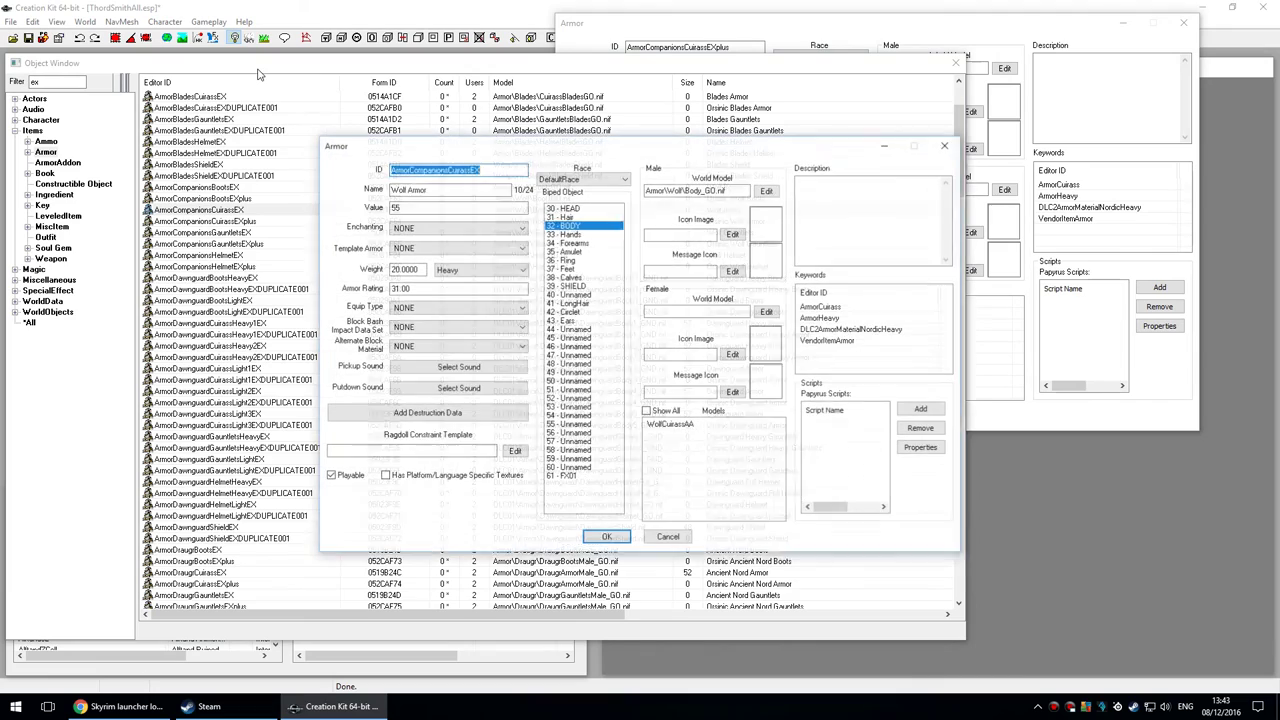
left_click_drag(577, 146, 266, 23)
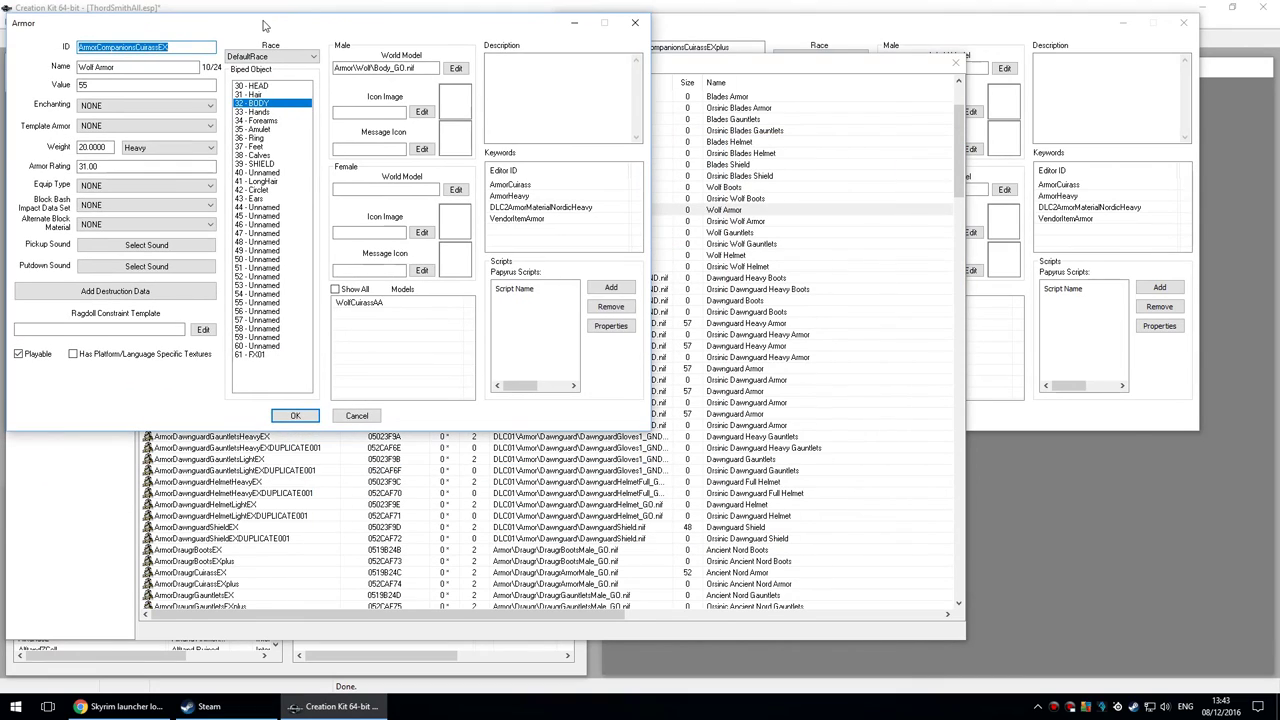
left_click_drag(819, 25, 920, 20)
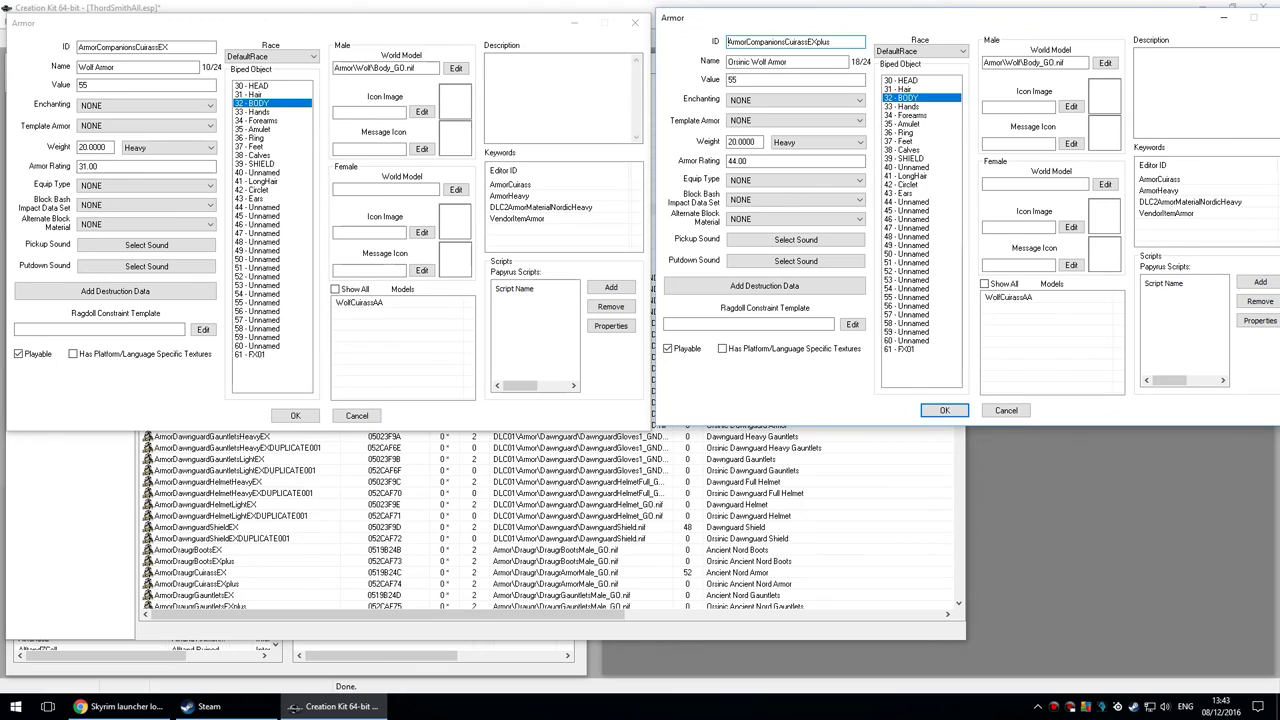
Compare the armor ratings of ArmorCompanionsCuirassEX and ArmorCompanionsCuirassEXplus.
left_click_drag(99, 167, 28, 135)
key("shift+Home")
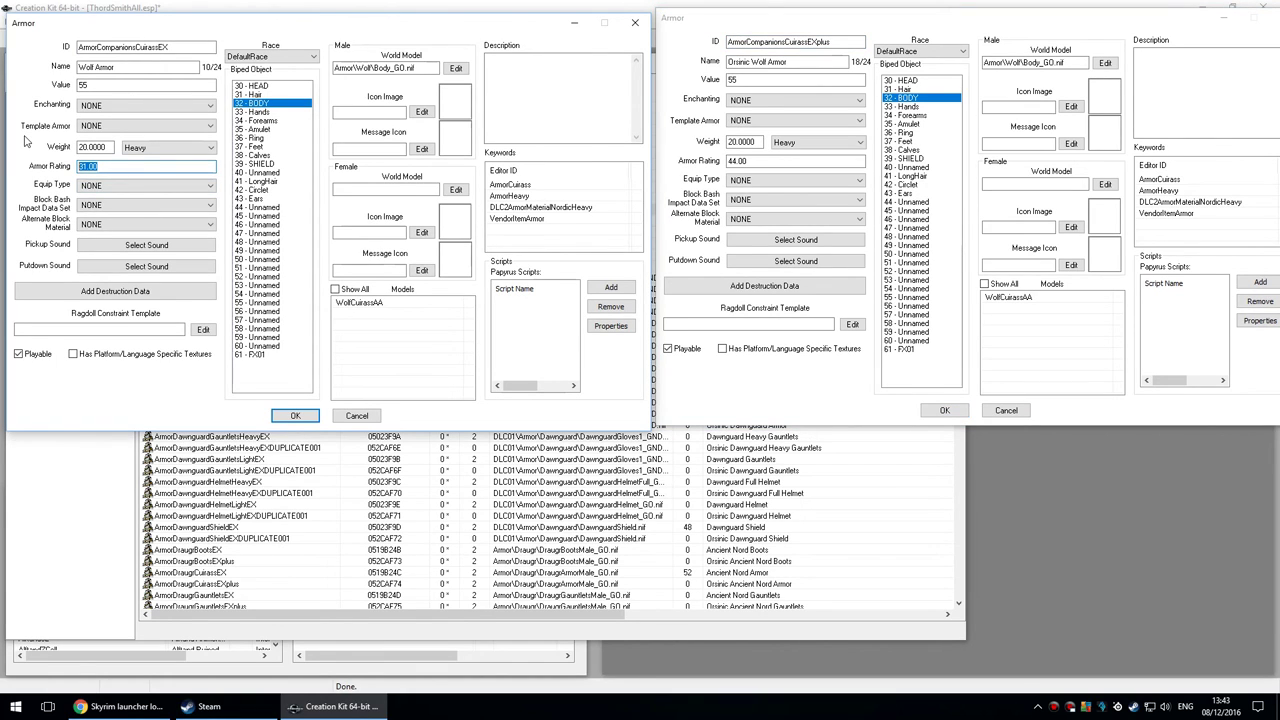
key("alt+Tab")
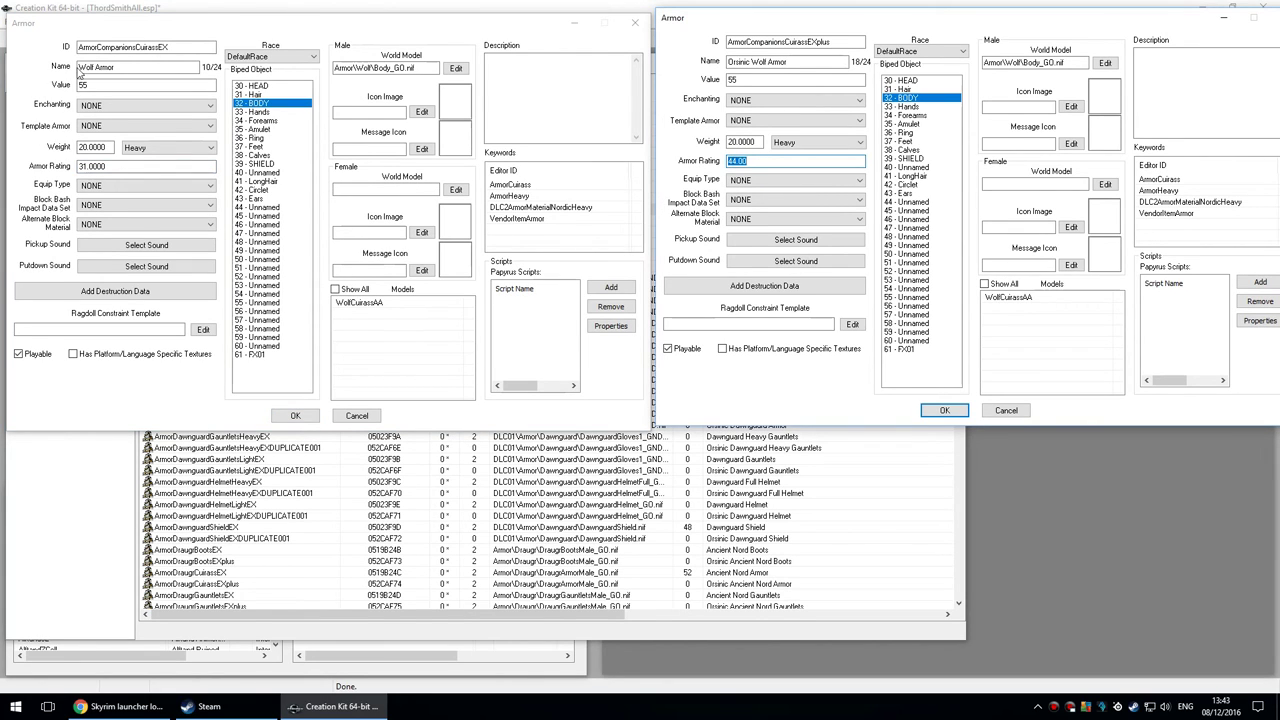
Compare the names in the two Wolf Armor forms, and re-examine the armor rating of ArmorCompanionsCuirassEXplus.
key("shift+Tab")
key("shift+Tab")
key("shift+Tab")
key("shift+Tab")
key("shift+Tab")
key("shift+Tab")
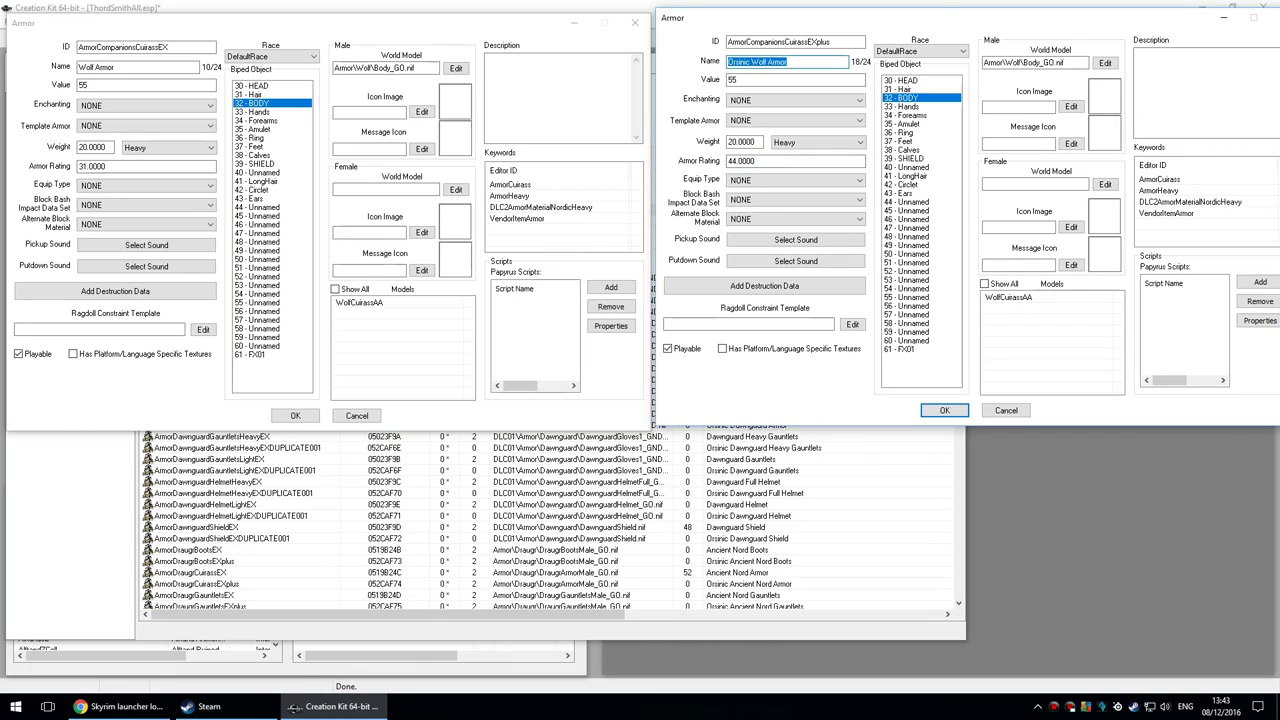
key("alt+Tab")
key("shift+Tab")
key("shift+Tab")
key("shift+Tab")
key("shift+Tab")
key("shift+Tab")
key("shift+Tab")
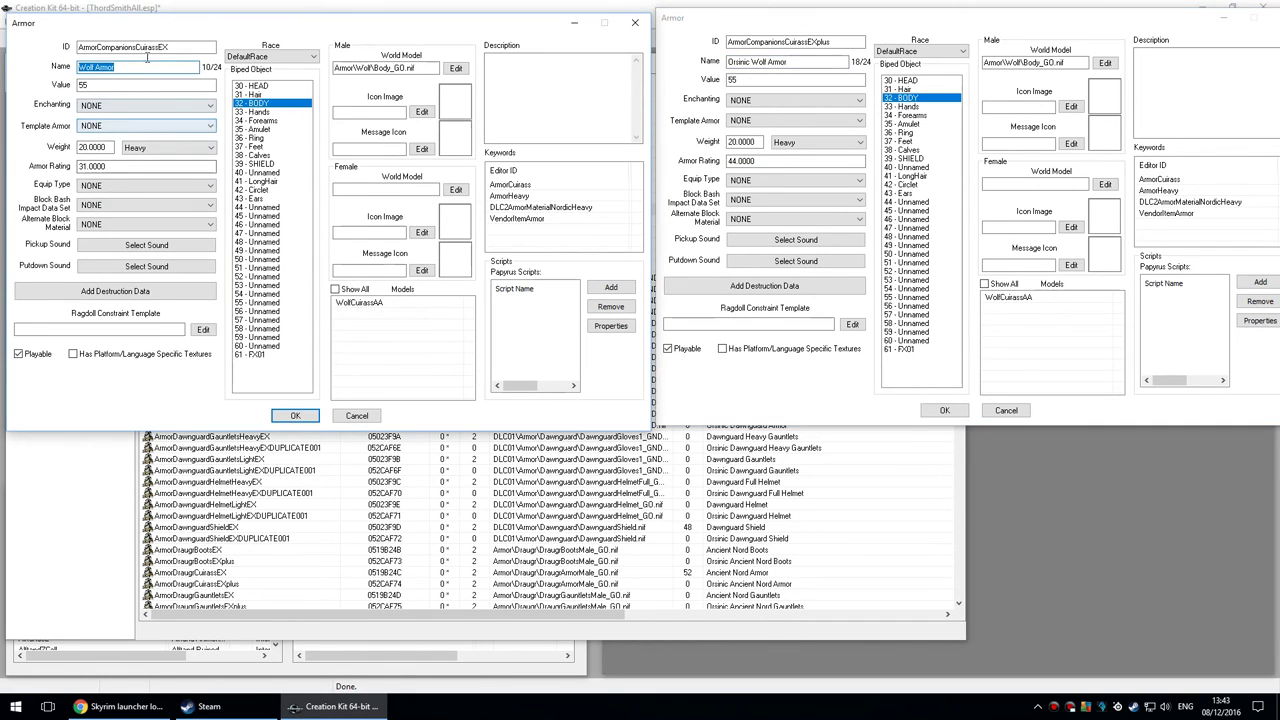
key("Tab")
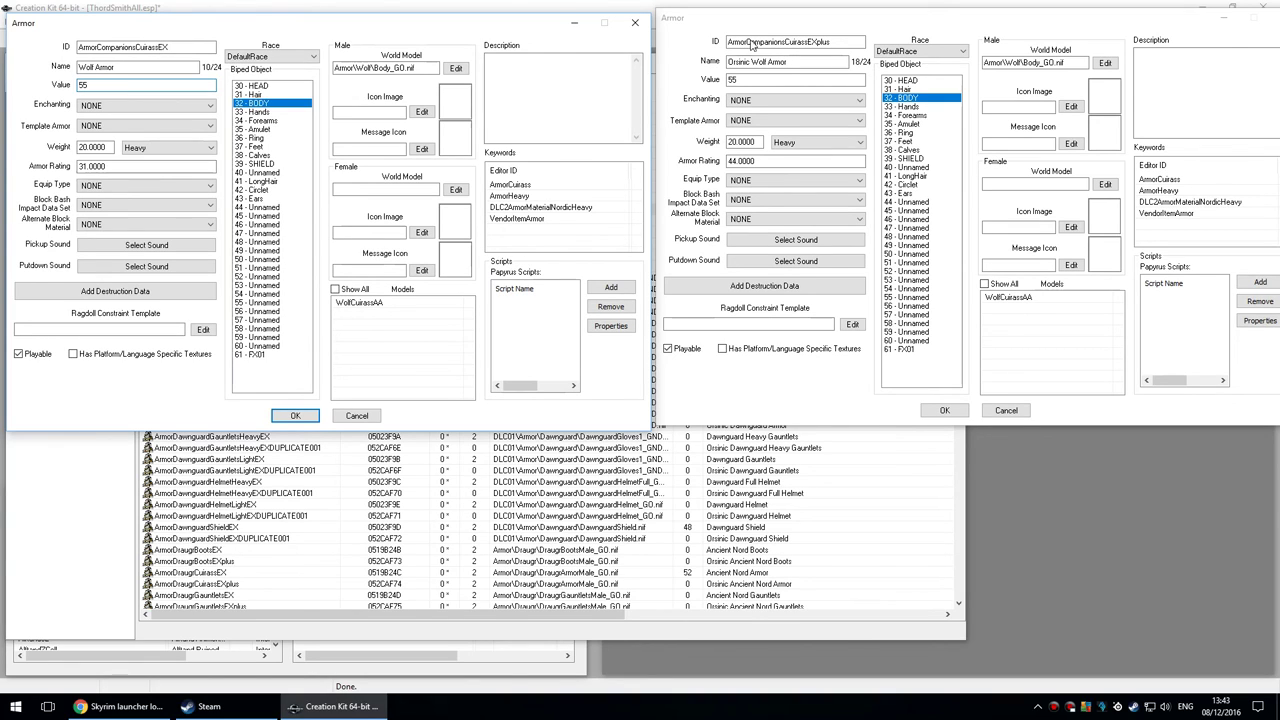
left_click(794, 29)
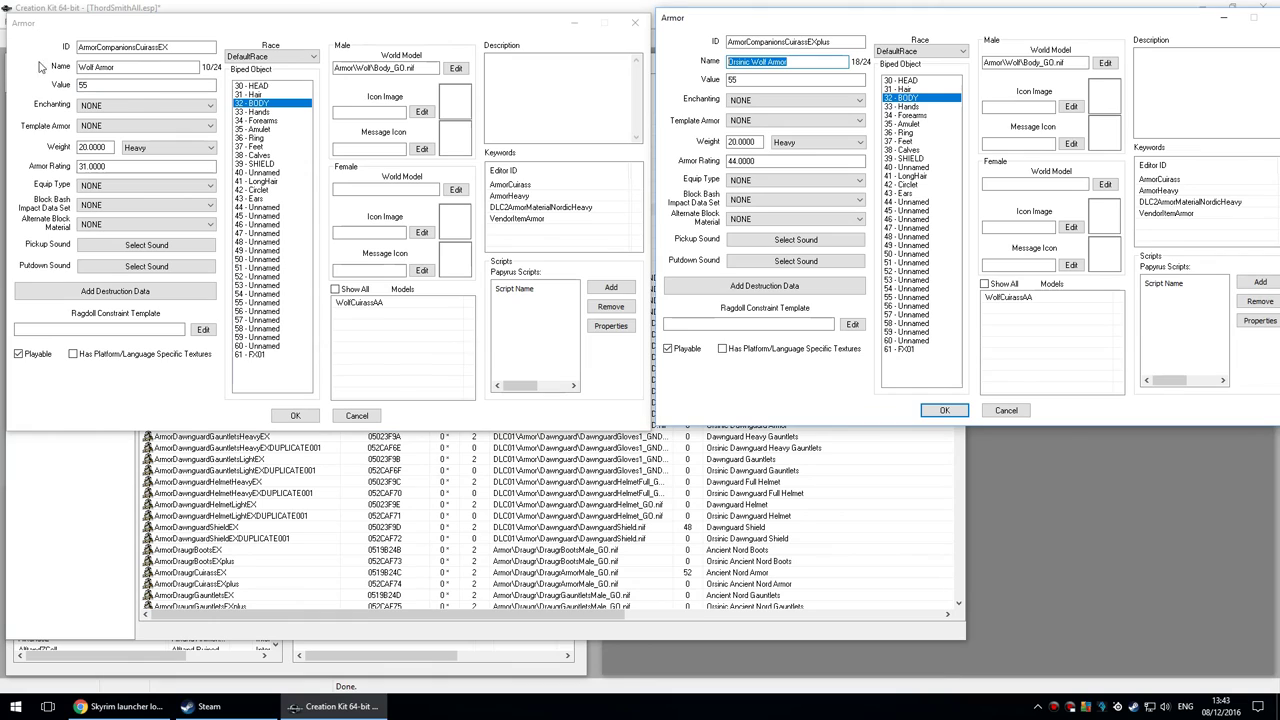
left_click_drag(764, 161, 690, 161)
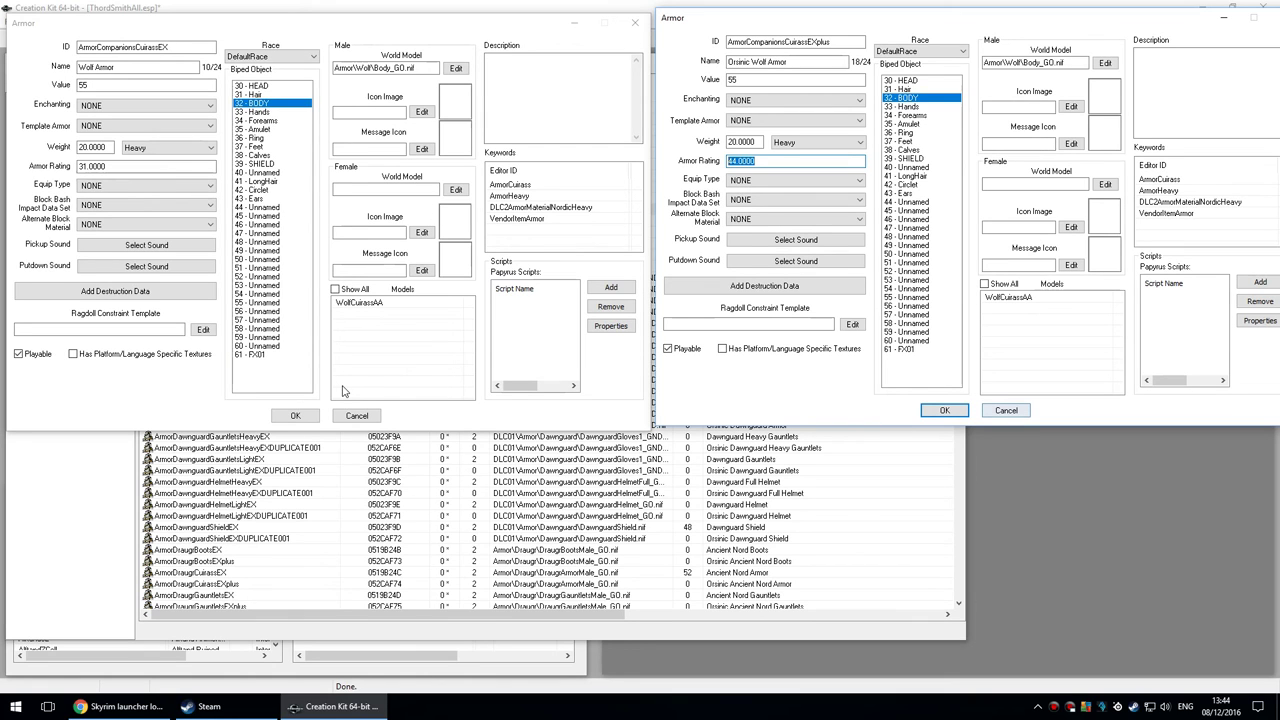
Close both Wolf Armor forms without saving and filter the constructible objects by "plus".
key("Escape")
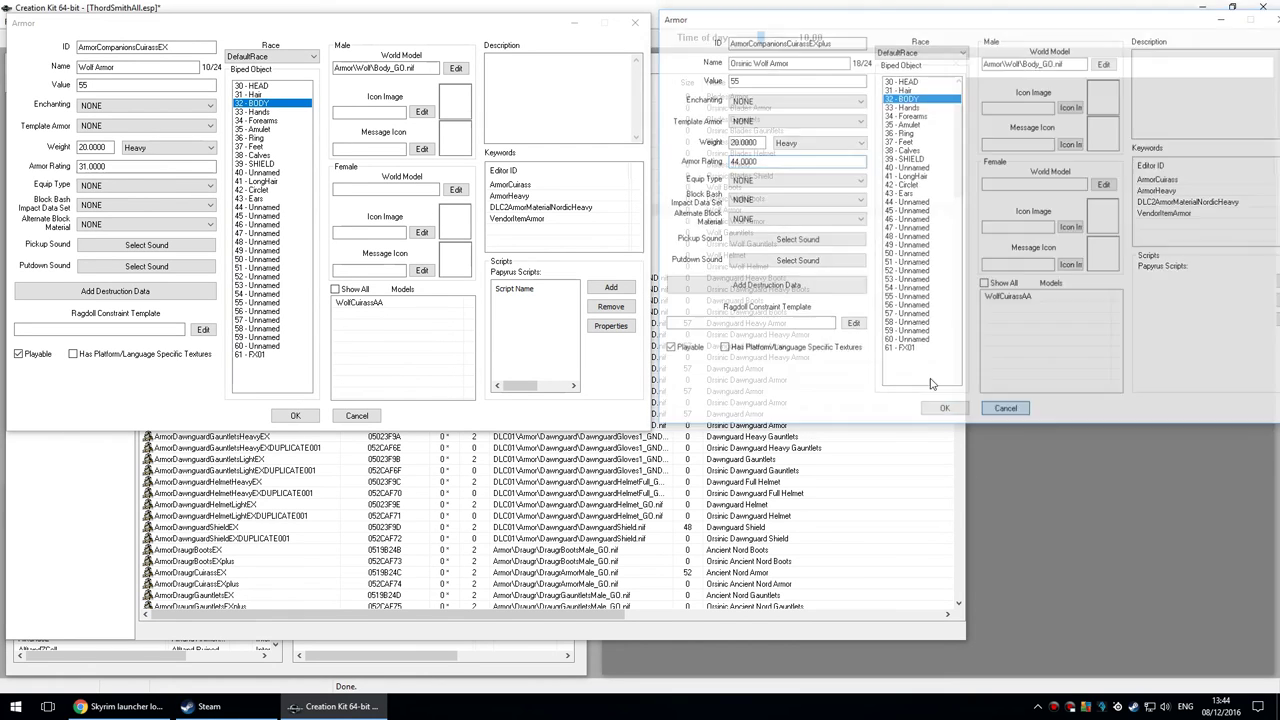
left_click(357, 415)
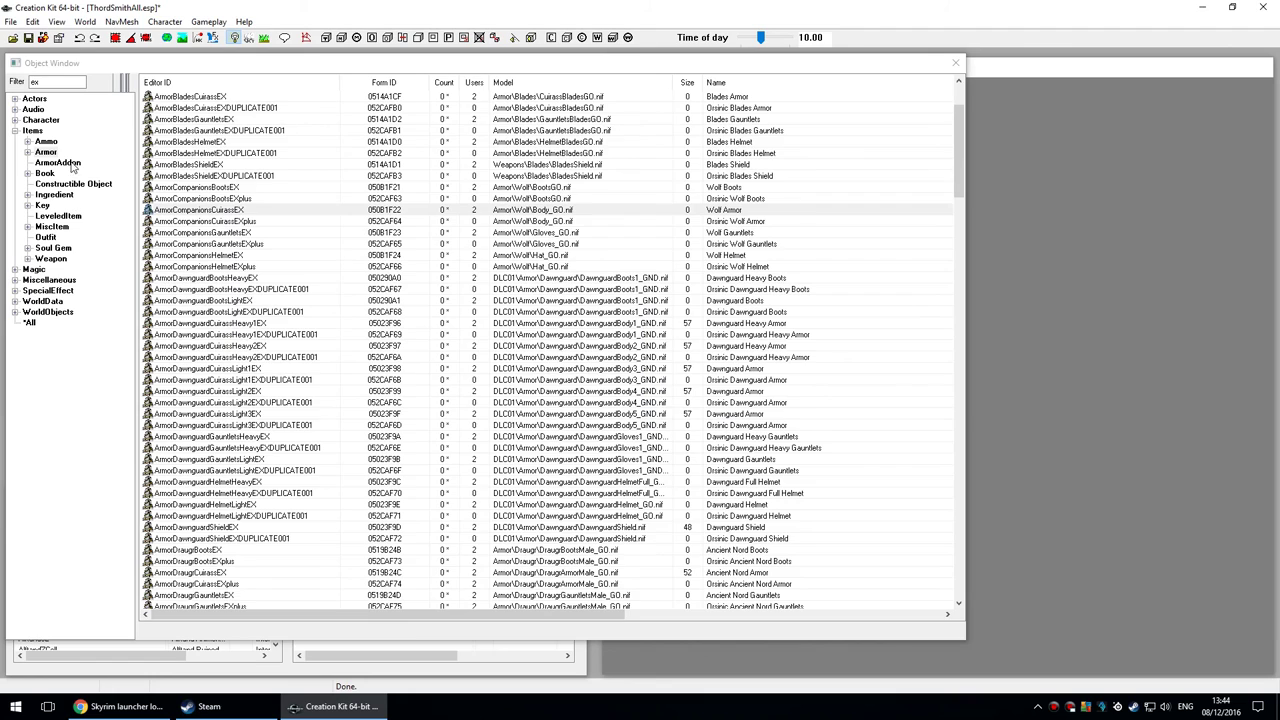
left_click(73, 184)
type("plus")
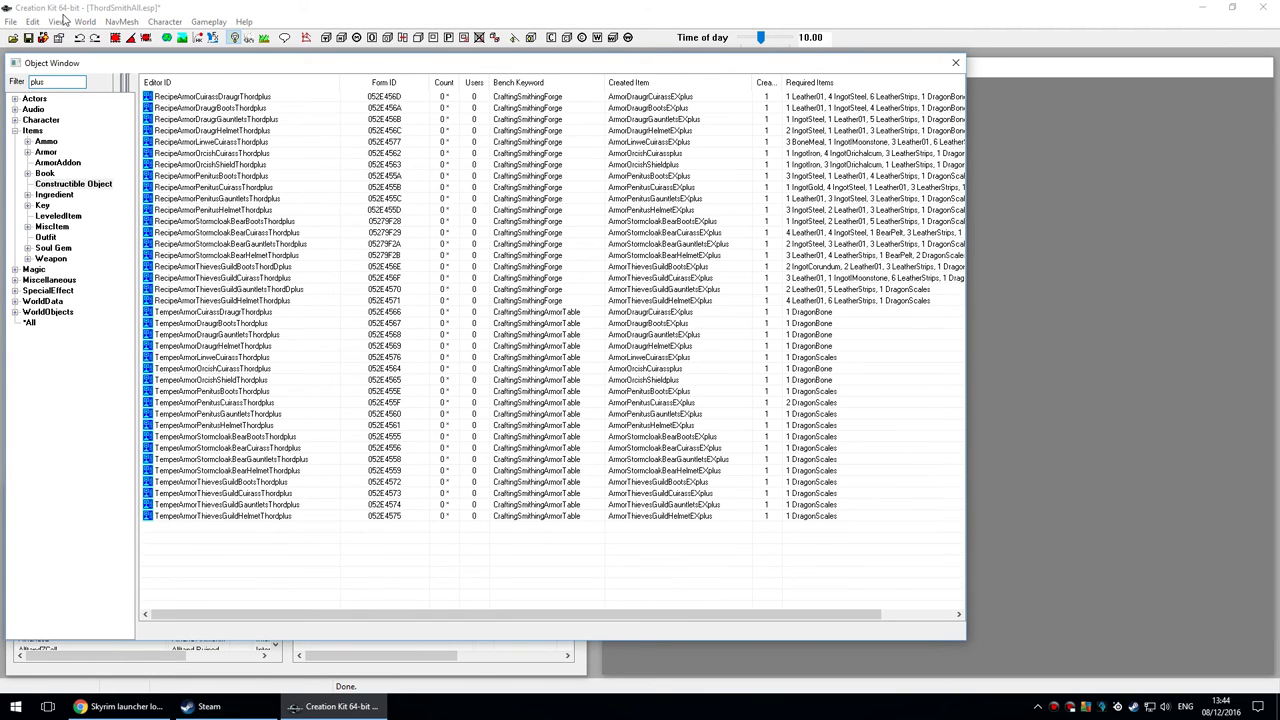
Review the constructible objects filtered by "compan", and return to the list filtered by "plus".
left_click(247, 97)
type("compan")
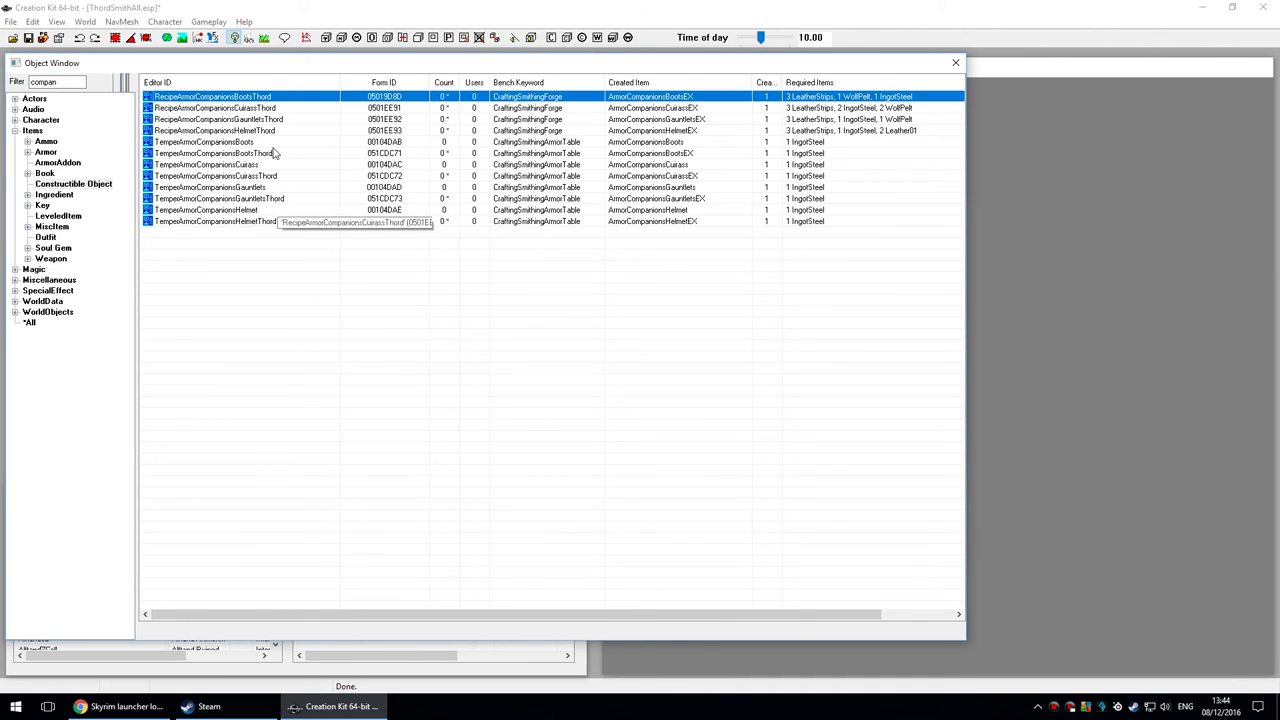
left_click(273, 186)
double_click(56, 81)
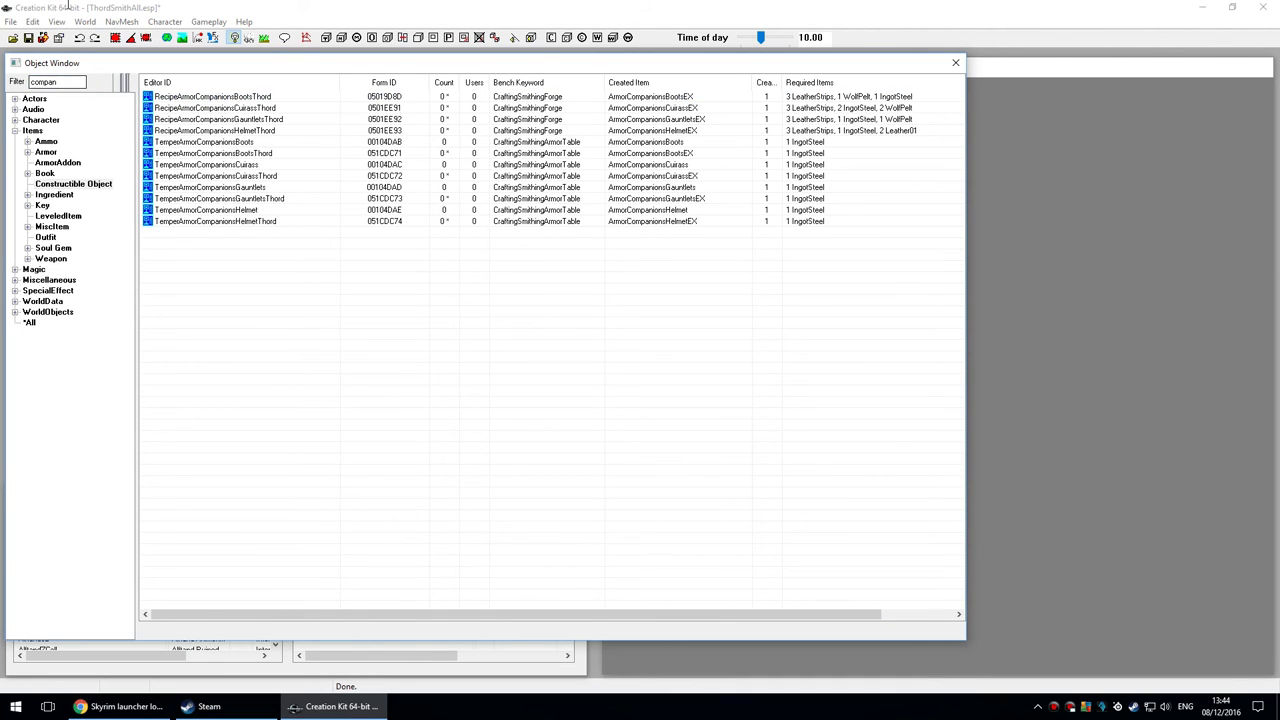
type("plus")
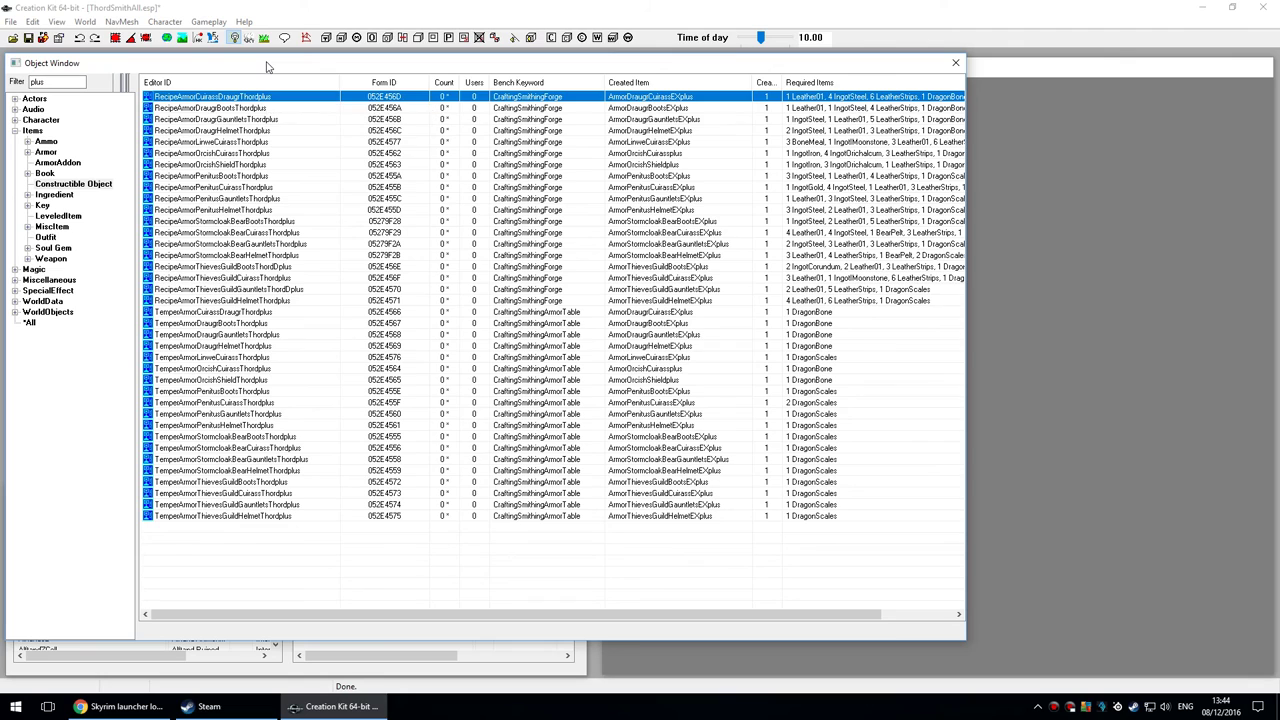
Open the forge recipe RecipeArmorDraugrBootsThordplus from the filtered constructible objects.
left_click(267, 130)
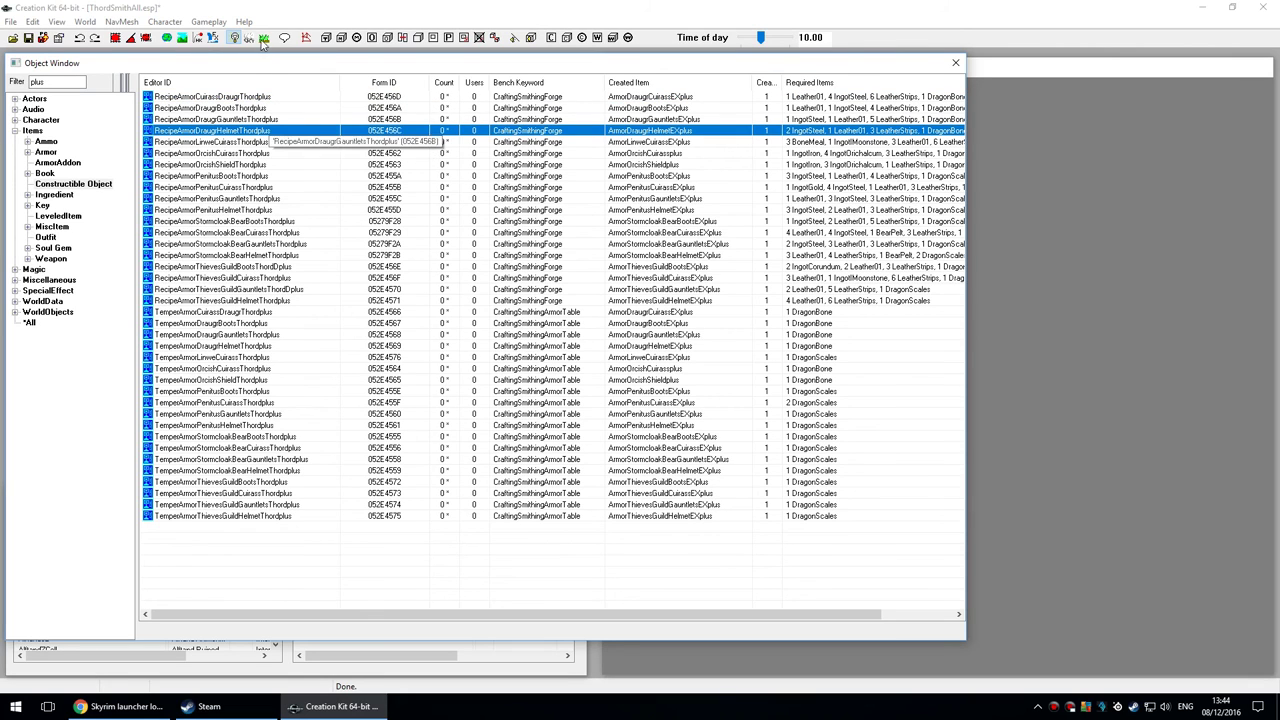
key("Up")
key("Up")
key("Return")
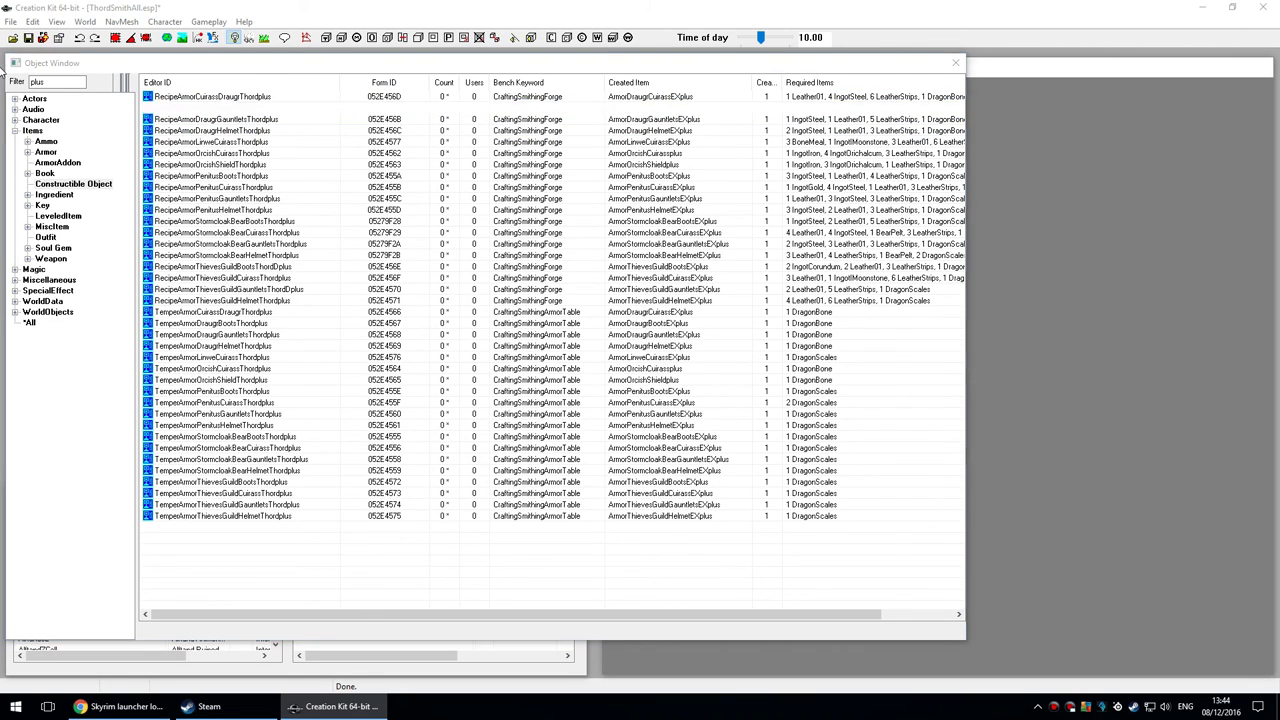
Examine the HasPerk condition, the DragonBone requirement and the ID of the Draugr boots recipe, and close it without saving.
left_click(460, 405)
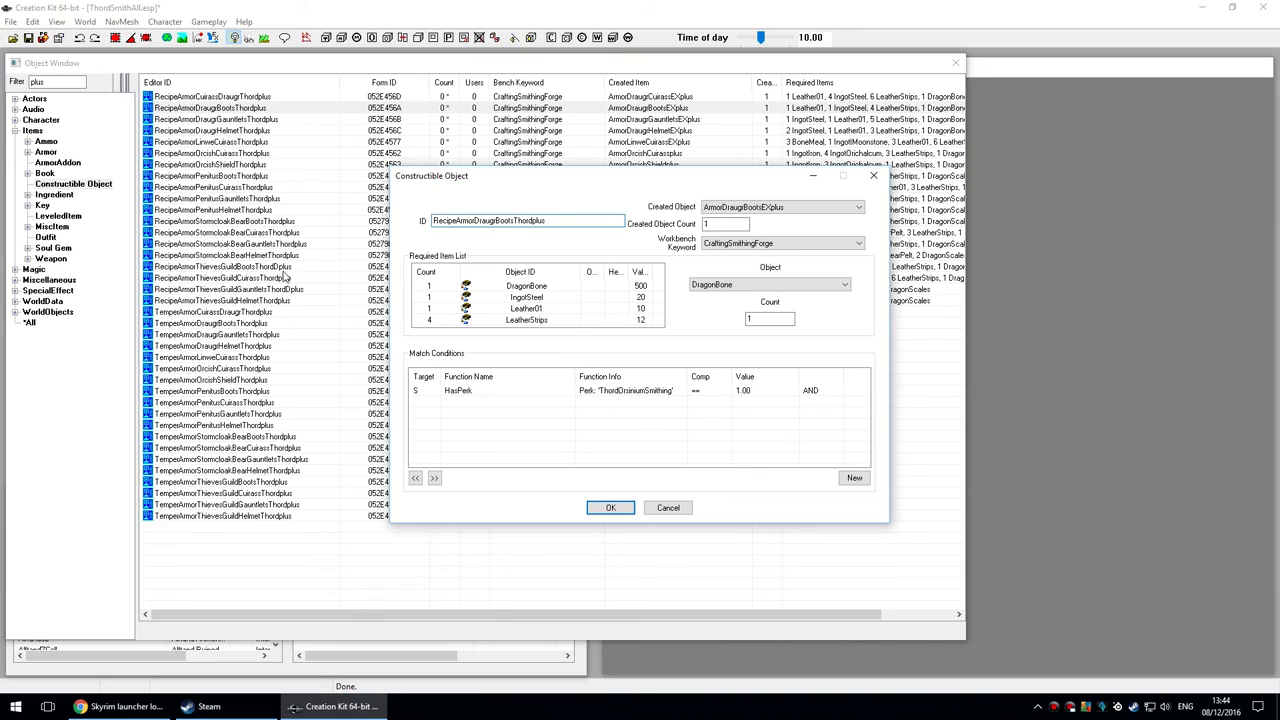
left_click(460, 390)
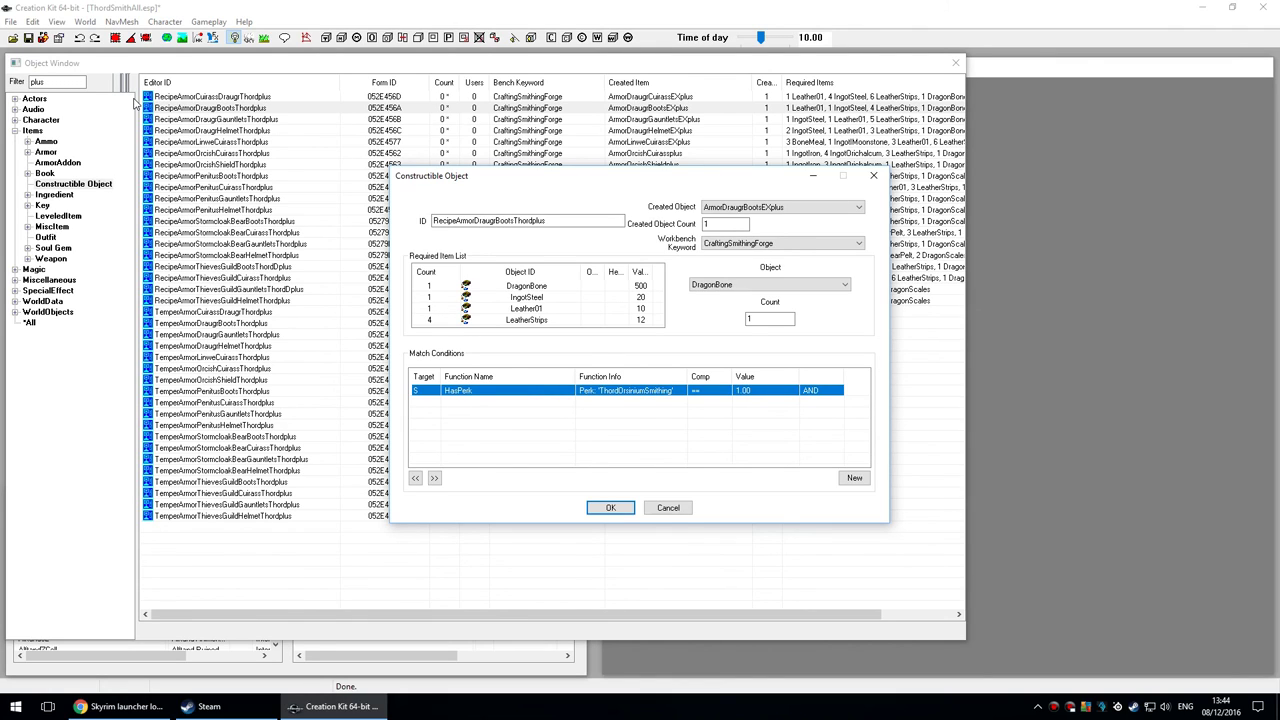
left_click(524, 286)
left_click(770, 319)
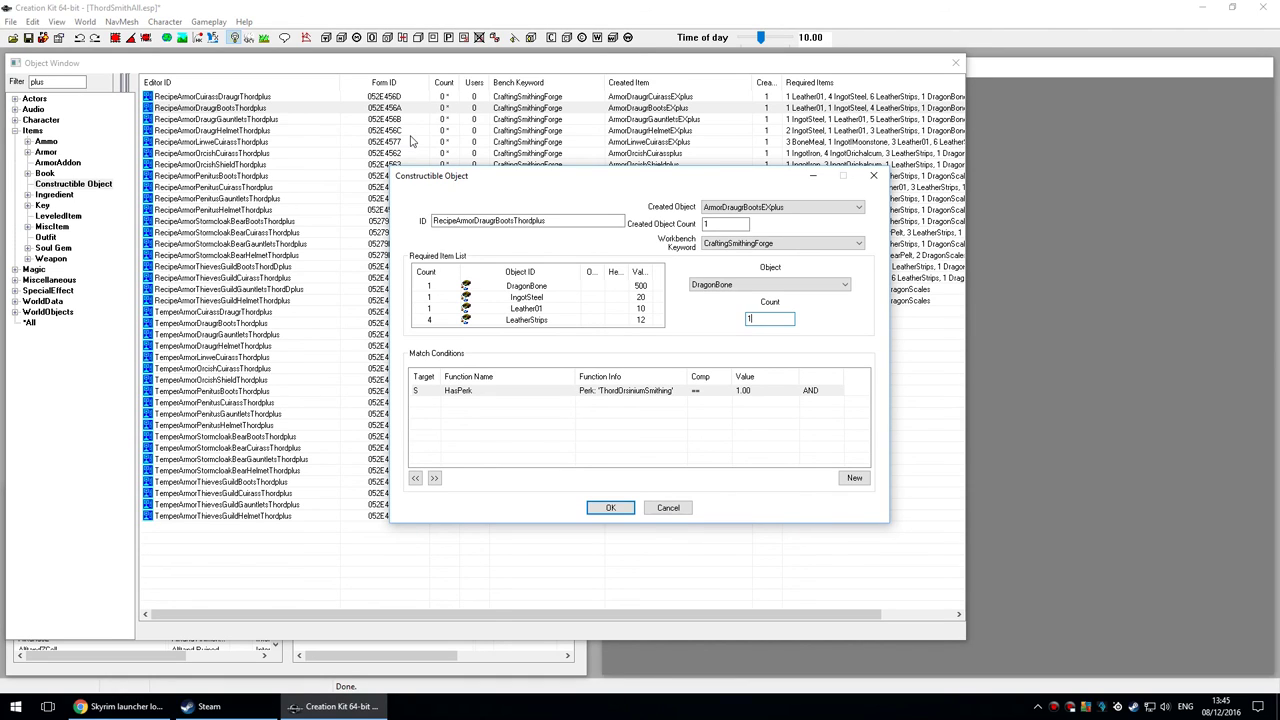
left_click(610, 440)
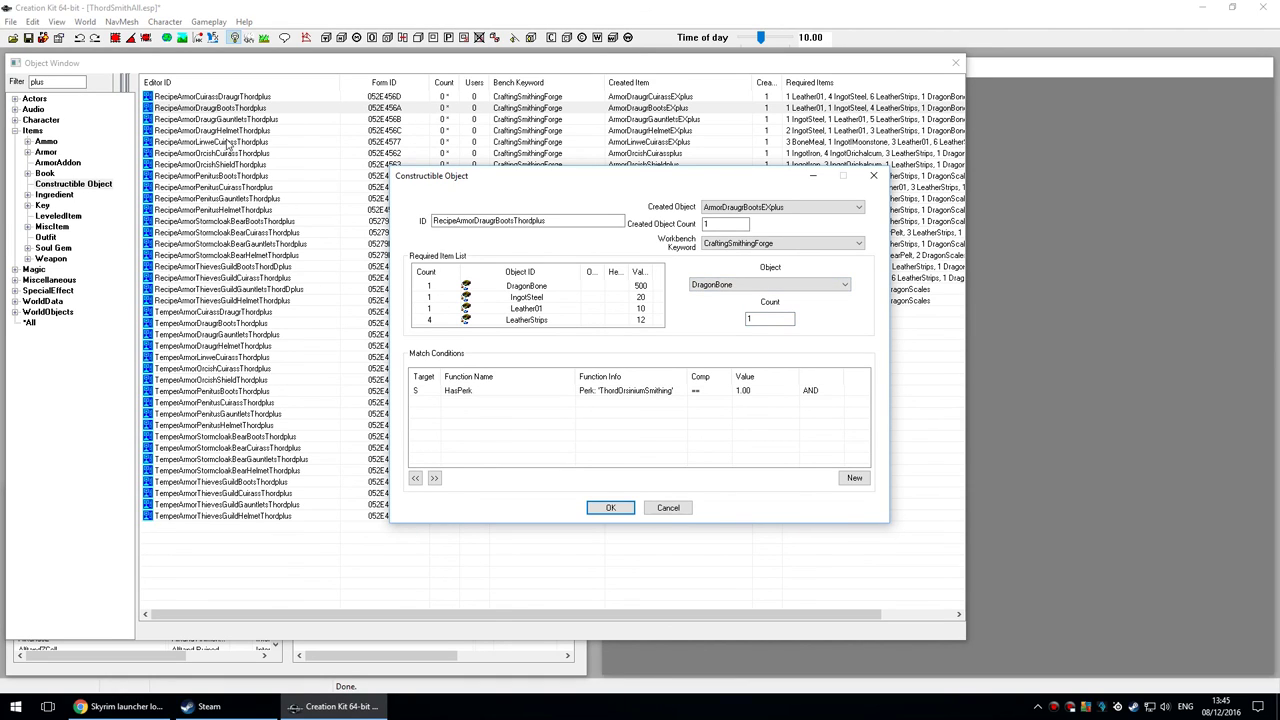
left_click(580, 221)
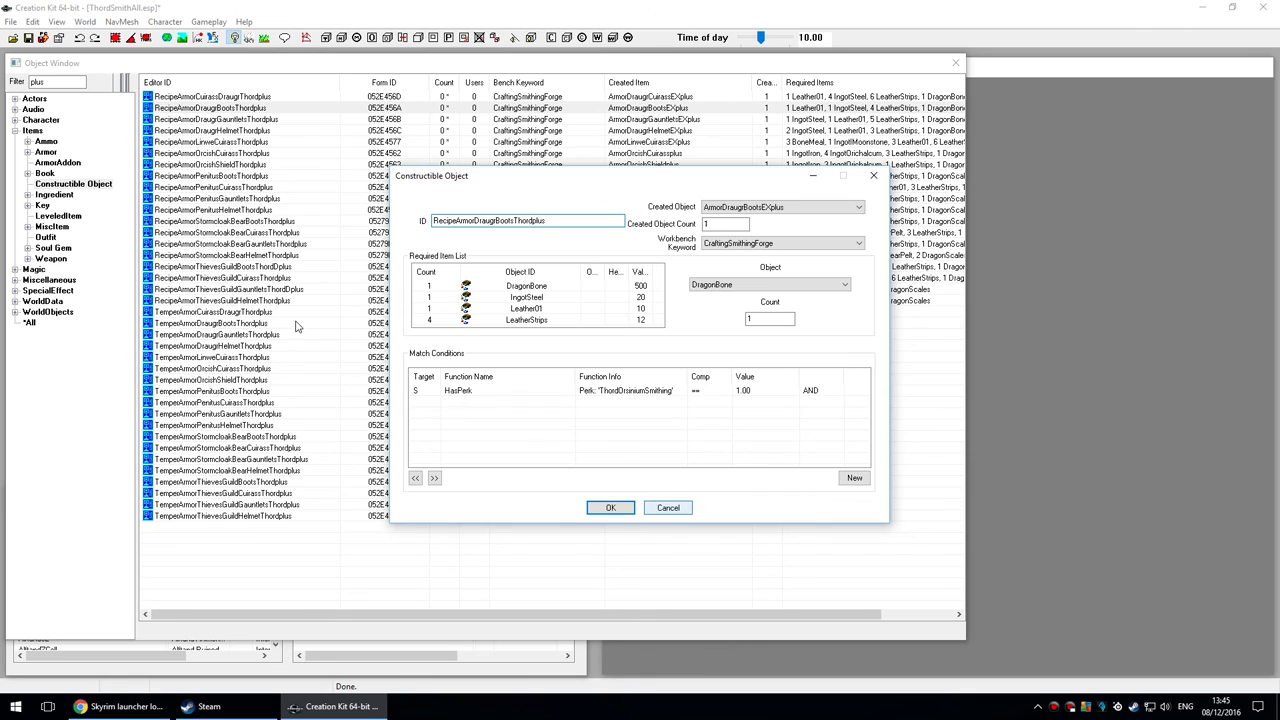
left_click(670, 507)
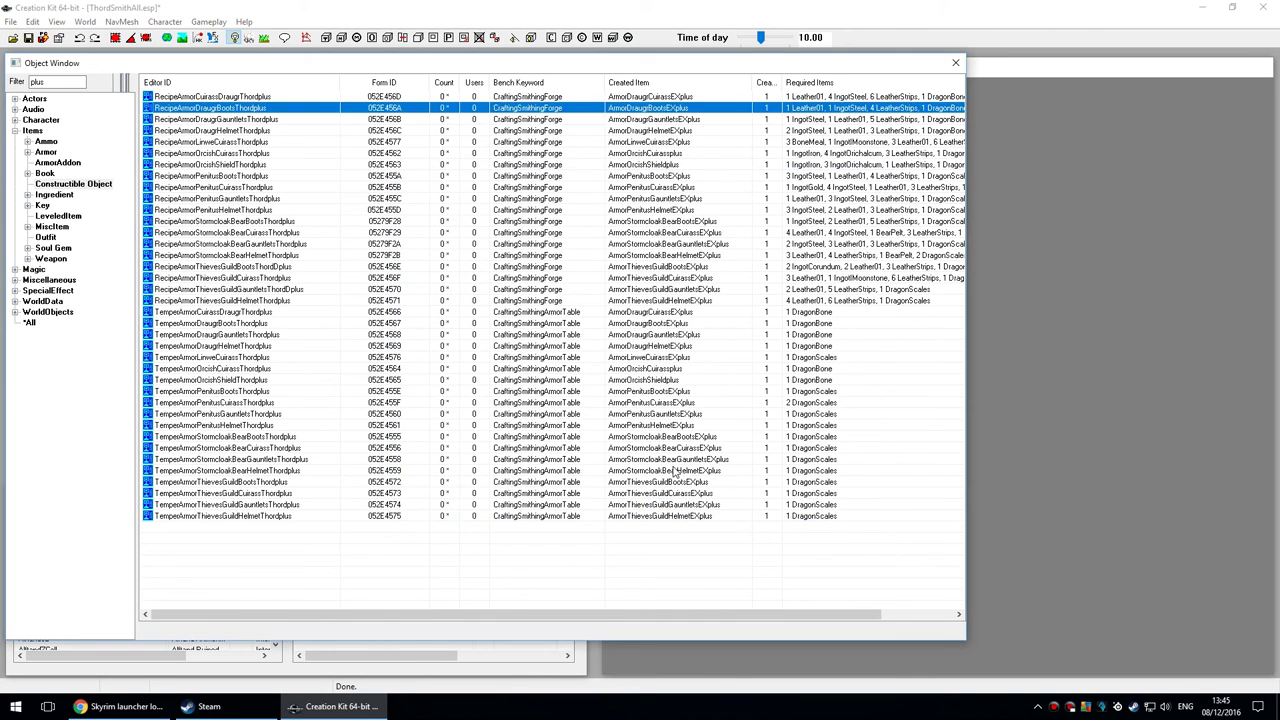